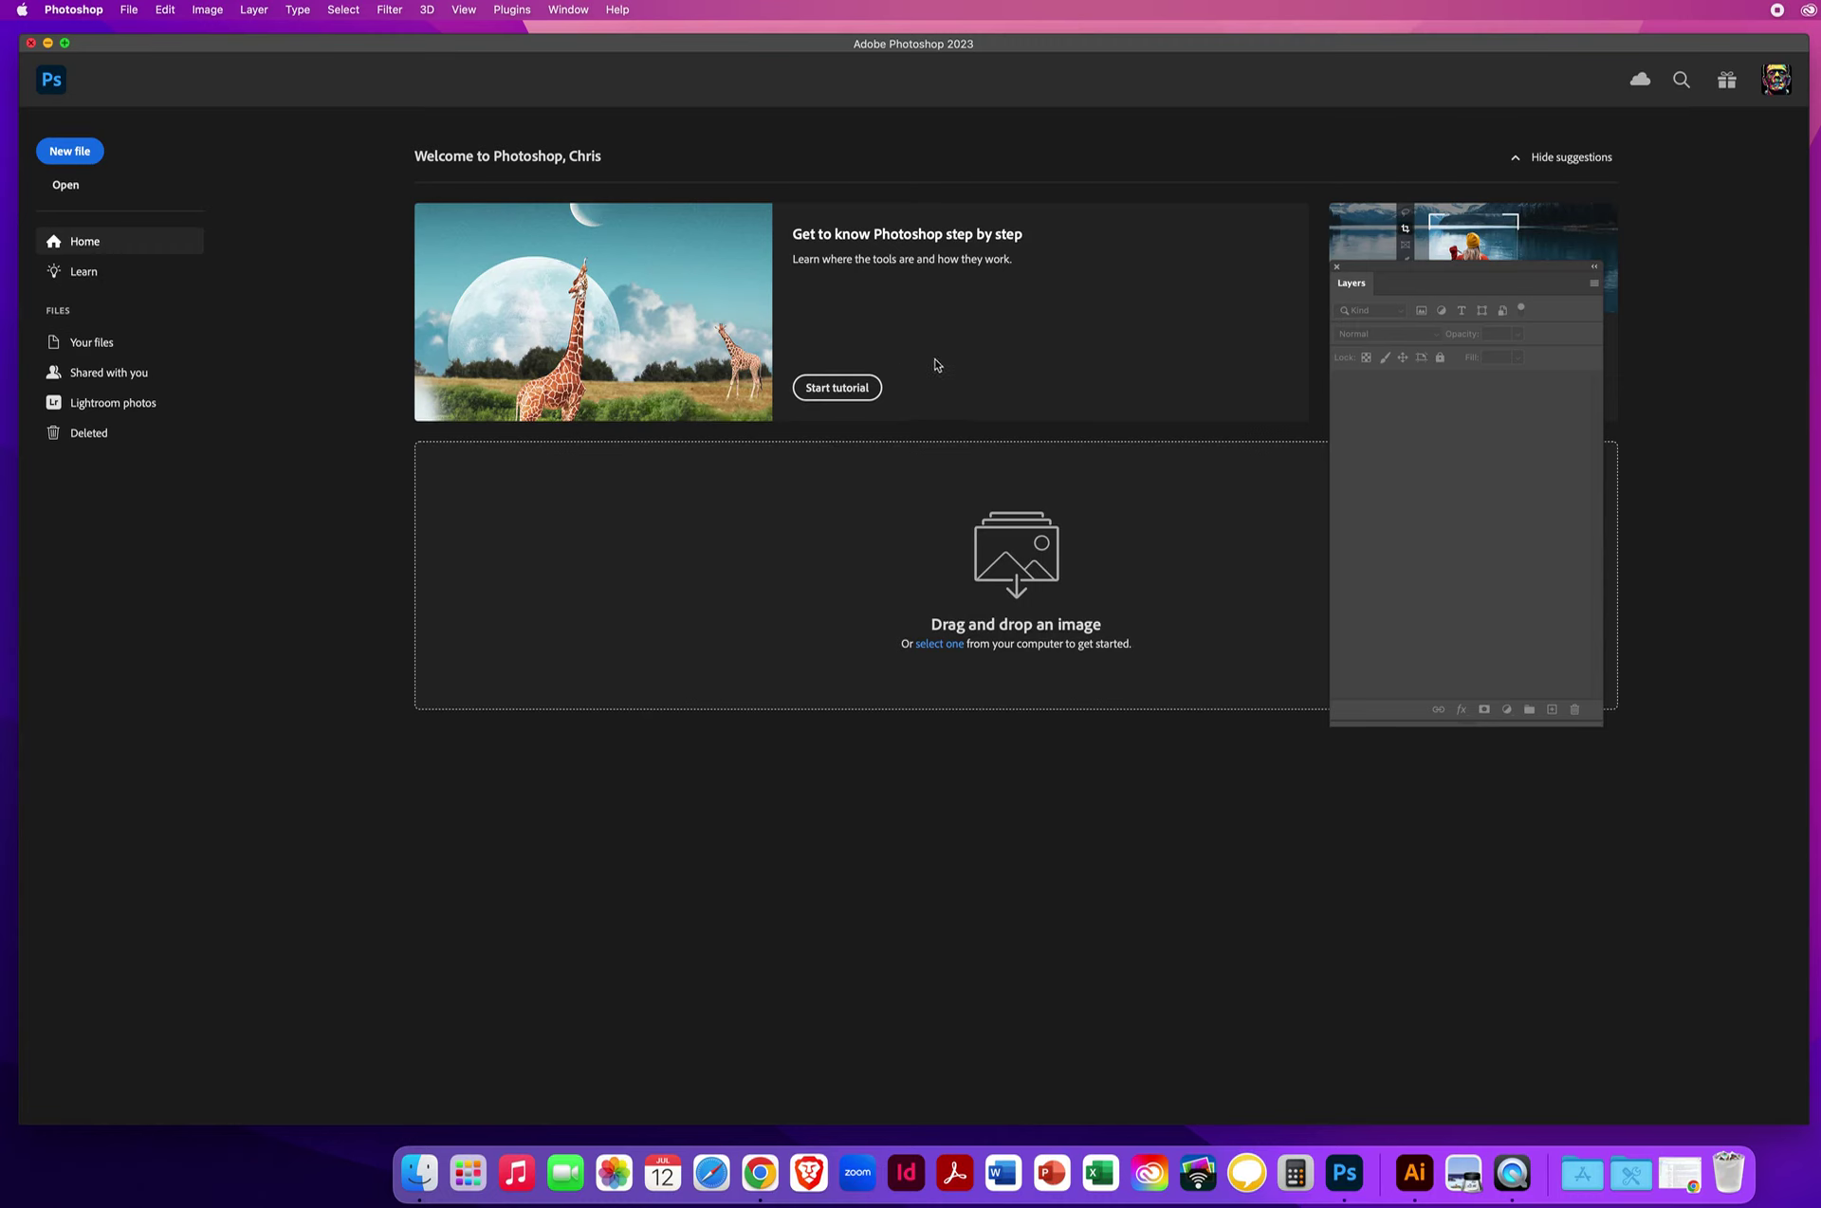
Open '1 Puppet Warp DEMO - DO NOT TURN IN.psd' from PS DEMOS > PS - CHAPTER 9 > 9.6 Puppet Warp
click(129, 9)
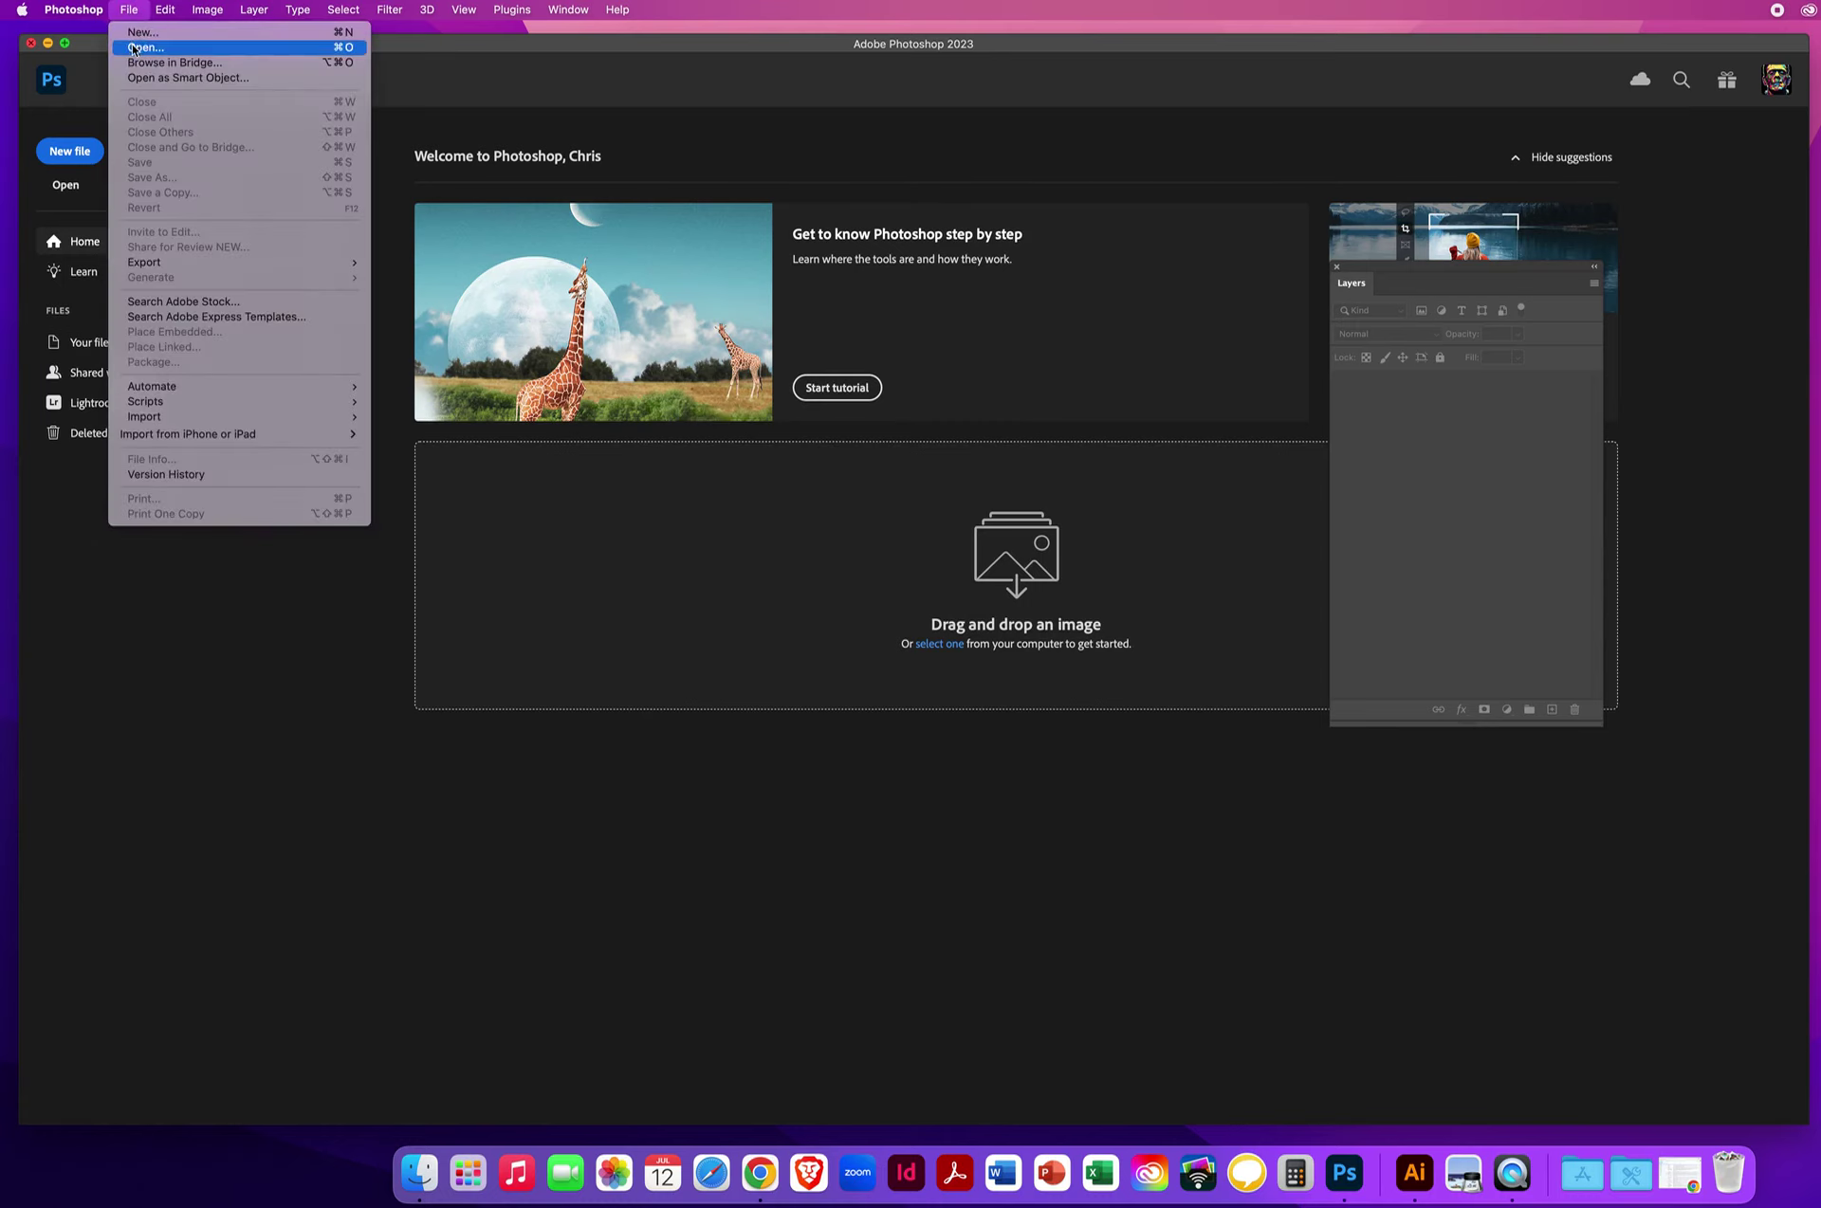
click(599, 315)
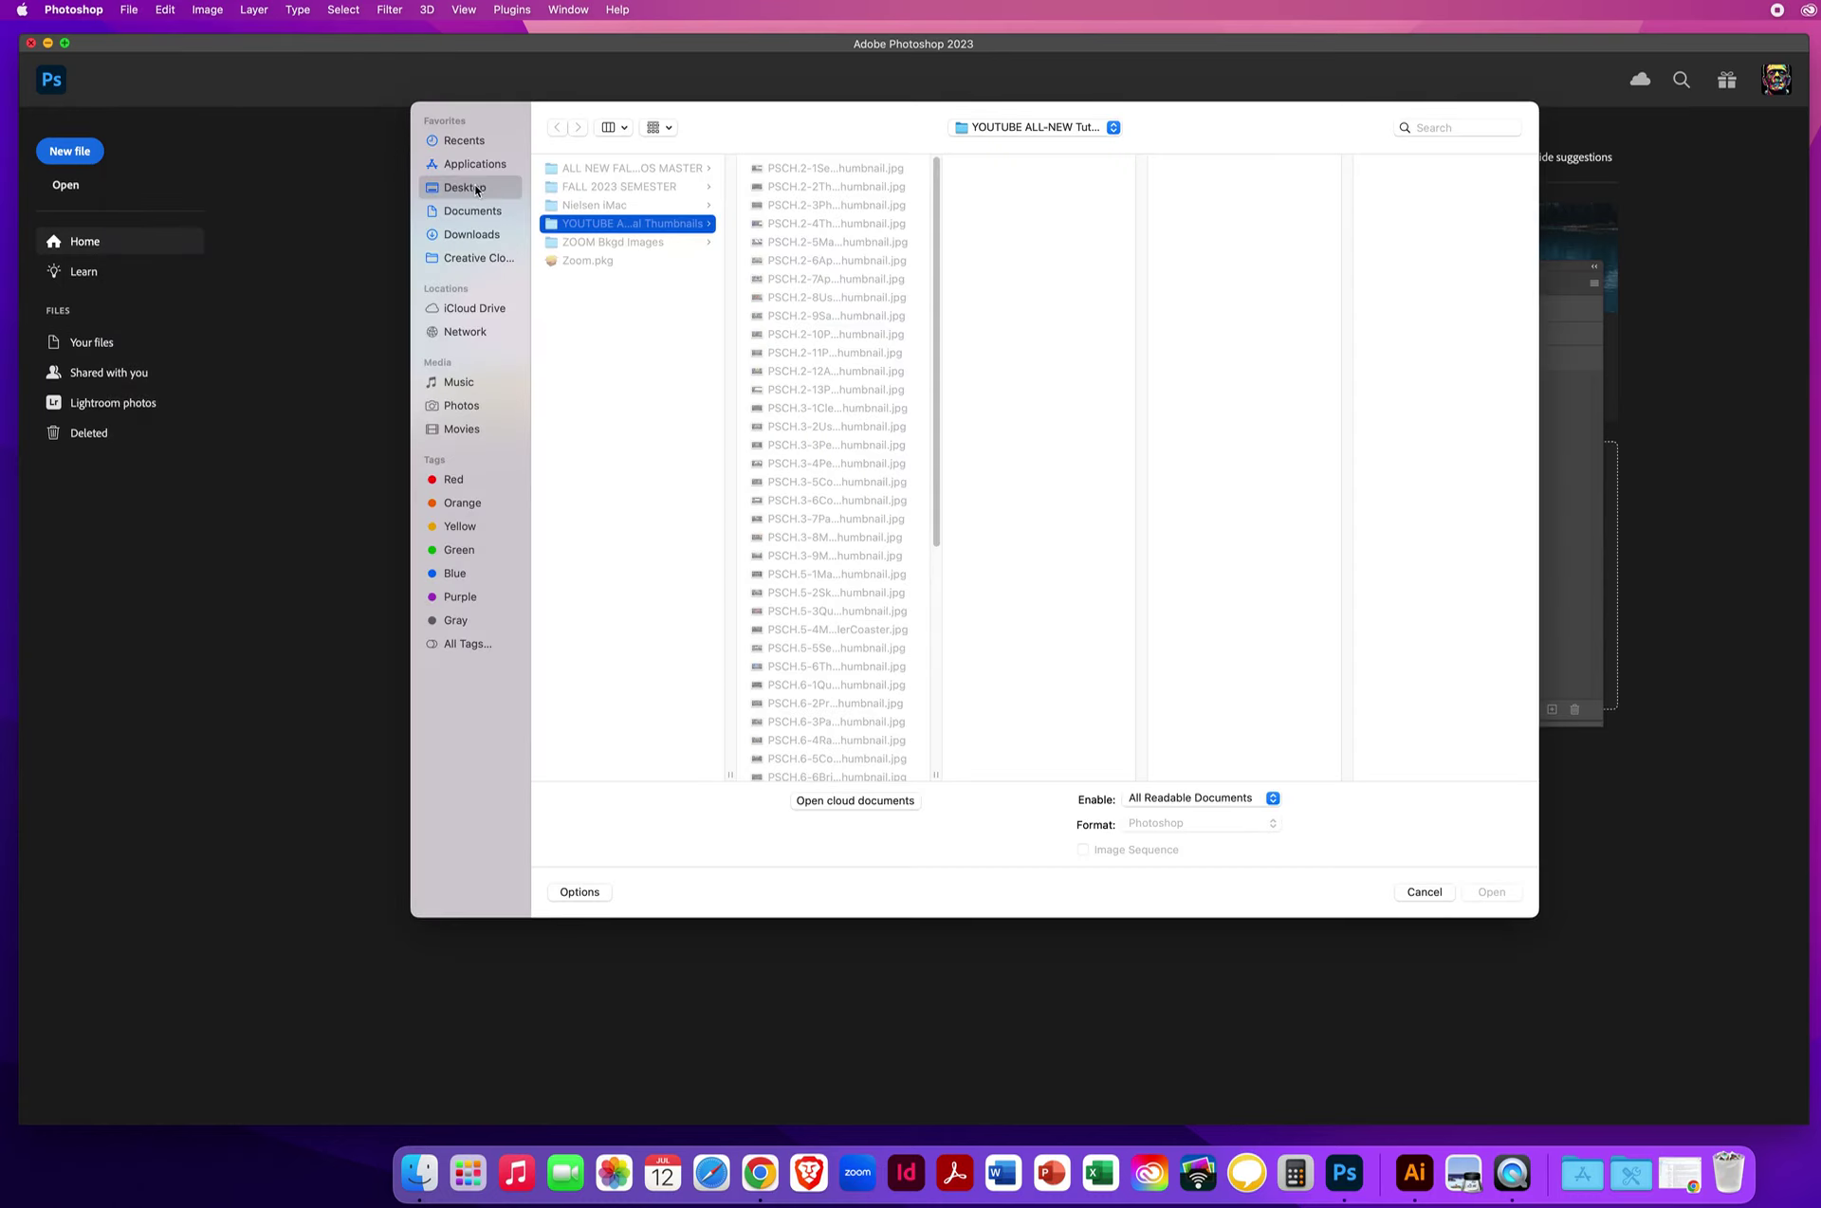
click(477, 188)
click(649, 168)
click(818, 186)
click(1042, 279)
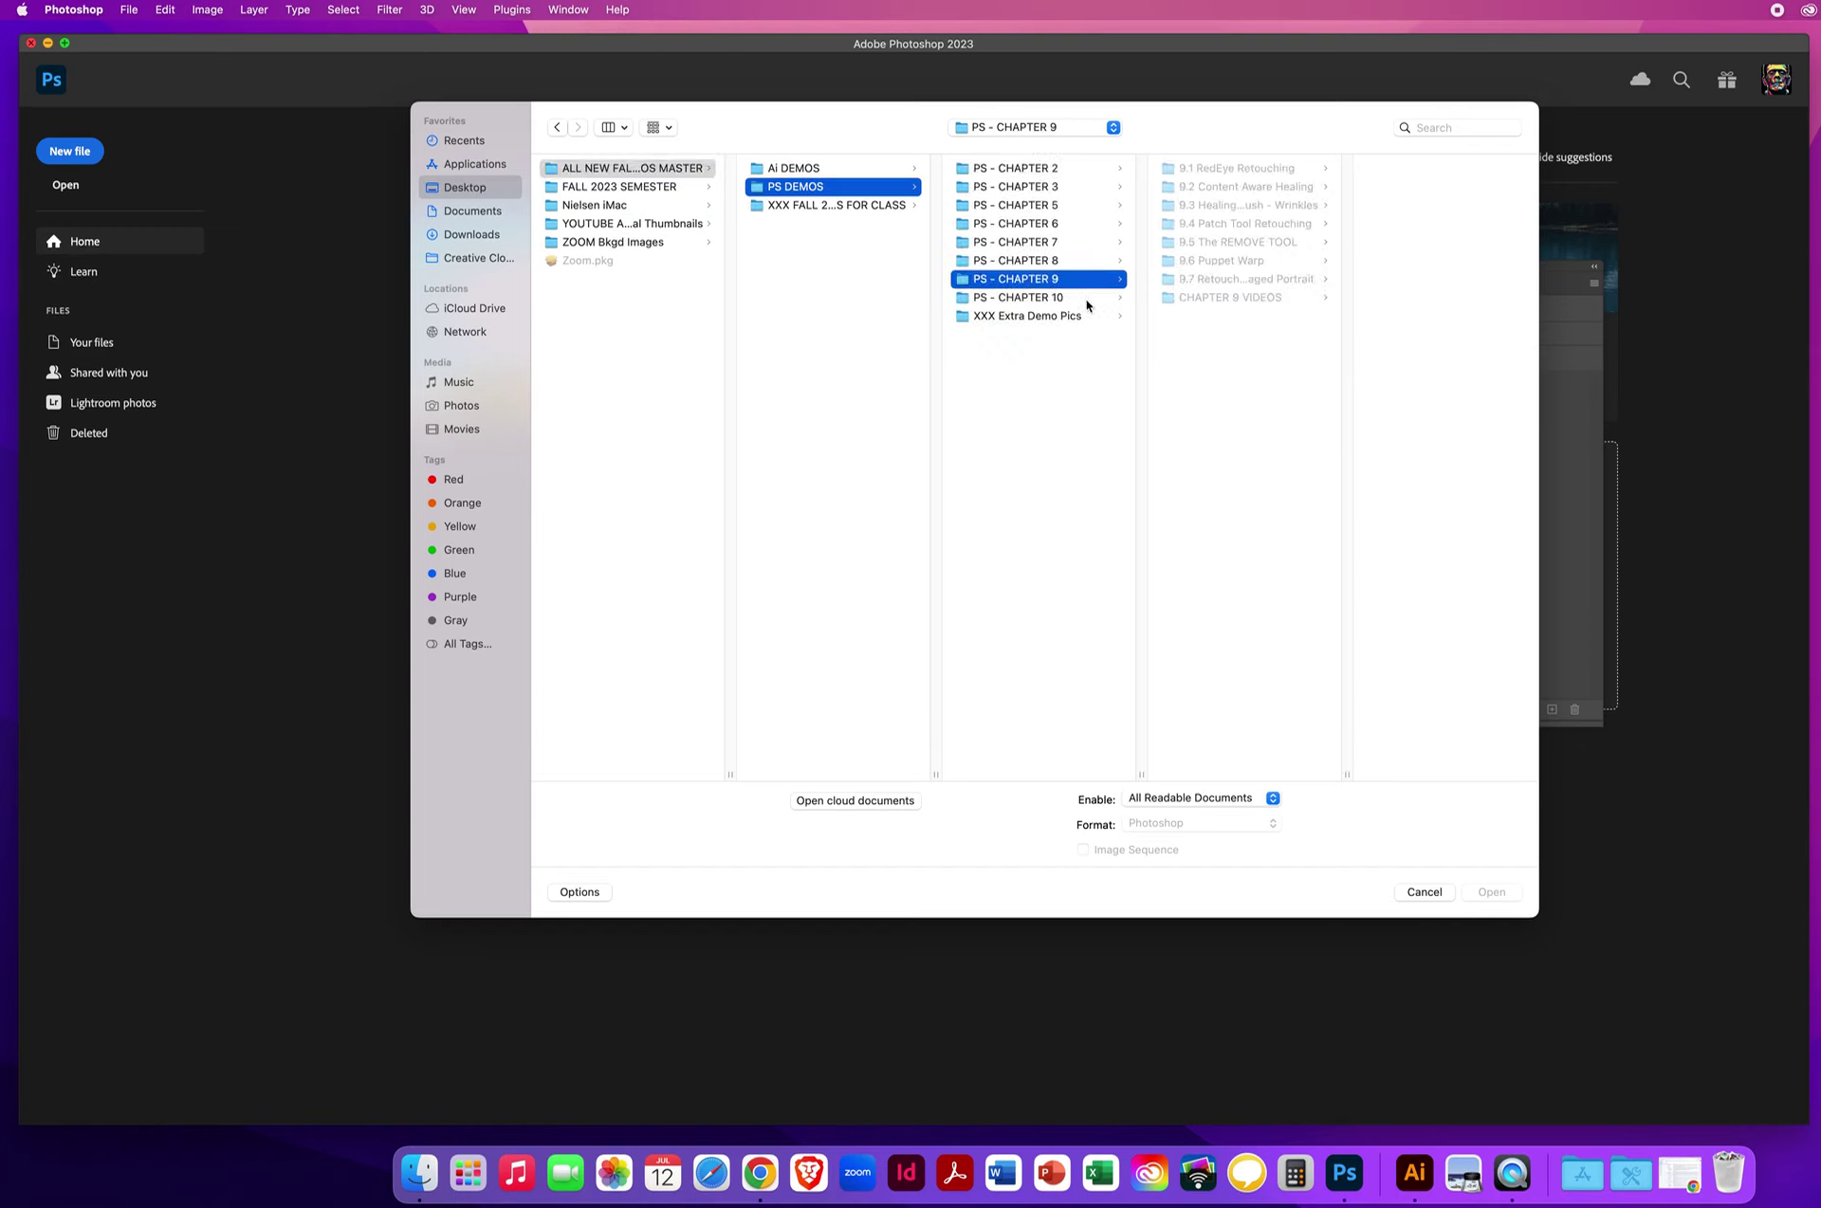
click(1213, 260)
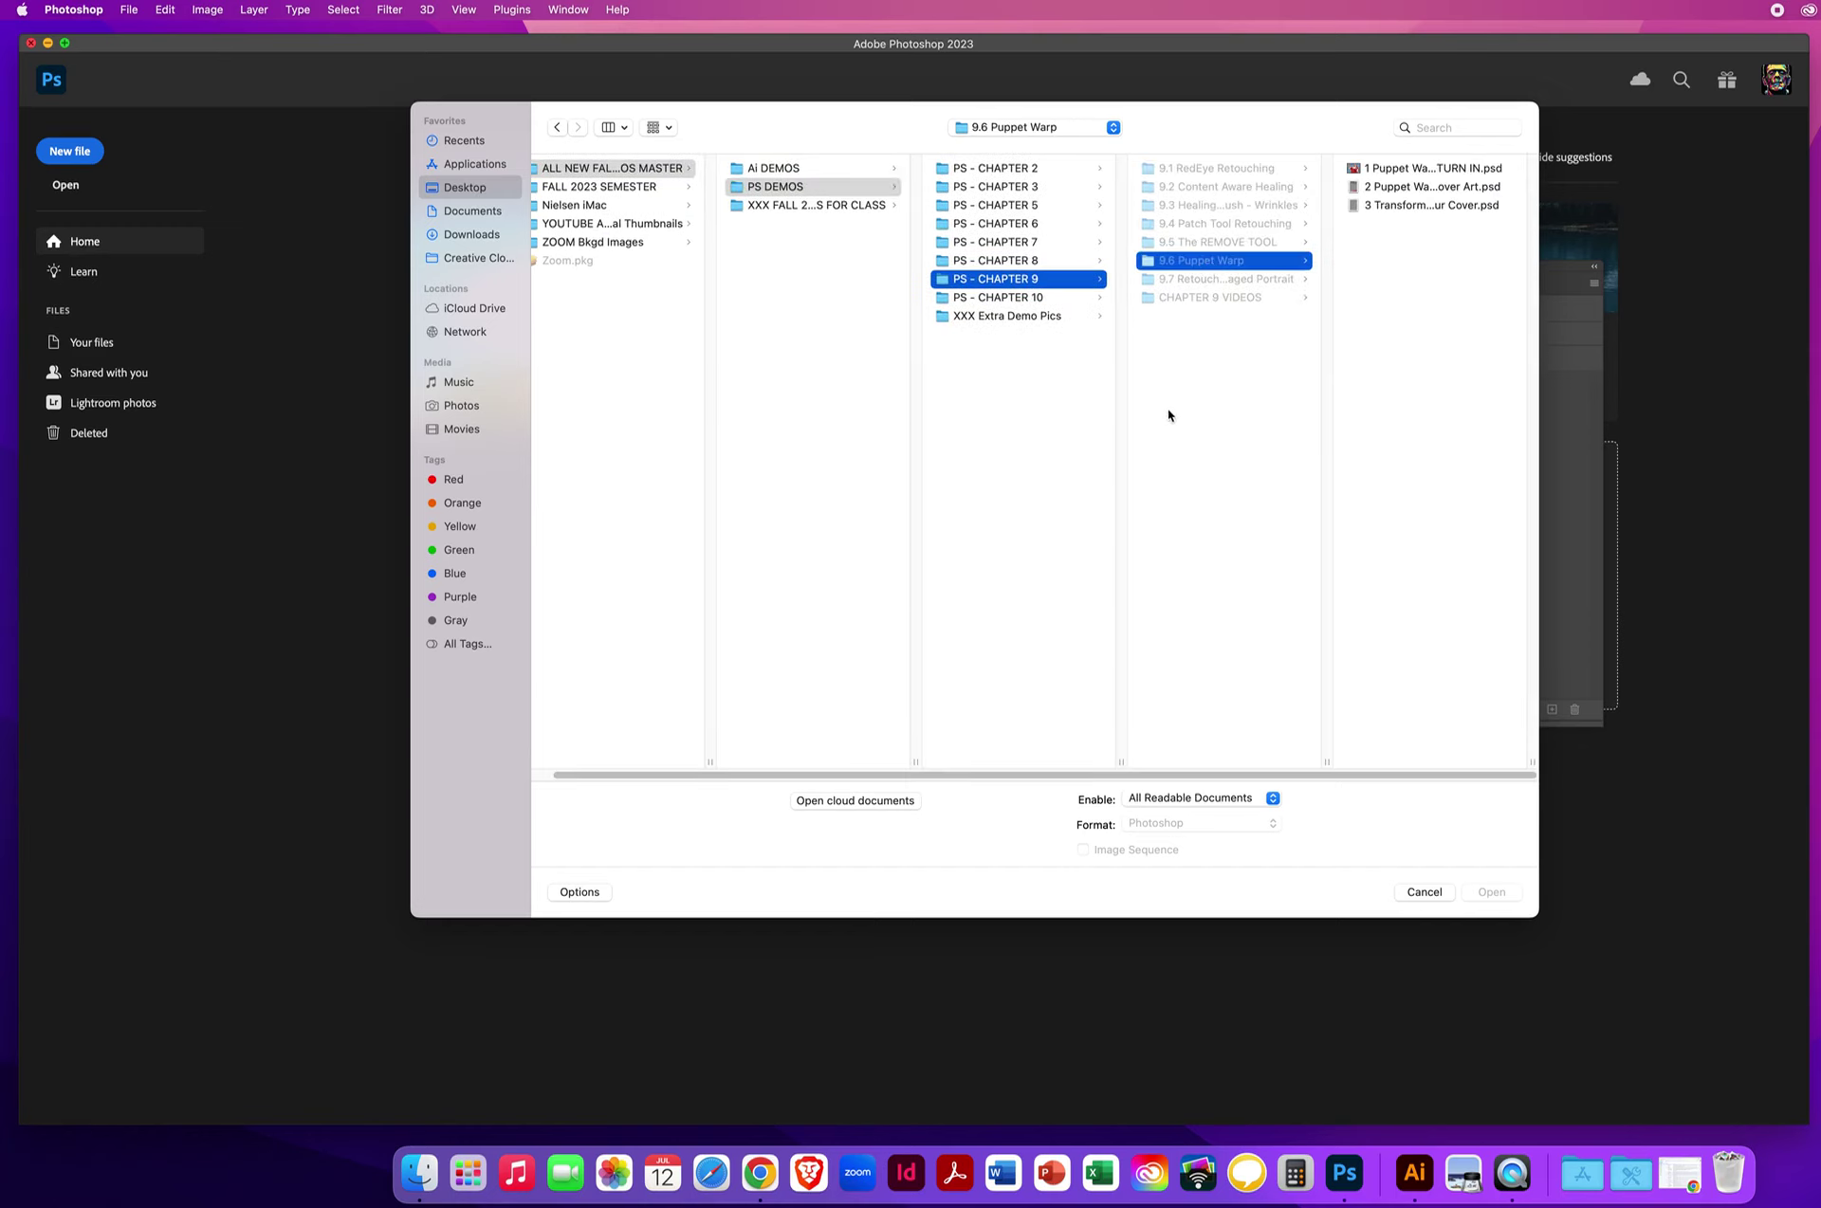
click(1396, 169)
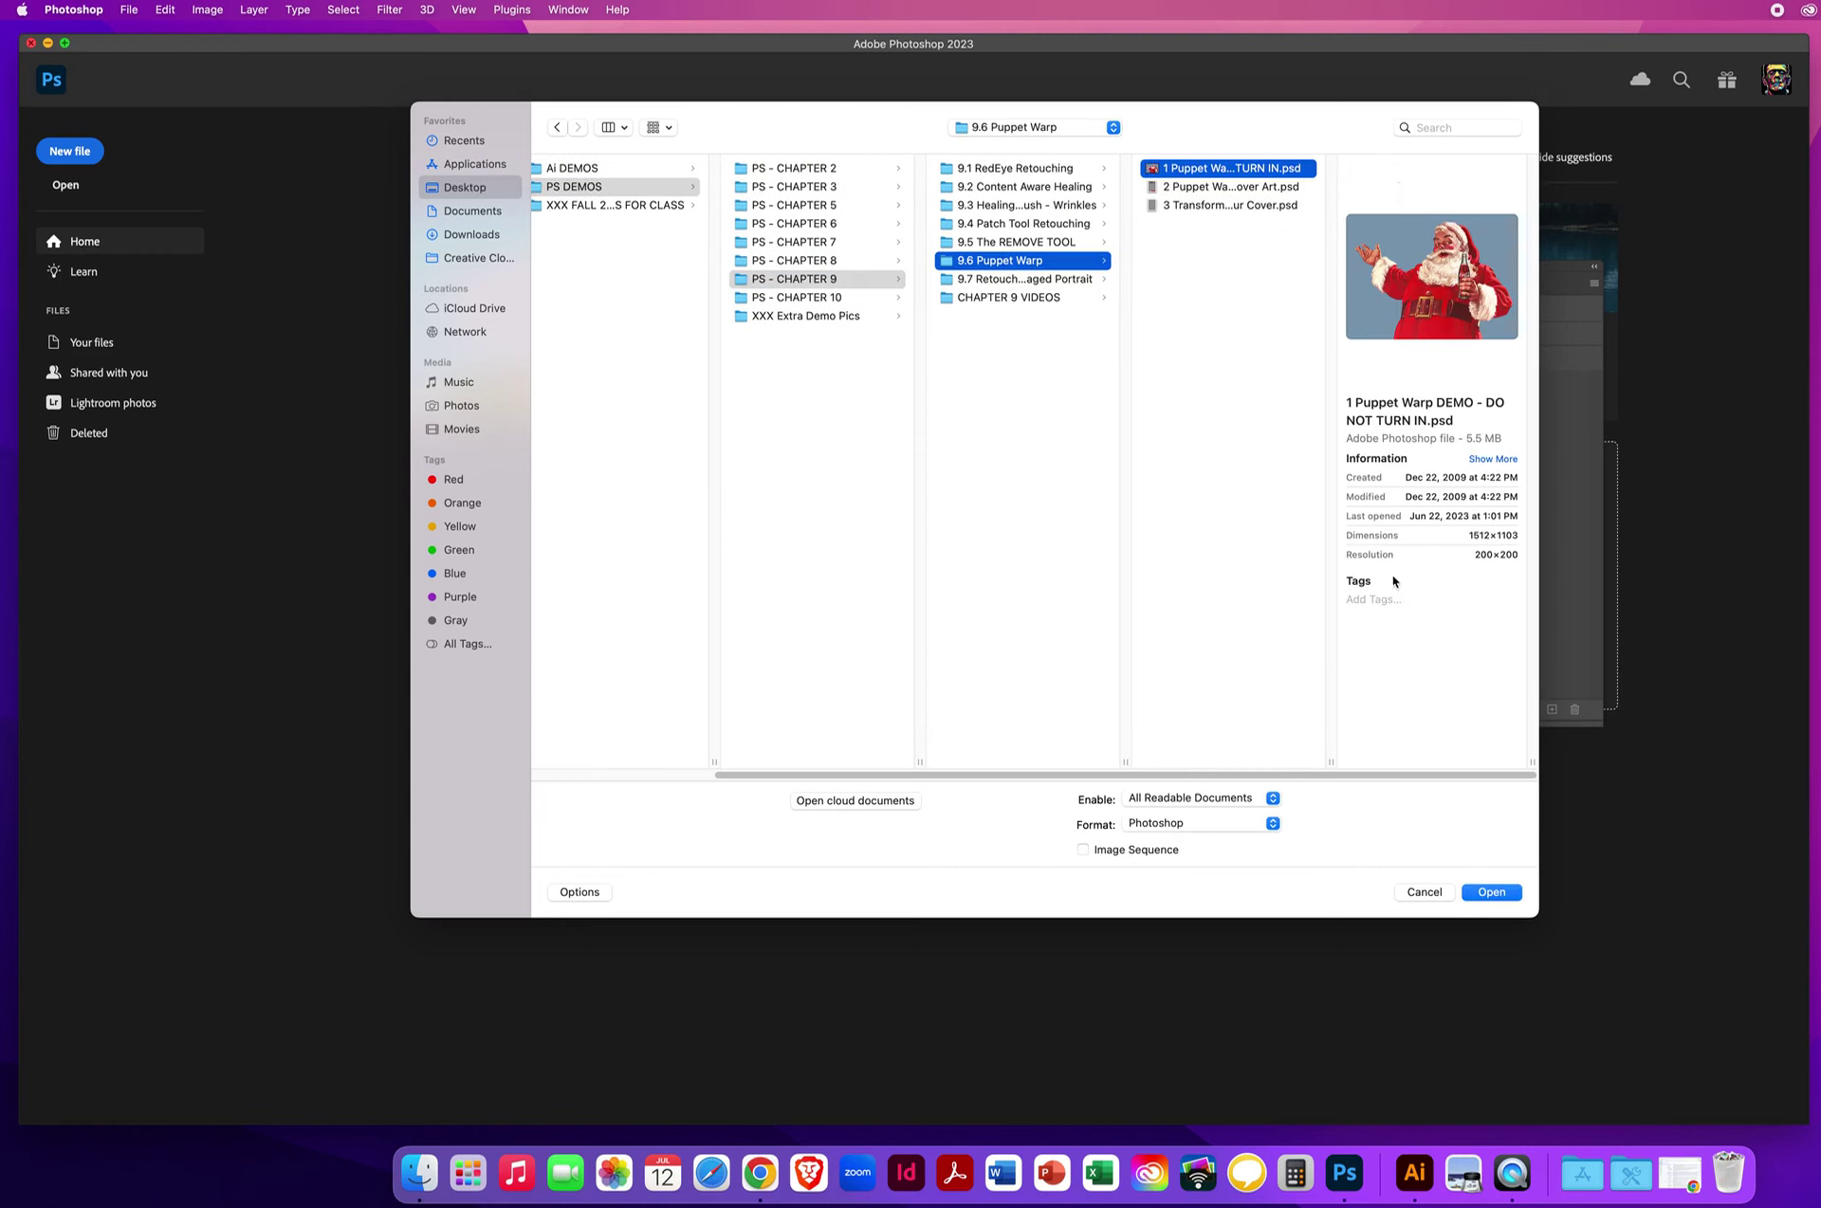
drag(1330, 758, 1451, 758)
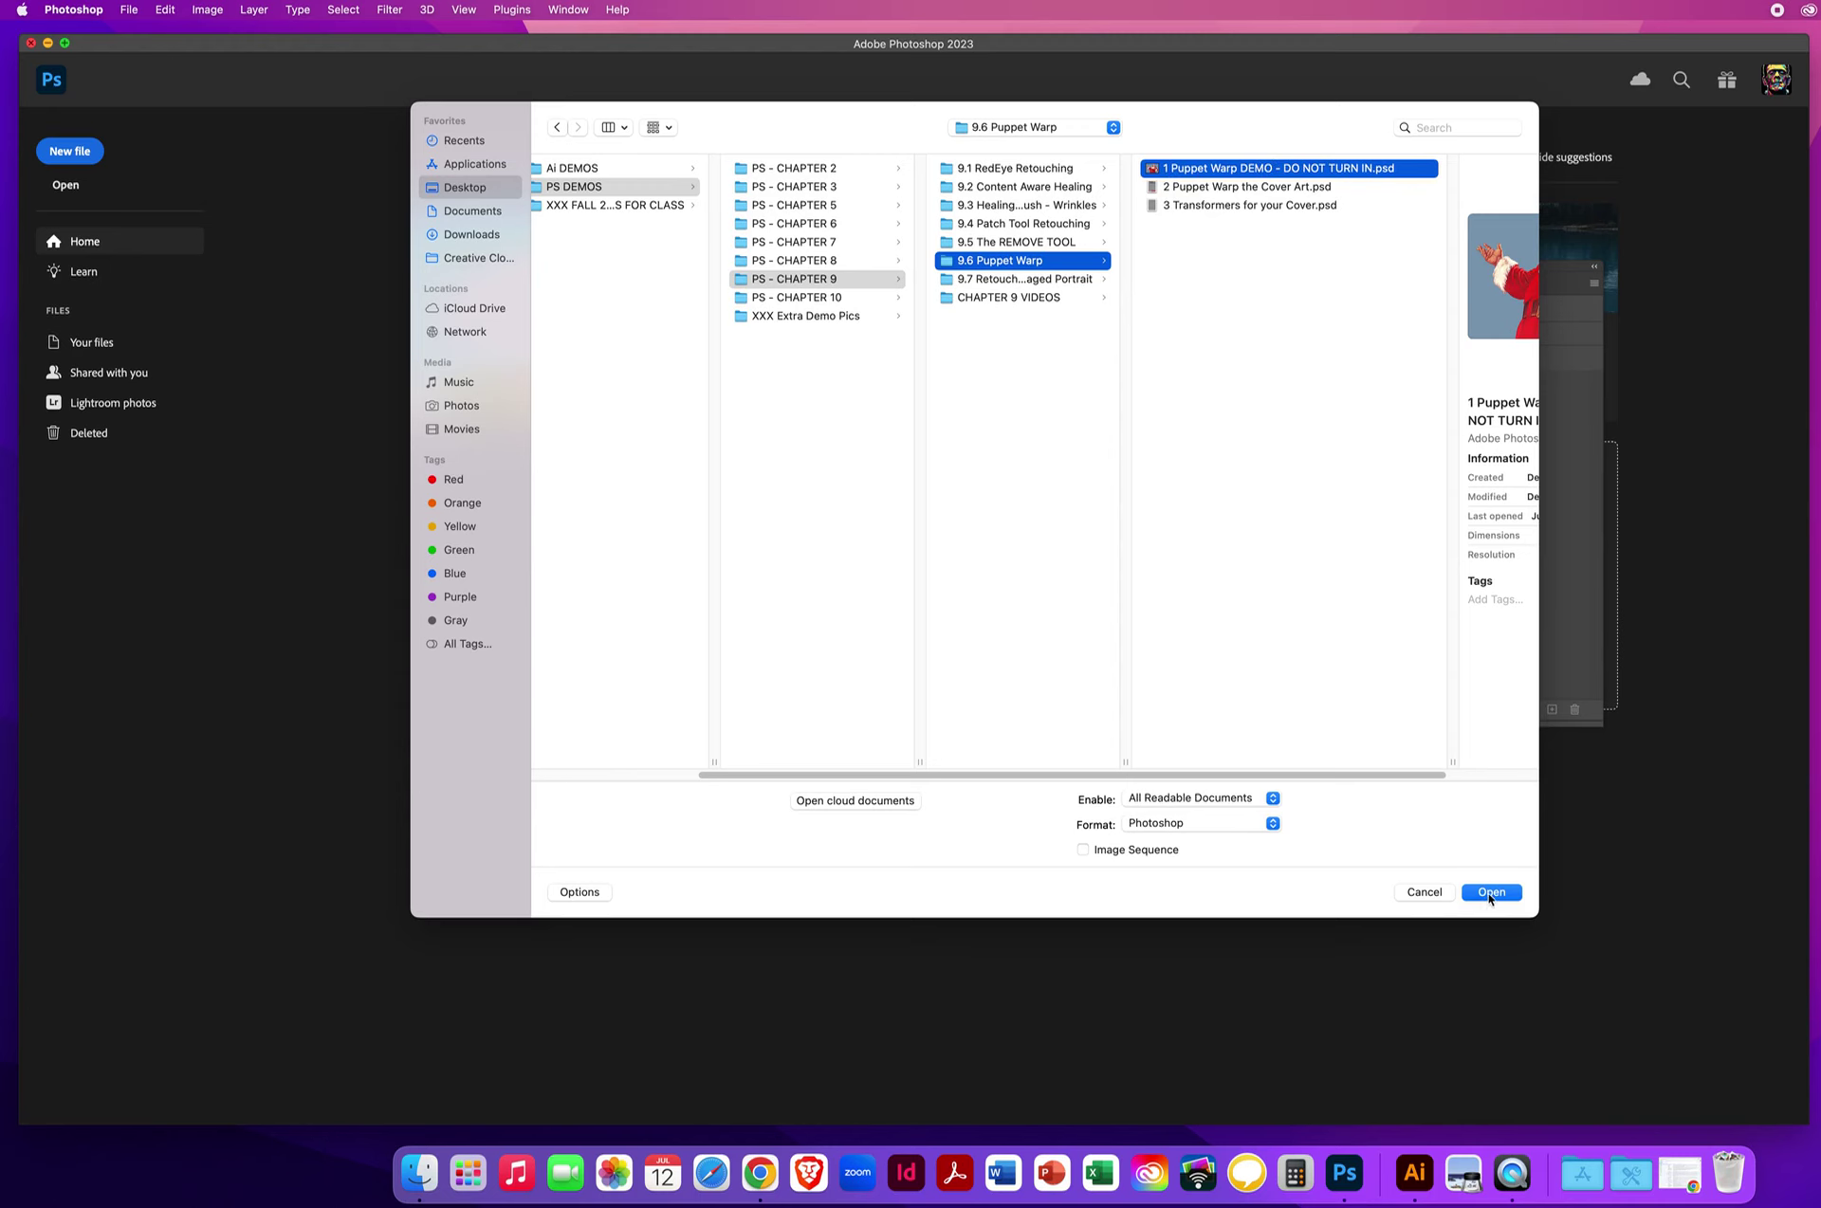
click(1491, 892)
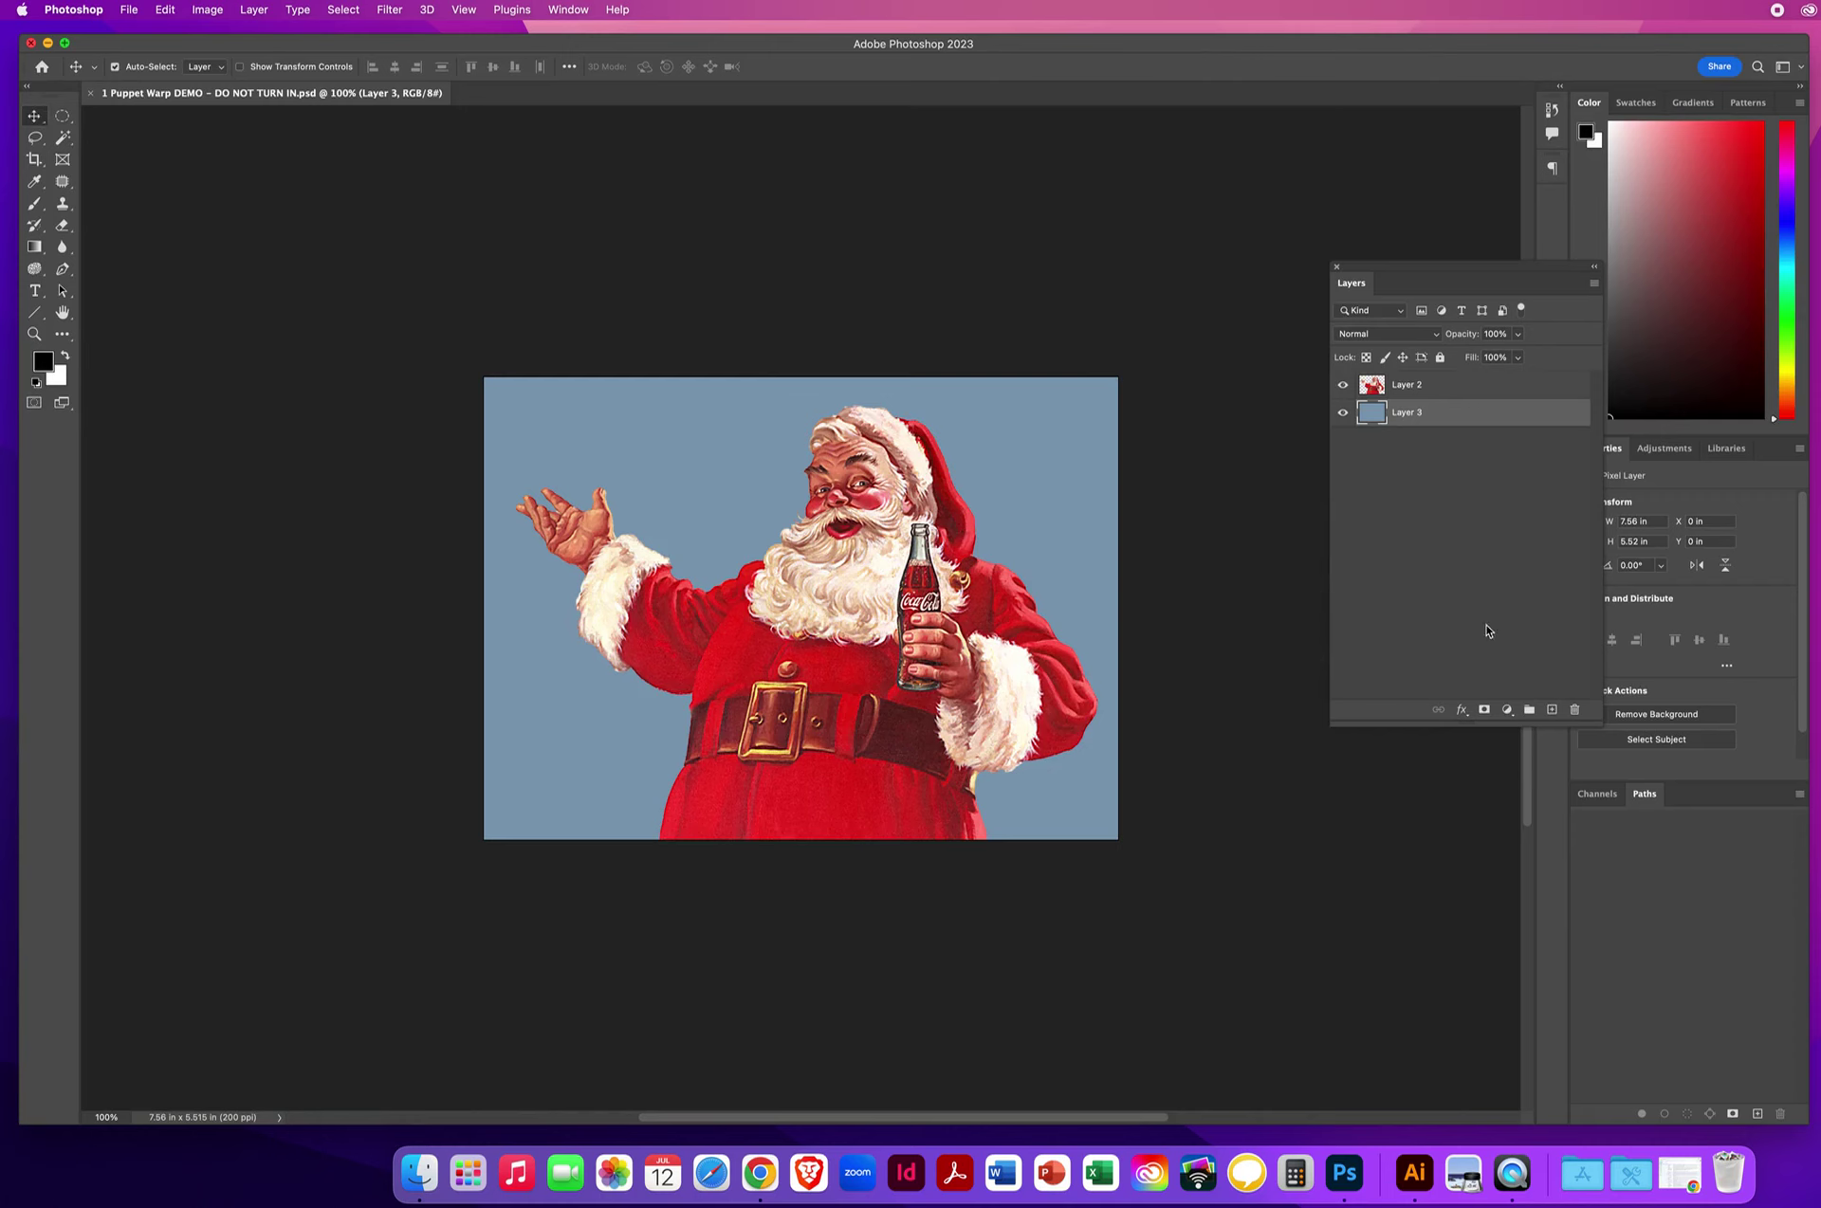
Hide and reshow Layer 3's blue background, then make Santa's Layer 2 active
click(1342, 413)
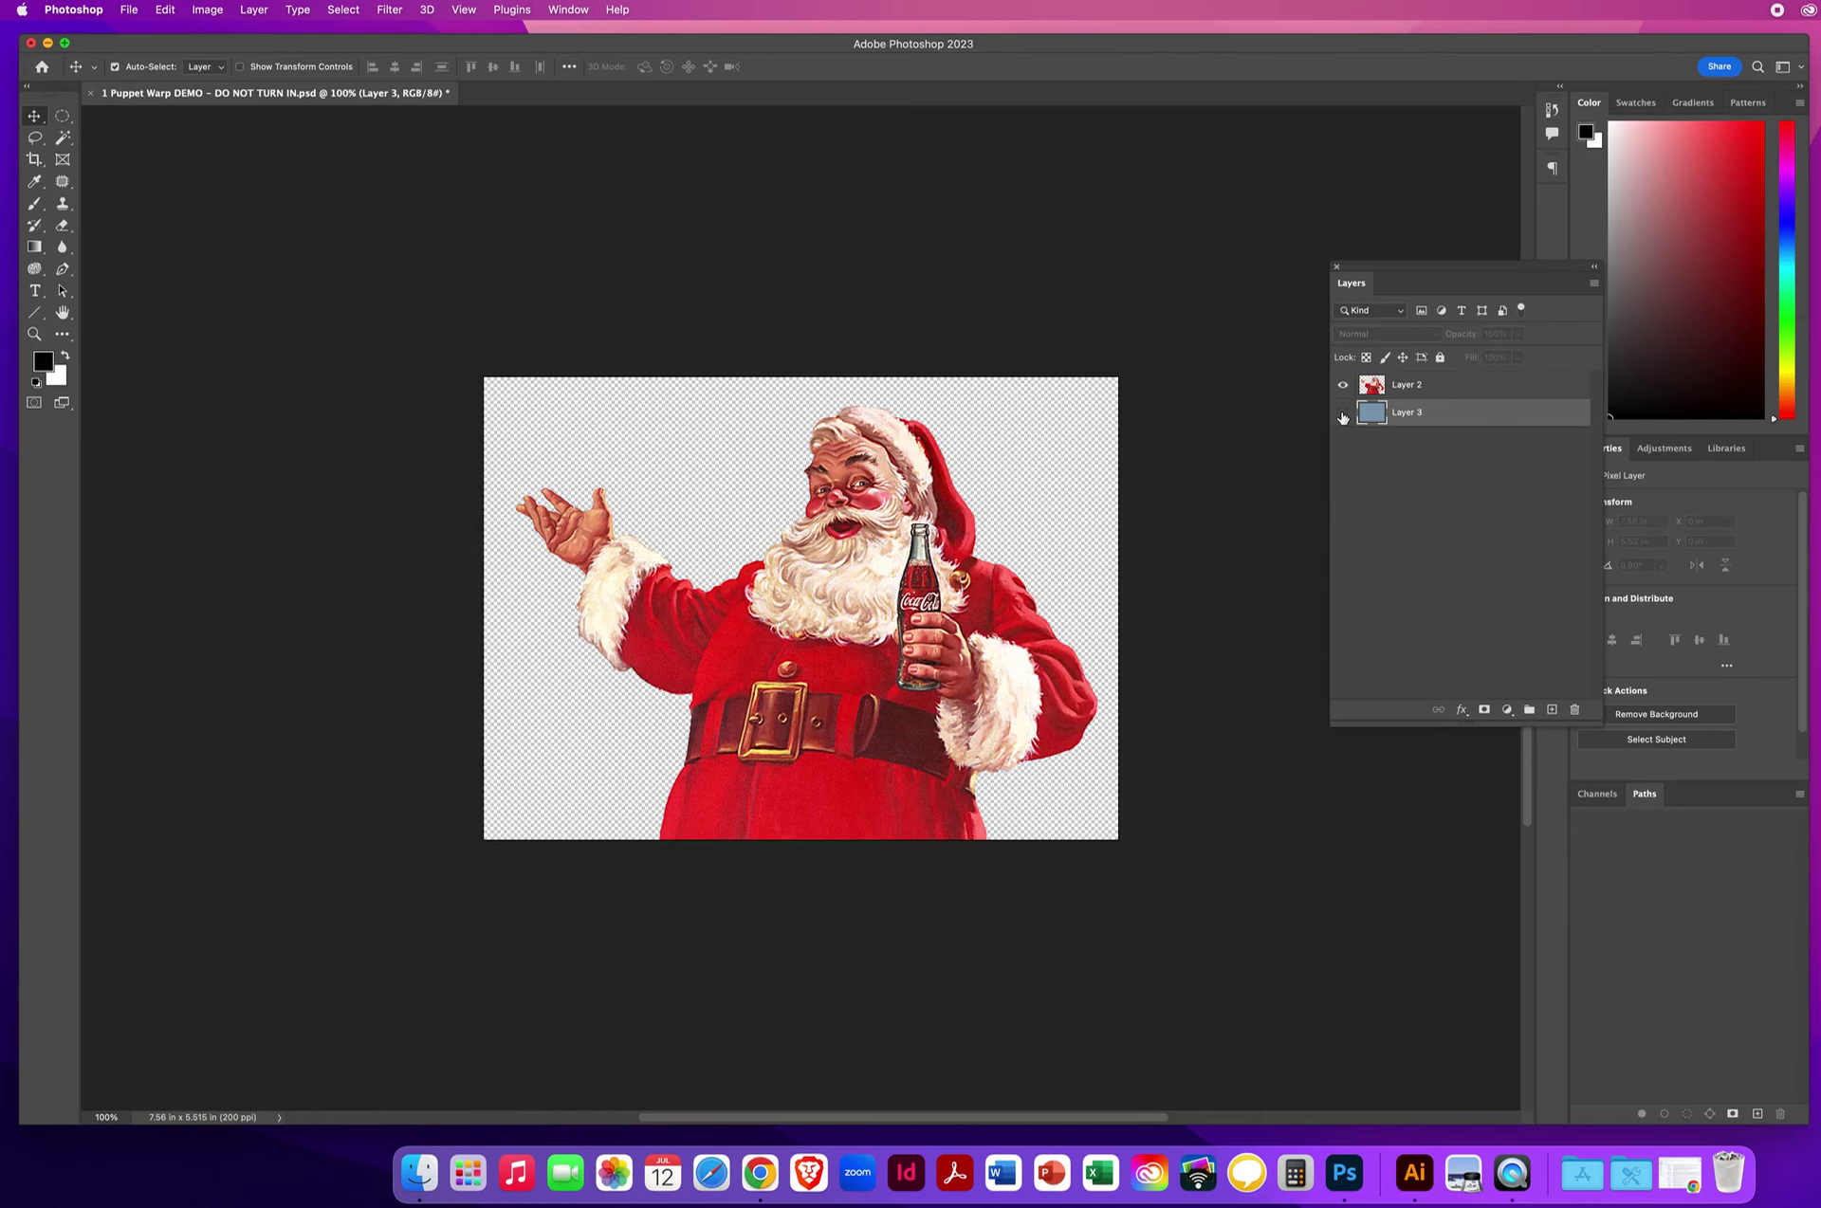
click(1342, 413)
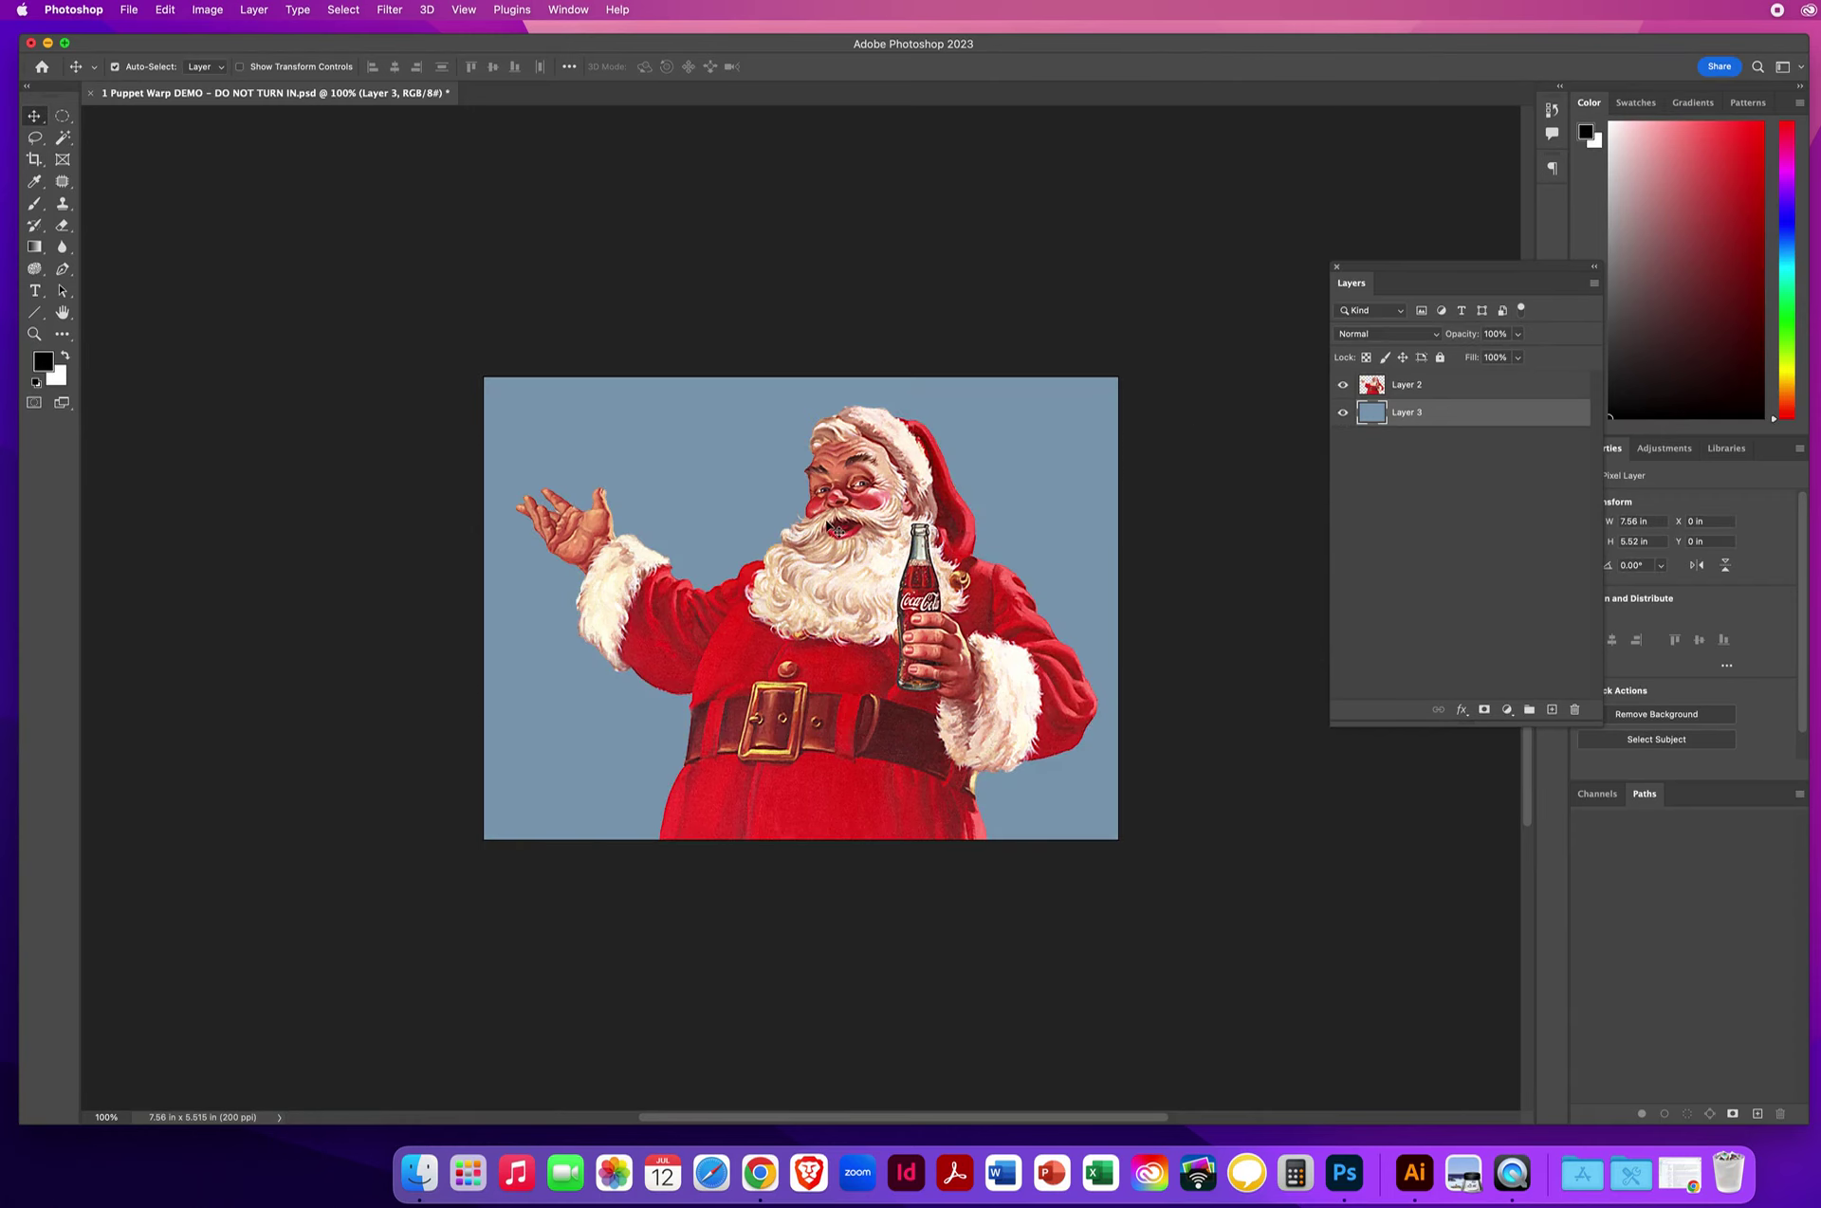
click(1400, 387)
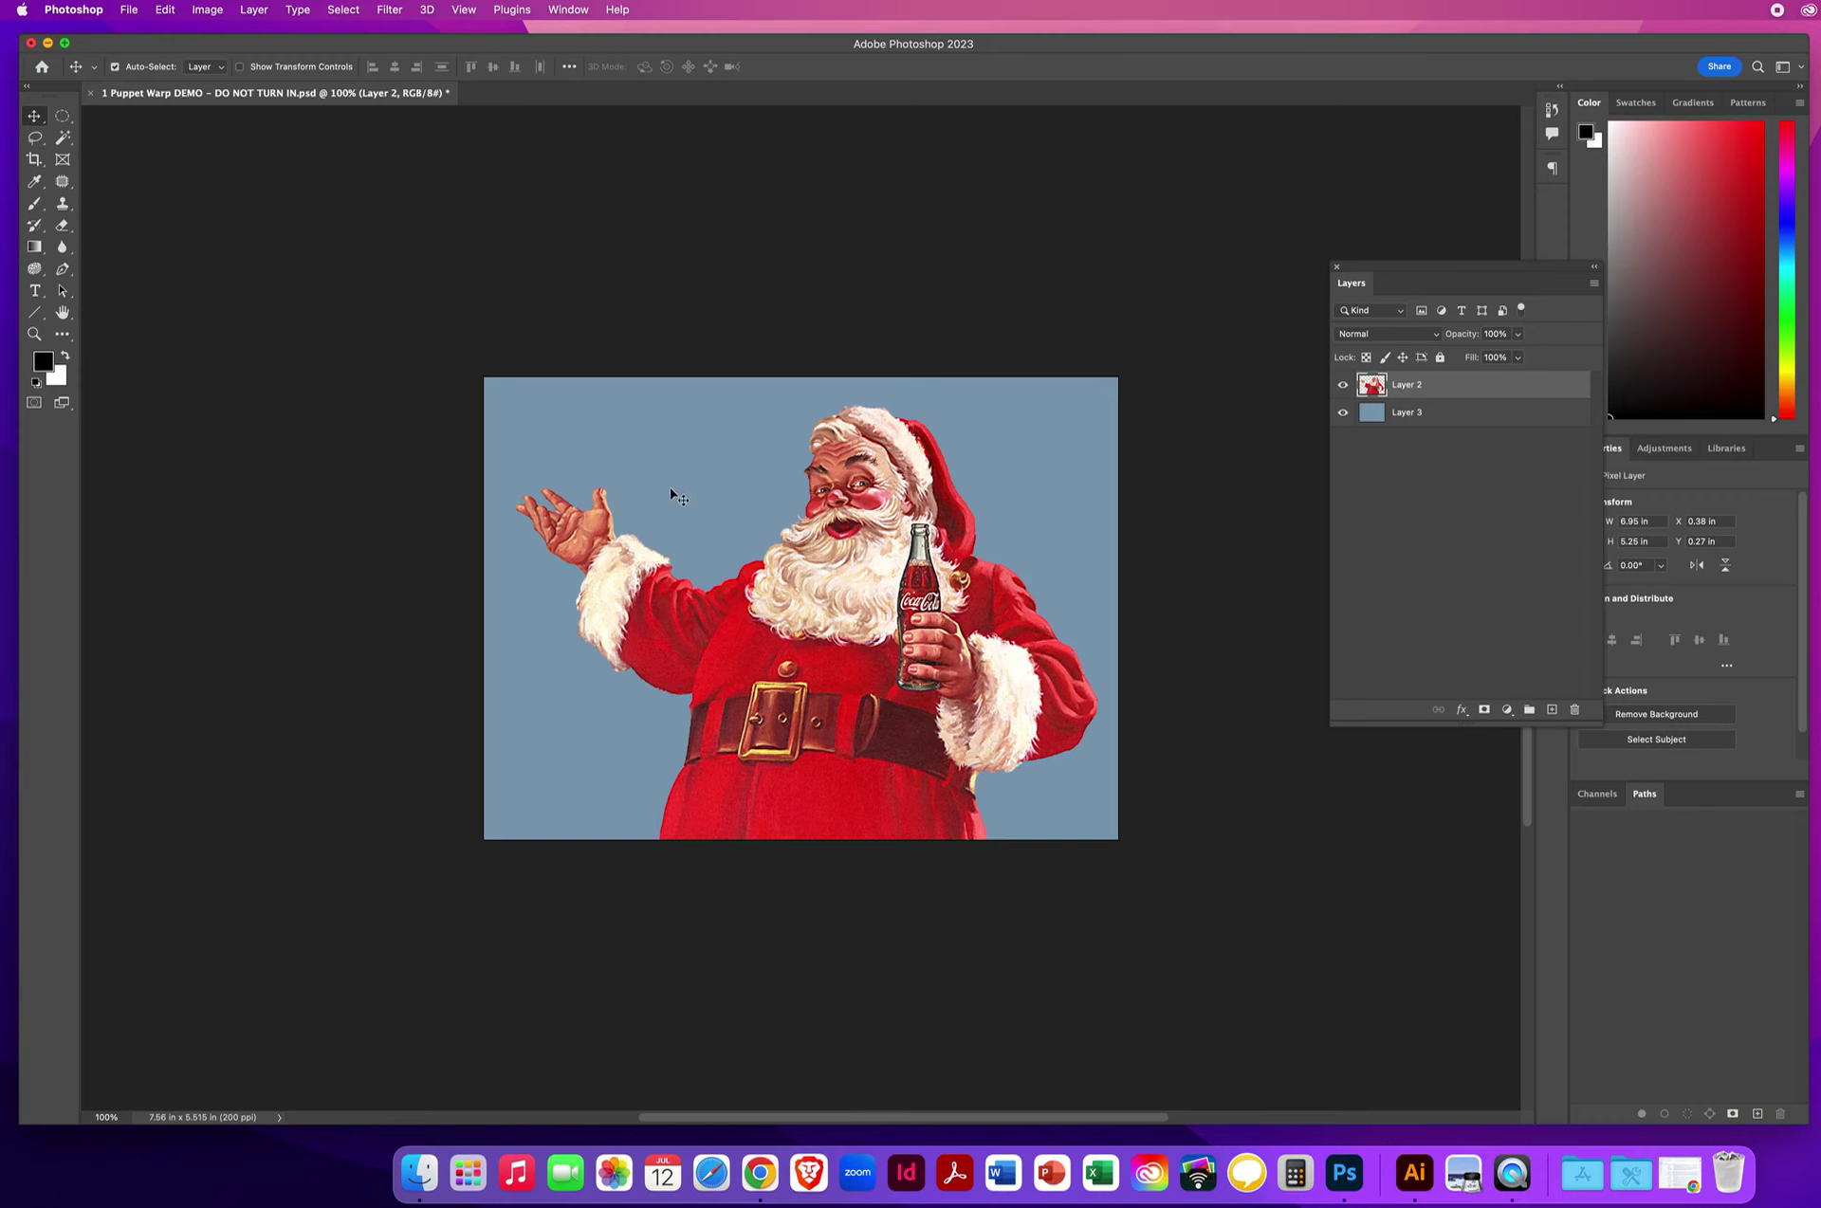
Lasso Santa's outstretched arm and cut it onto a new Layer 4 via Layer Via Cut
click(35, 139)
click(35, 139)
click(87, 141)
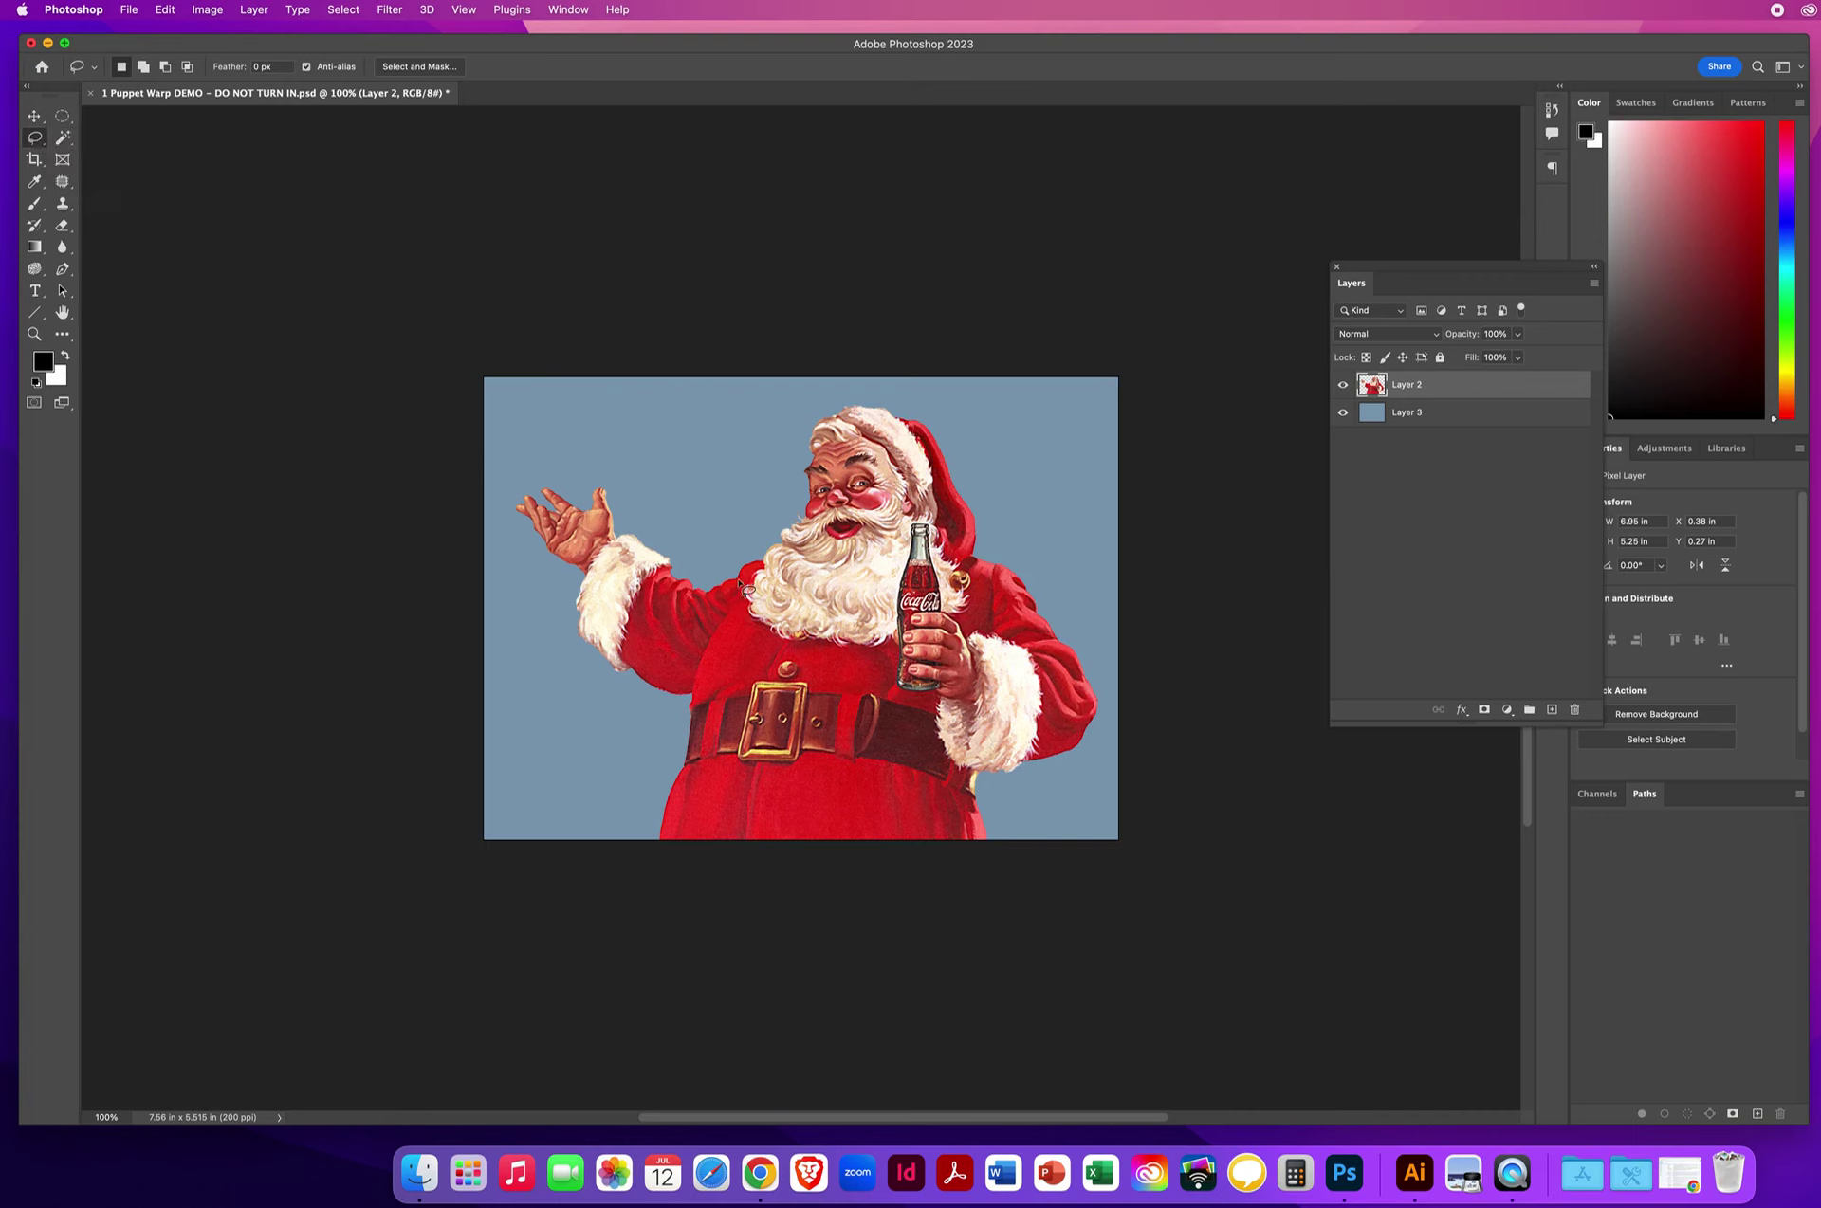
mouse_move(709, 537)
mouse_down()
mouse_move(685, 698)
mouse_move(627, 706)
mouse_move(525, 617)
mouse_move(505, 471)
mouse_move(529, 449)
mouse_move(604, 459)
mouse_move(709, 541)
mouse_up()
click(254, 9)
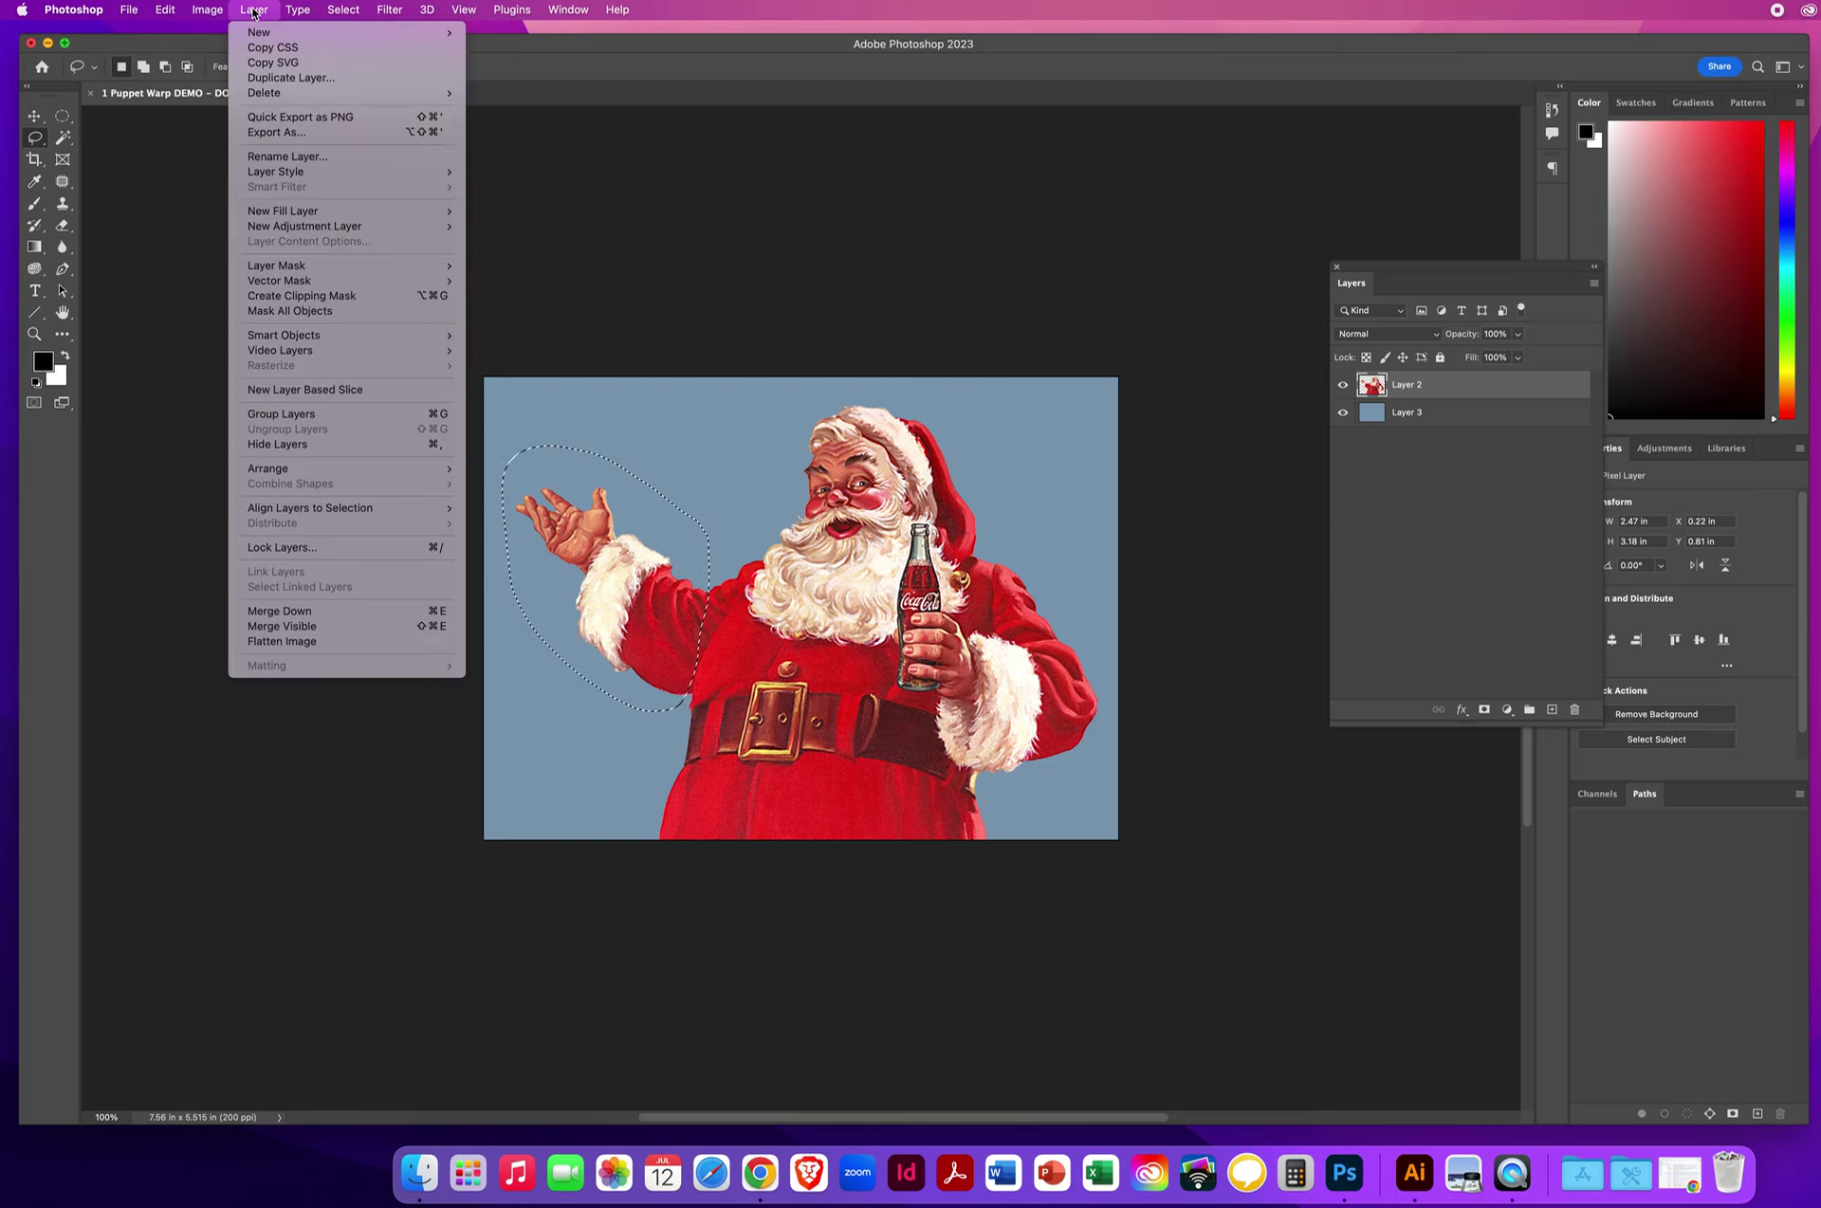
mouse_move(255, 36)
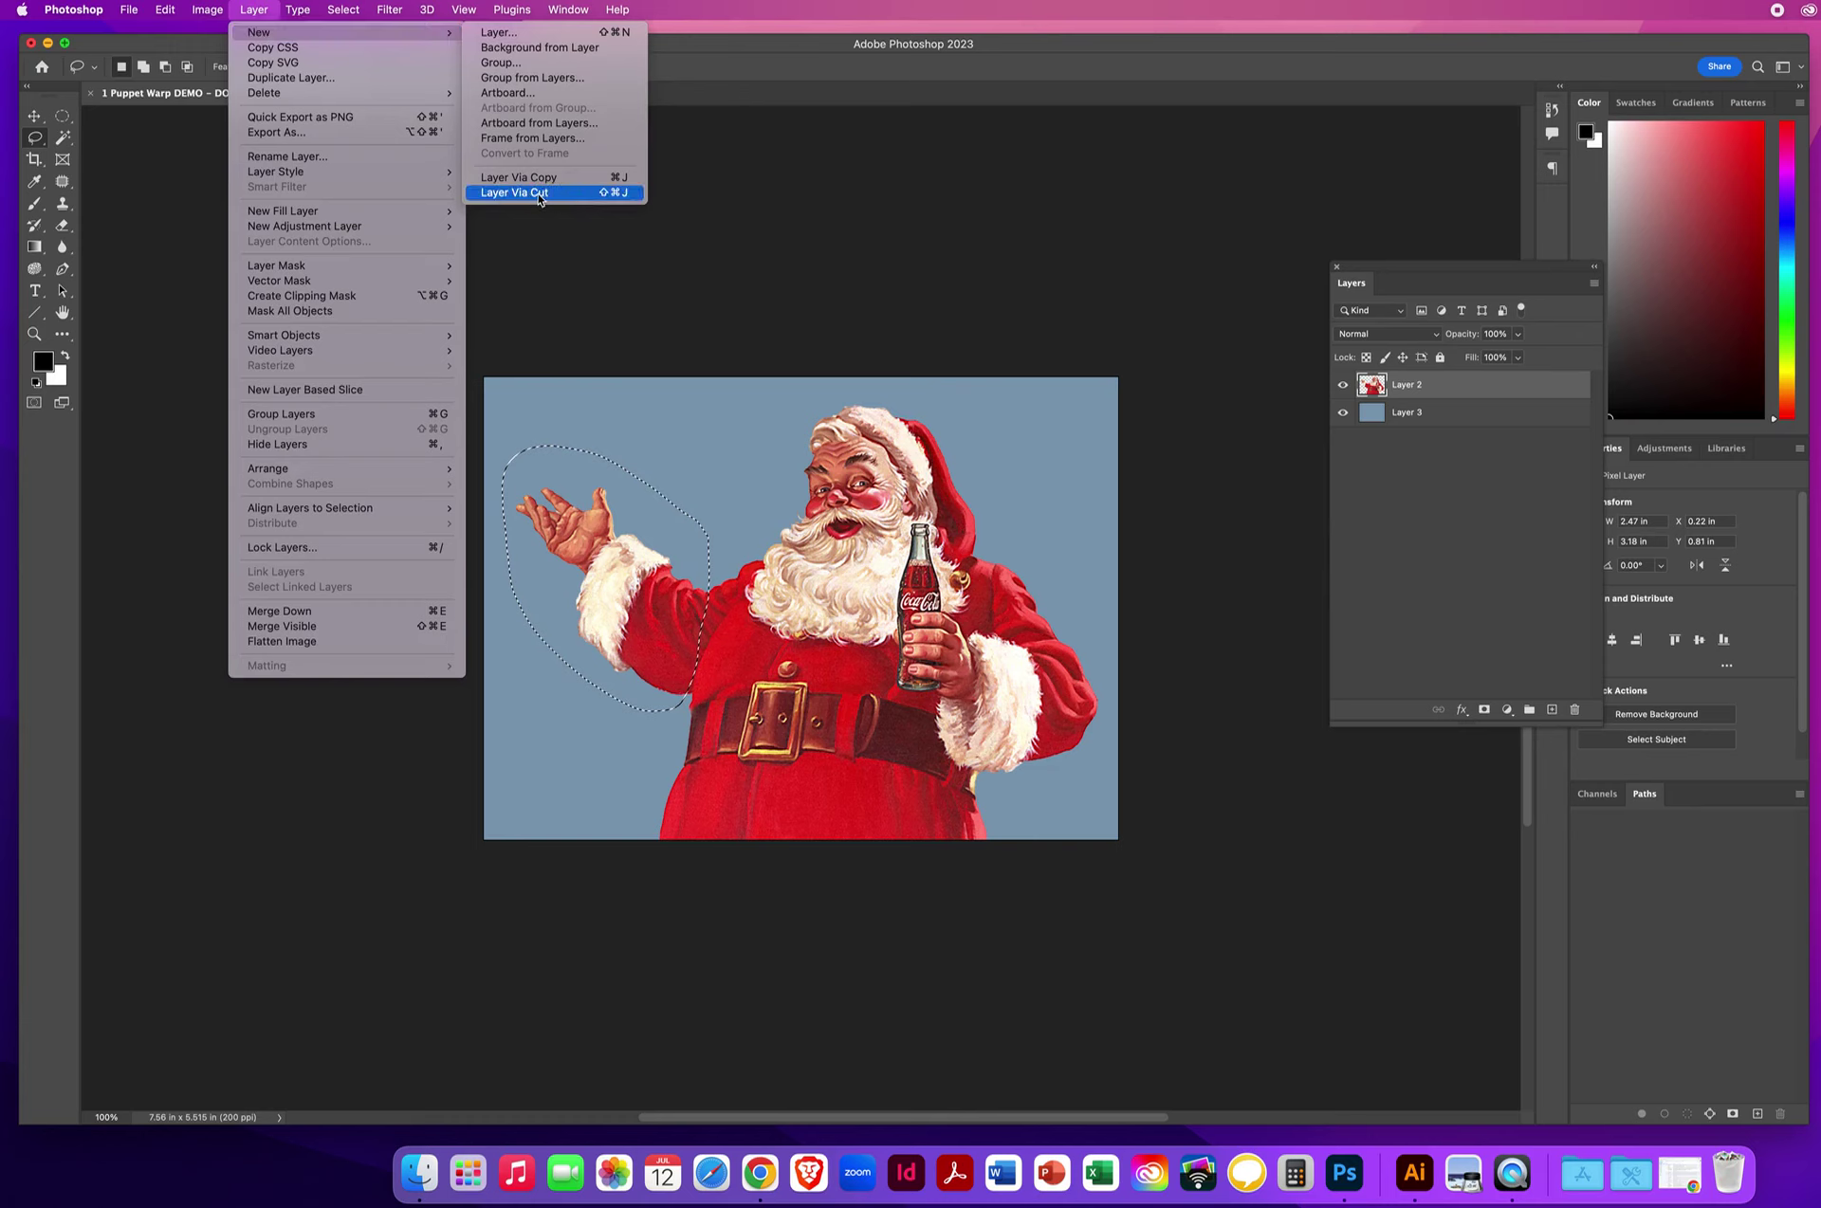
click(539, 193)
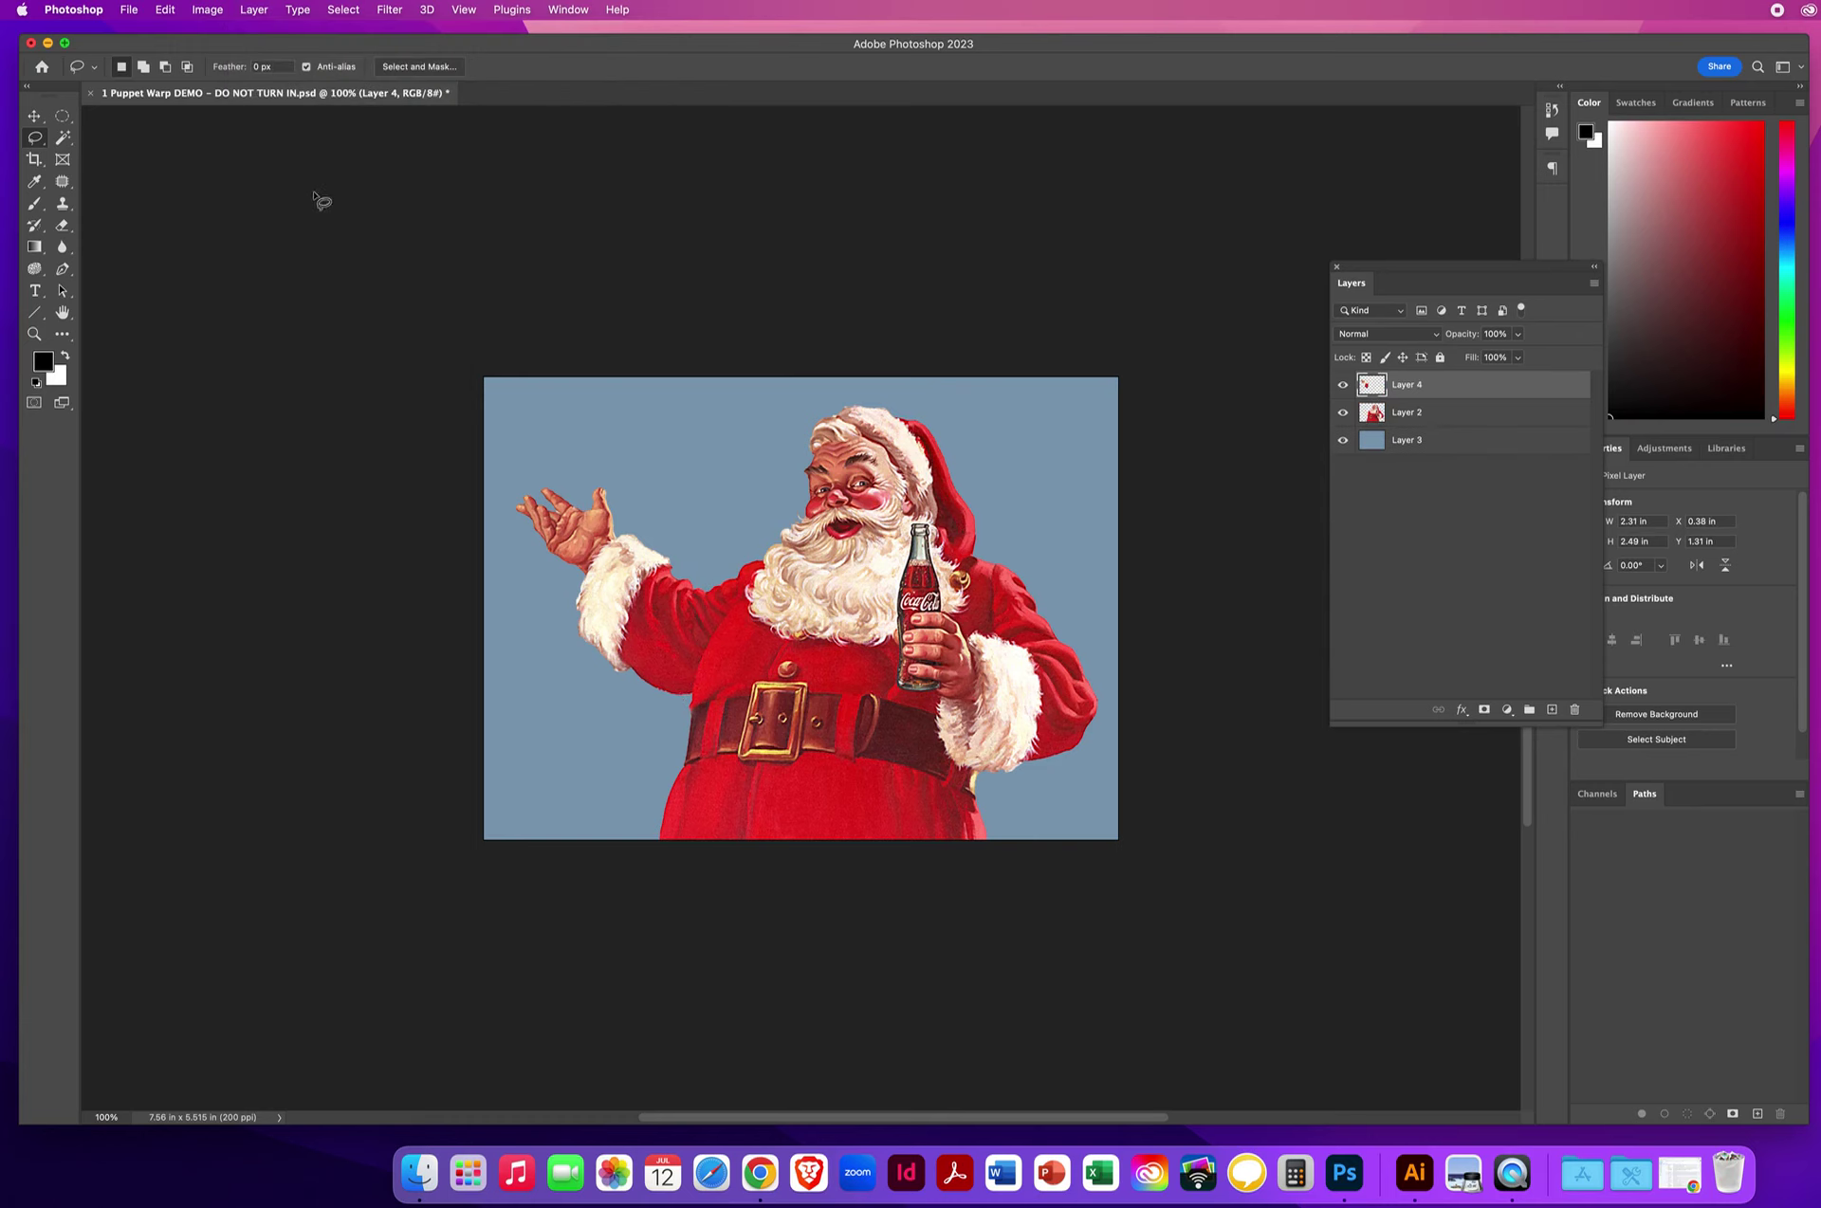
Rotate the arm about 33.5° upward around a shoulder pivot and commit the transform
click(33, 116)
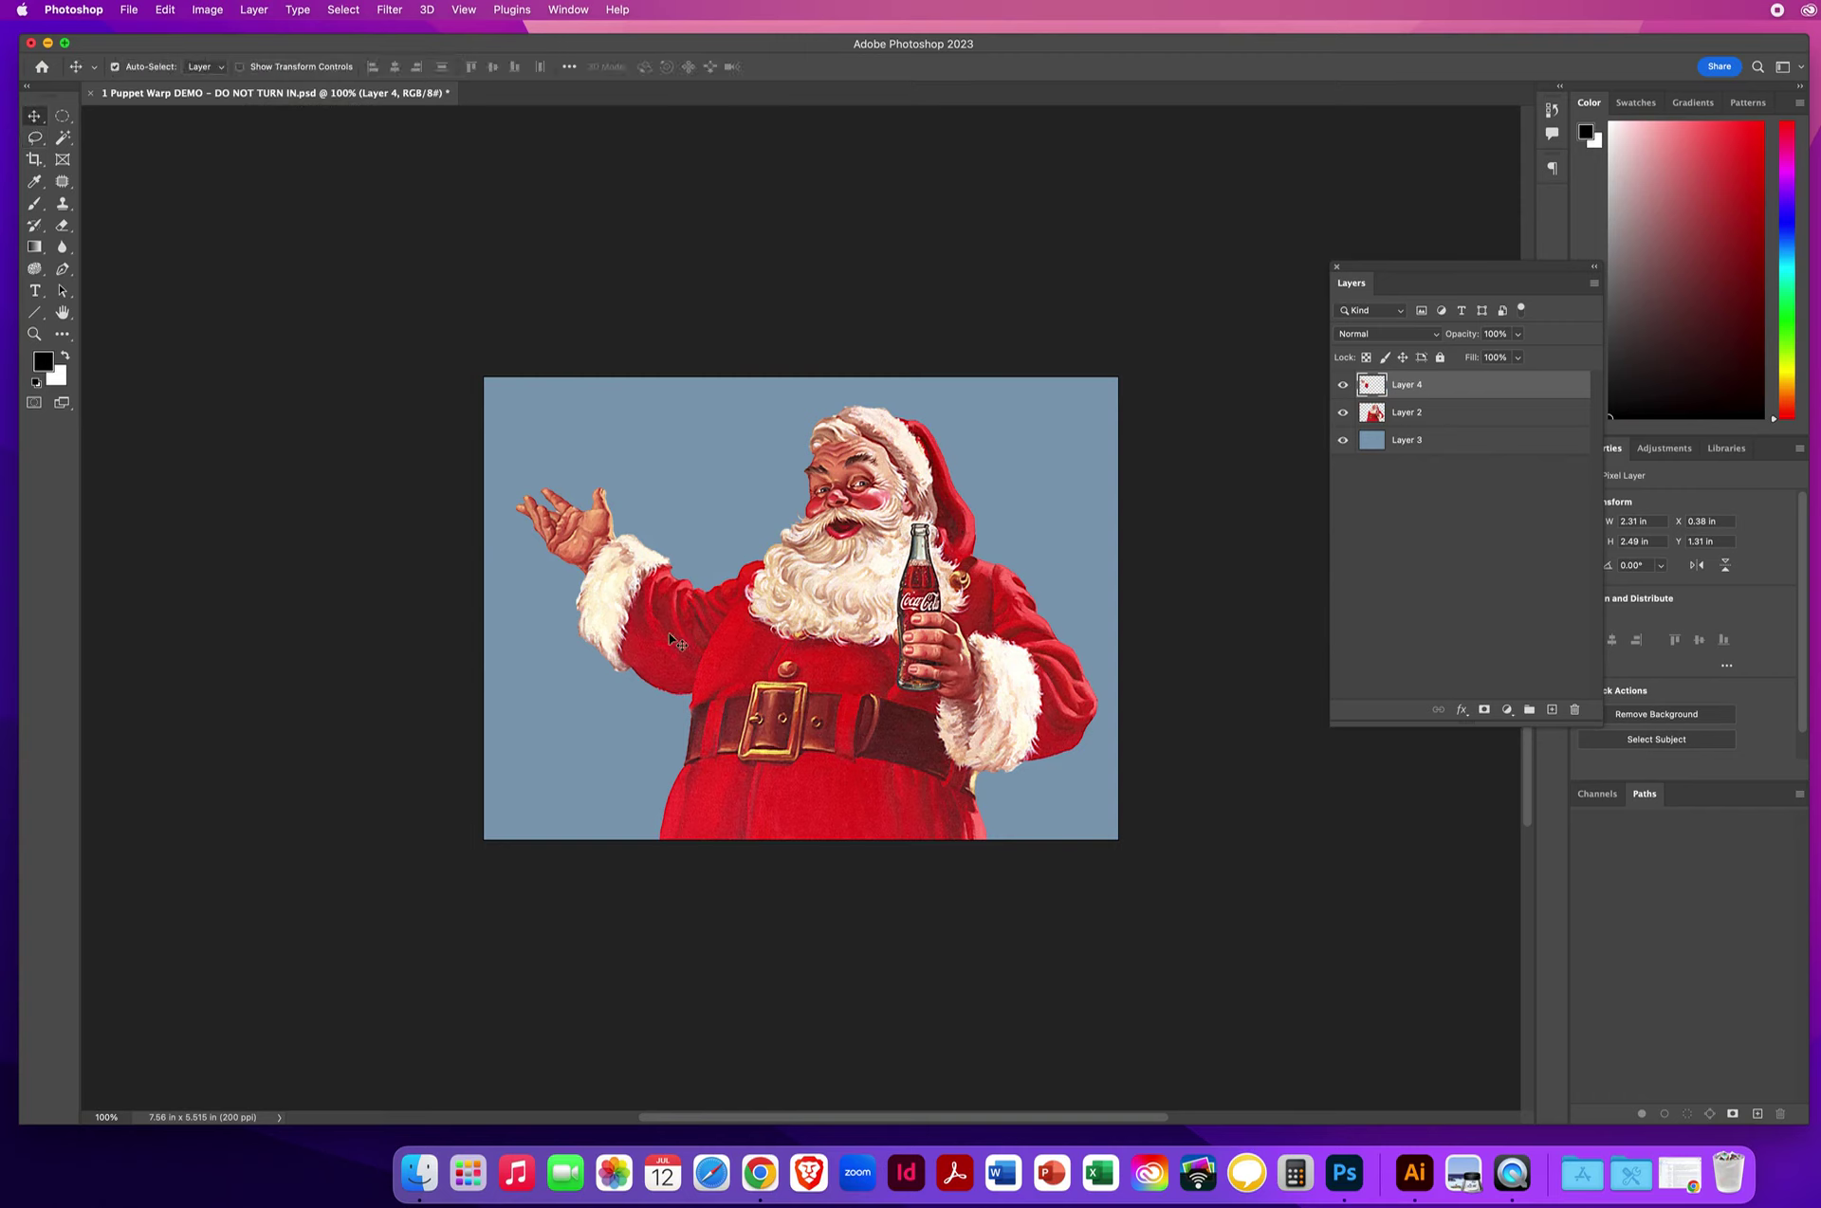
key(cmd+t)
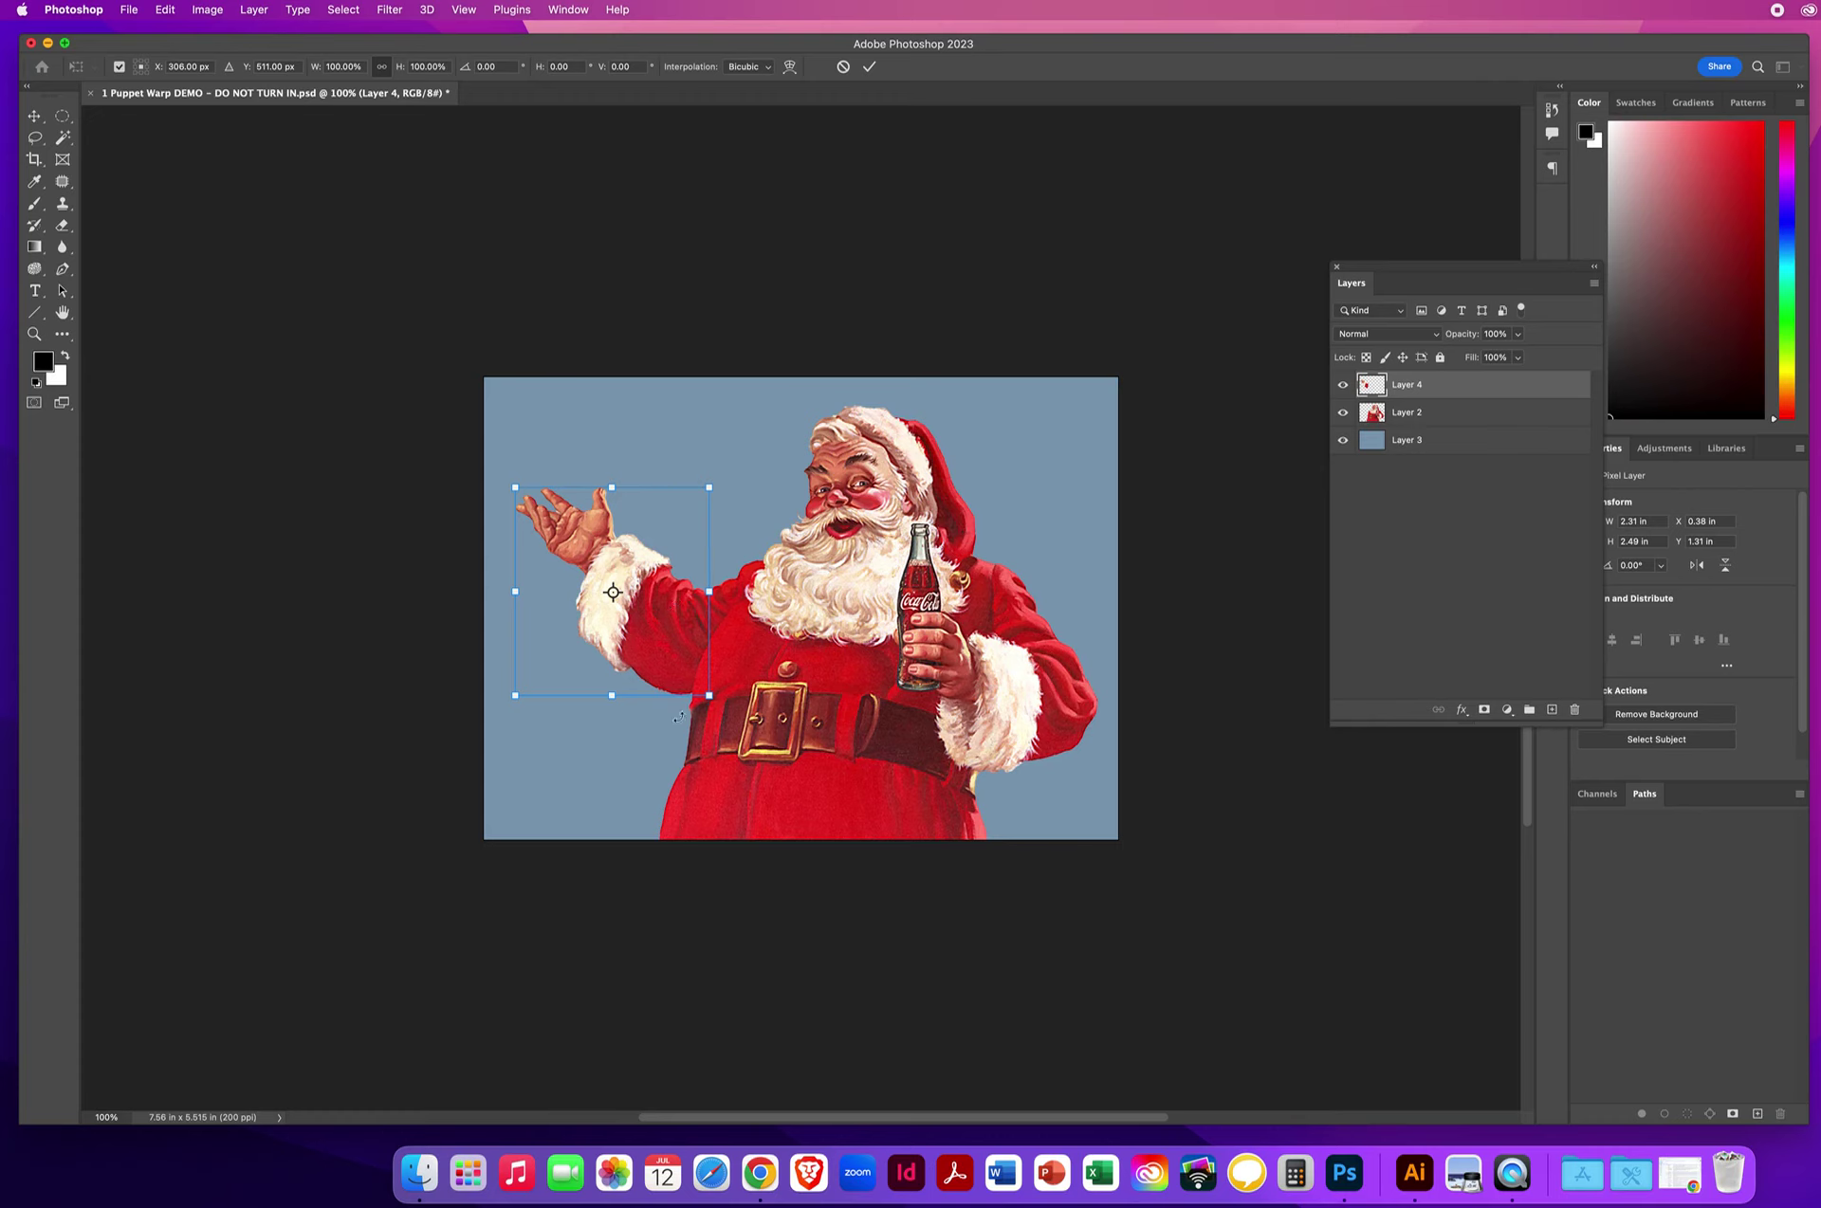
drag(612, 593, 698, 618)
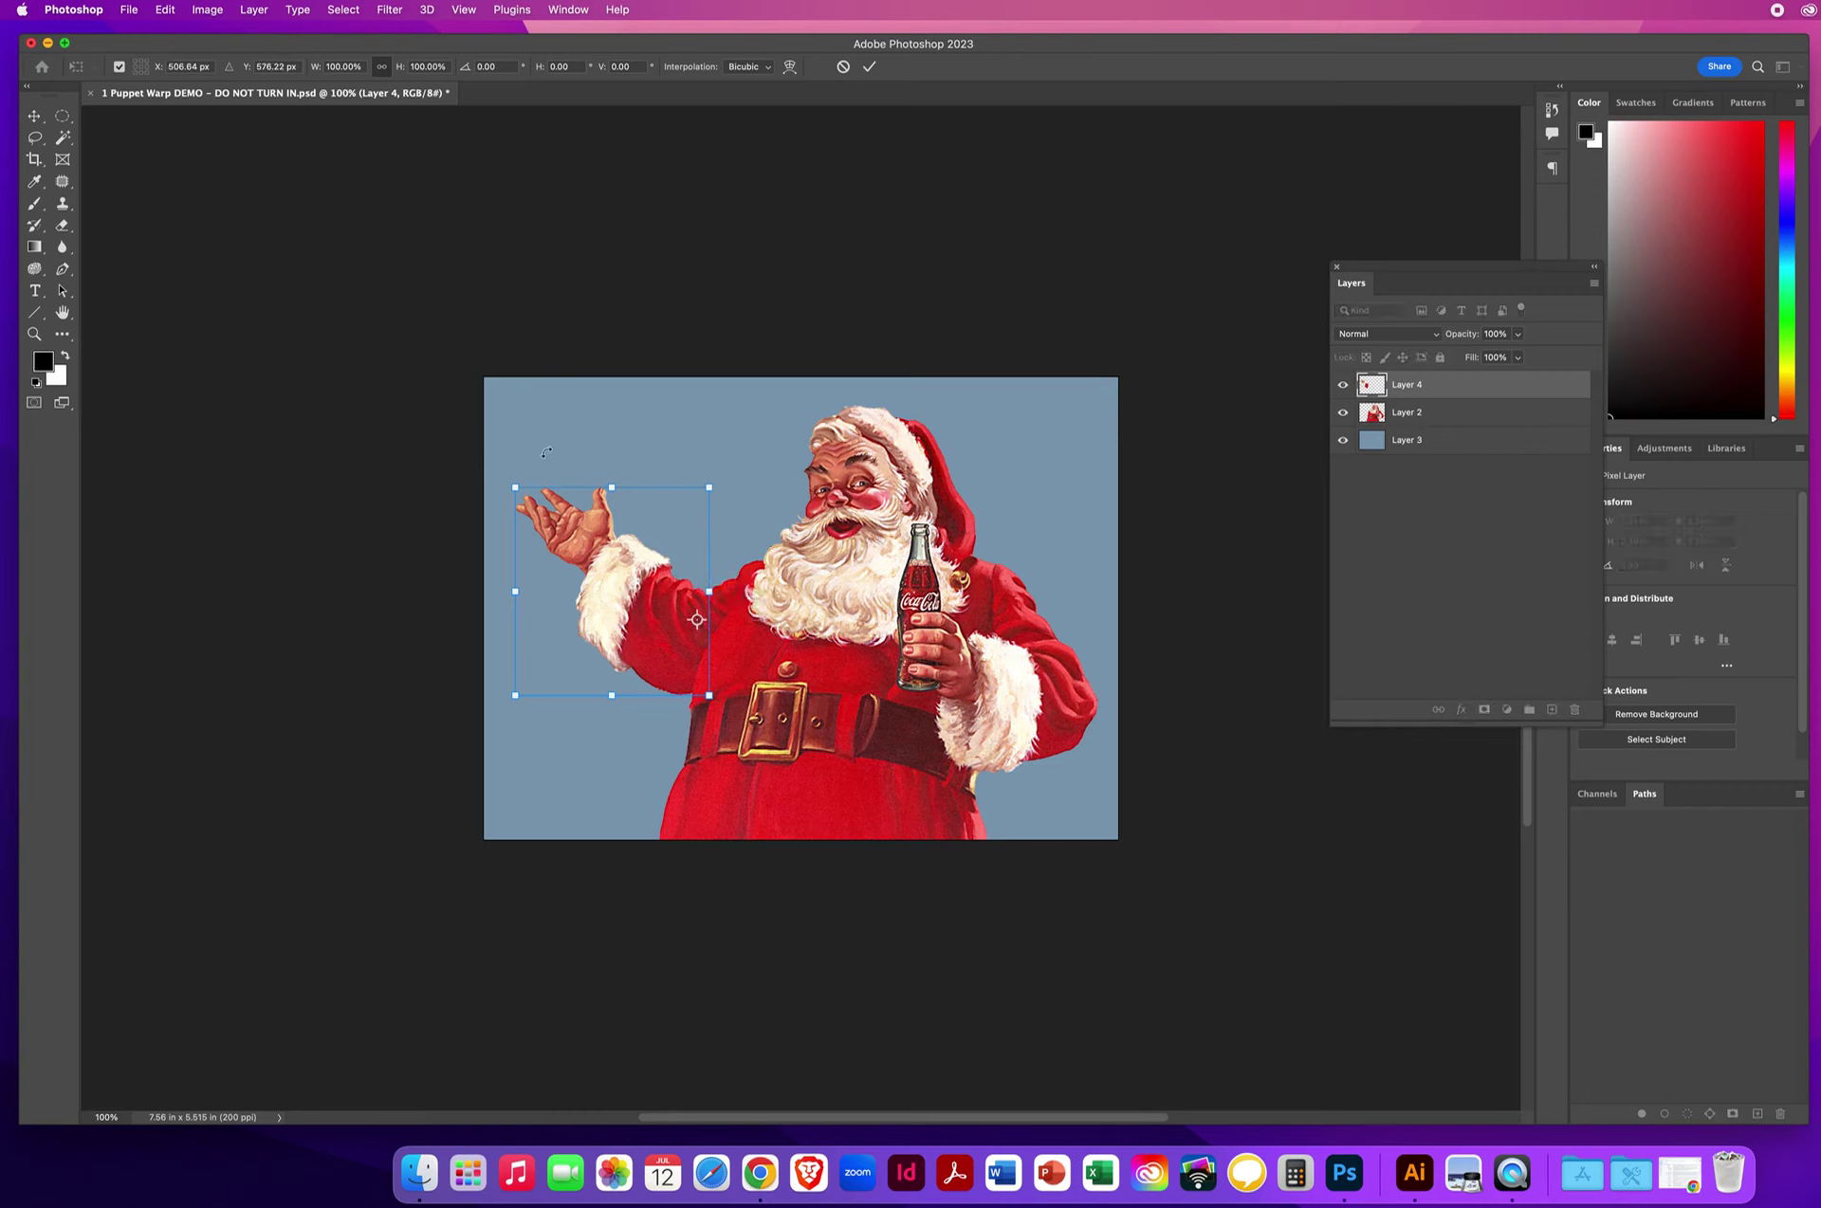
drag(543, 454, 665, 442)
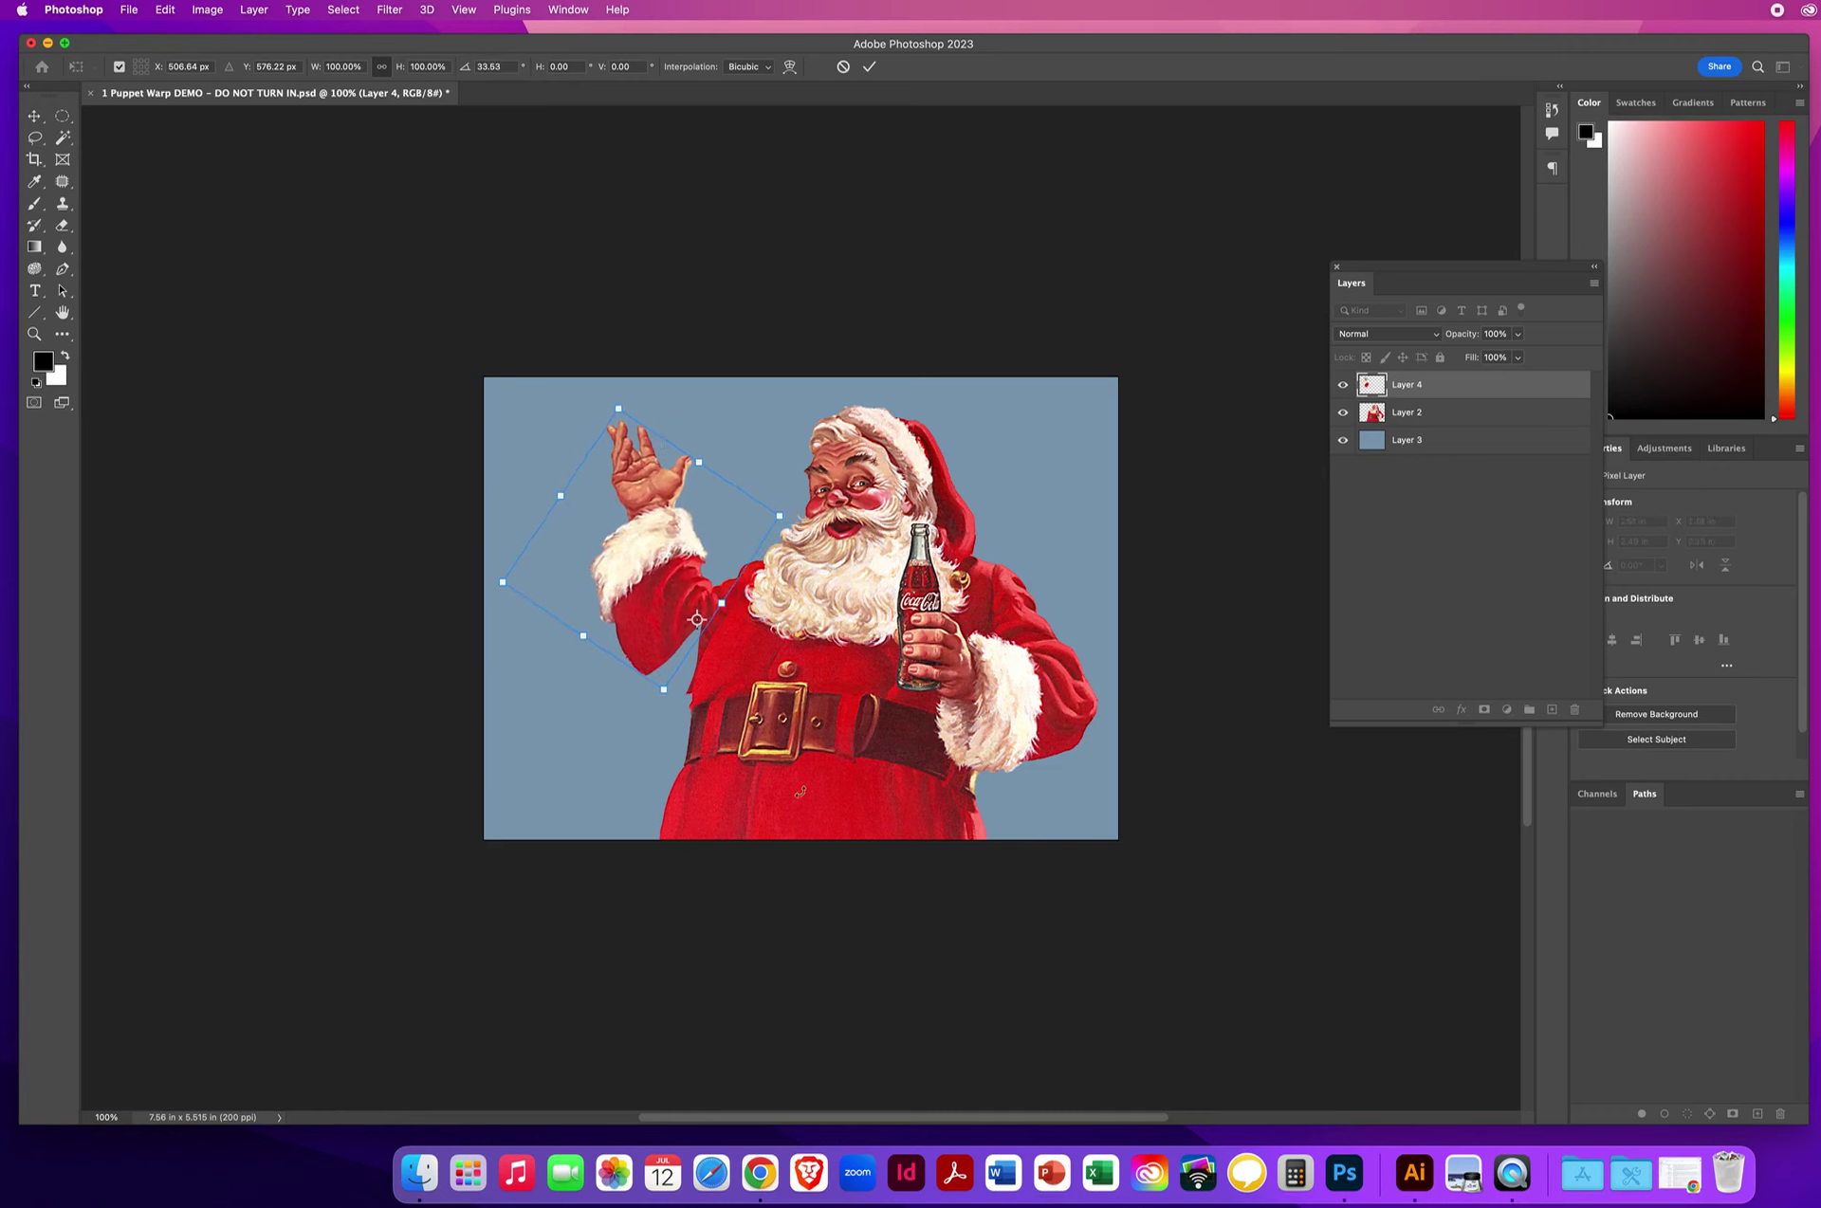
key(Return)
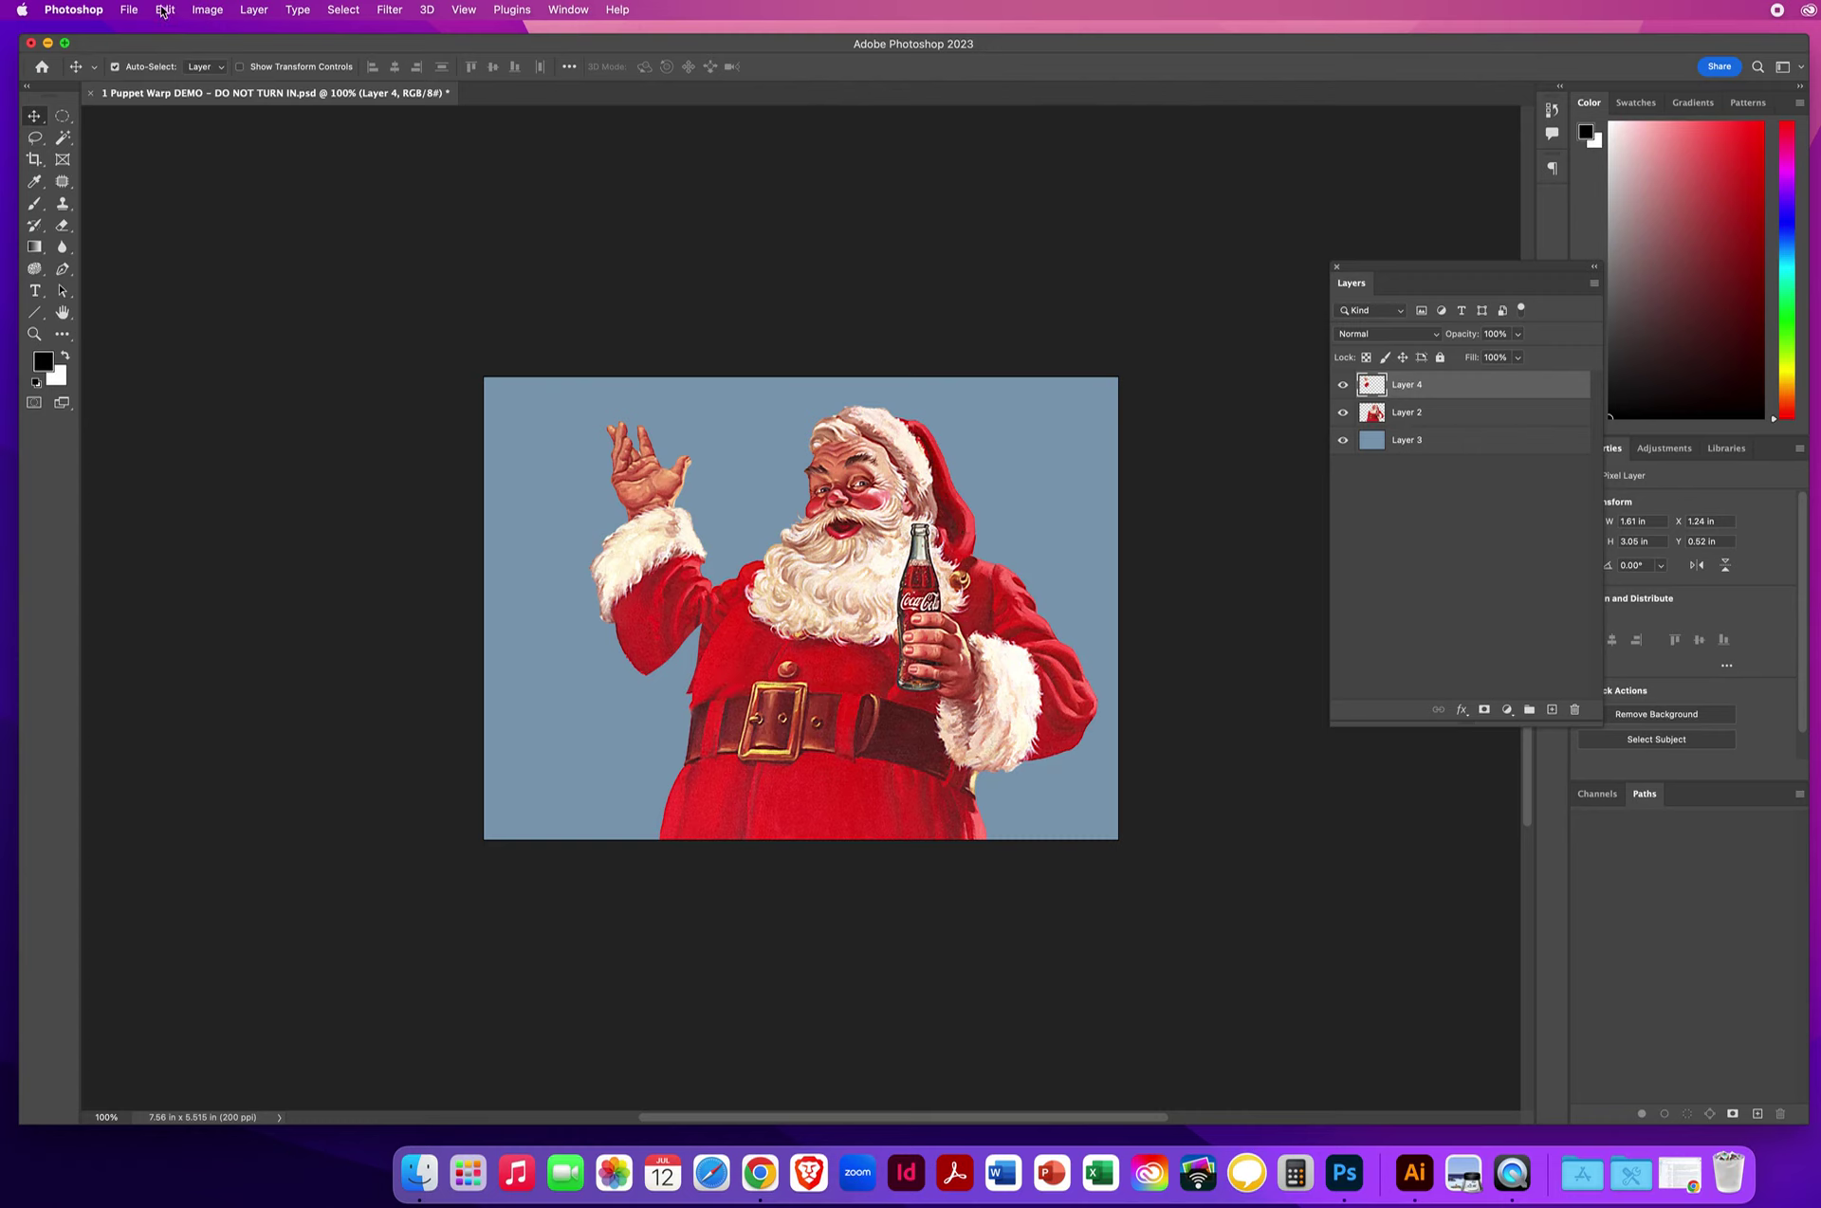
Undo the Free Transform and Layer Via Cut, deselect the arm, and return to the Move tool
click(164, 11)
click(169, 34)
click(168, 11)
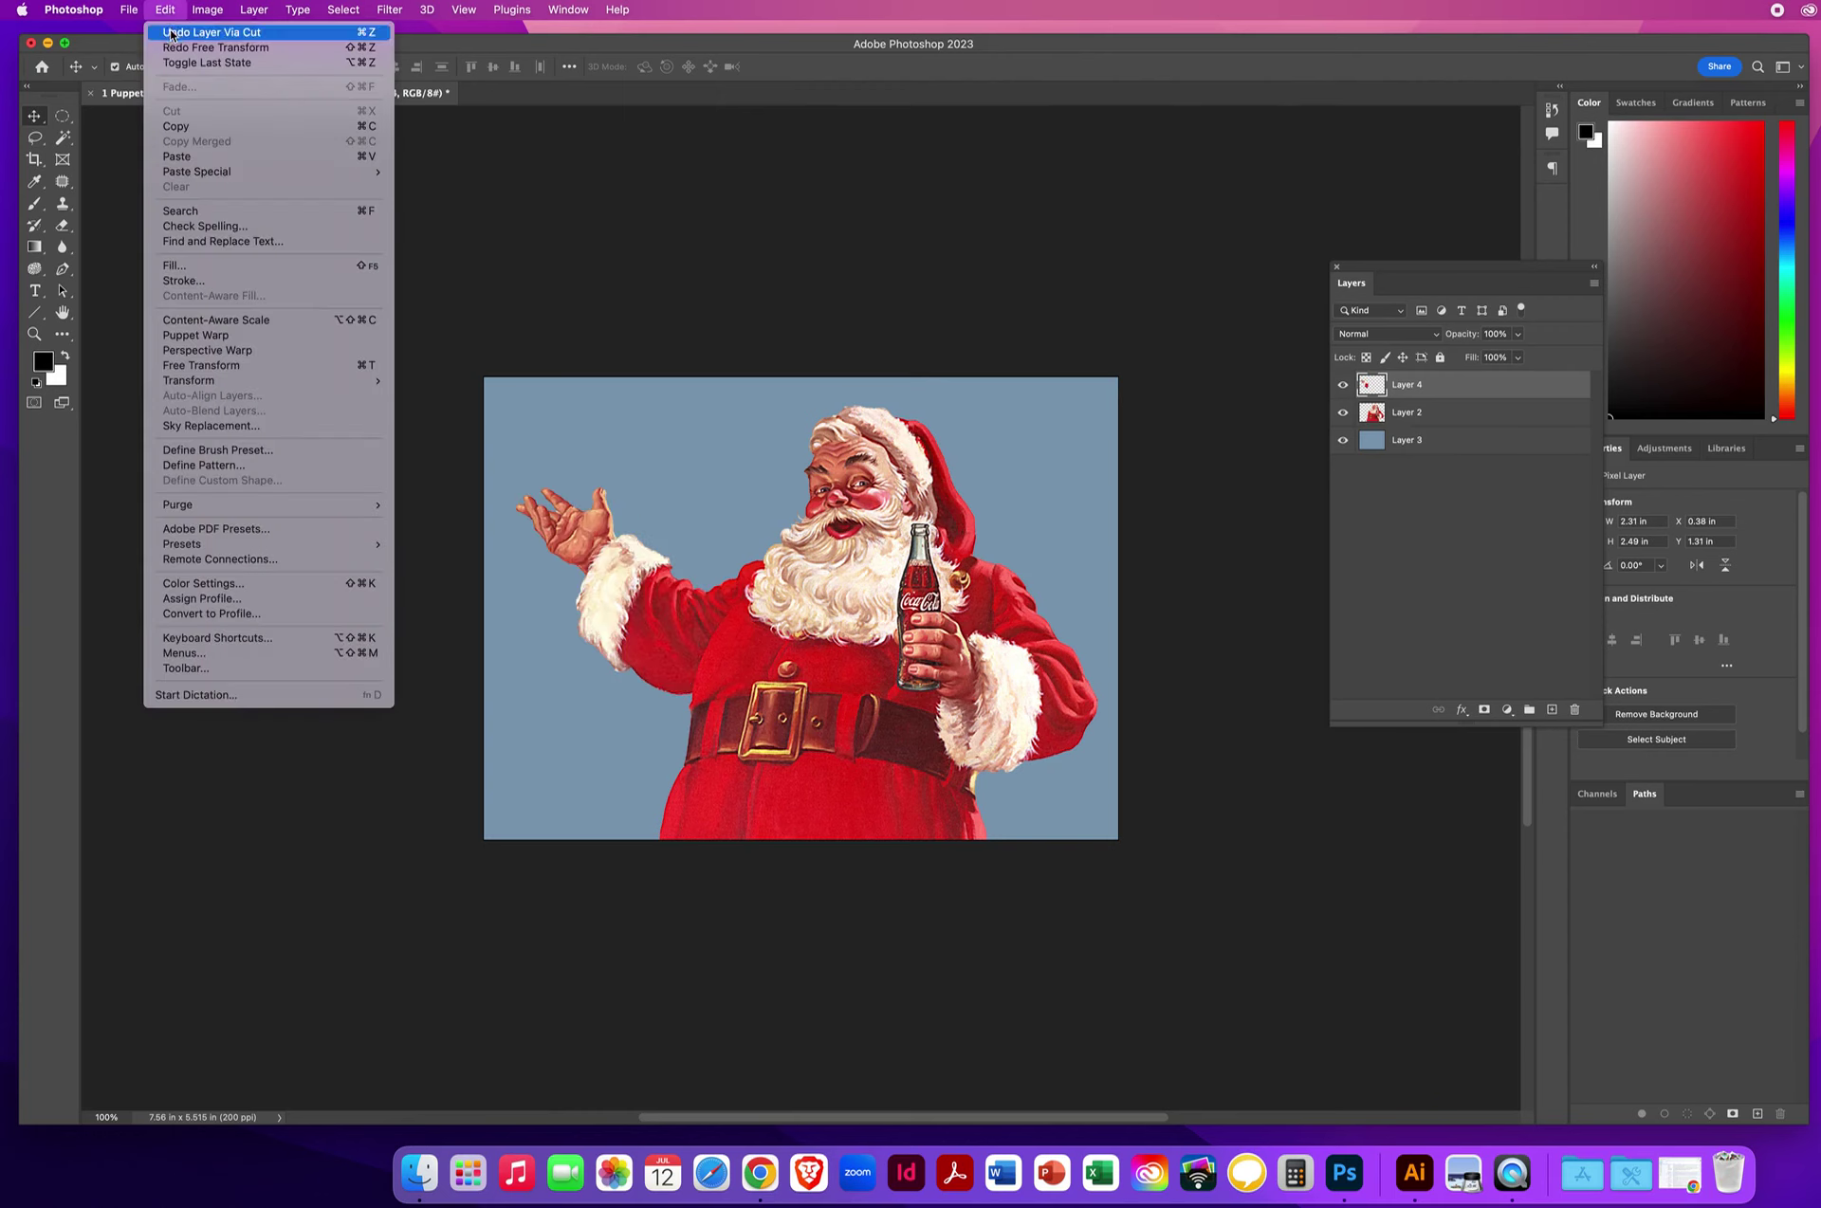
click(170, 34)
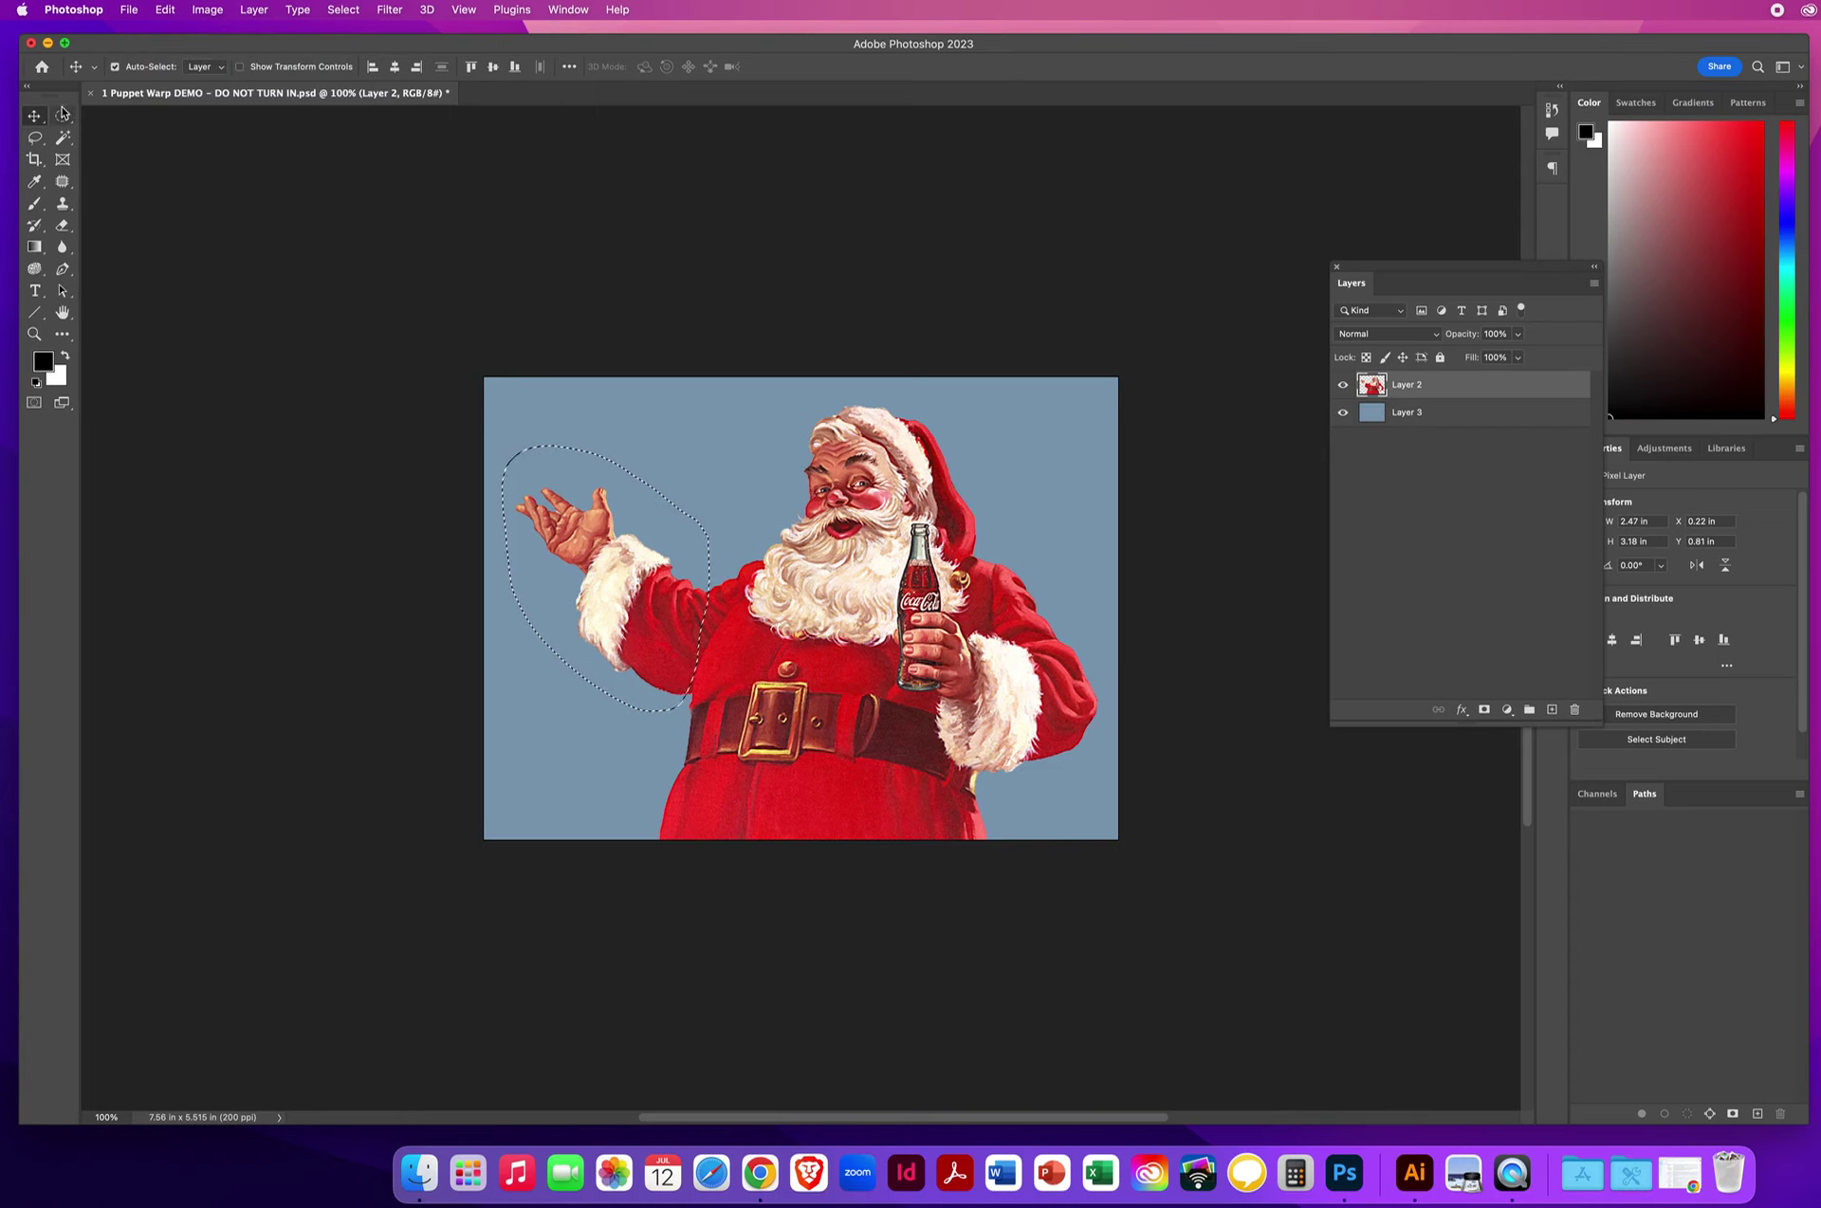
key(m)
click(796, 870)
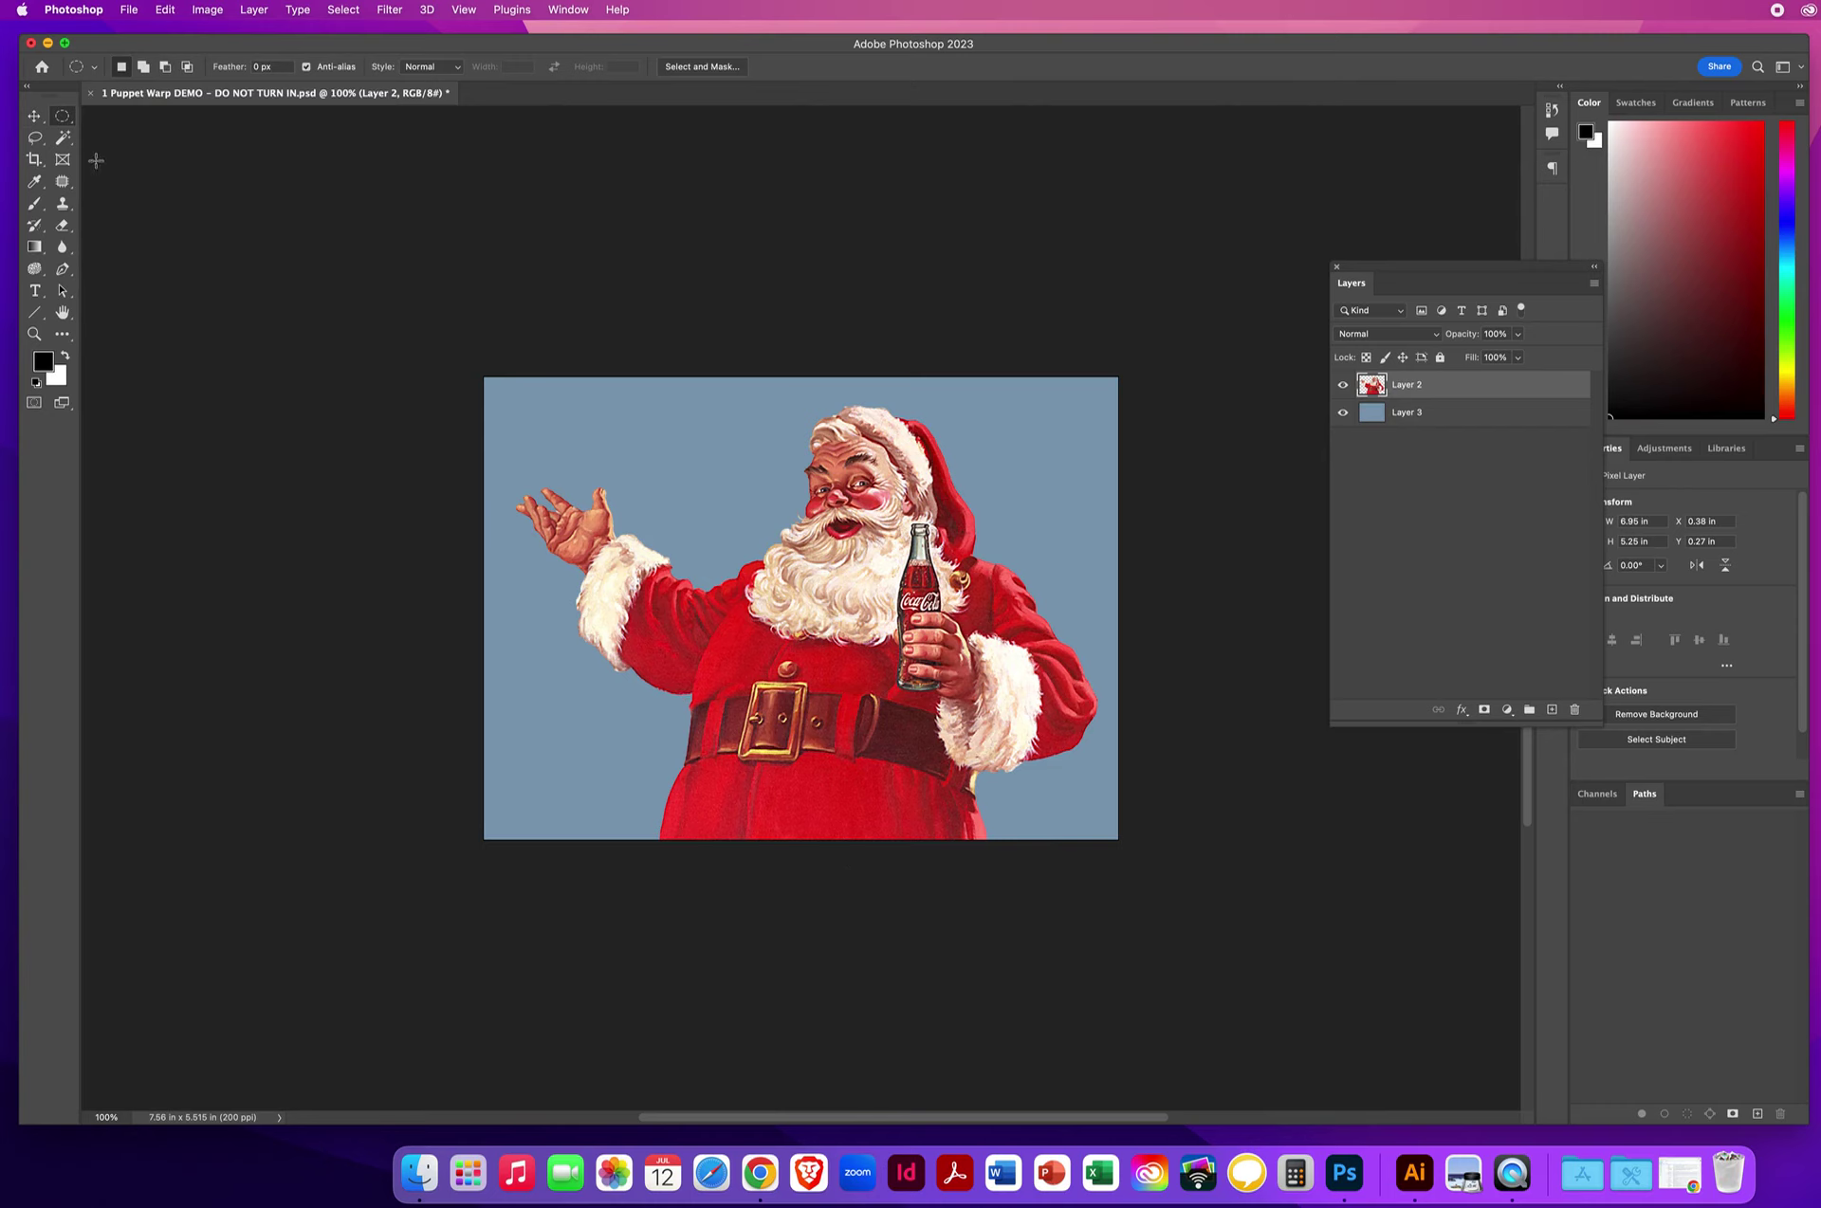
click(34, 116)
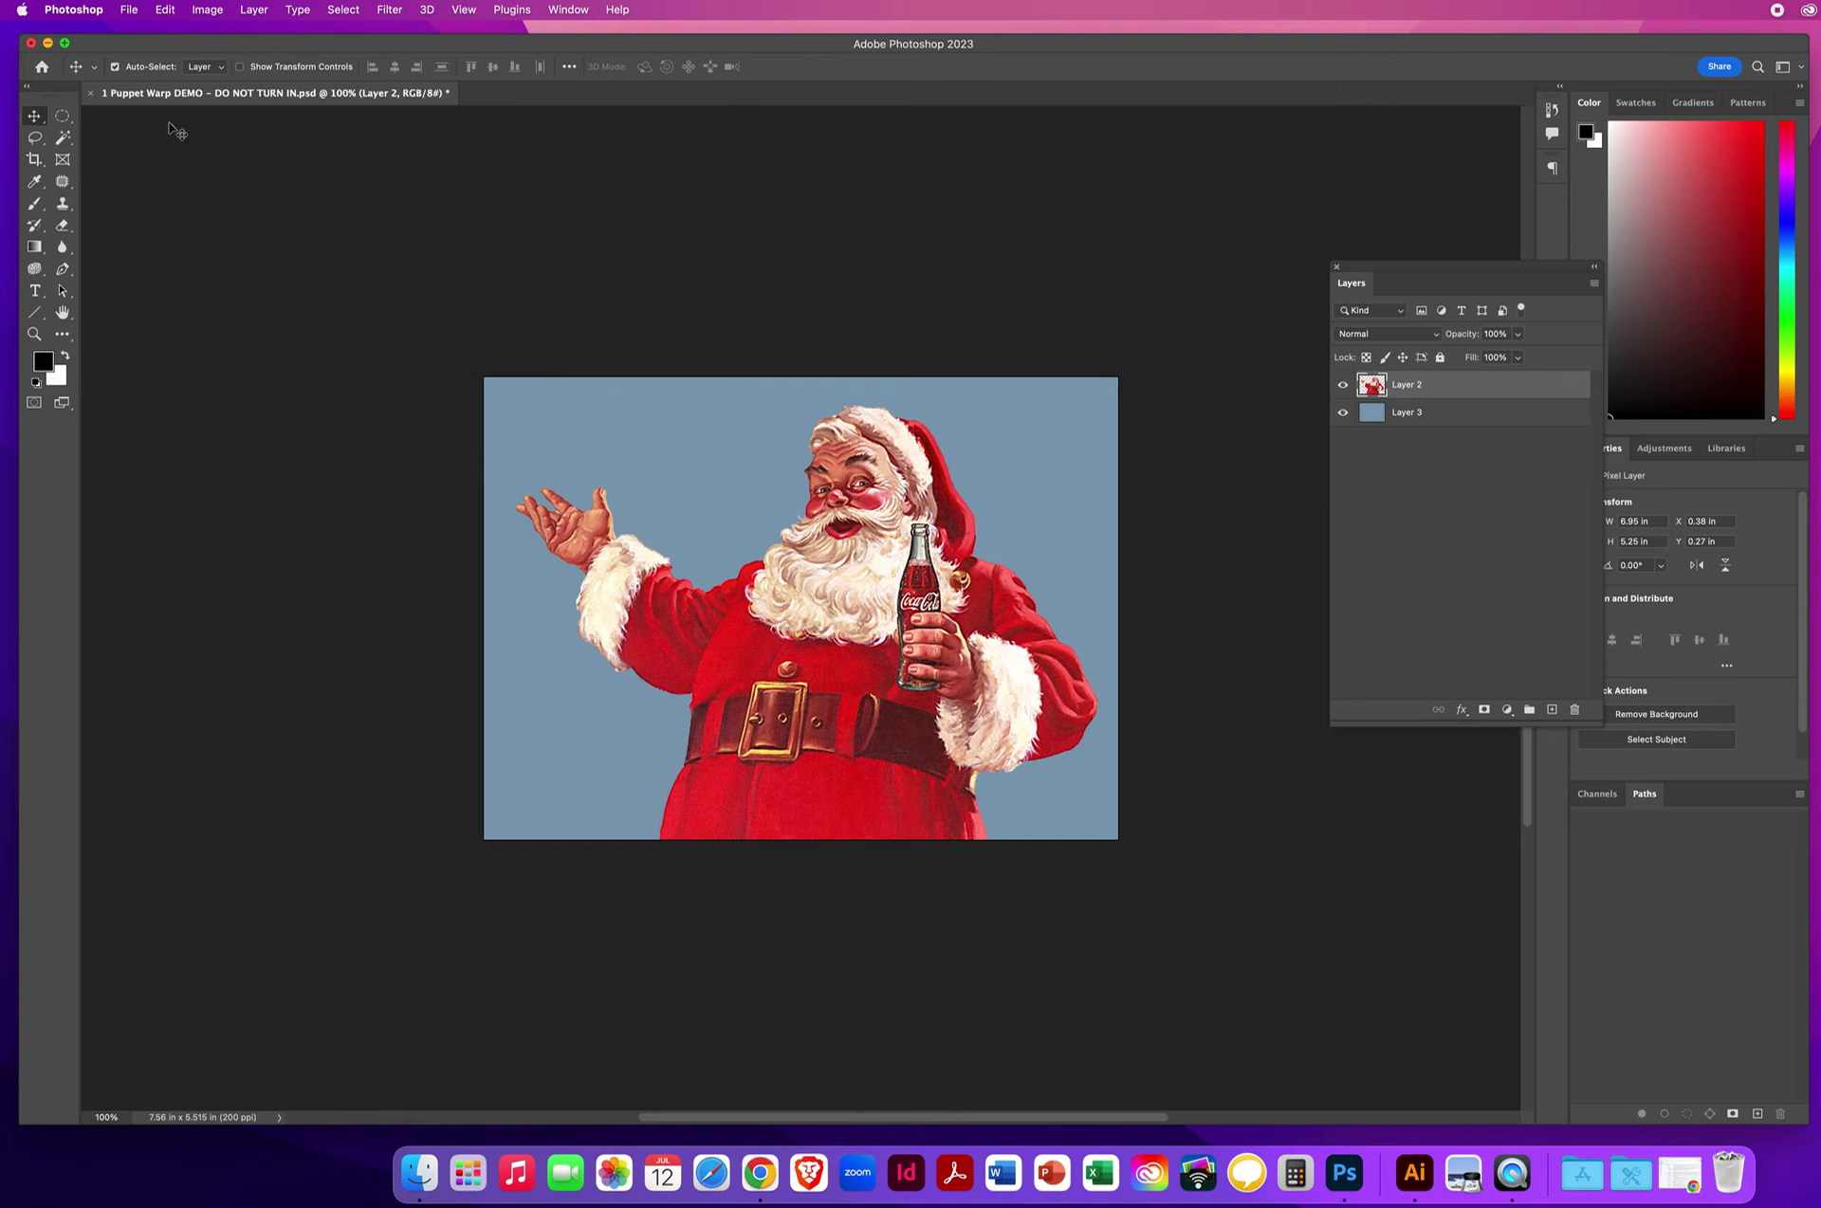
Start Puppet Warp on Santa's Layer 2 and switch Show Mesh on, then off
click(166, 11)
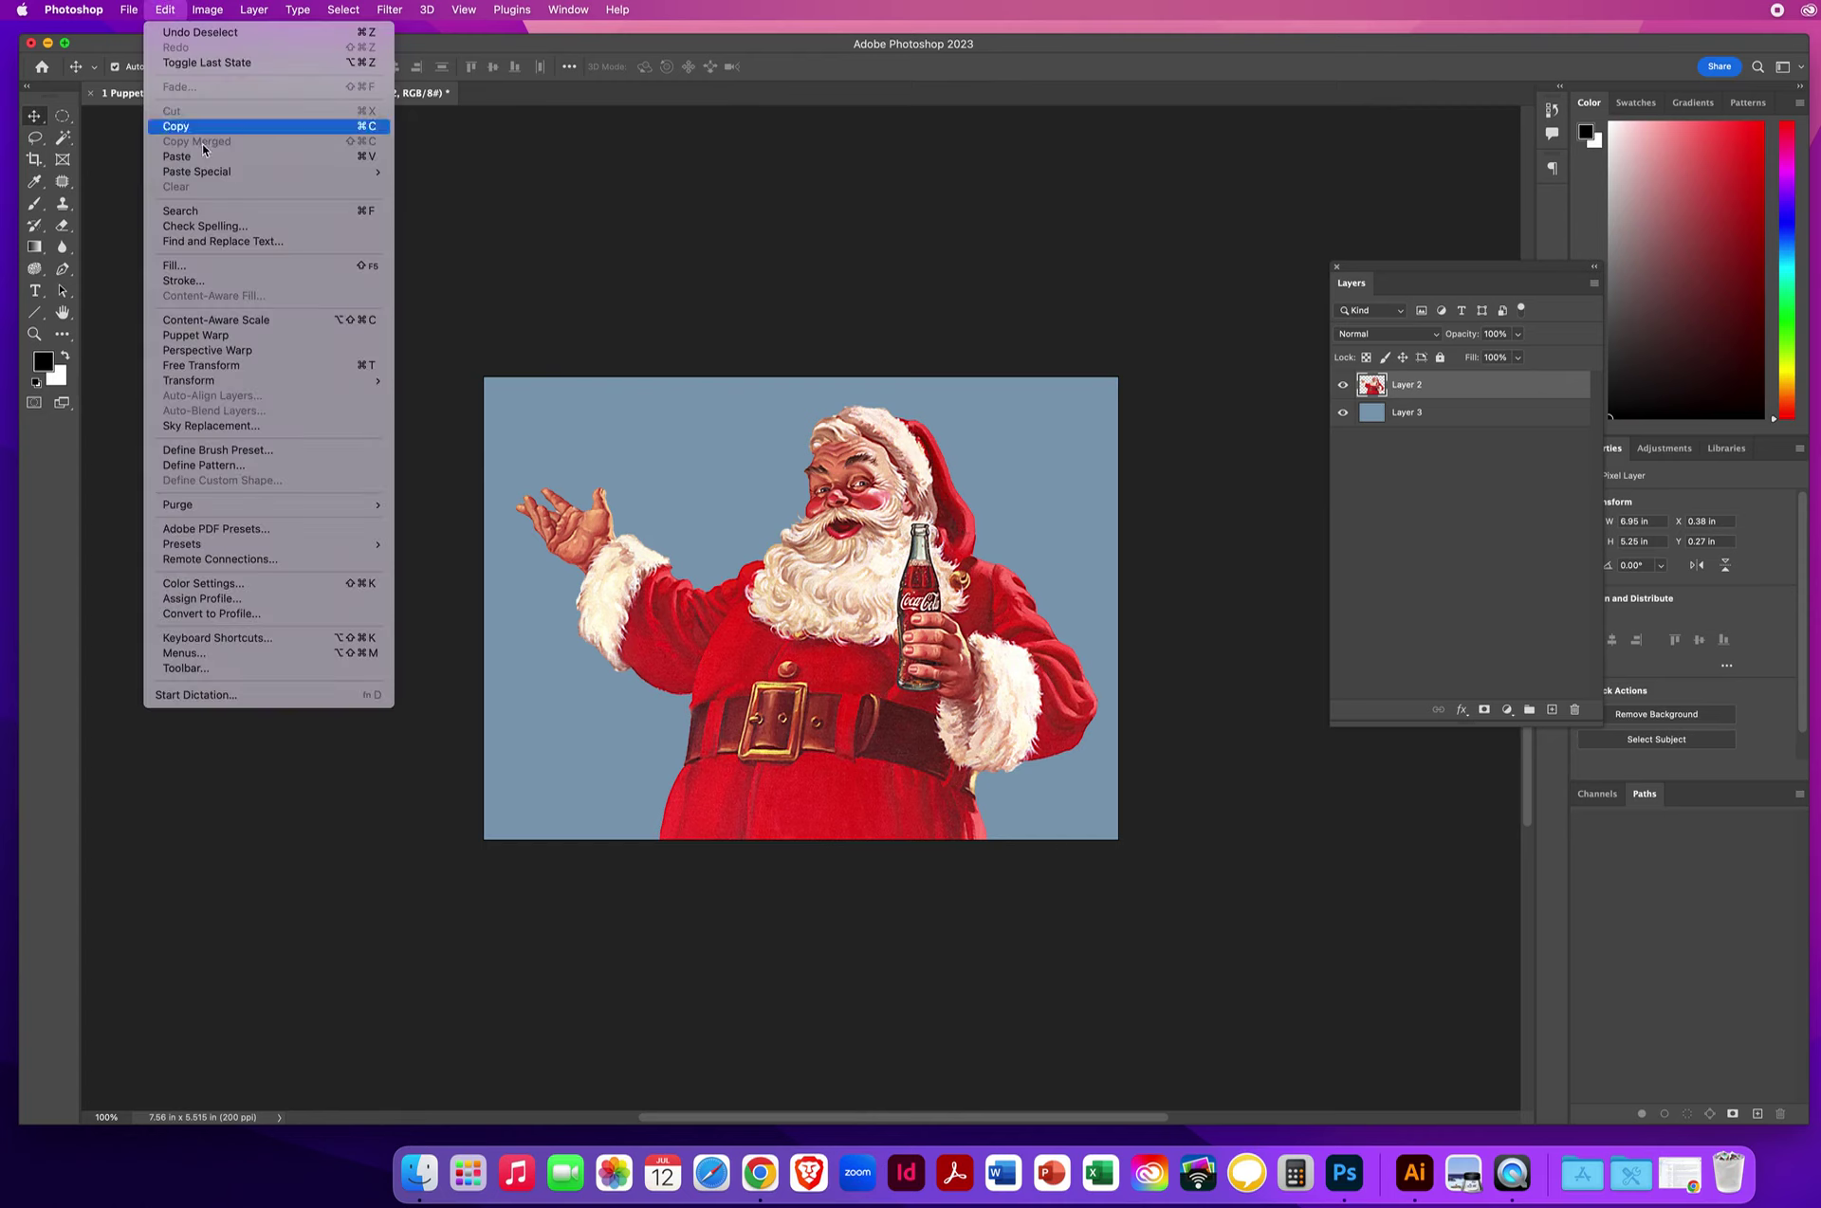
click(226, 341)
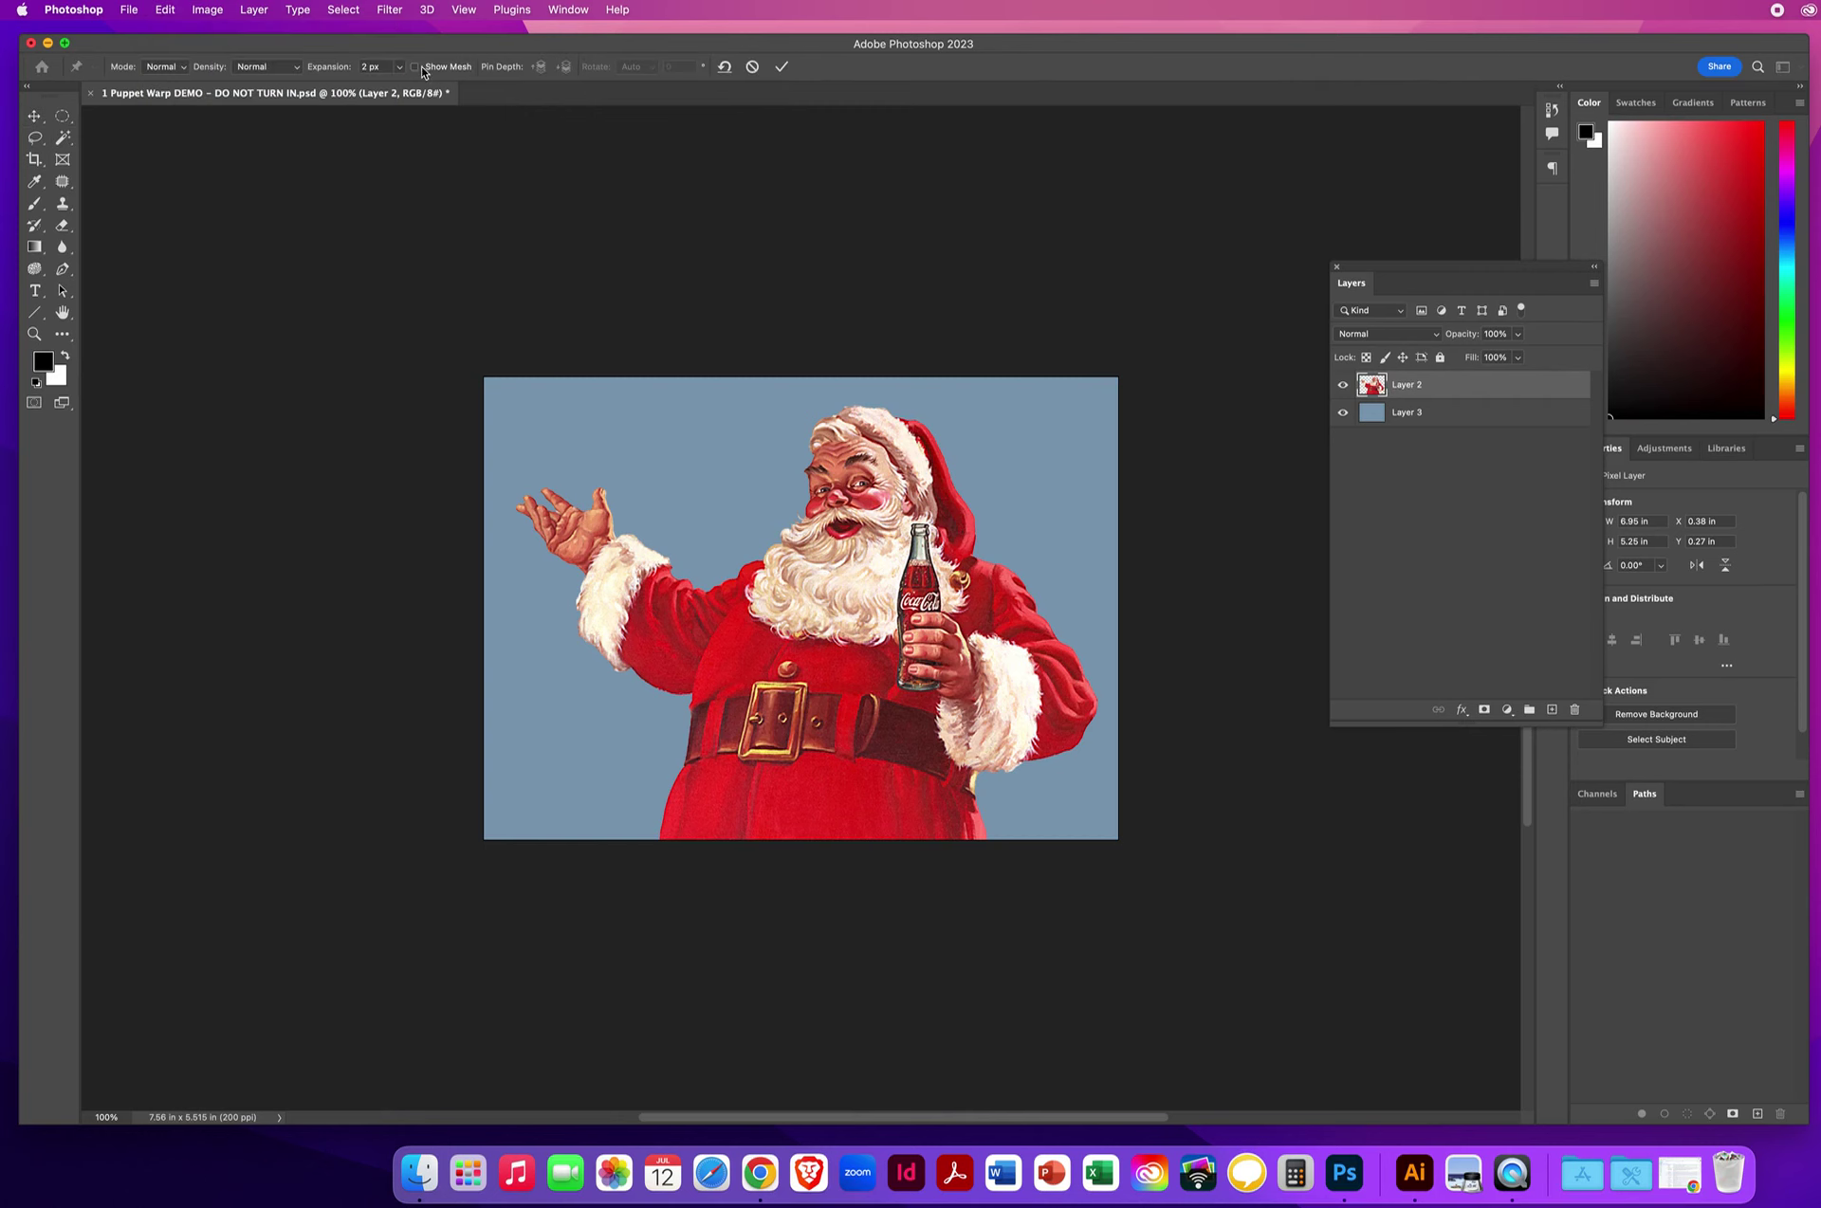
click(421, 68)
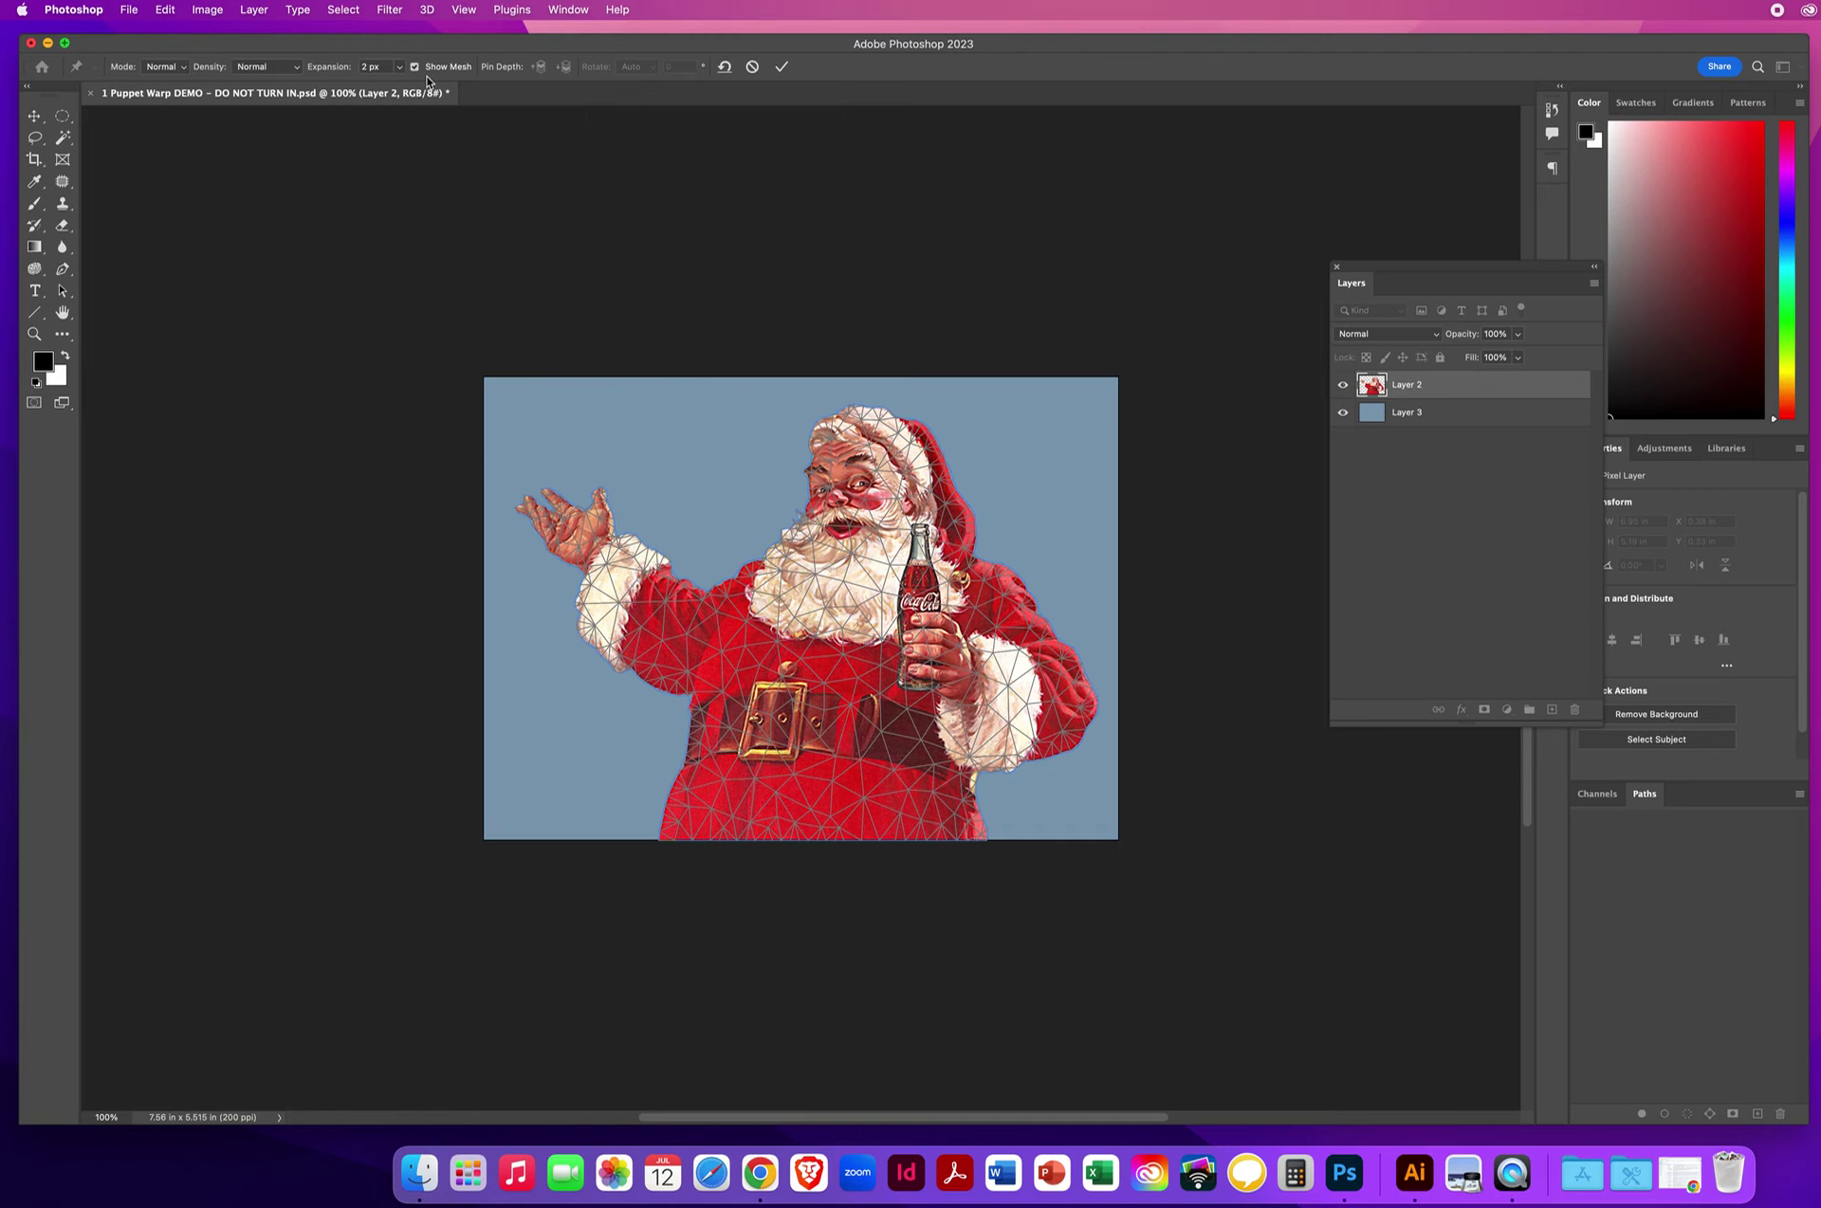
click(415, 68)
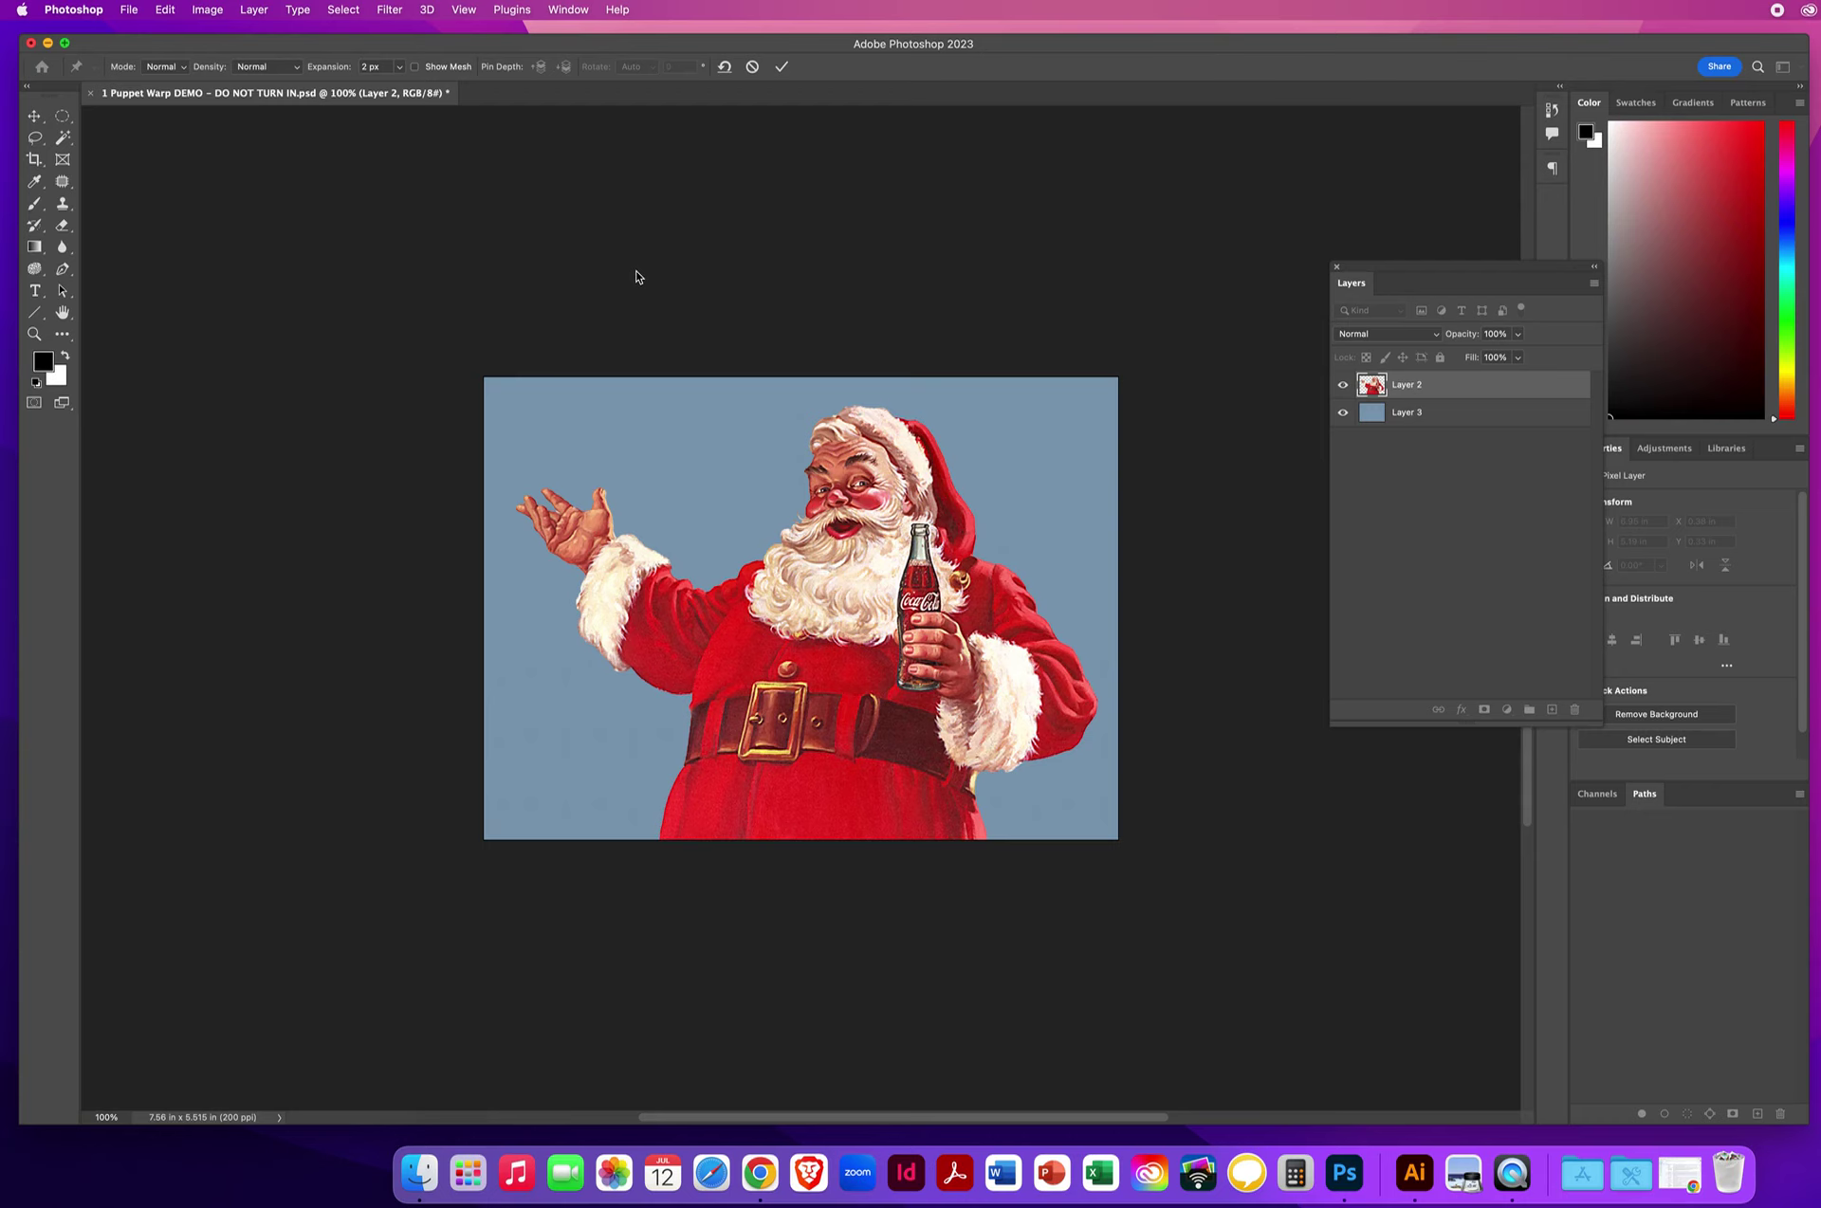
Pin Santa's upper arm, wrist, beard, right coat, sleeve and bottle hand
click(699, 638)
click(598, 543)
click(773, 575)
click(990, 585)
click(1049, 702)
click(941, 658)
click(850, 581)
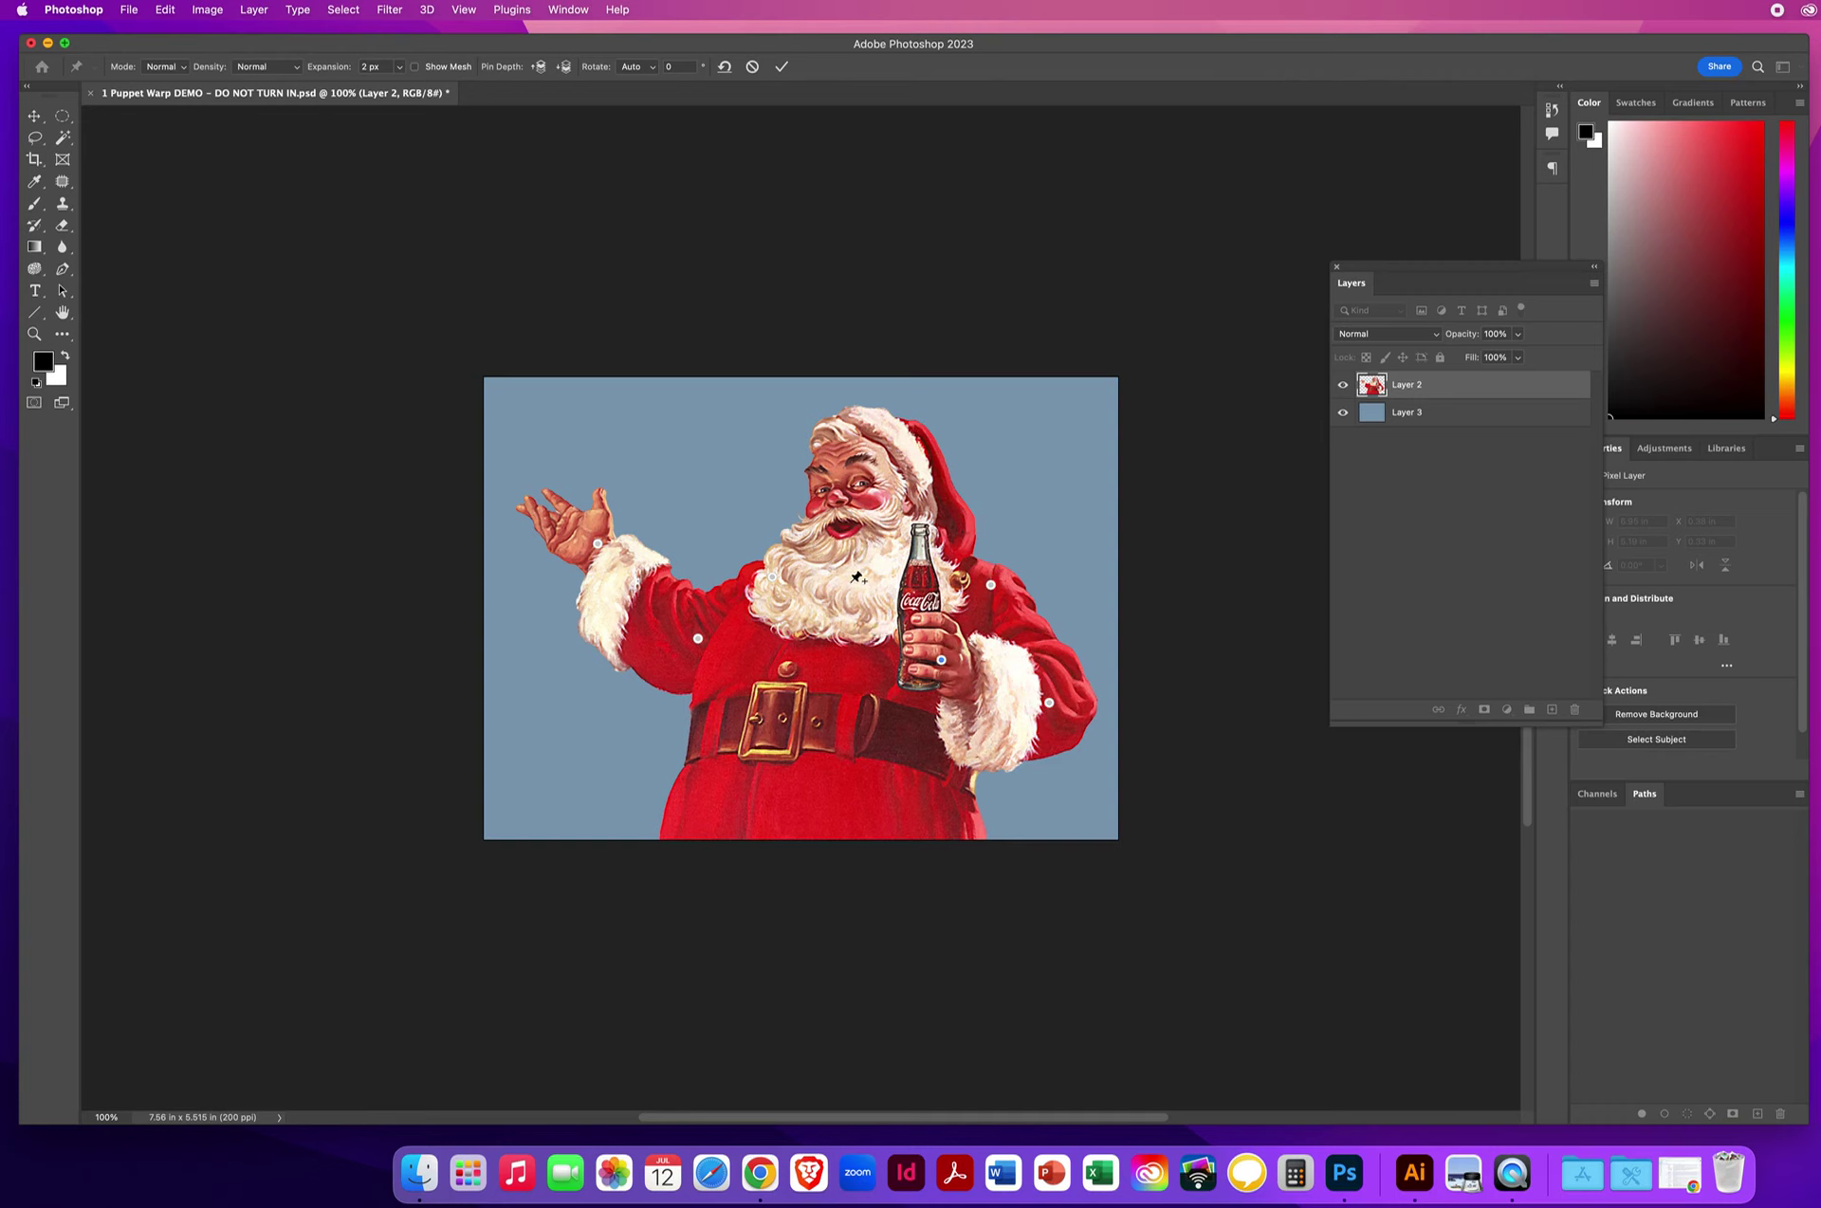
Pin the coat button, belt buckle, both belt sides, cuff area and lower coat
click(792, 669)
click(774, 752)
click(759, 828)
click(694, 816)
click(719, 722)
click(865, 724)
click(942, 752)
click(929, 819)
Drag the wrist pin to raise Santa's arm beside his hat, tilt his head right, and commit
mouse_move(598, 545)
mouse_down()
mouse_move(649, 533)
mouse_move(618, 538)
mouse_up()
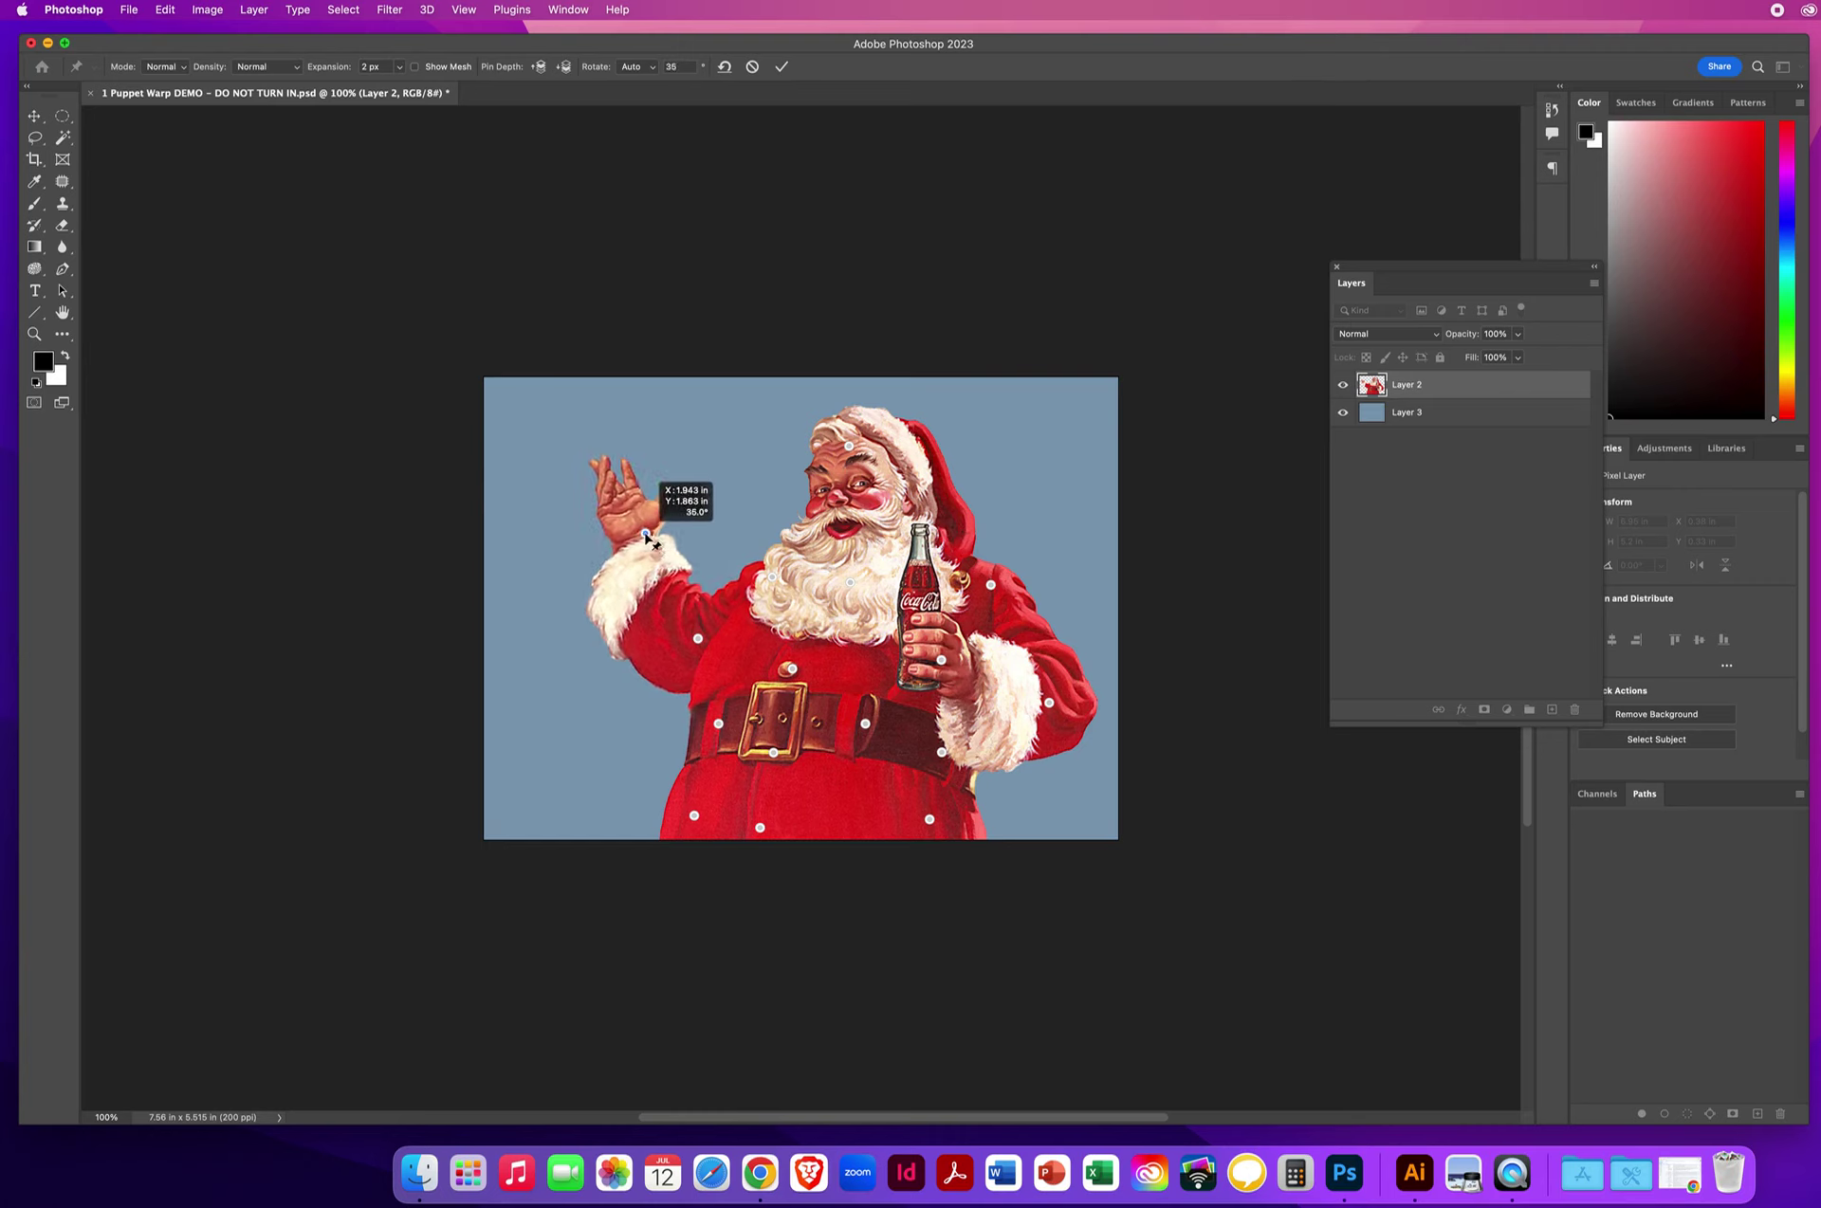
mouse_move(675, 534)
mouse_down()
mouse_move(890, 460)
mouse_move(1093, 441)
mouse_move(906, 447)
mouse_move(647, 510)
mouse_up()
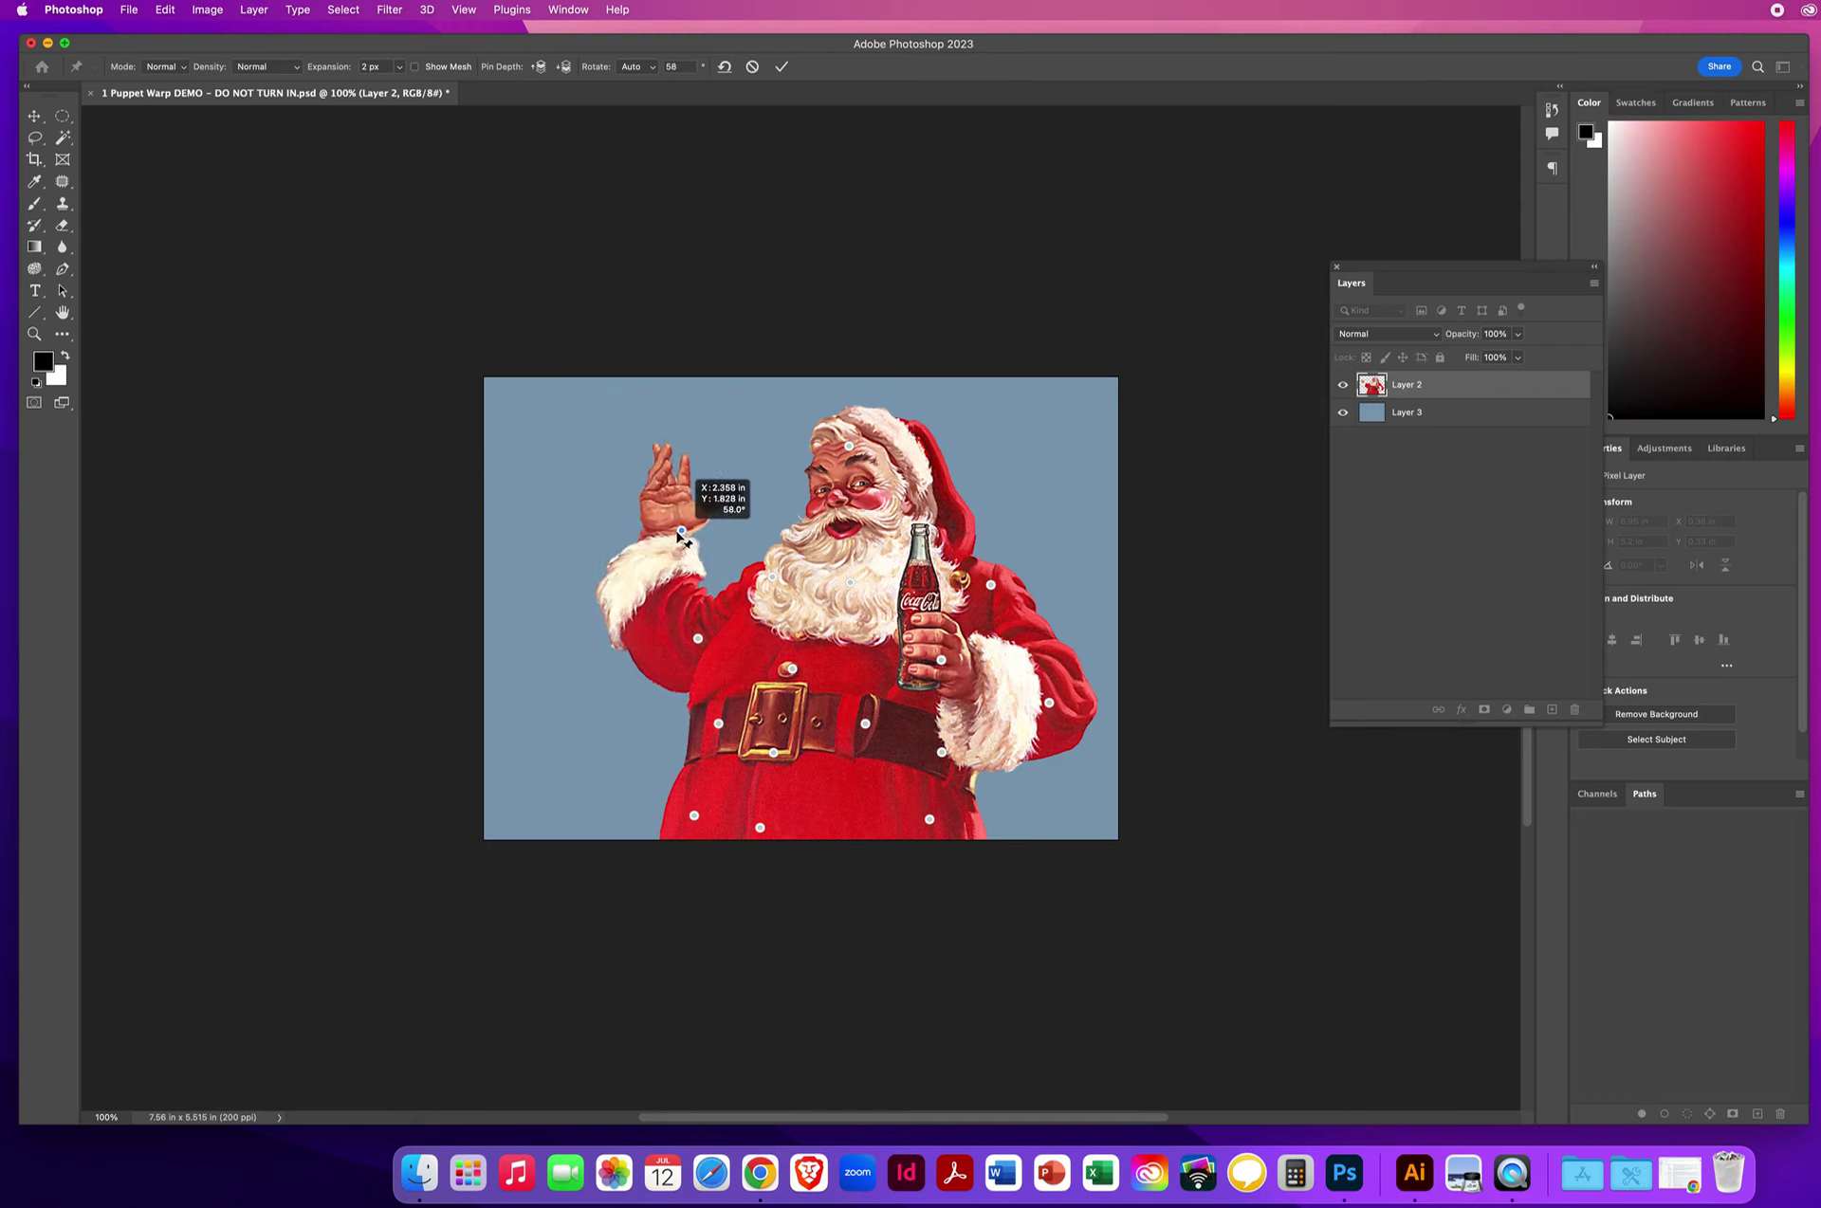
mouse_move(683, 537)
mouse_down()
mouse_move(624, 567)
mouse_move(670, 544)
mouse_up()
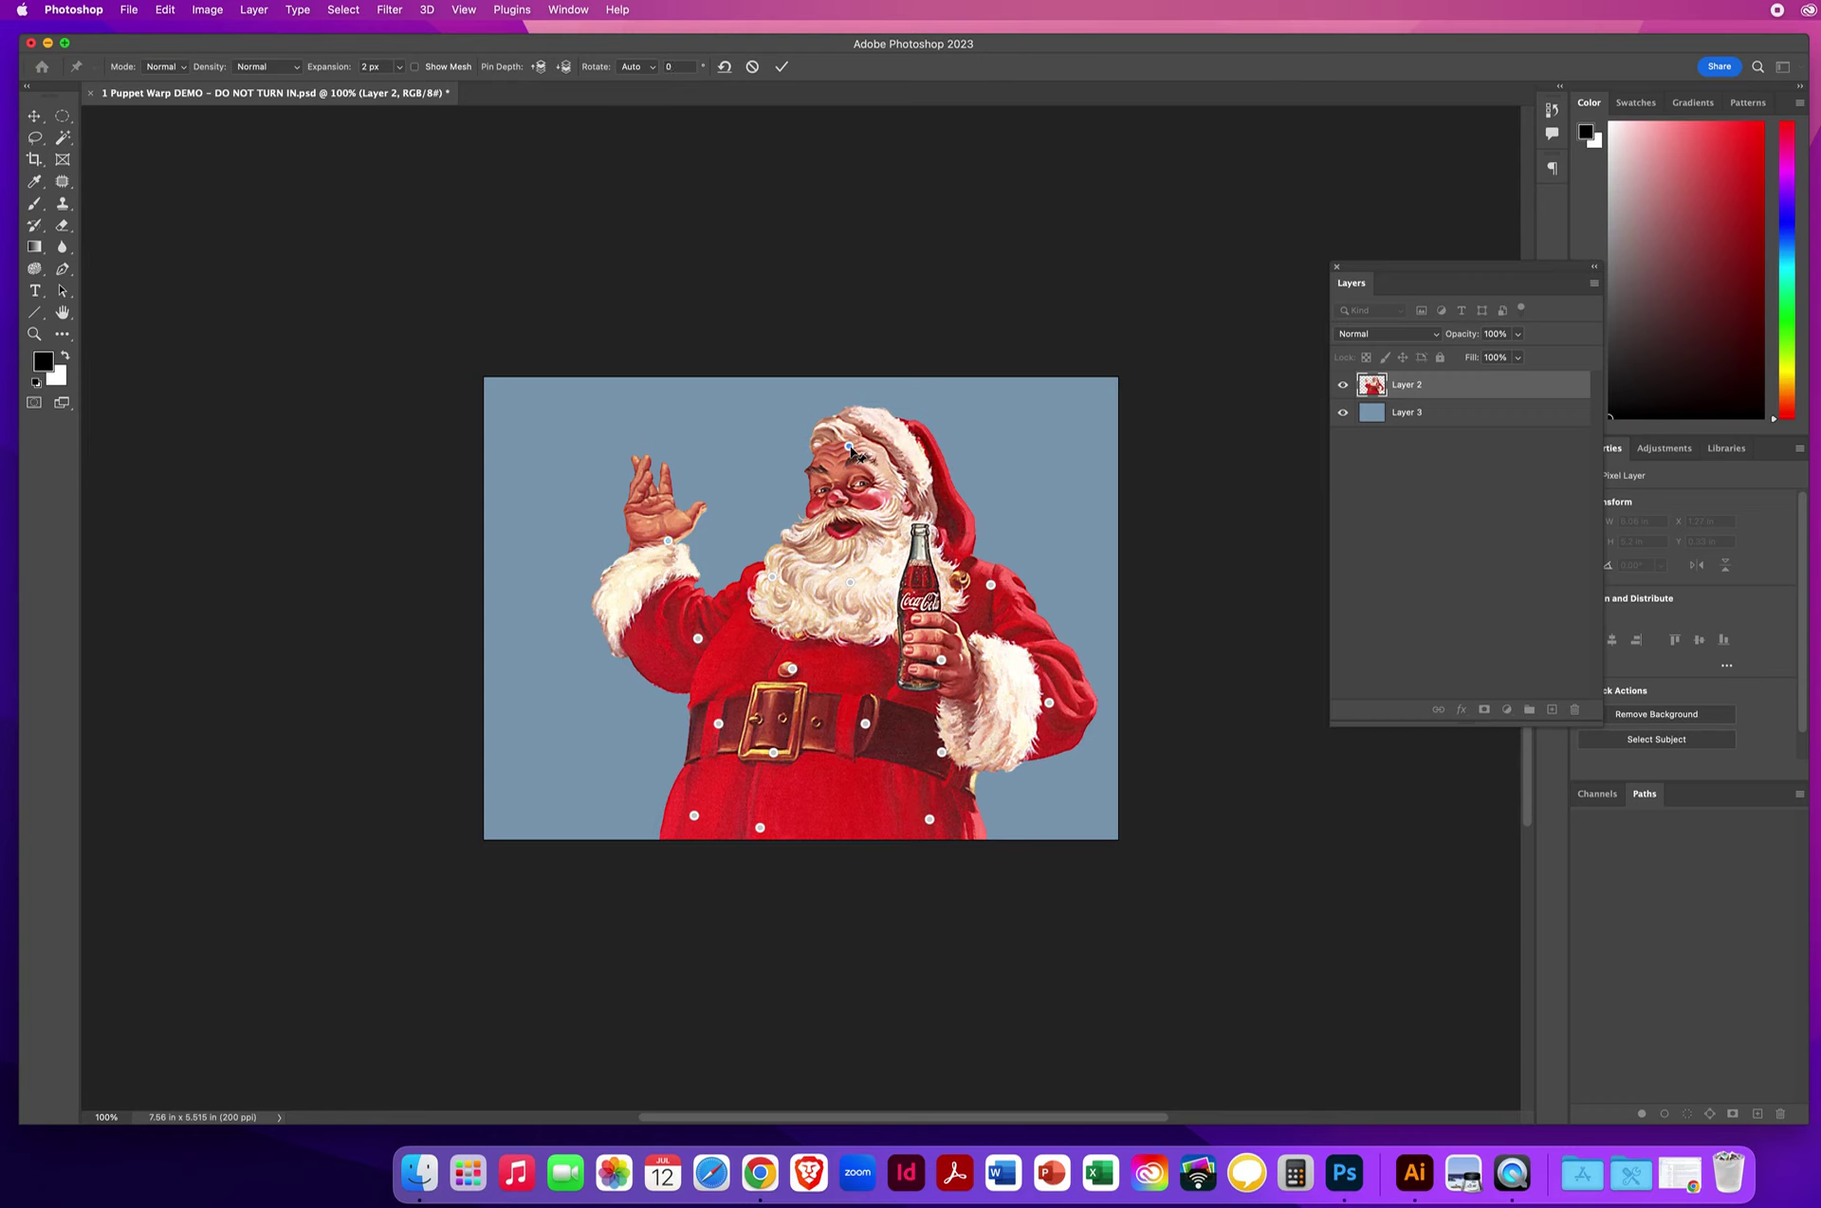
drag(849, 447, 853, 496)
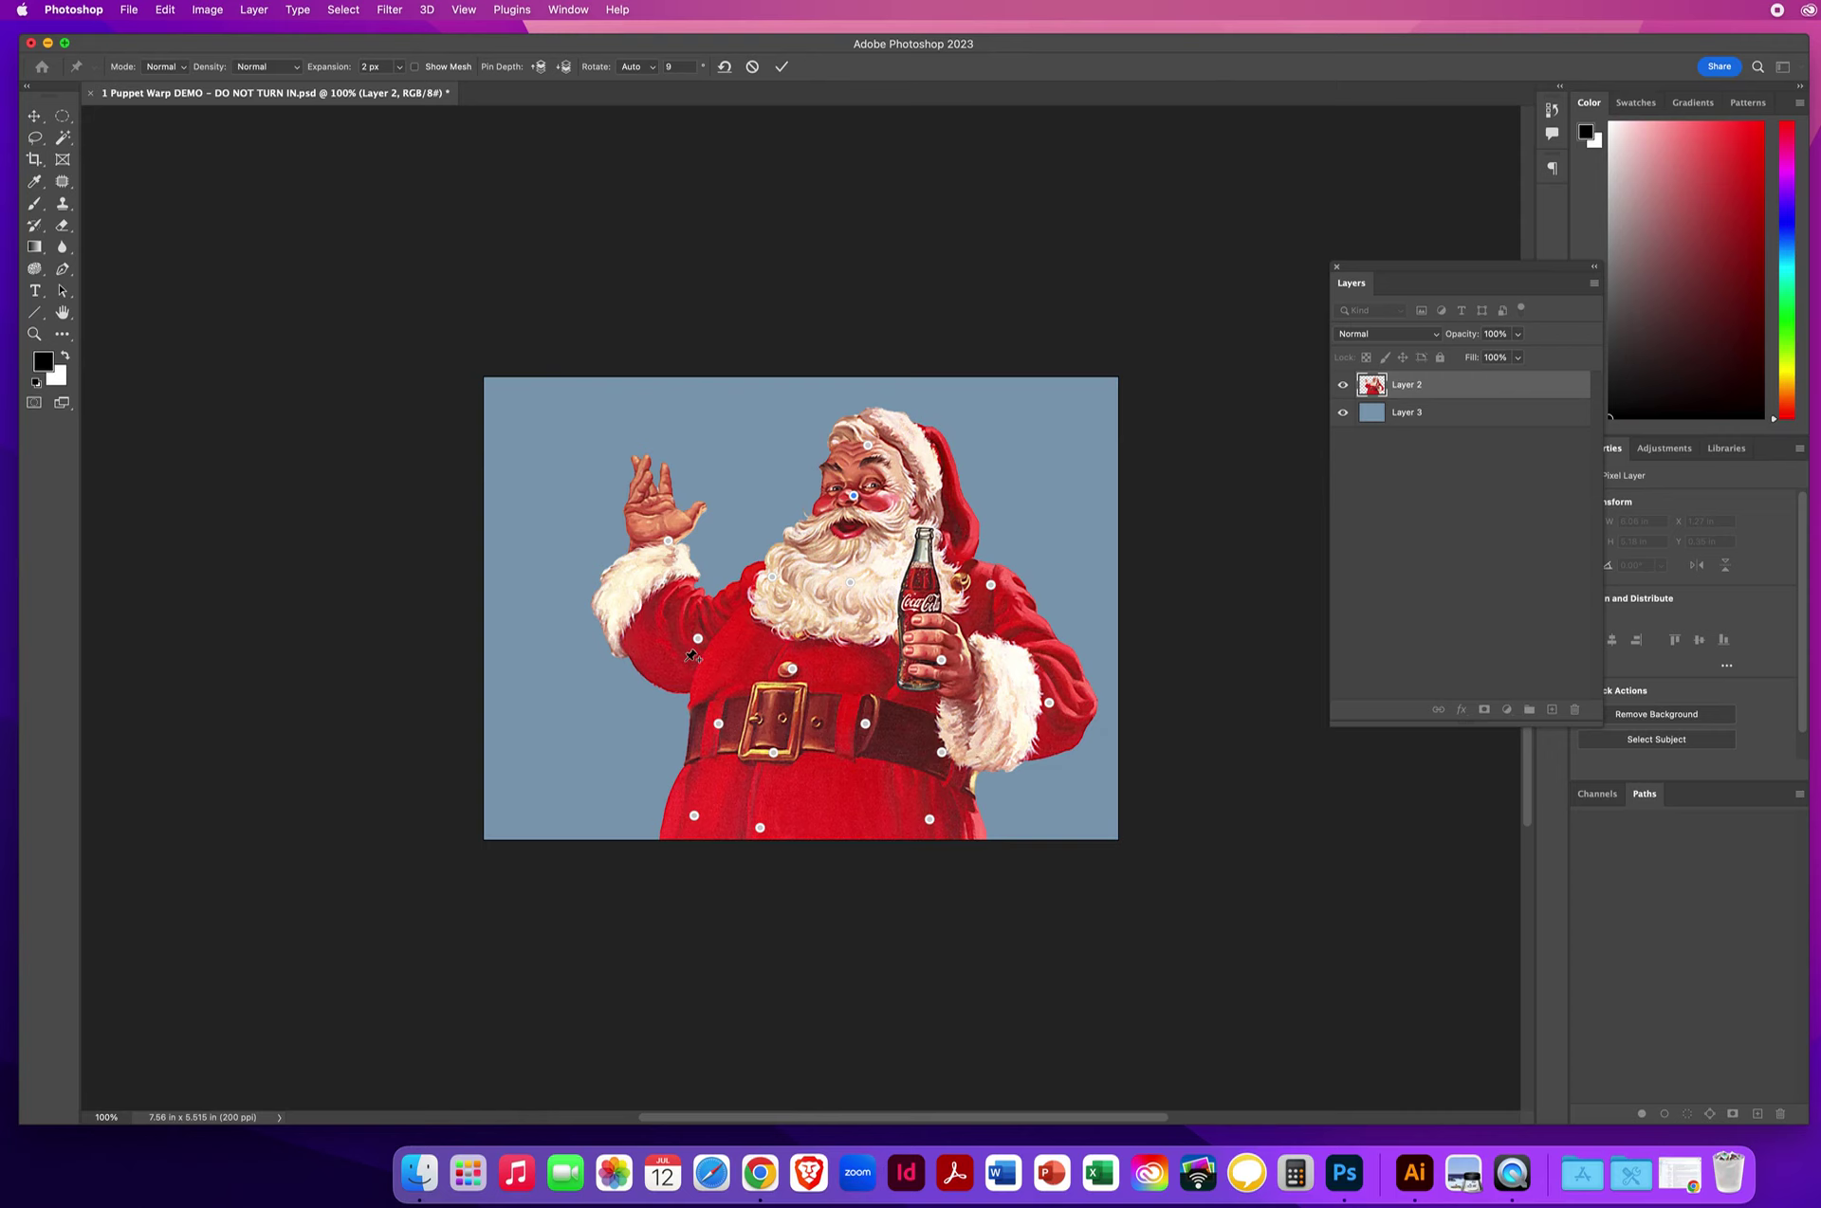
key(Return)
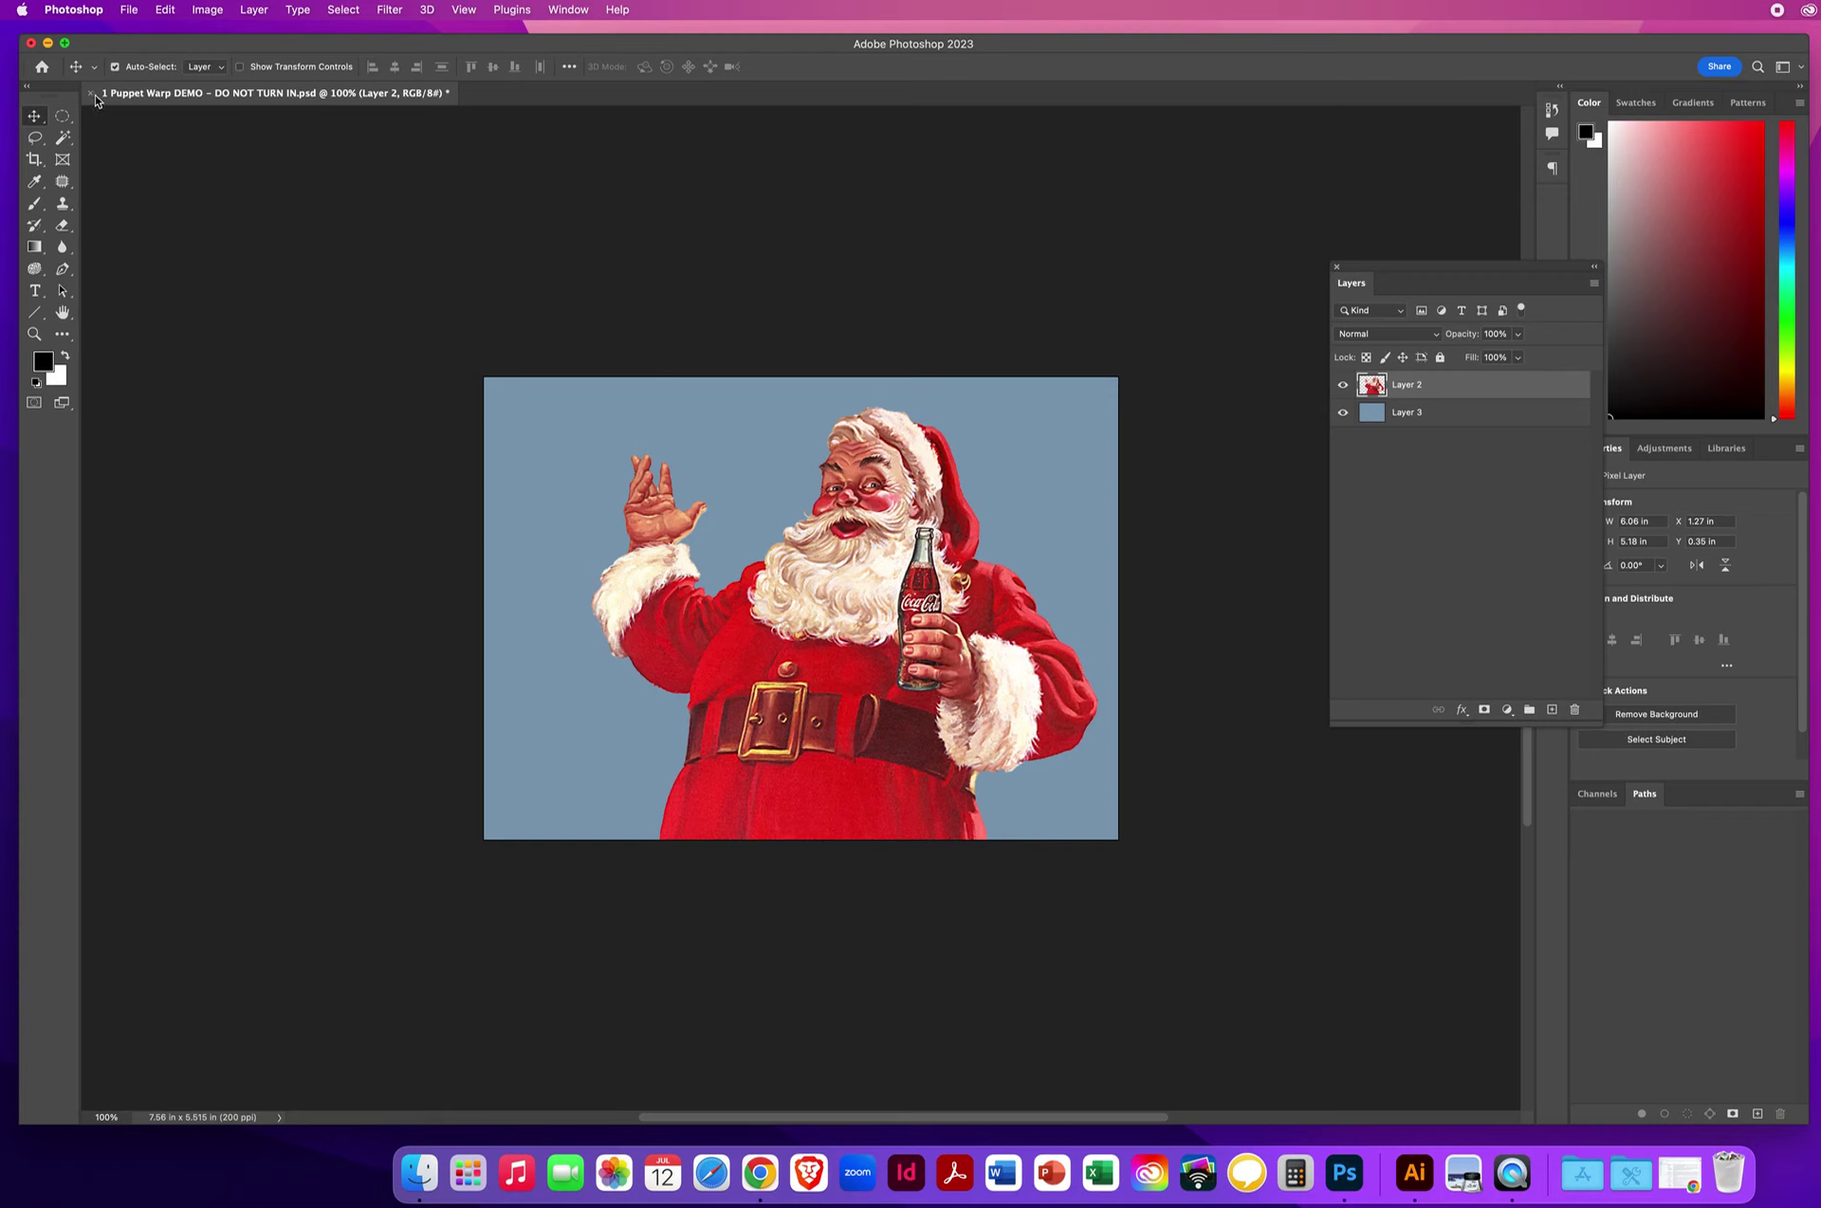
Close the Santa document without saving and open '2 Puppet Warp the Cover Art.psd' from 9.6 Puppet Warp
click(92, 96)
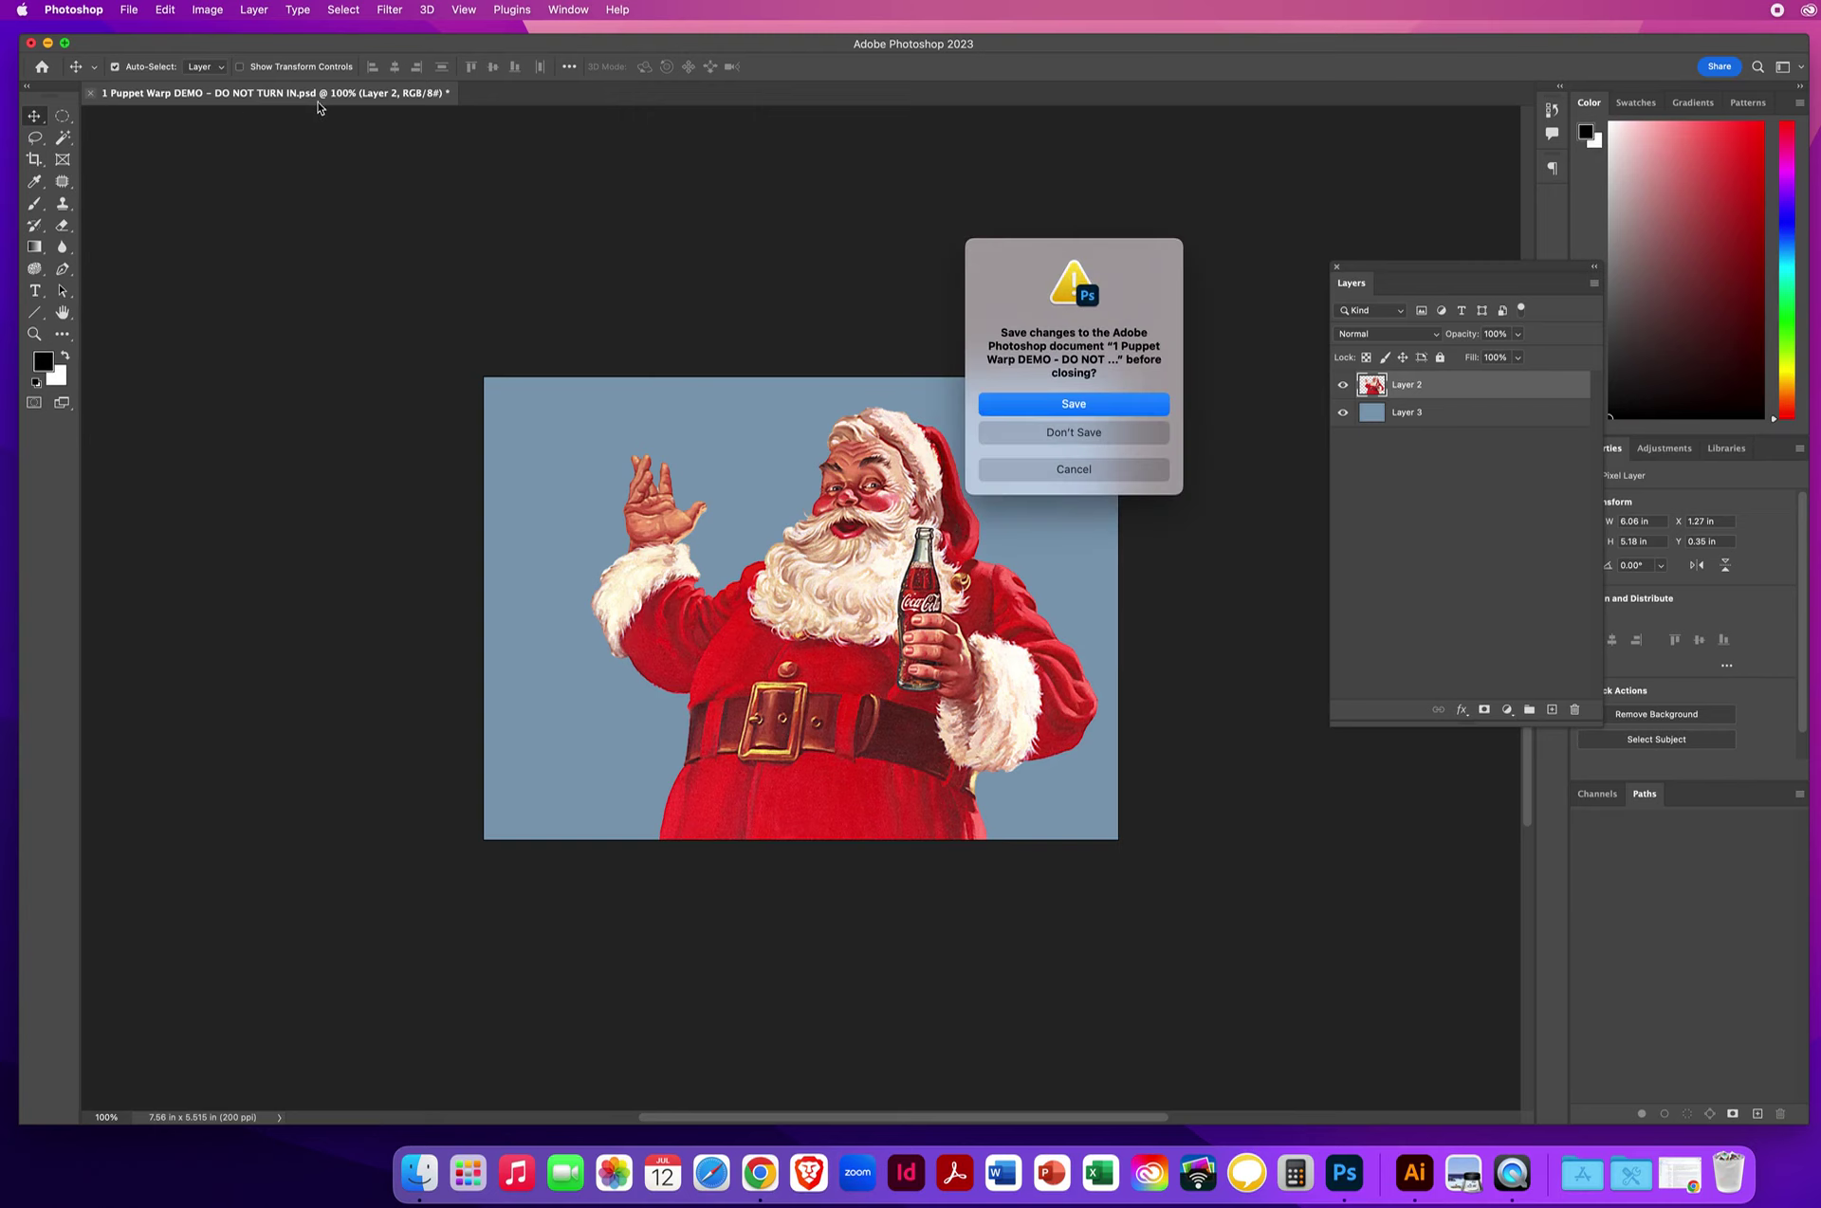
click(1055, 435)
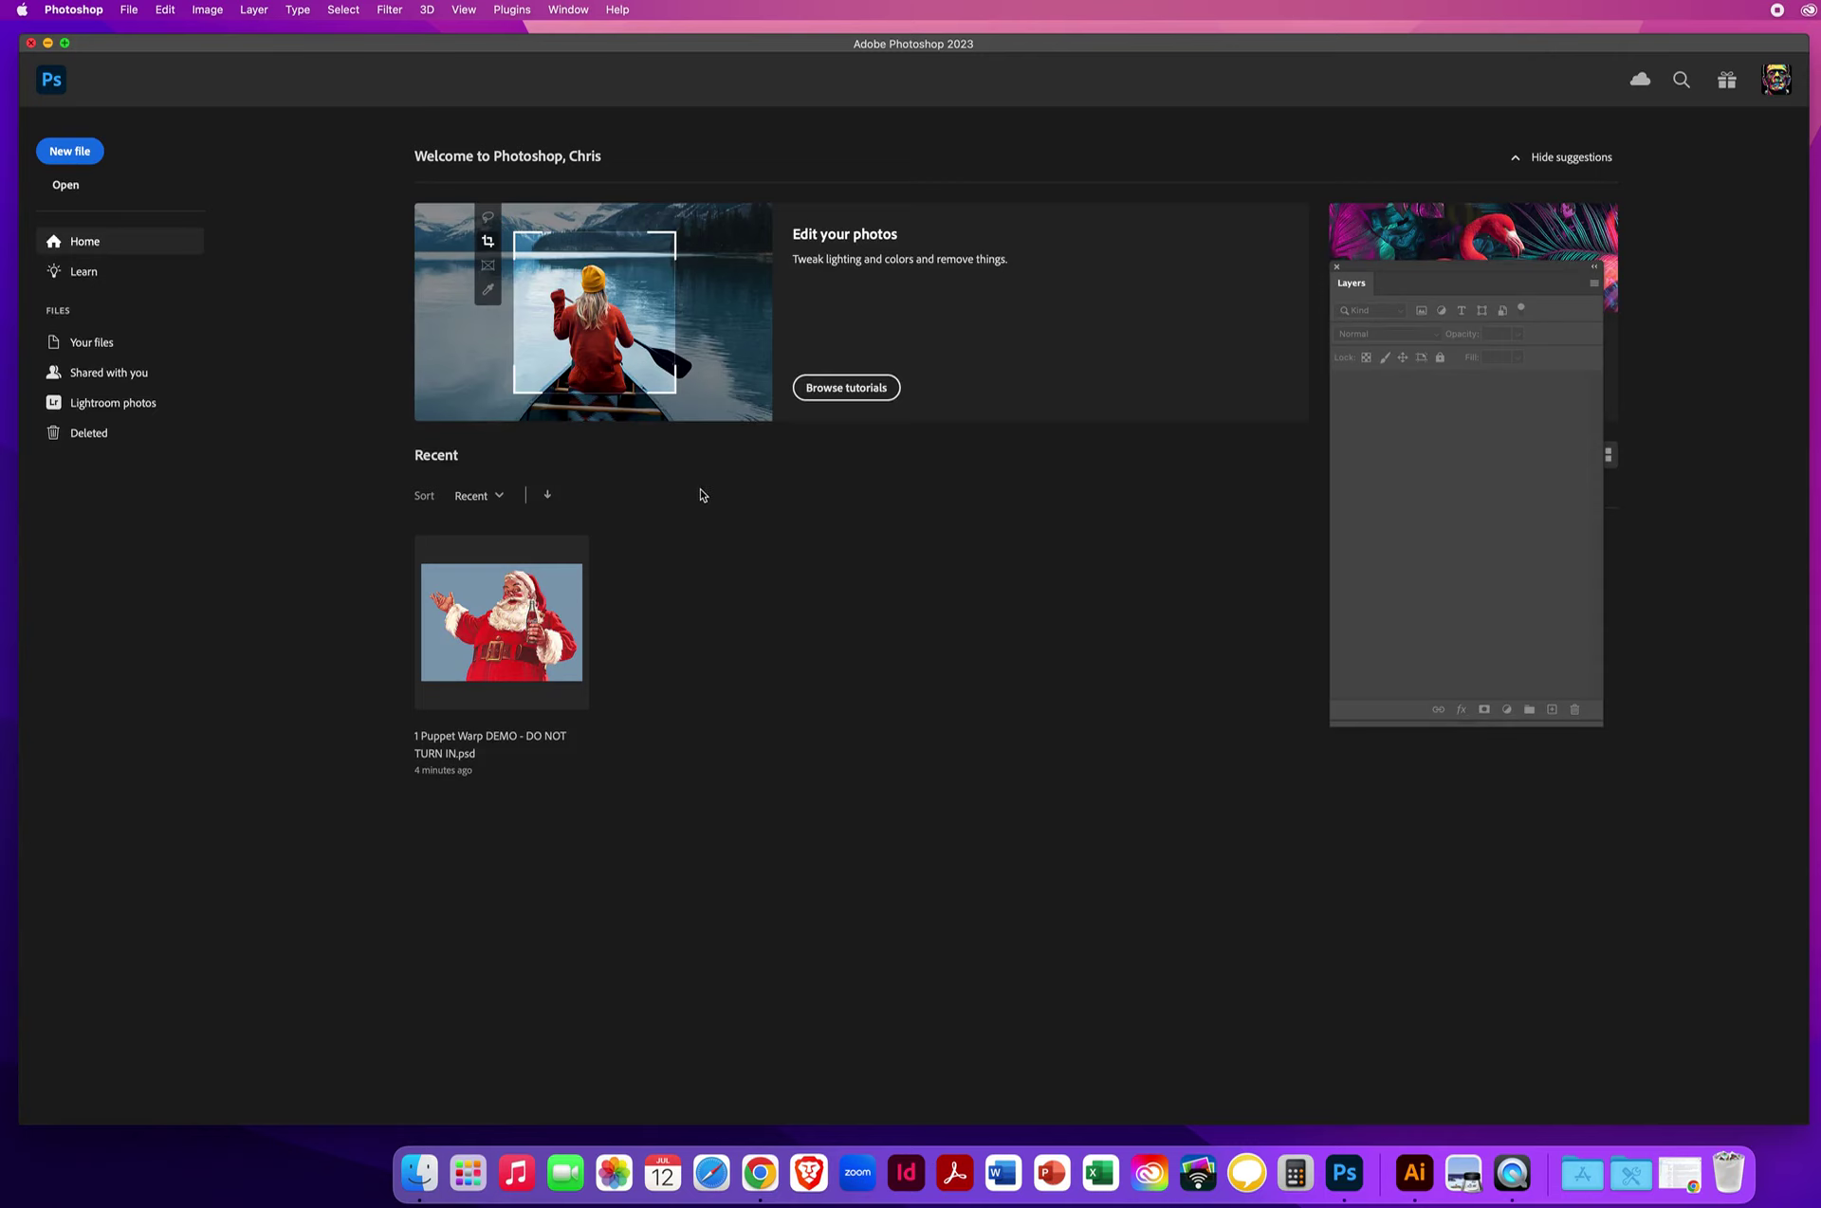
click(130, 11)
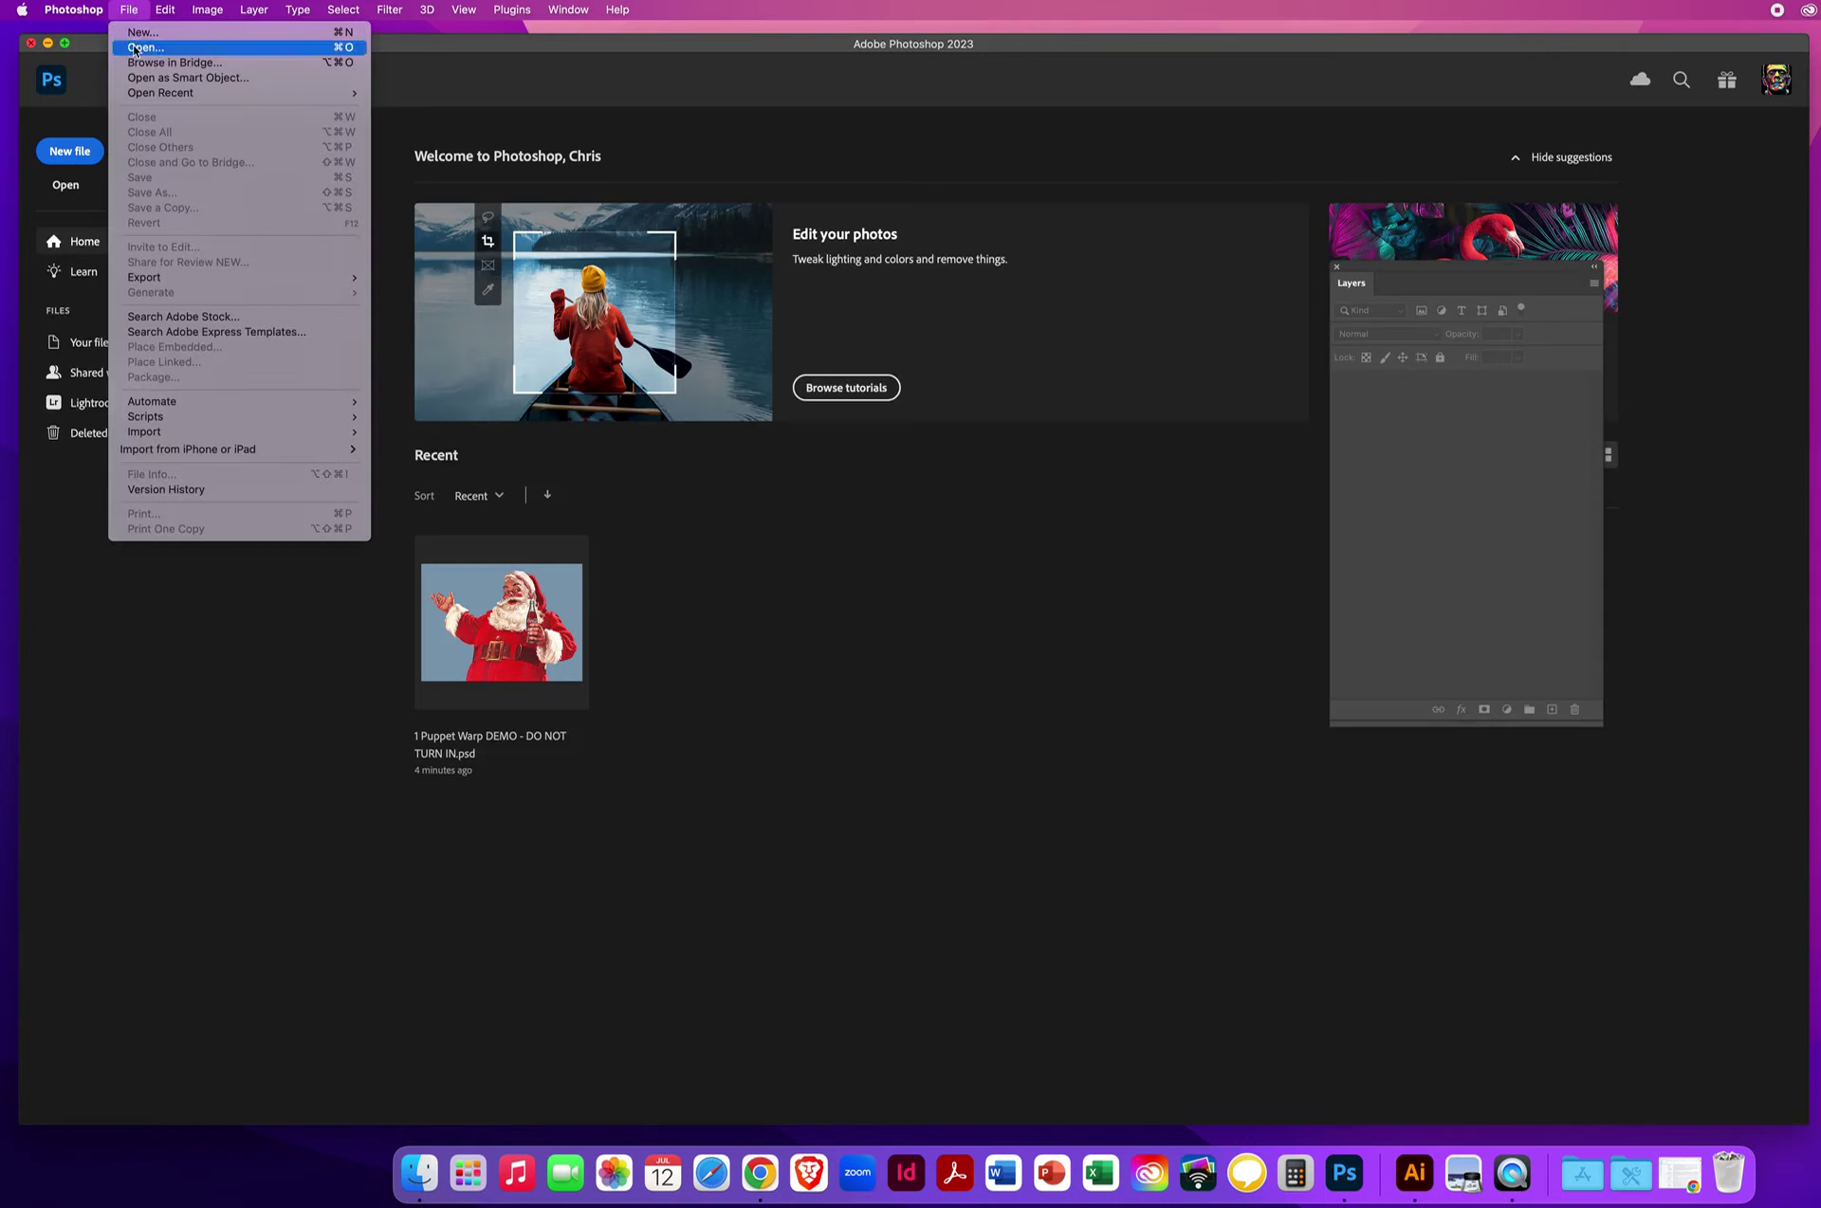
click(232, 48)
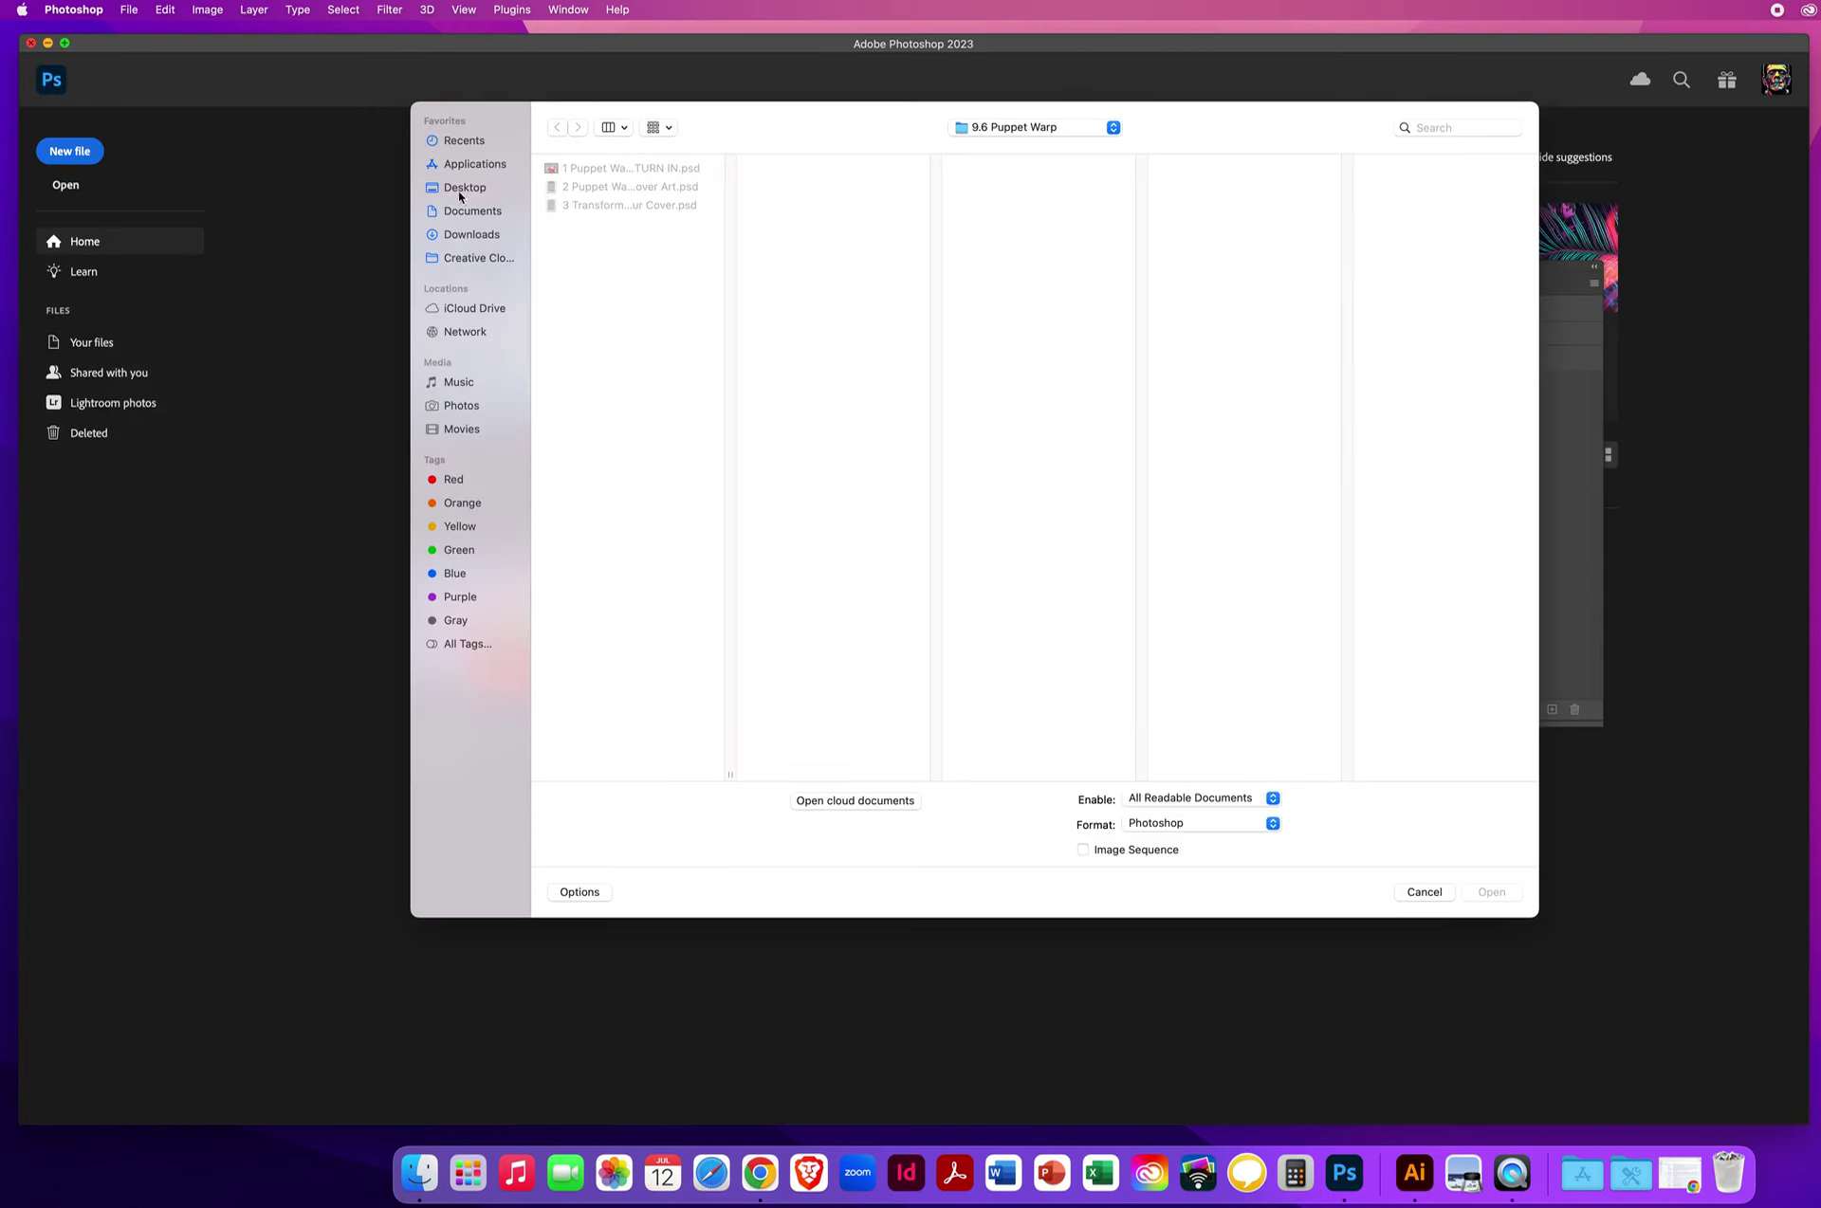
click(609, 171)
click(800, 187)
click(1026, 280)
click(1227, 260)
click(1394, 190)
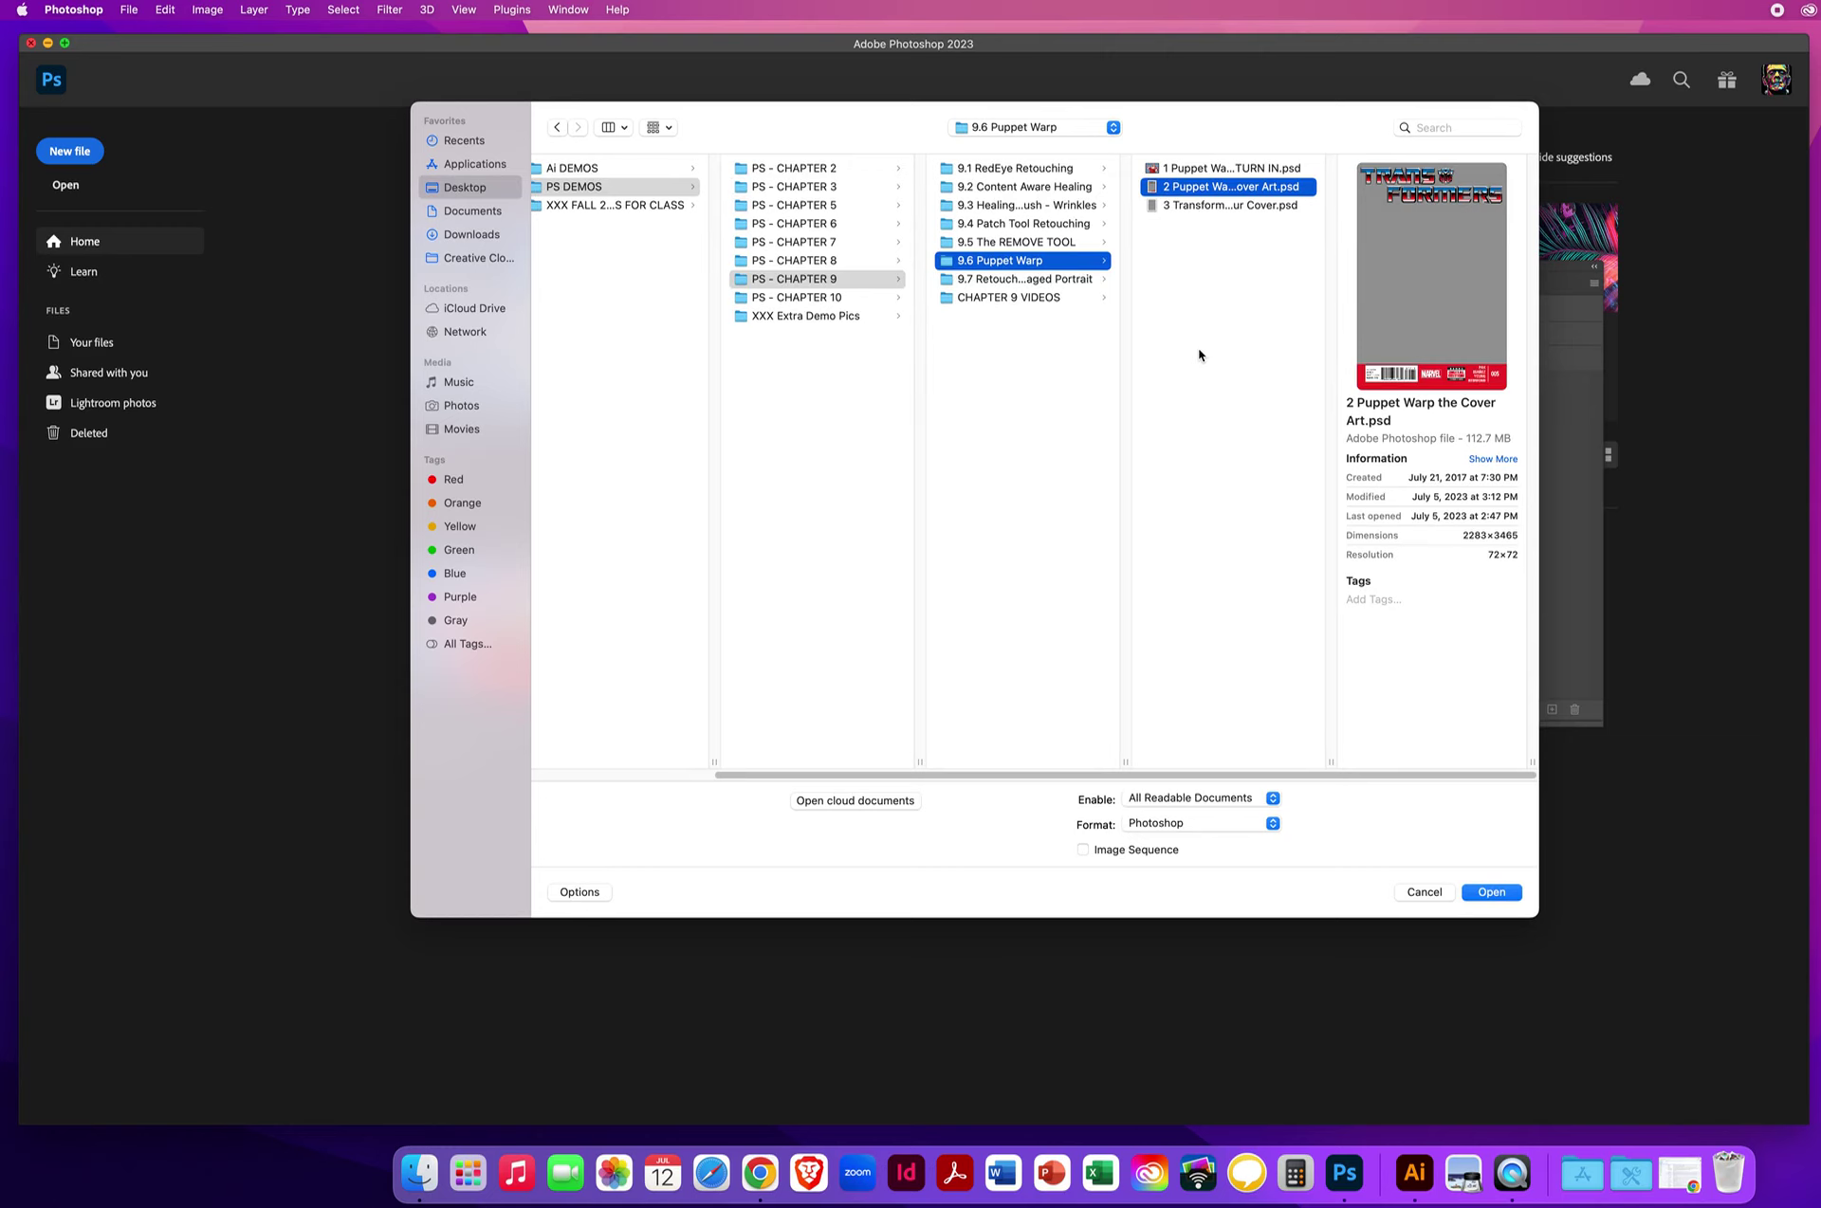
click(1495, 893)
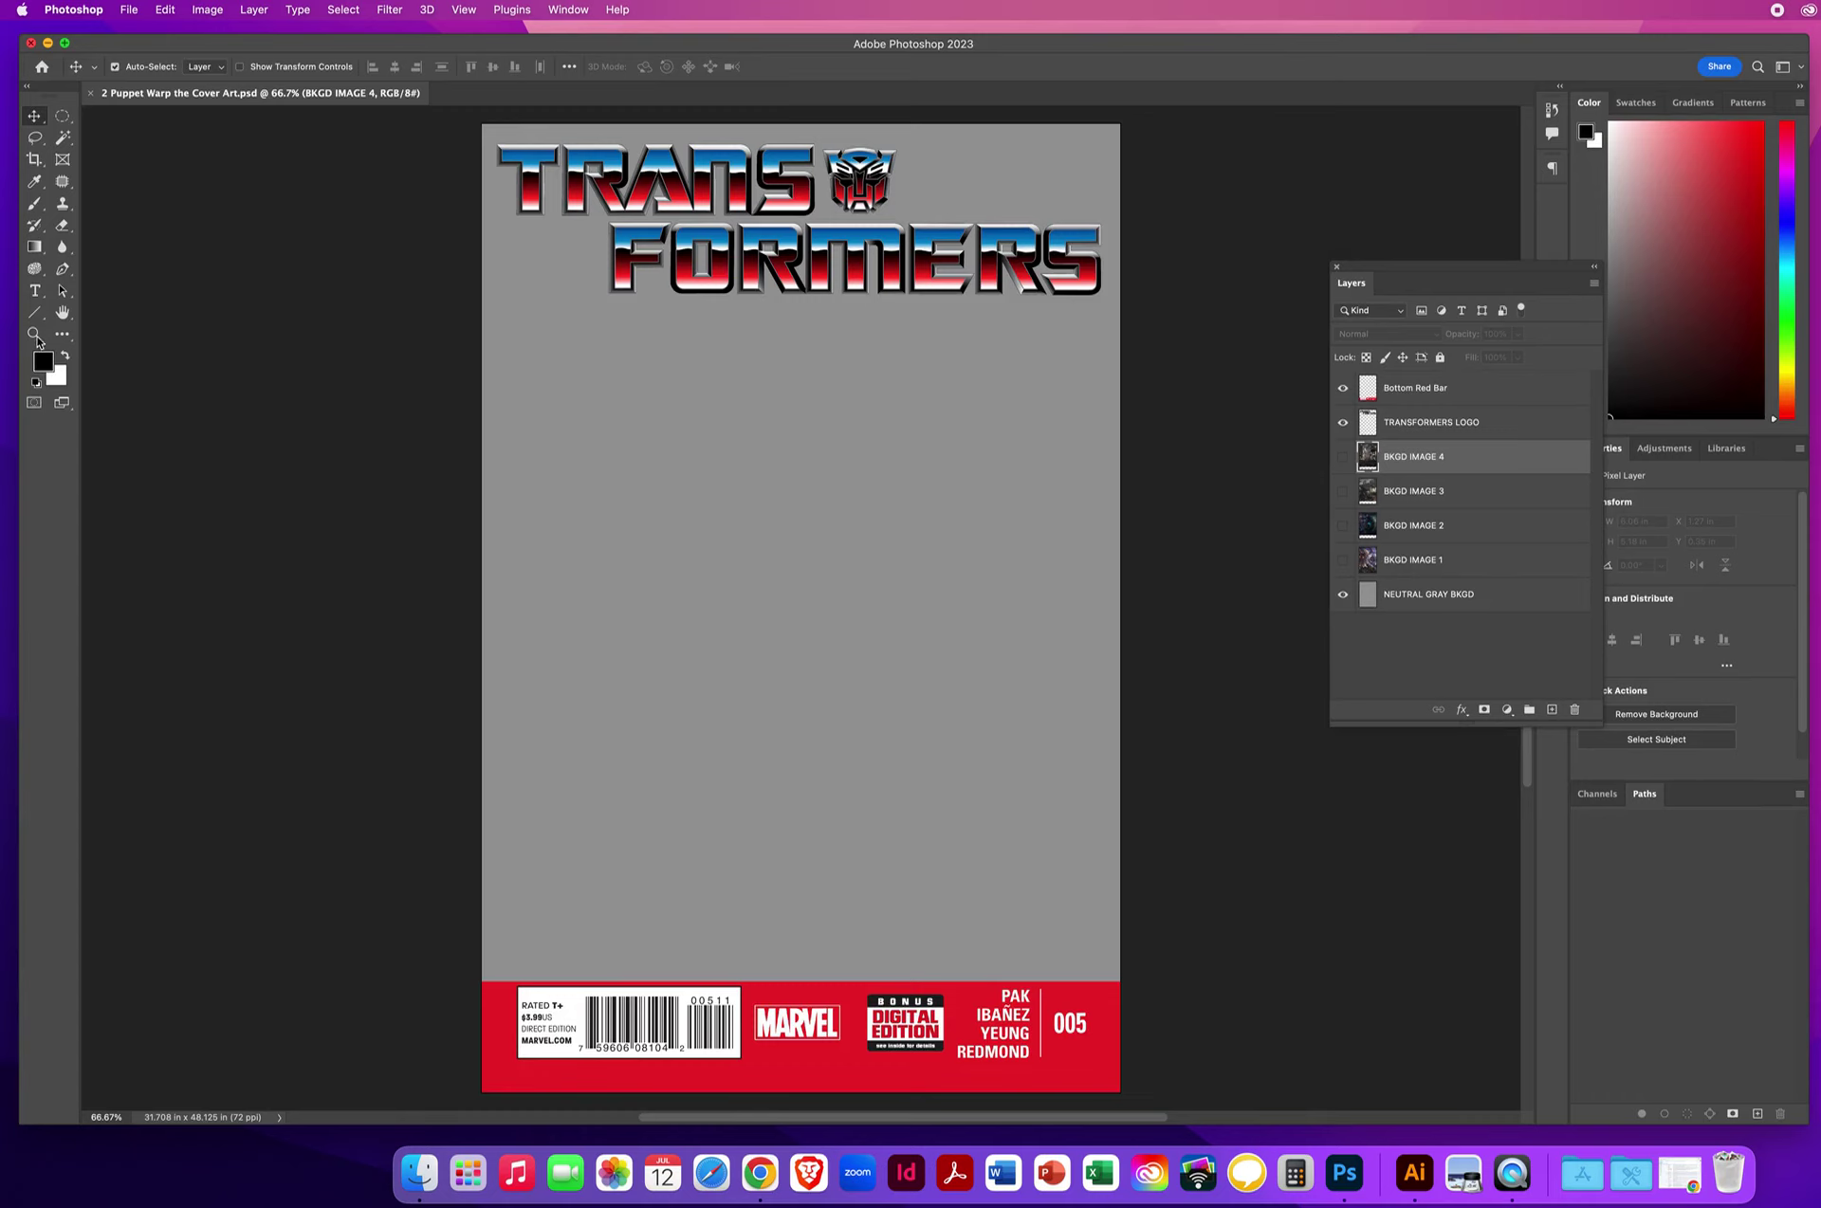
Zoom out to see the whole cover and move the Layers panel aside
click(35, 334)
alt+click(755, 632)
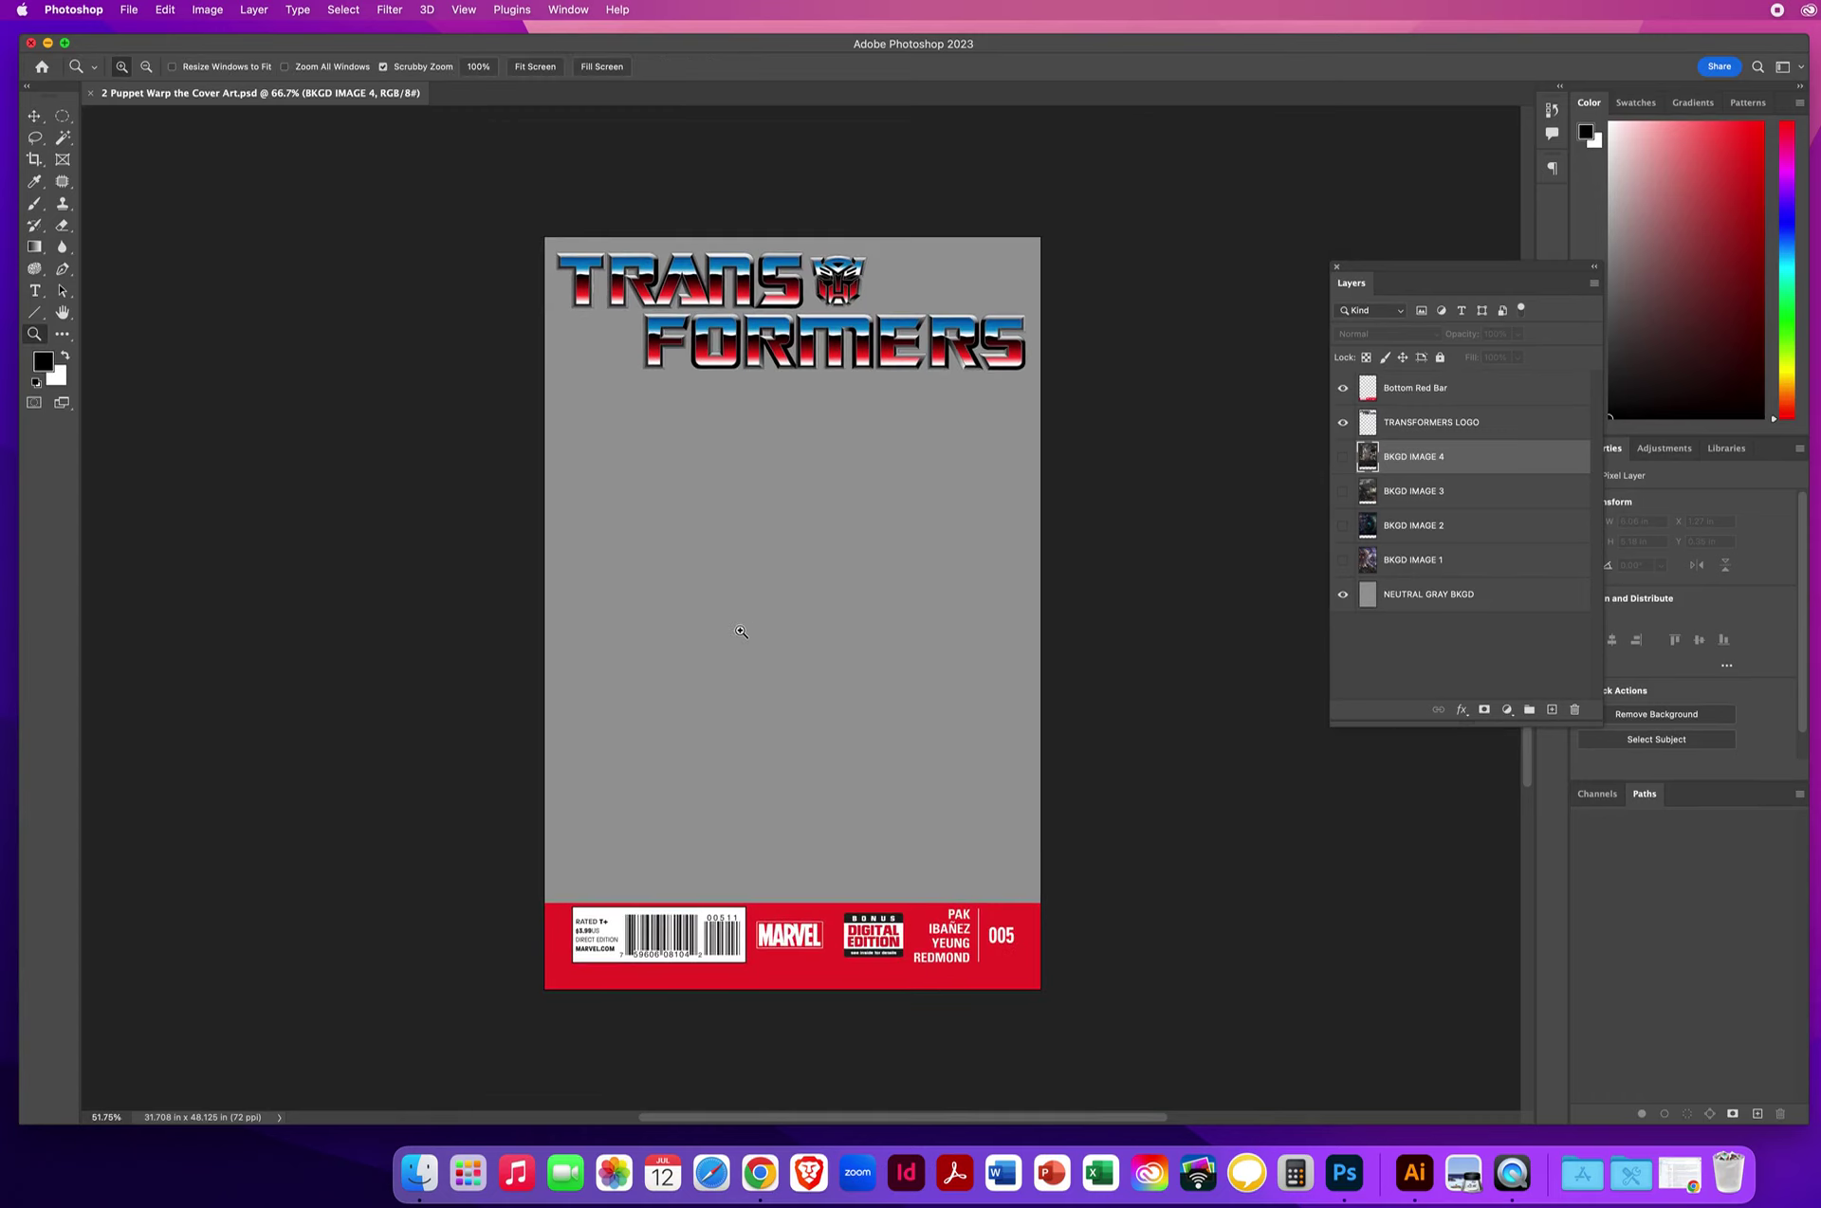
key(v)
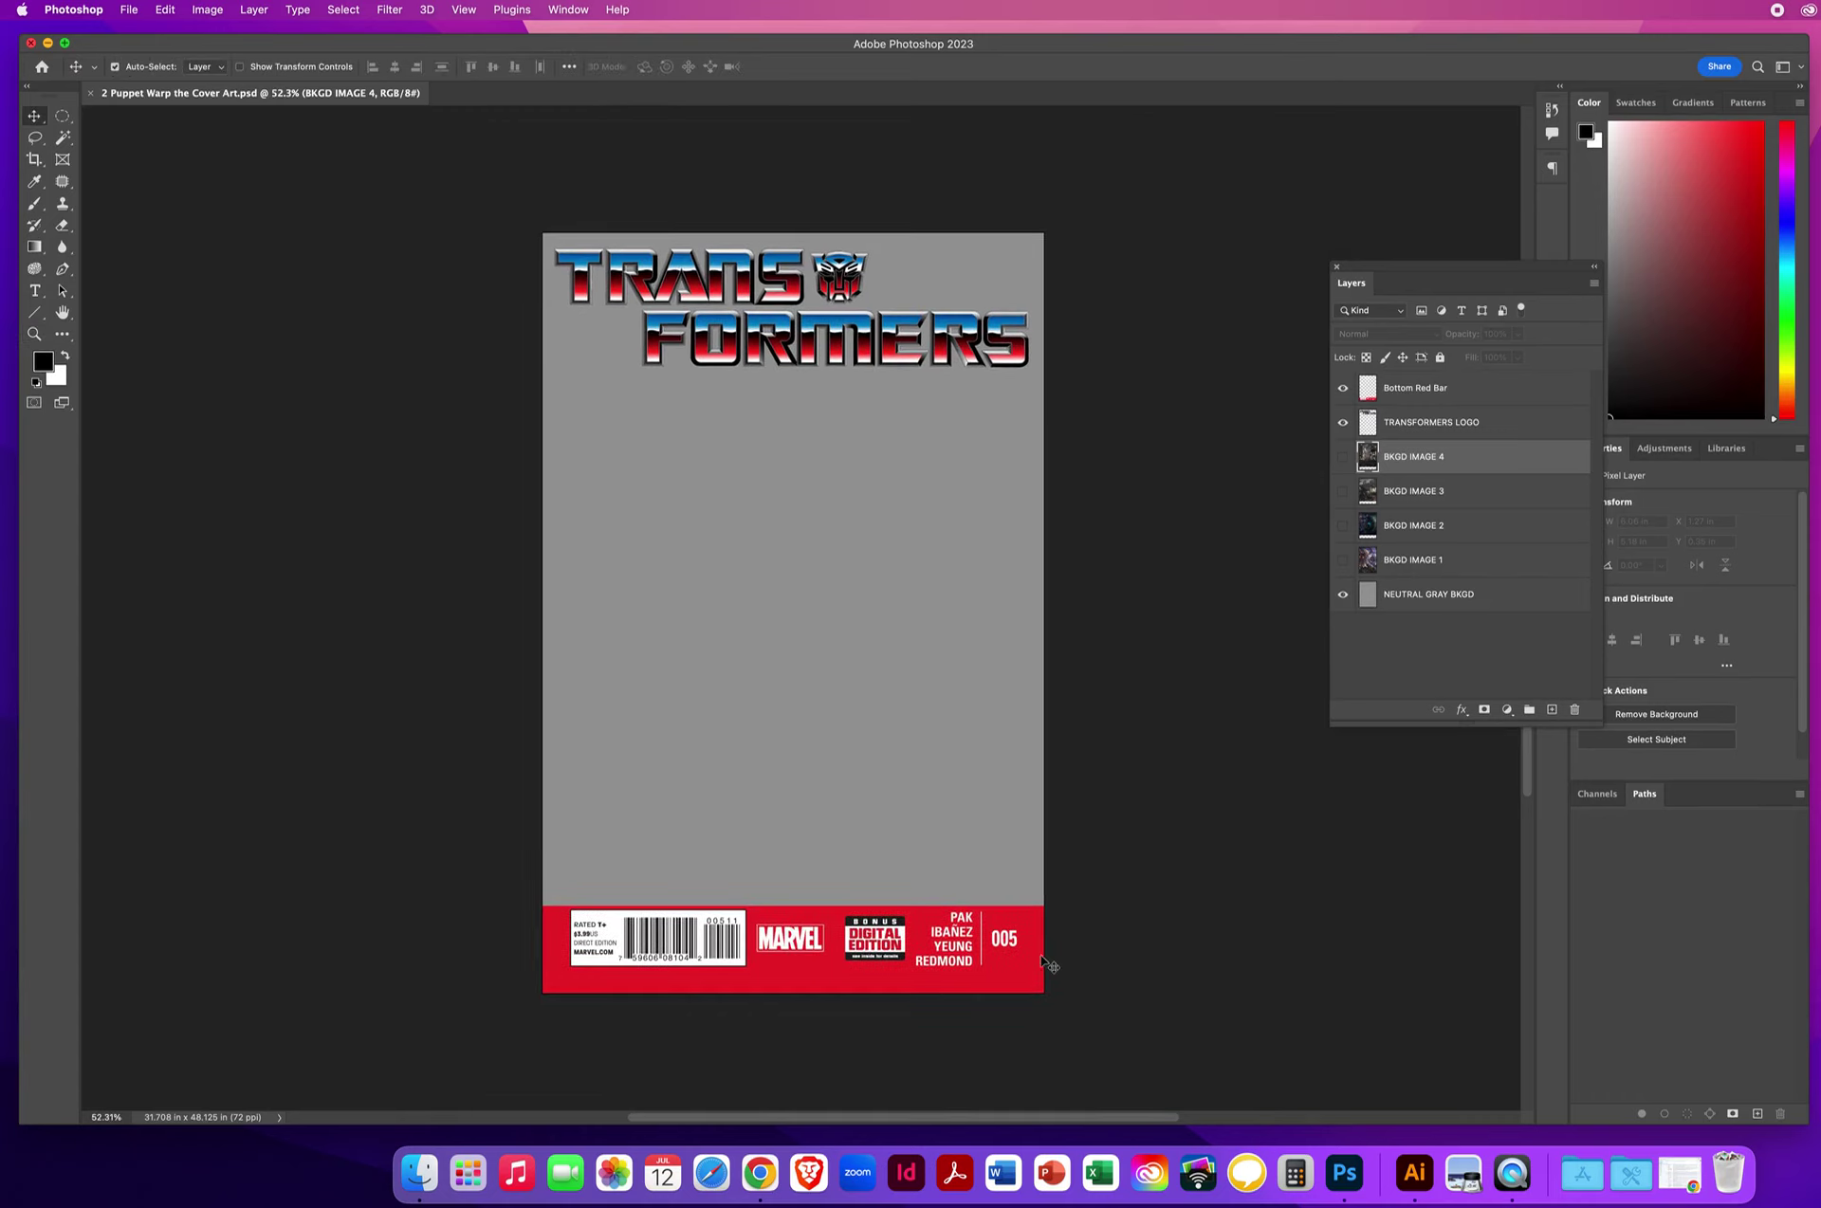
drag(1368, 269, 1190, 185)
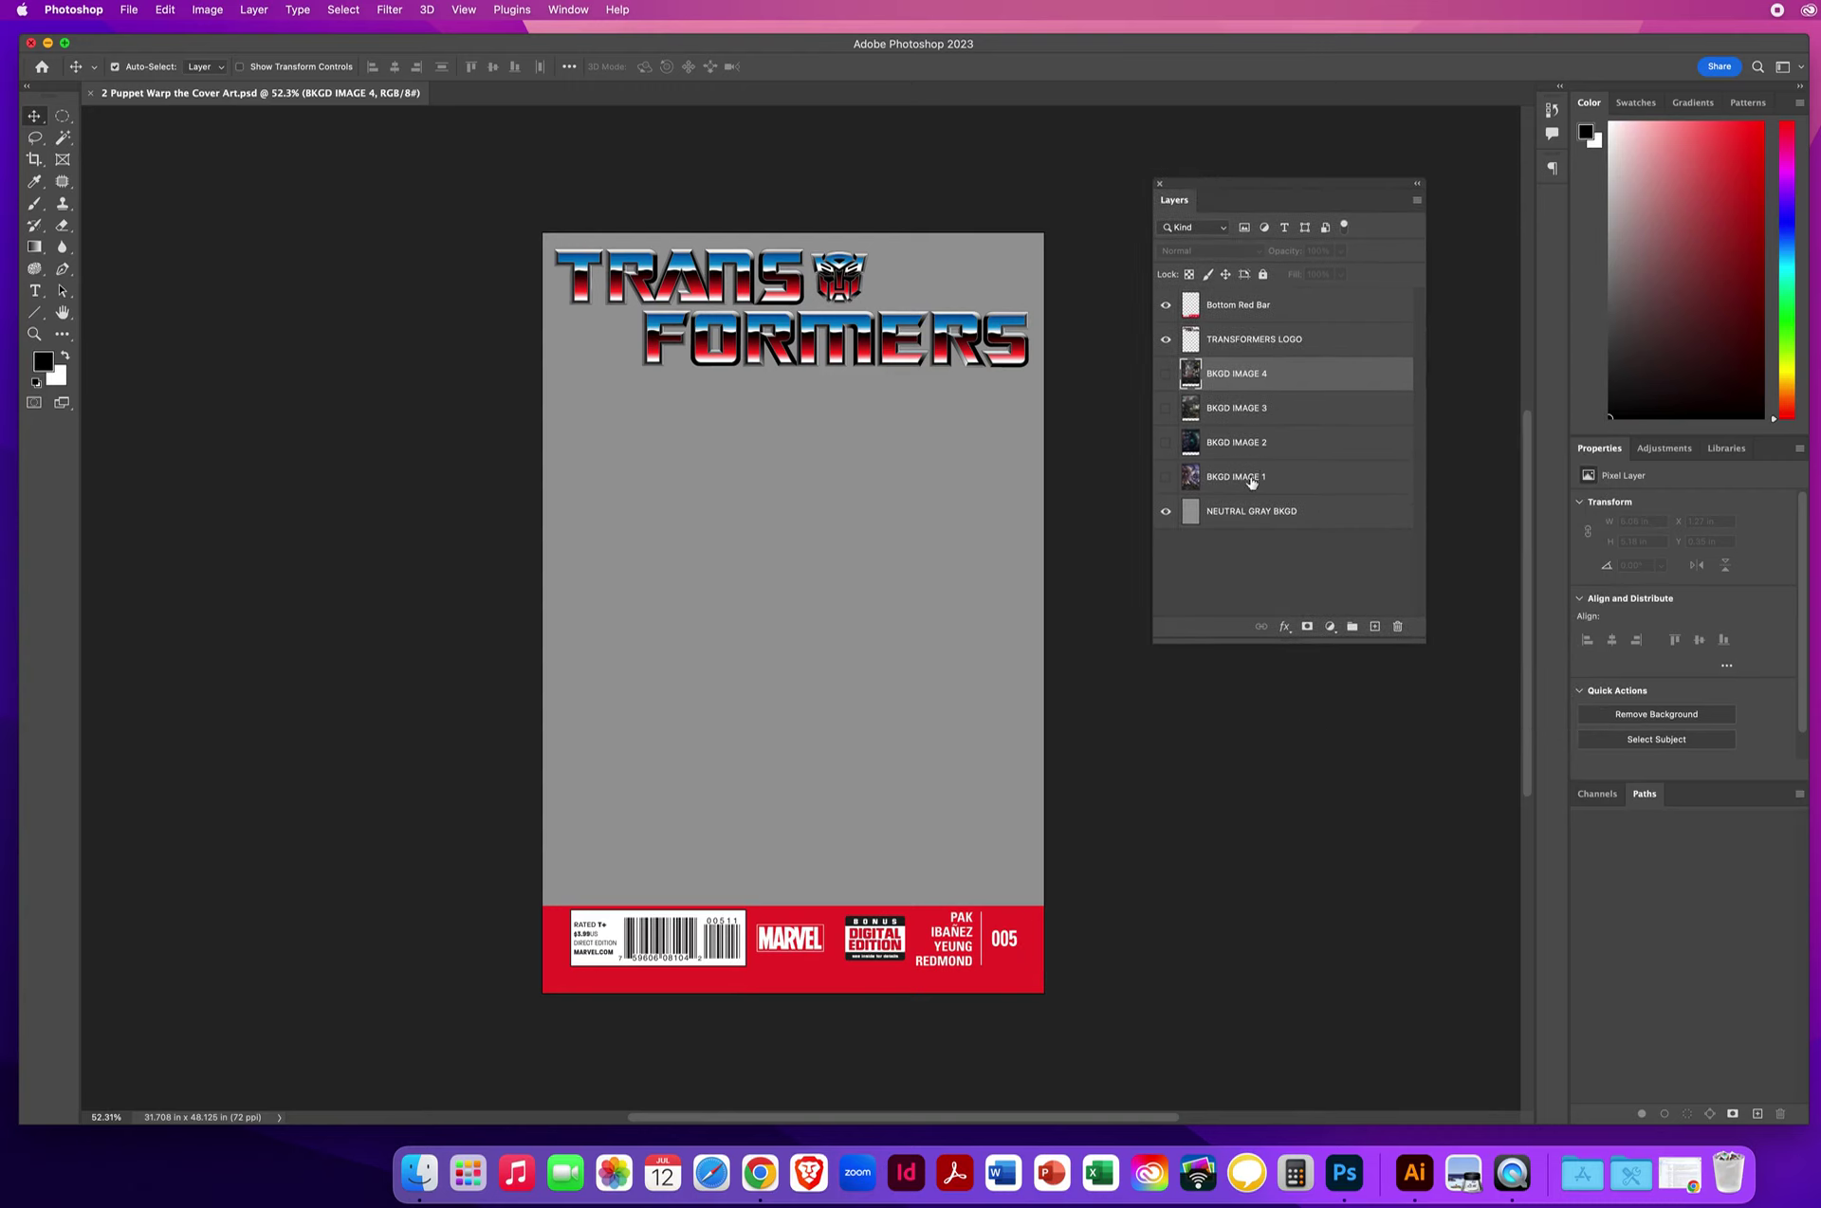
Compare BKGD IMAGE 1–4 one at a time, leaving only BKGD IMAGE 2 visible
click(1166, 477)
click(1166, 477)
click(1166, 443)
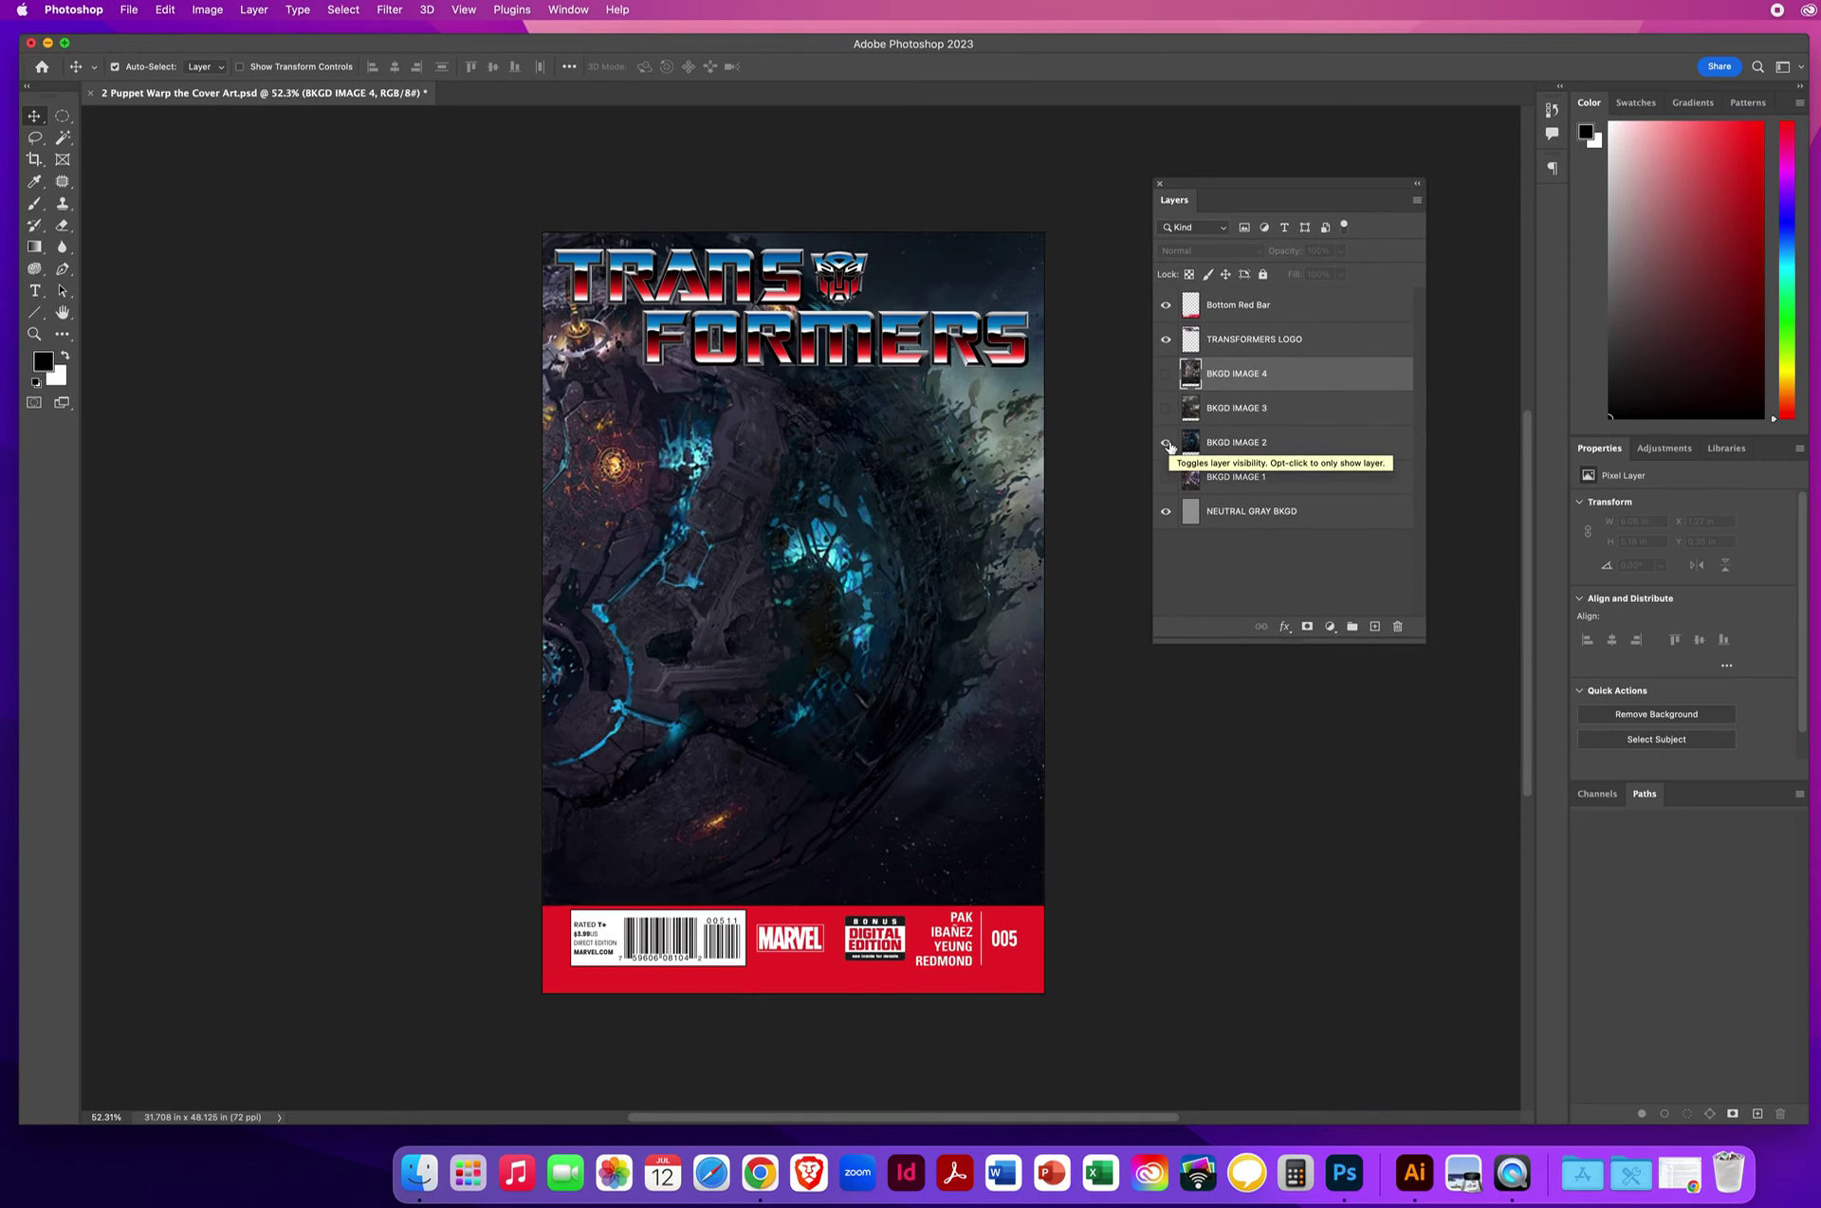
click(1166, 442)
click(1166, 409)
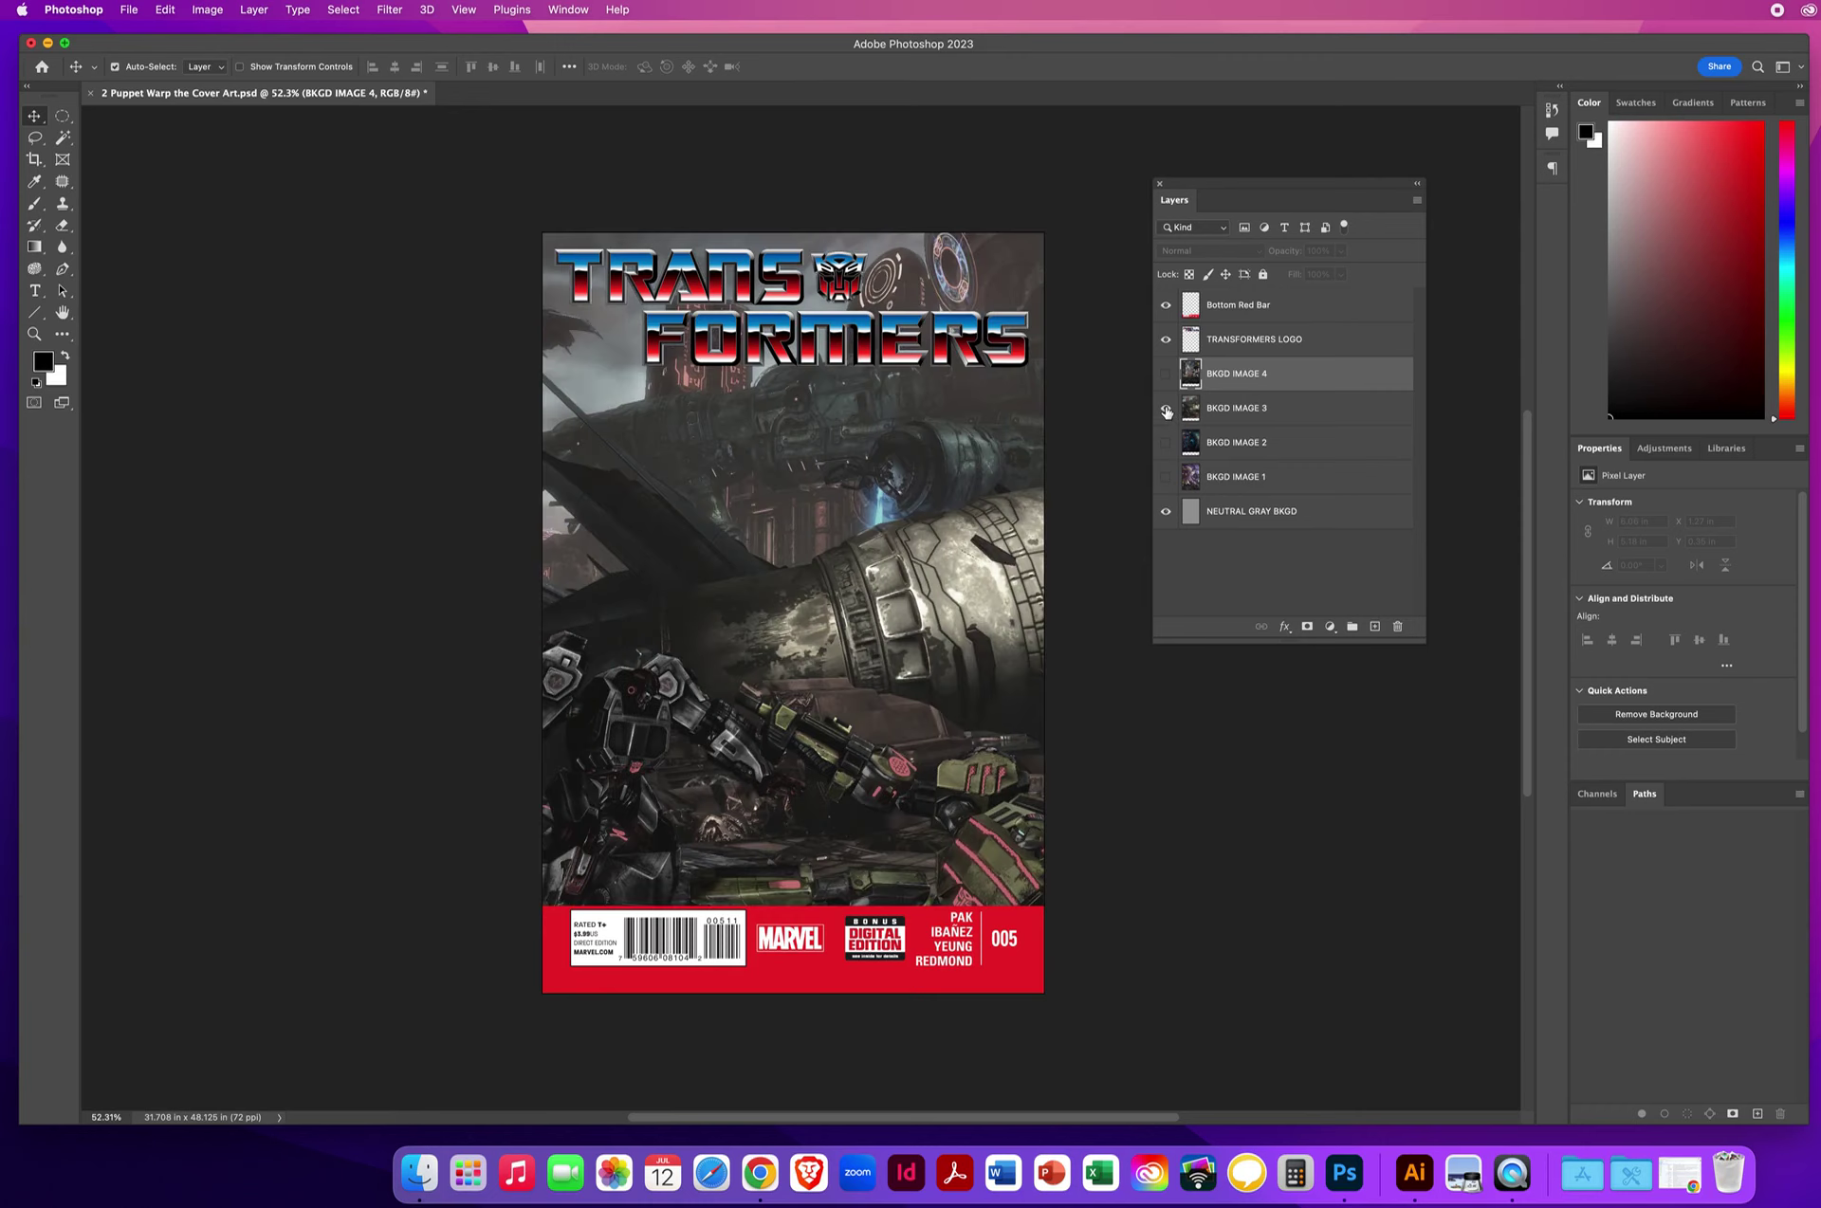
click(1167, 409)
click(1166, 373)
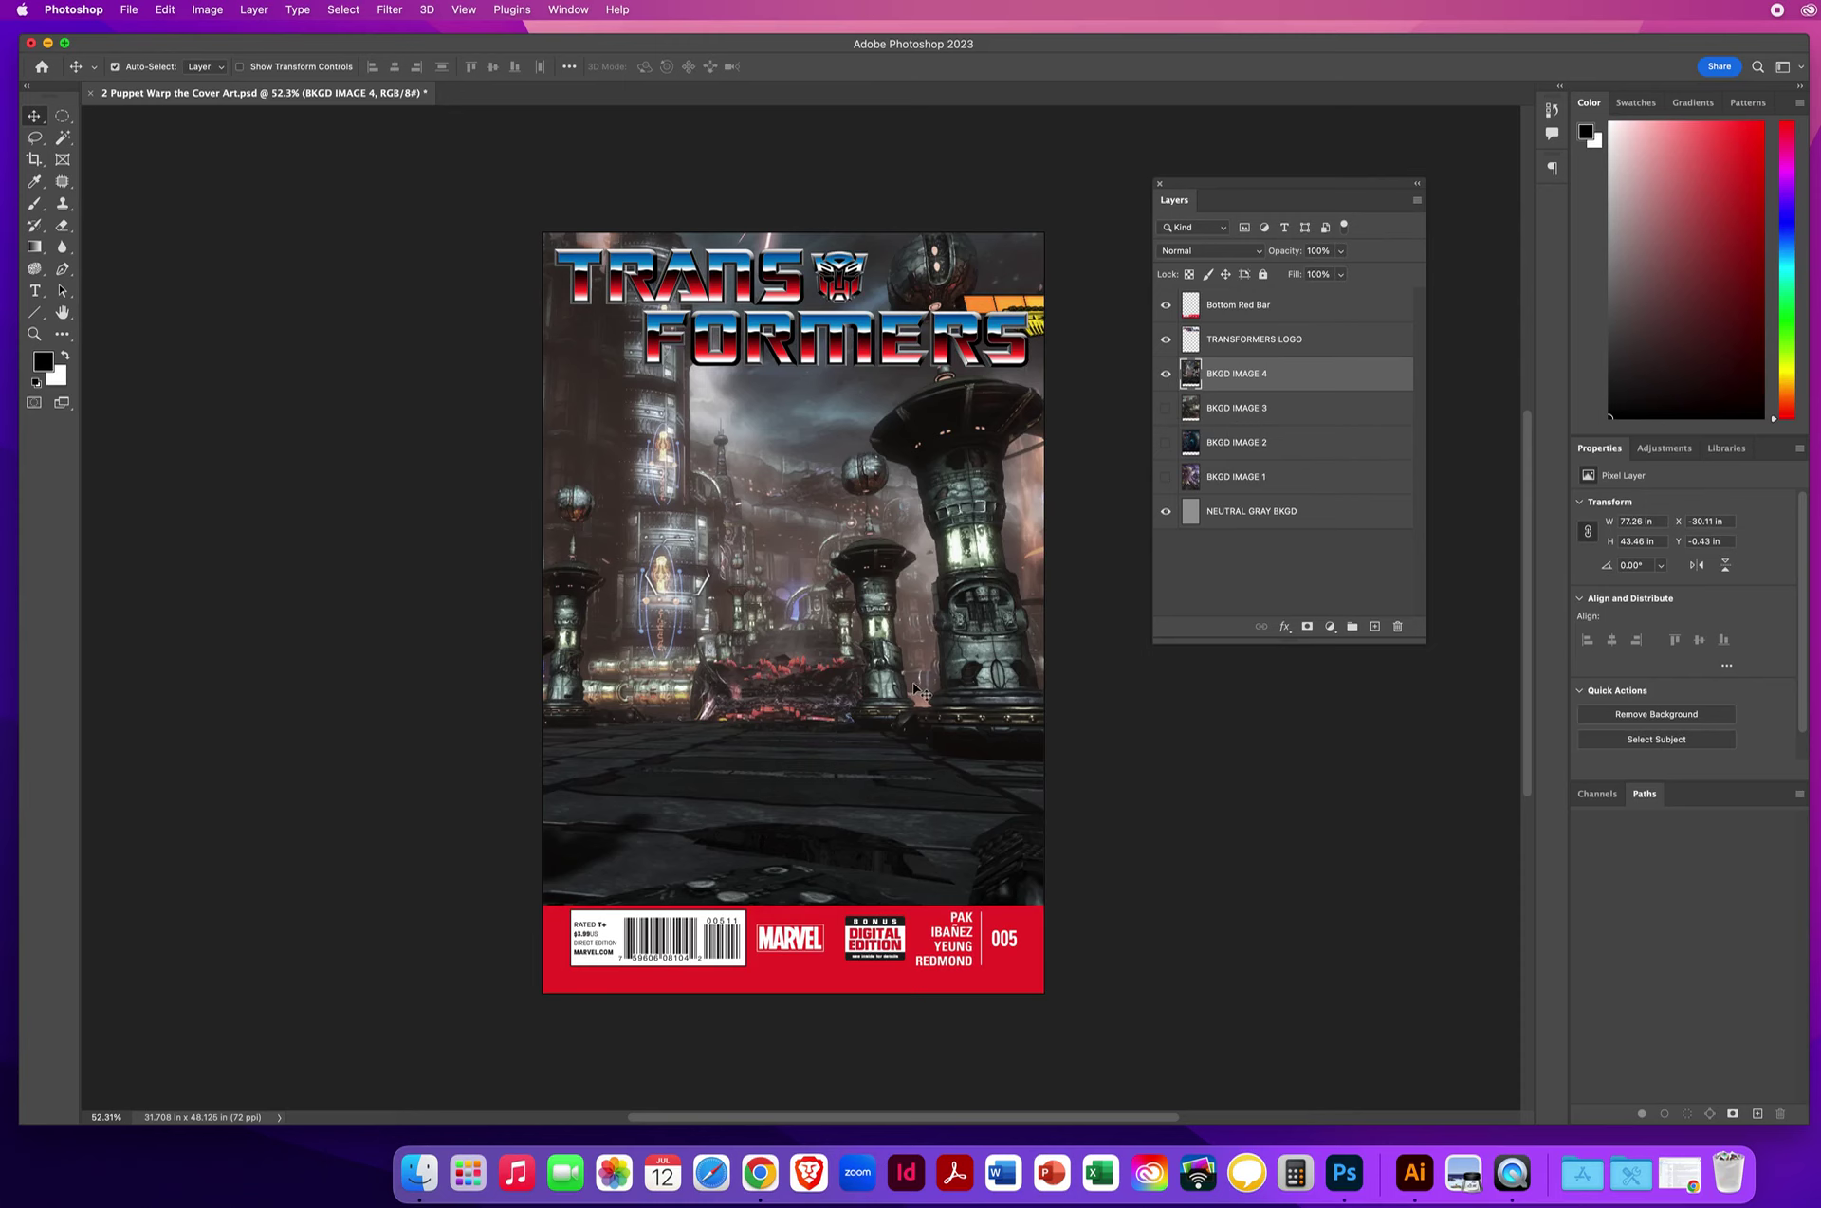
click(1166, 374)
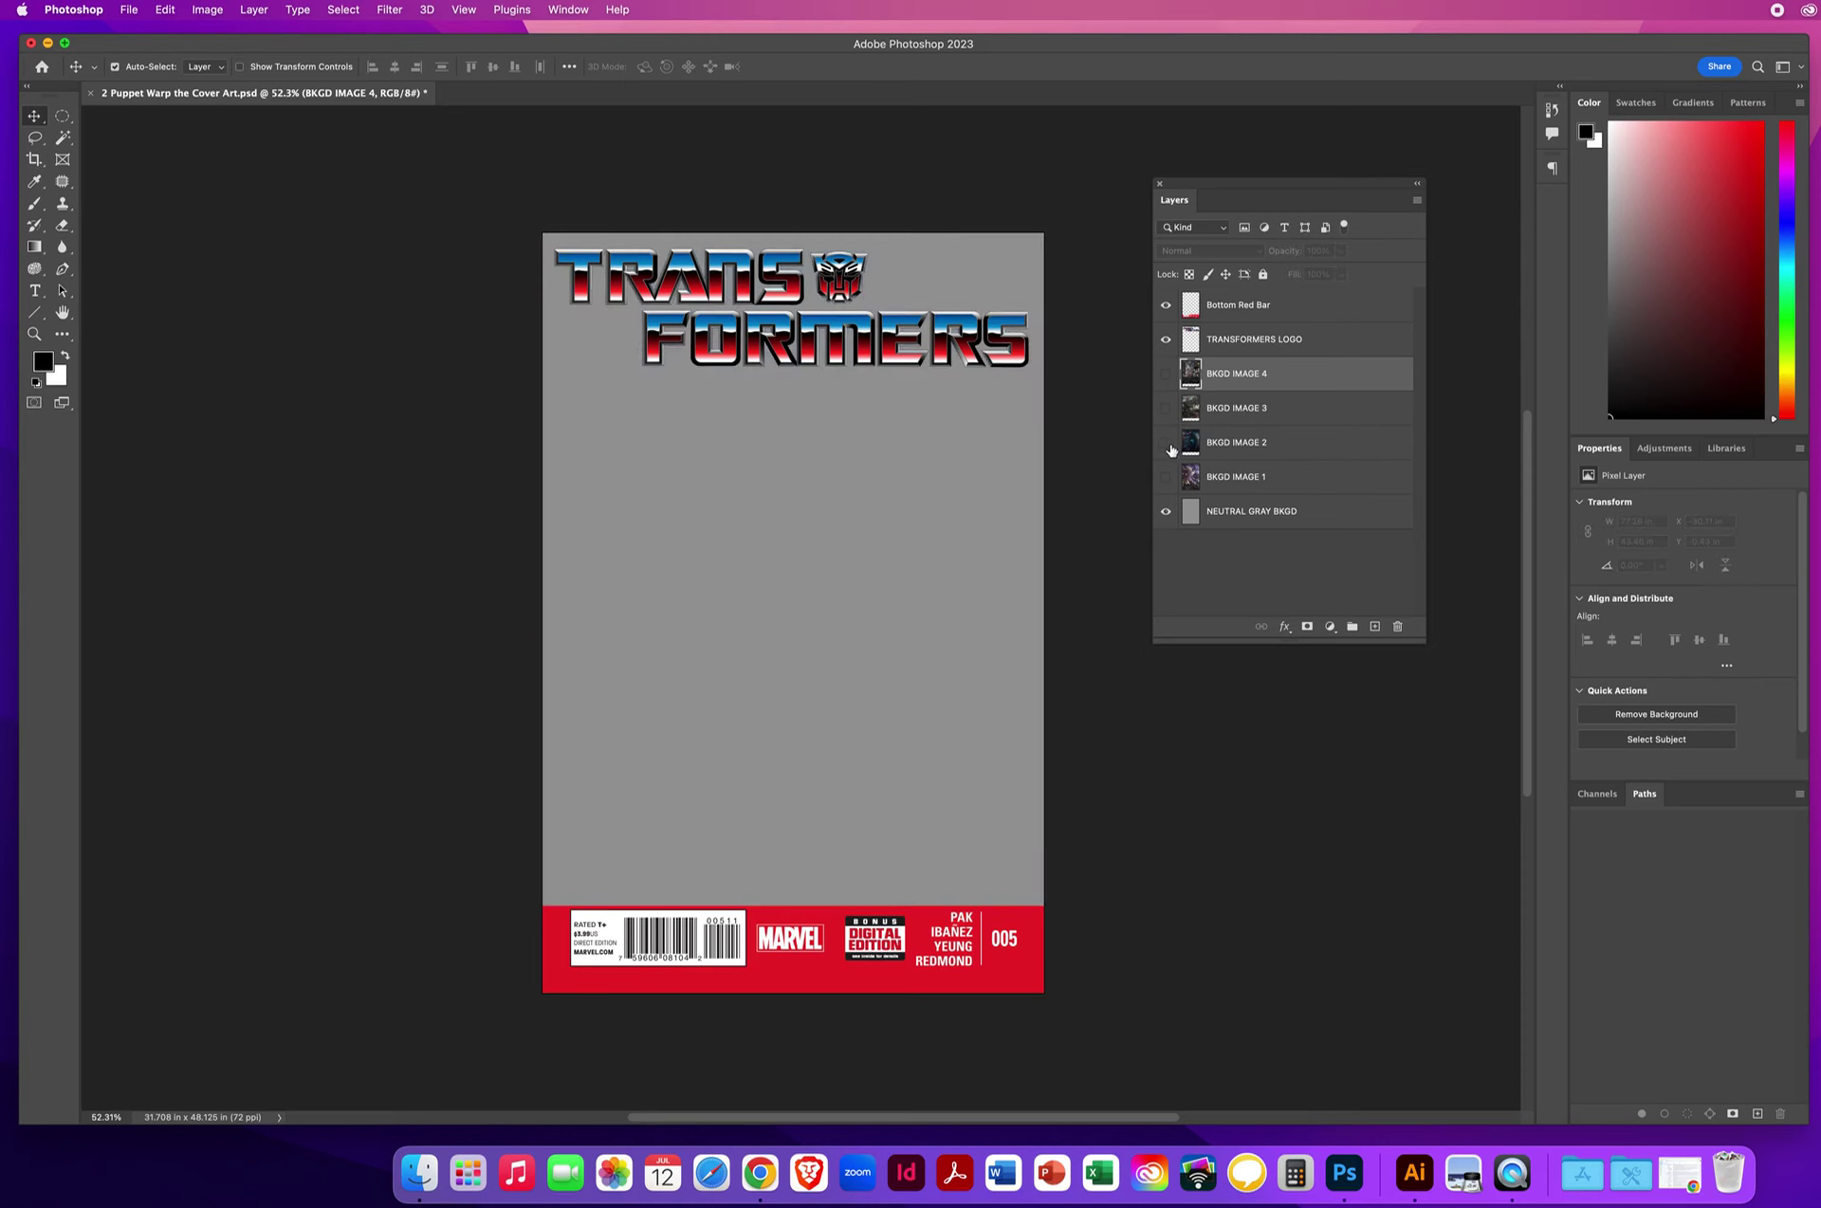
click(1166, 442)
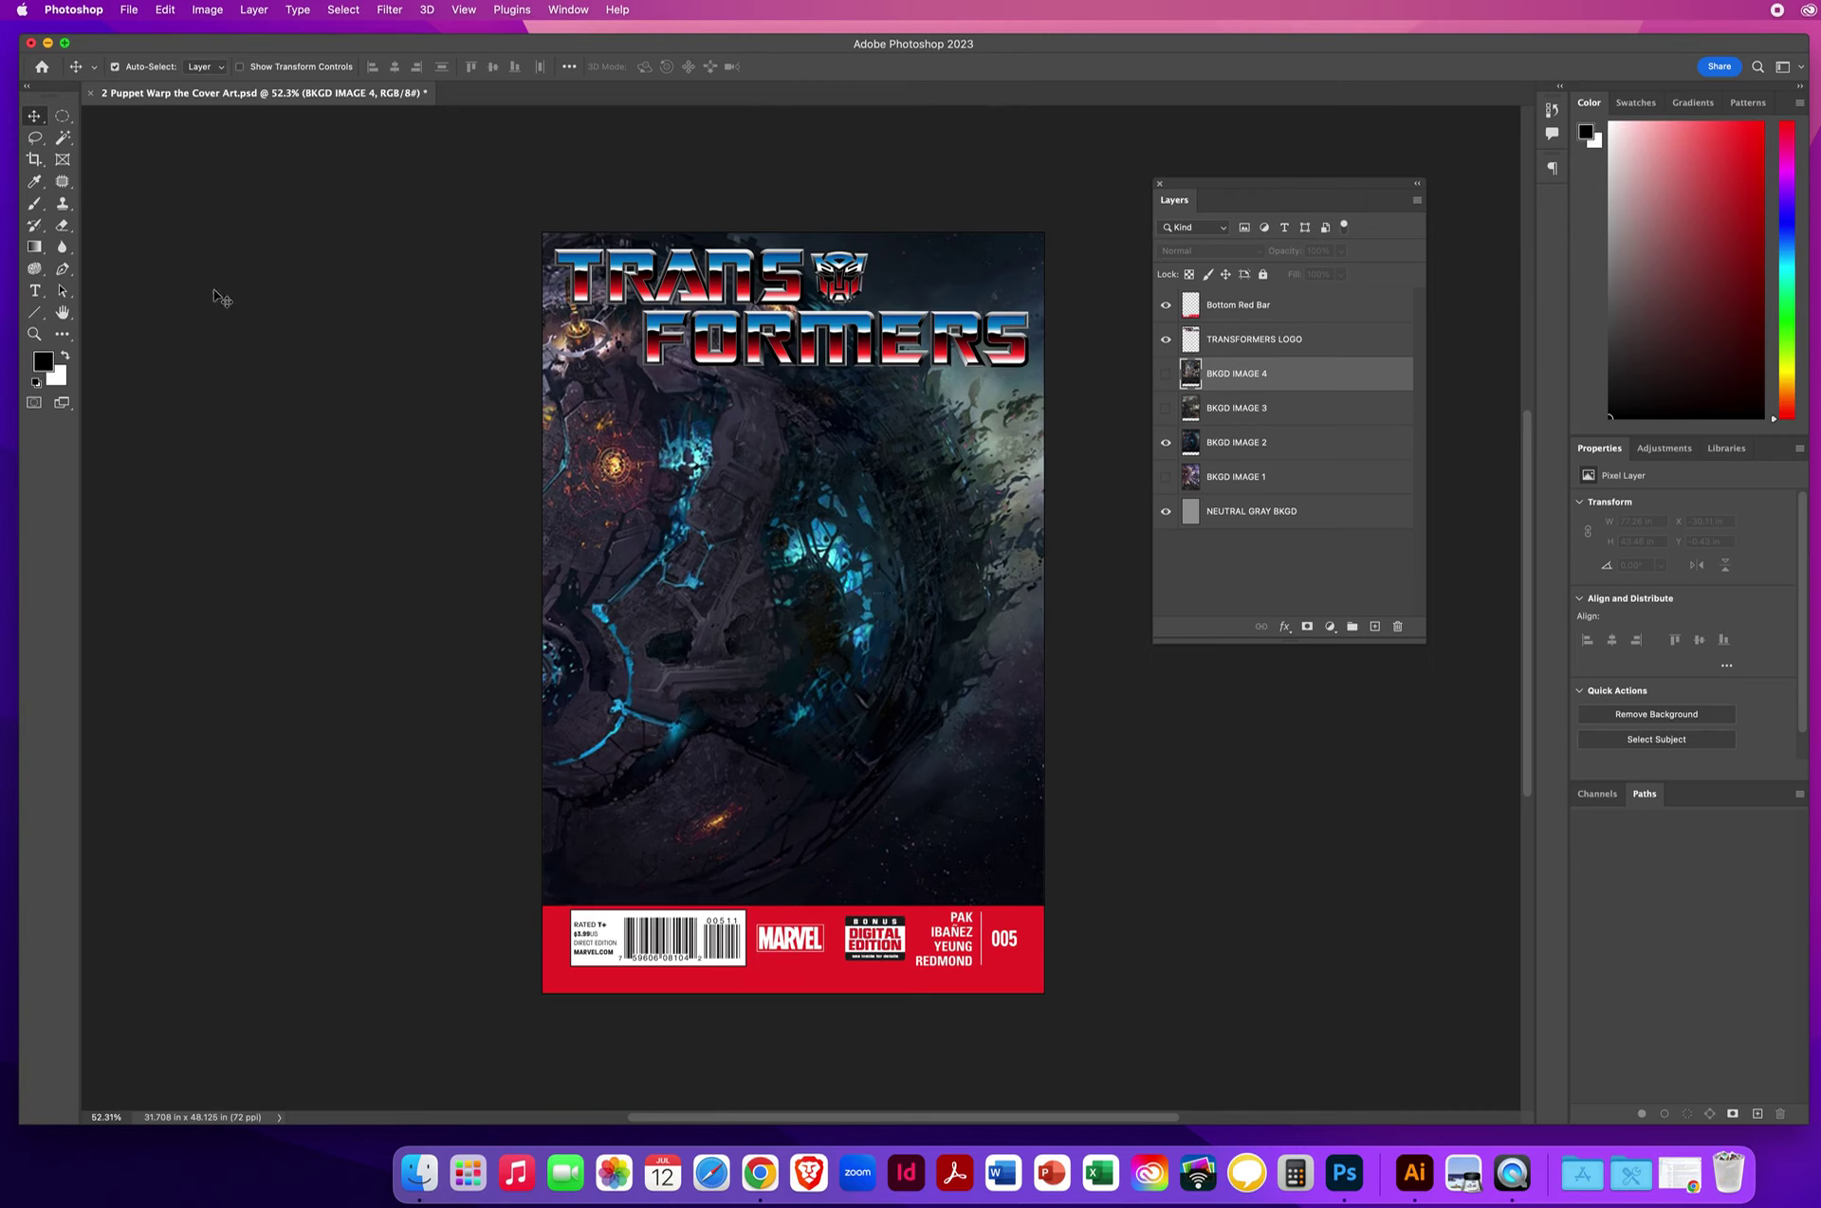
Open '3 Transformers for your Cover.psd' from the 9.6 Puppet Warp folder
click(130, 9)
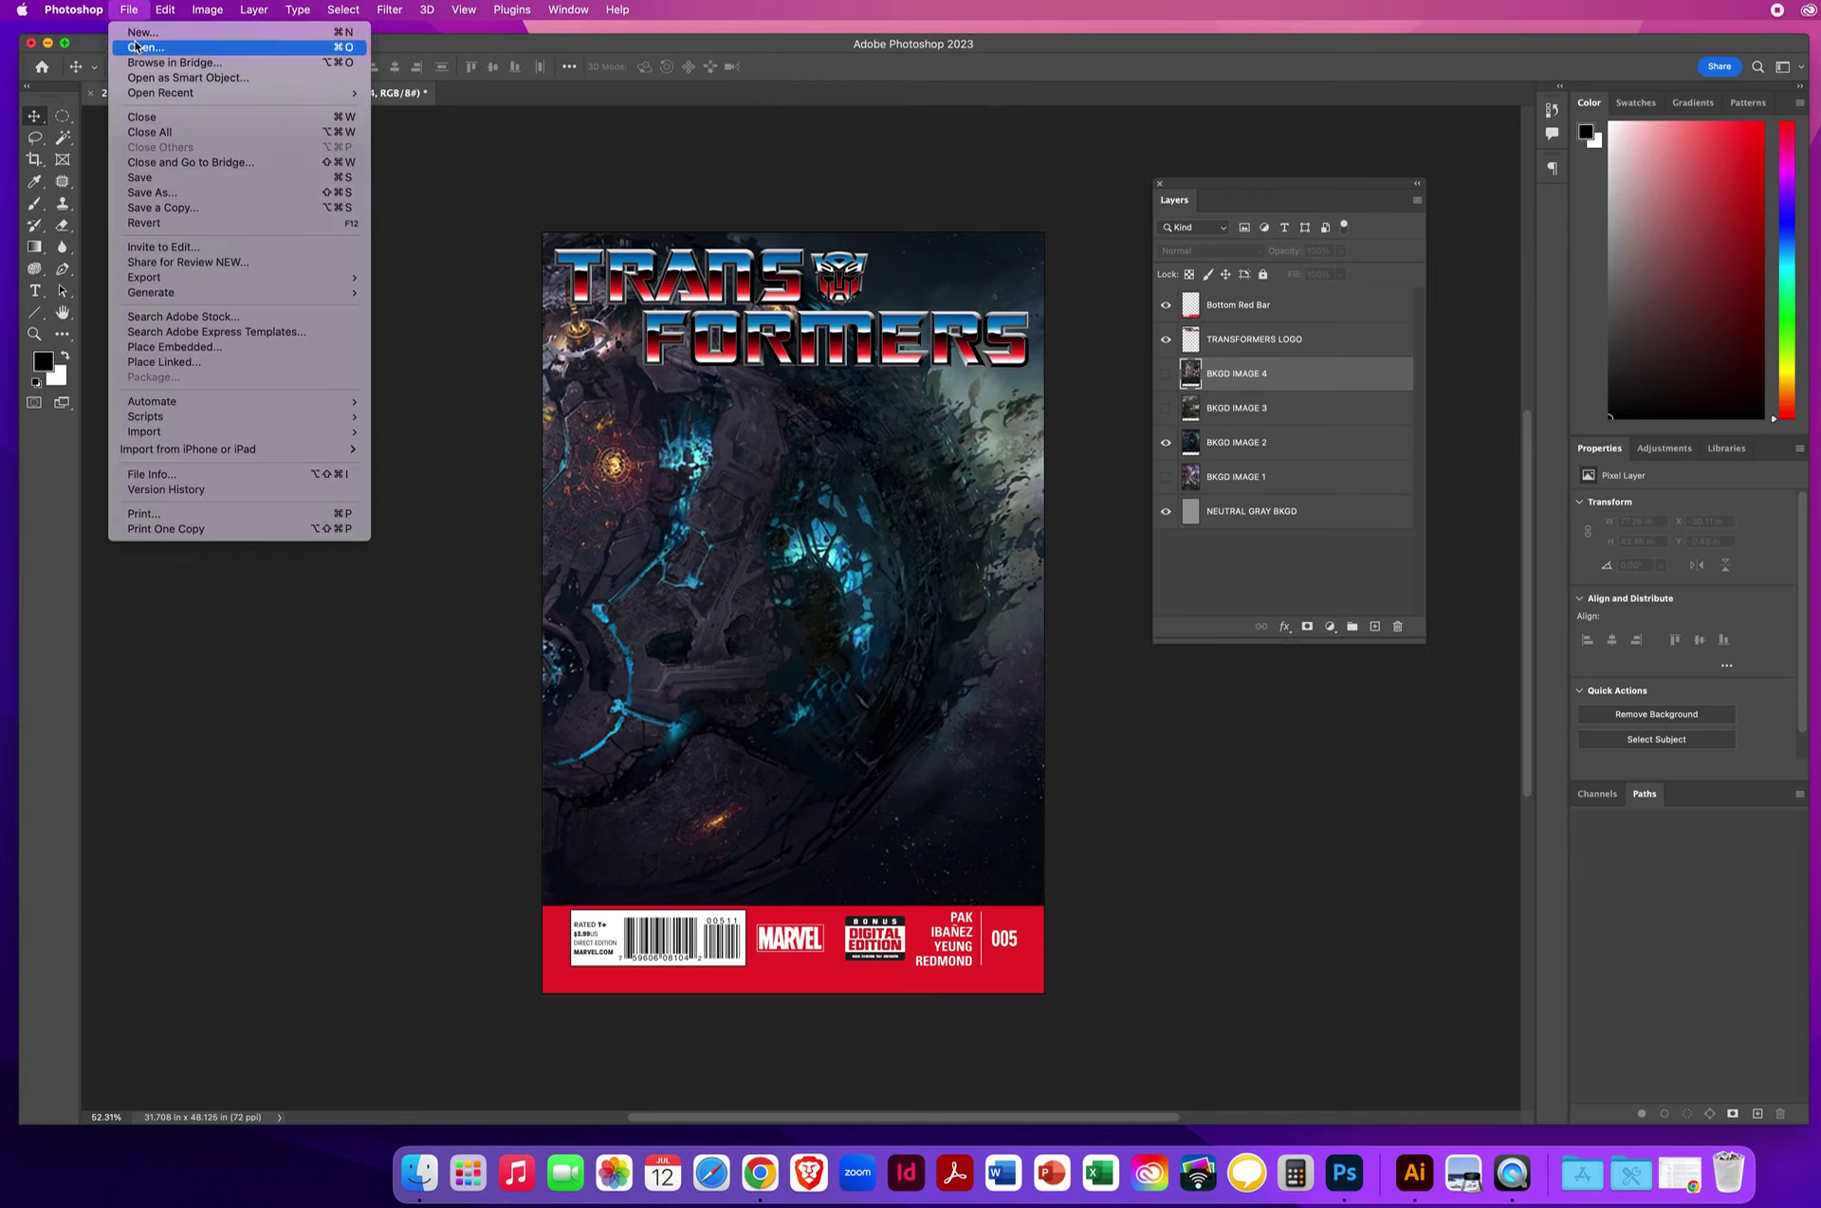
click(140, 52)
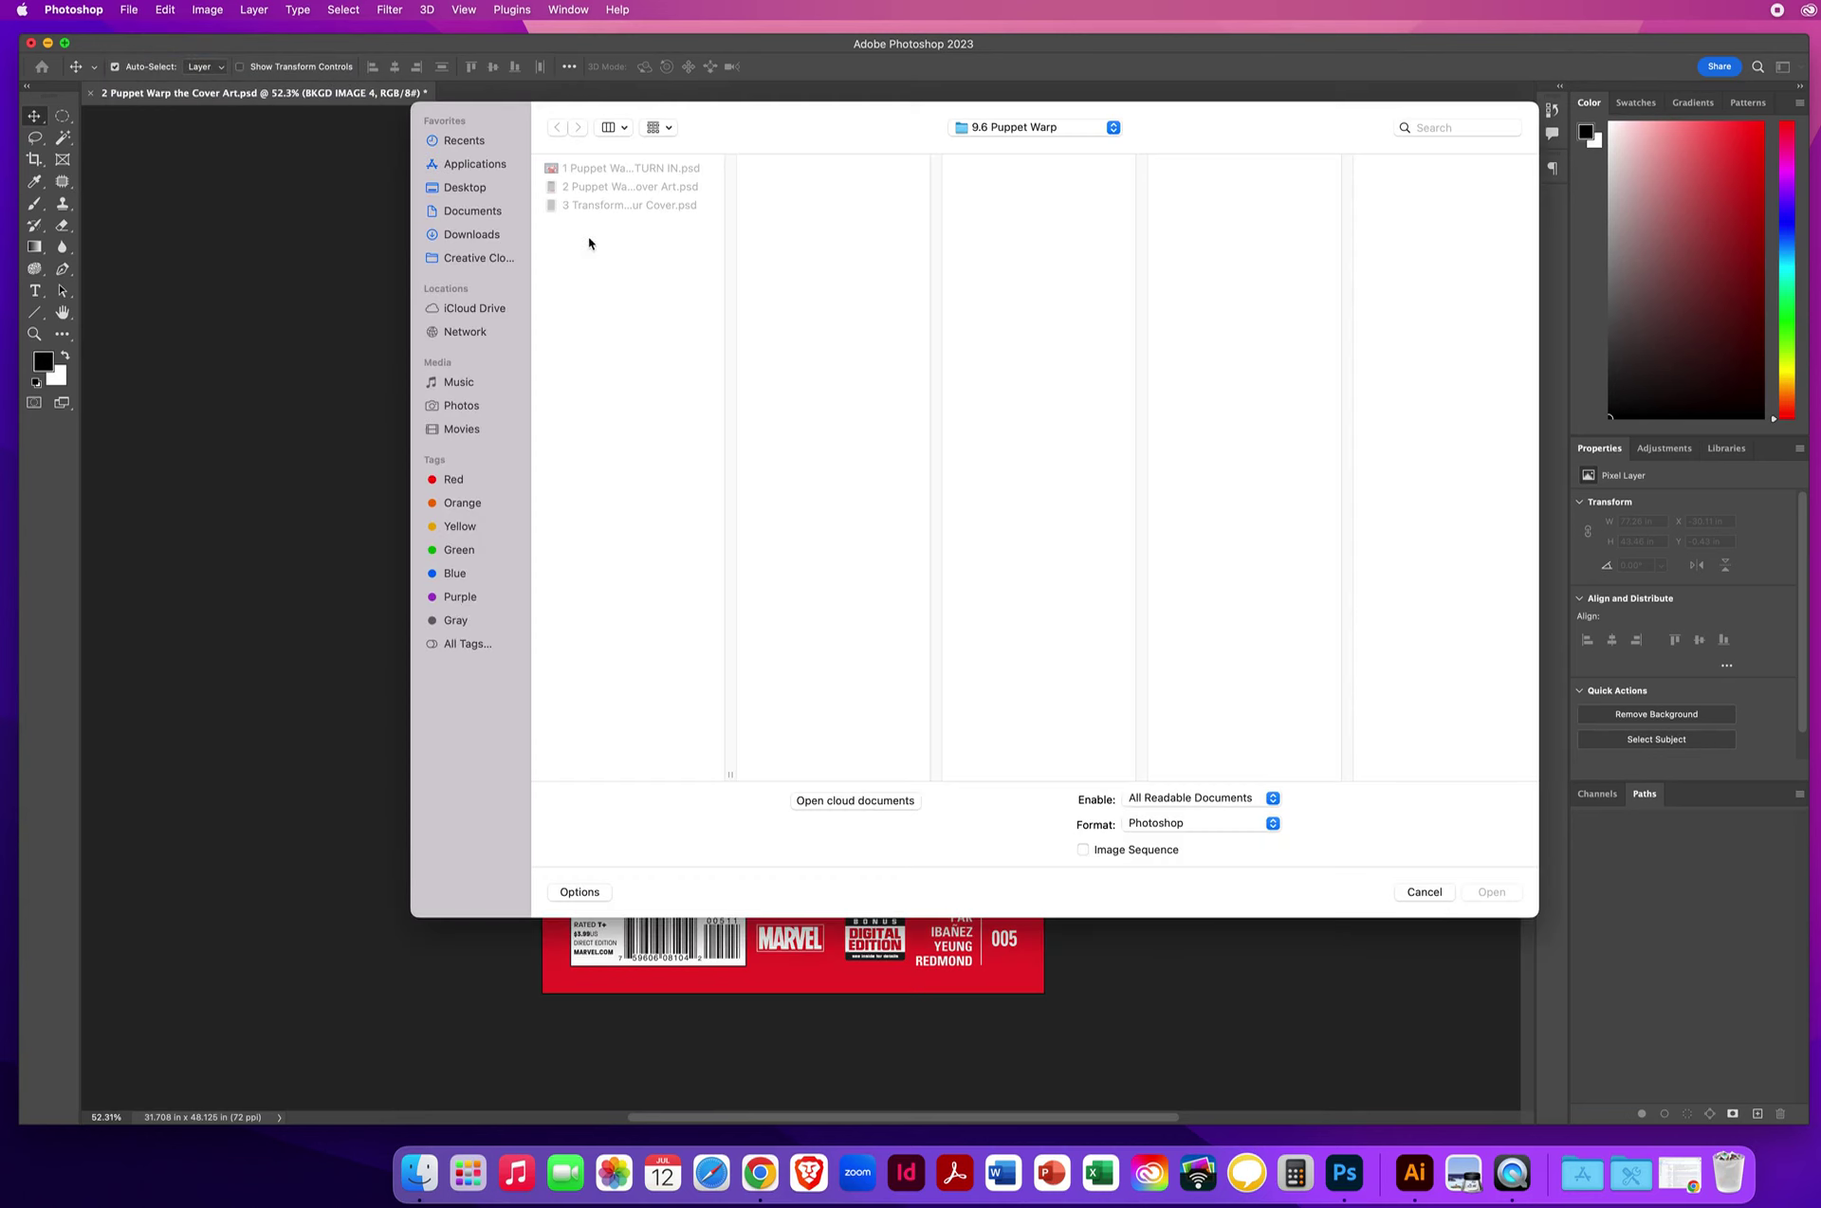
click(599, 203)
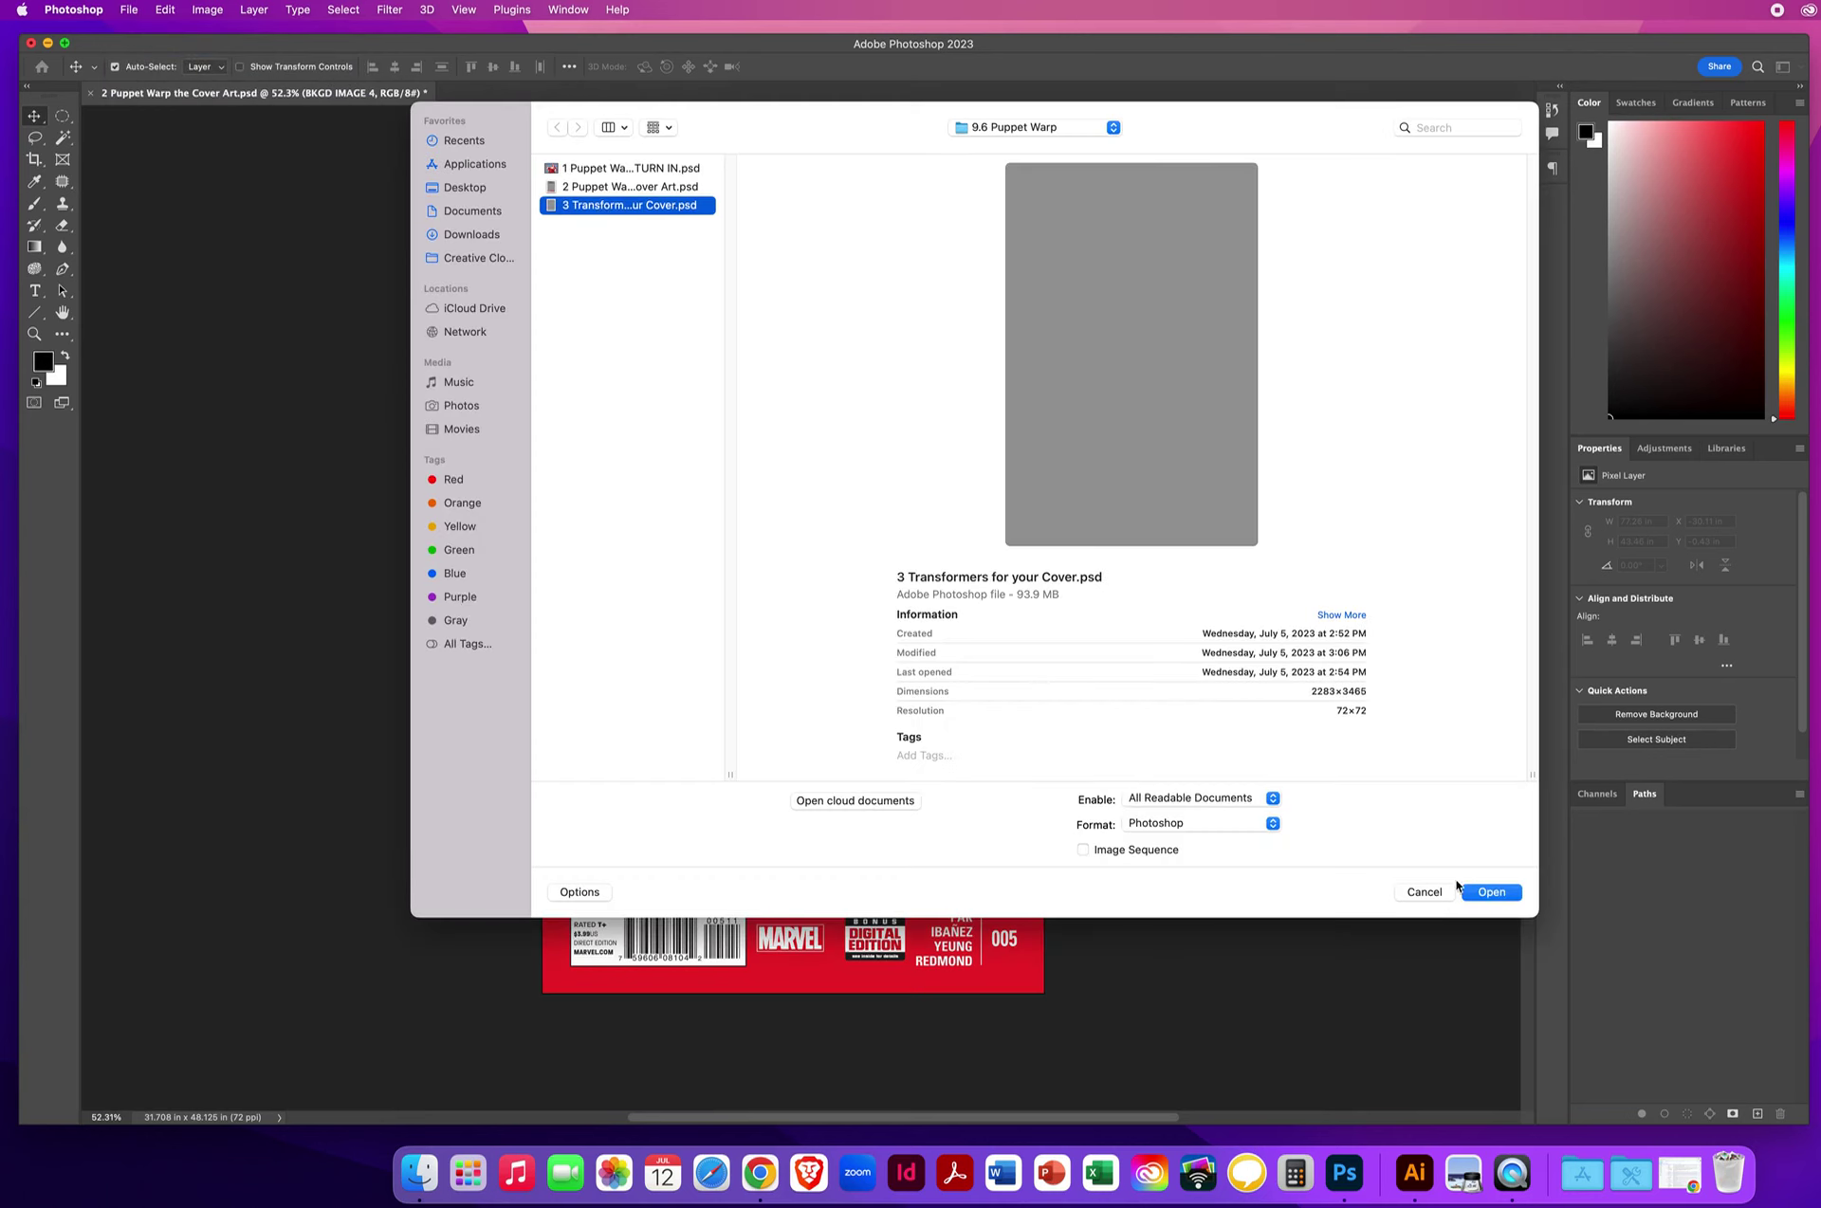
click(1487, 894)
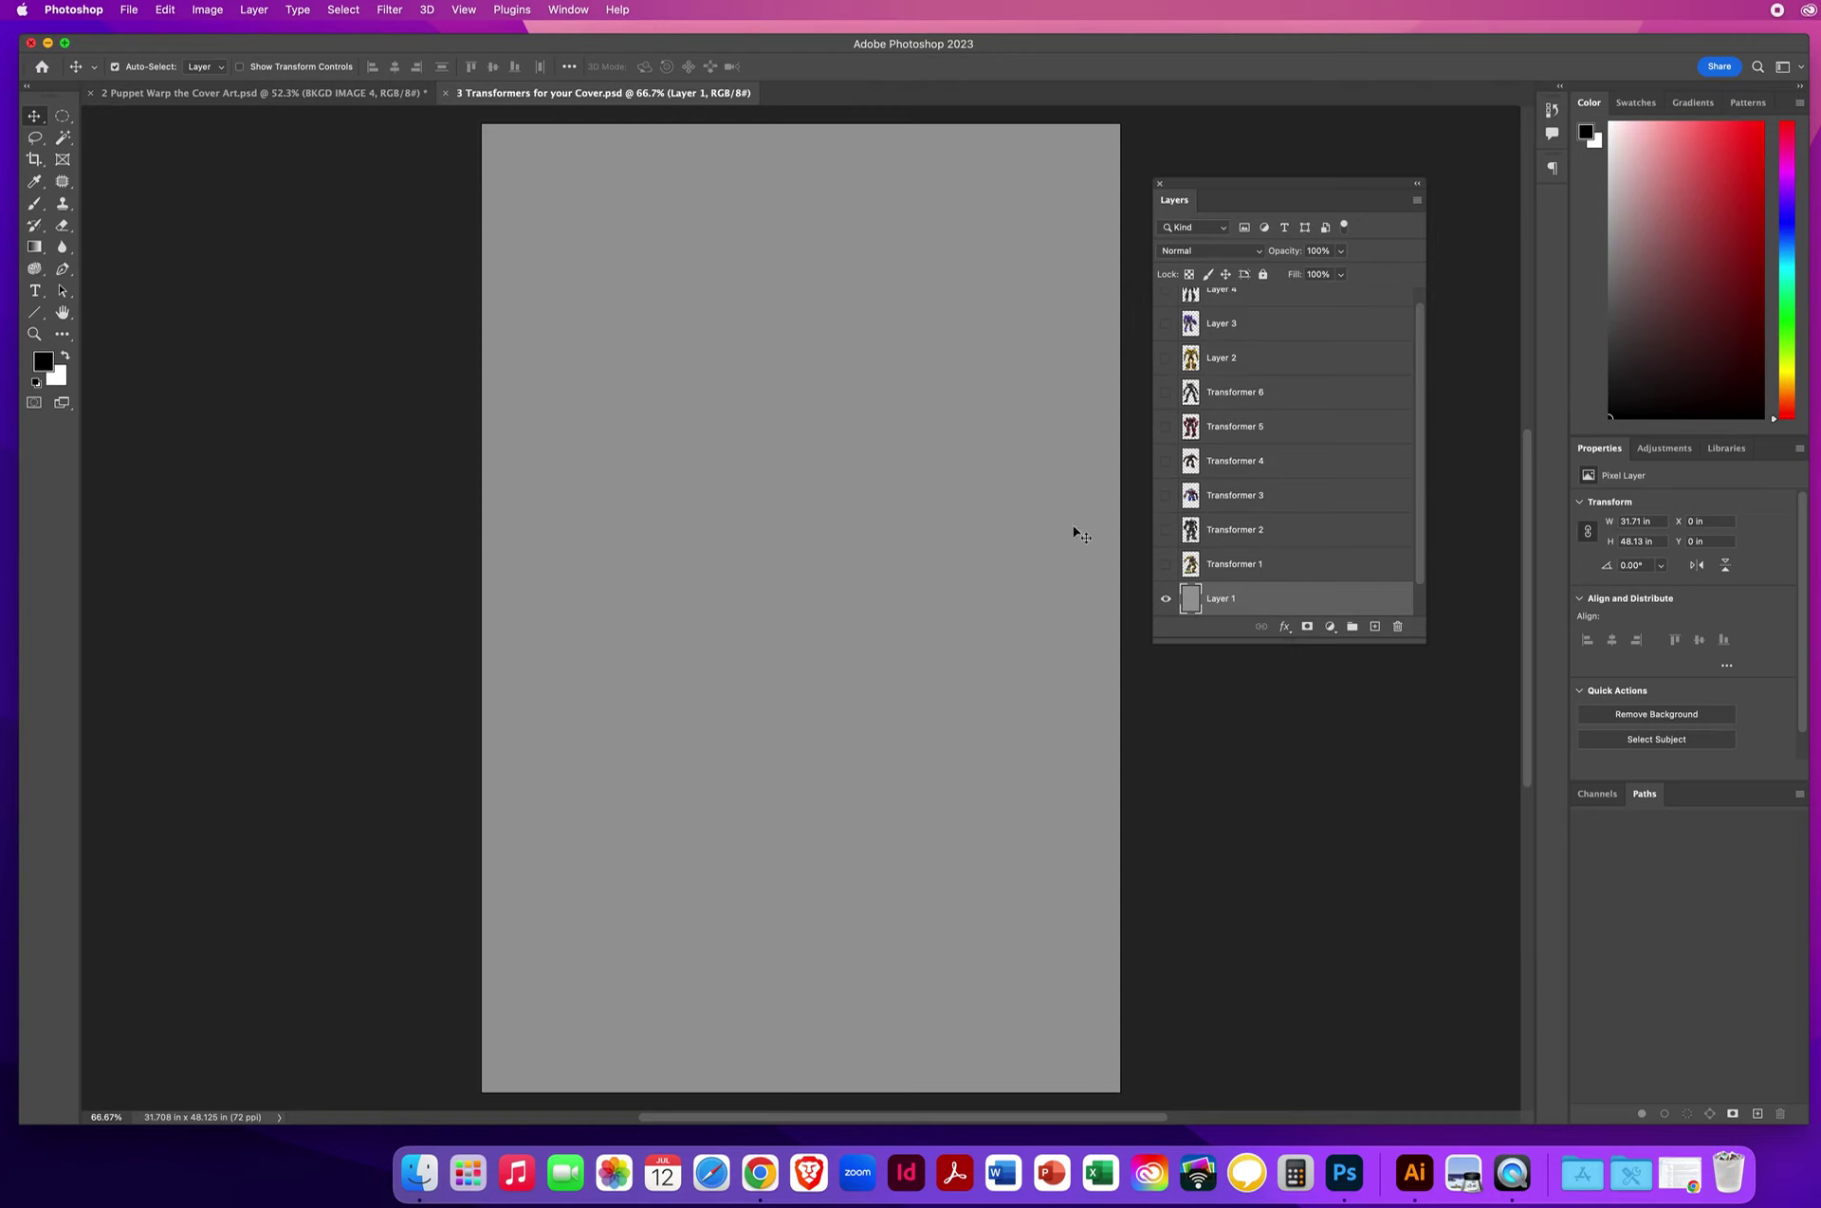
Expand the Layers list and preview Transformer 1 through 6 one at a time, hiding each
drag(1423, 641, 1429, 852)
click(1233, 579)
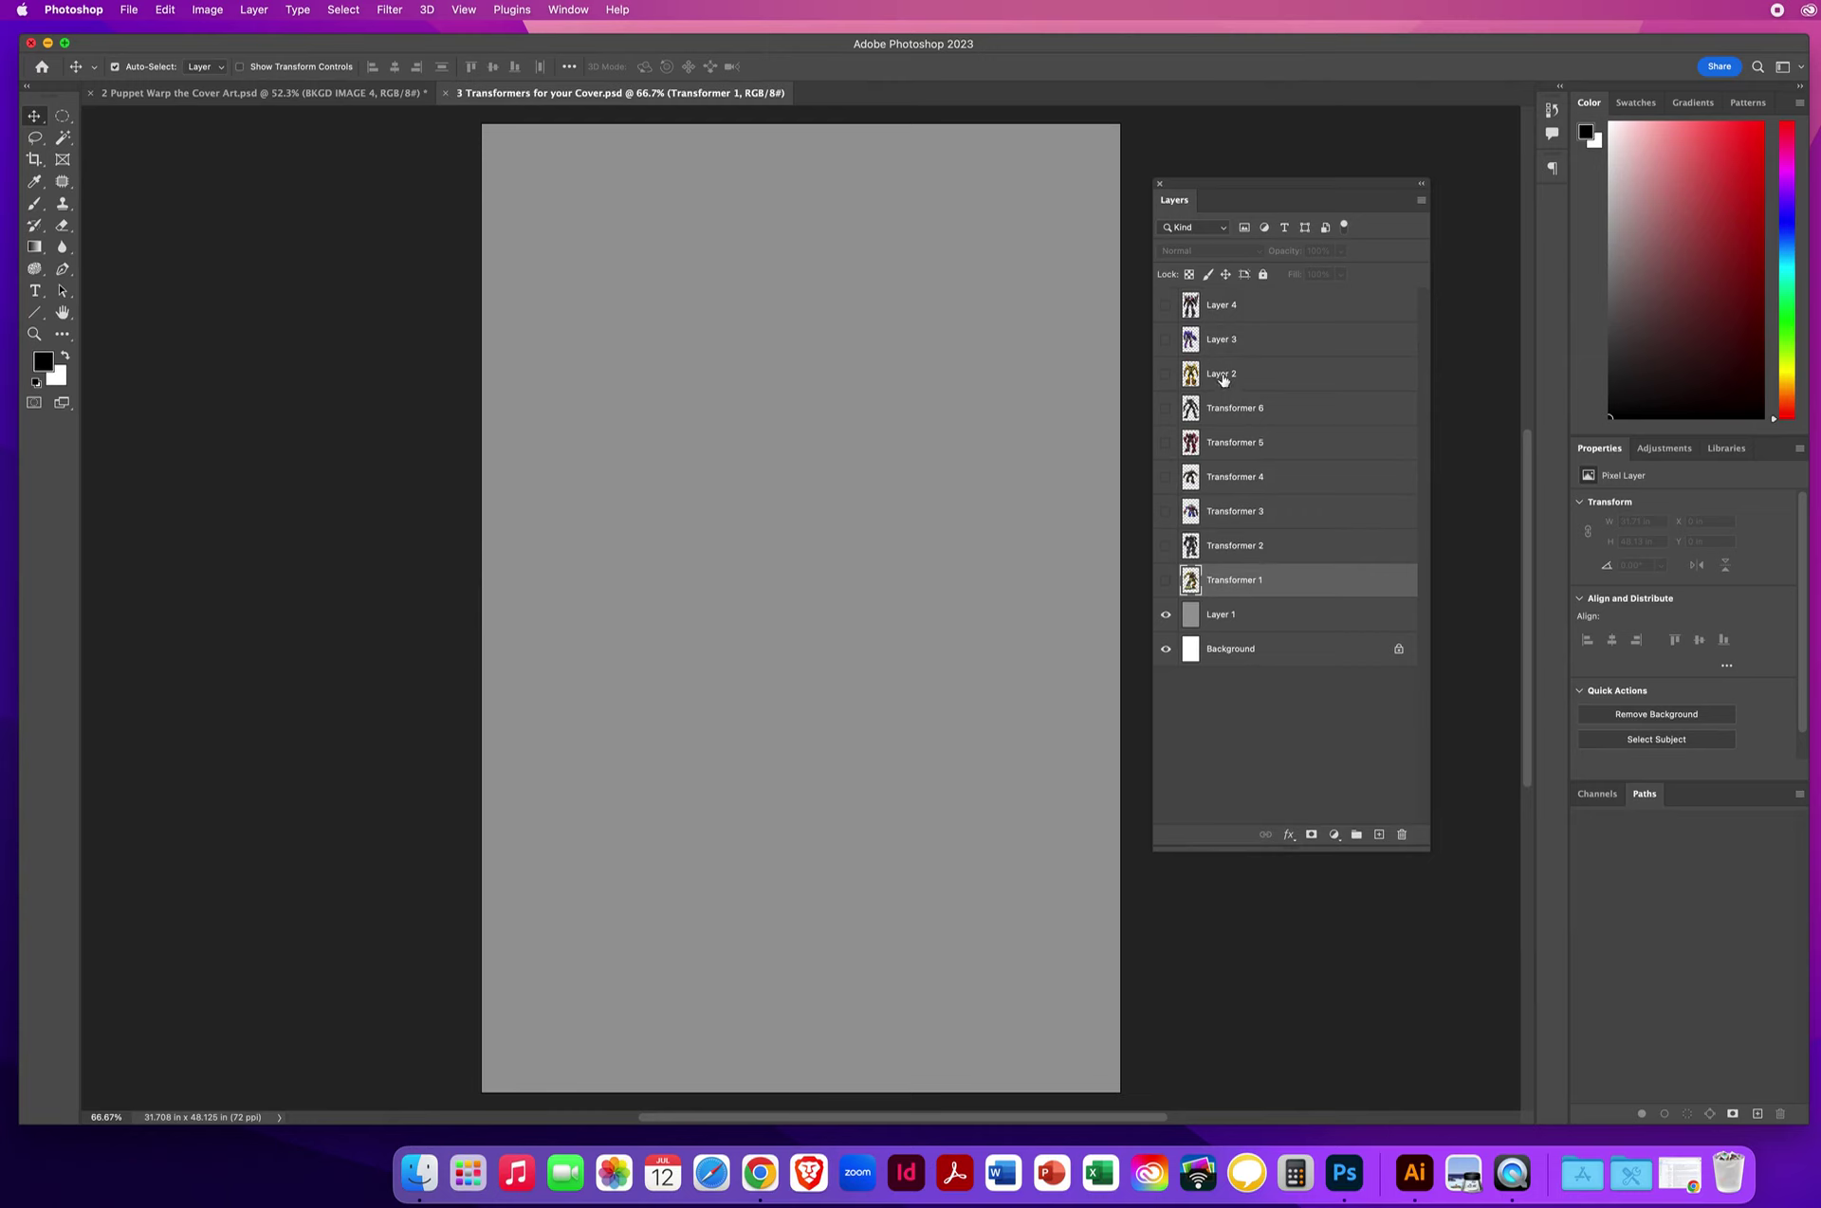
click(1166, 581)
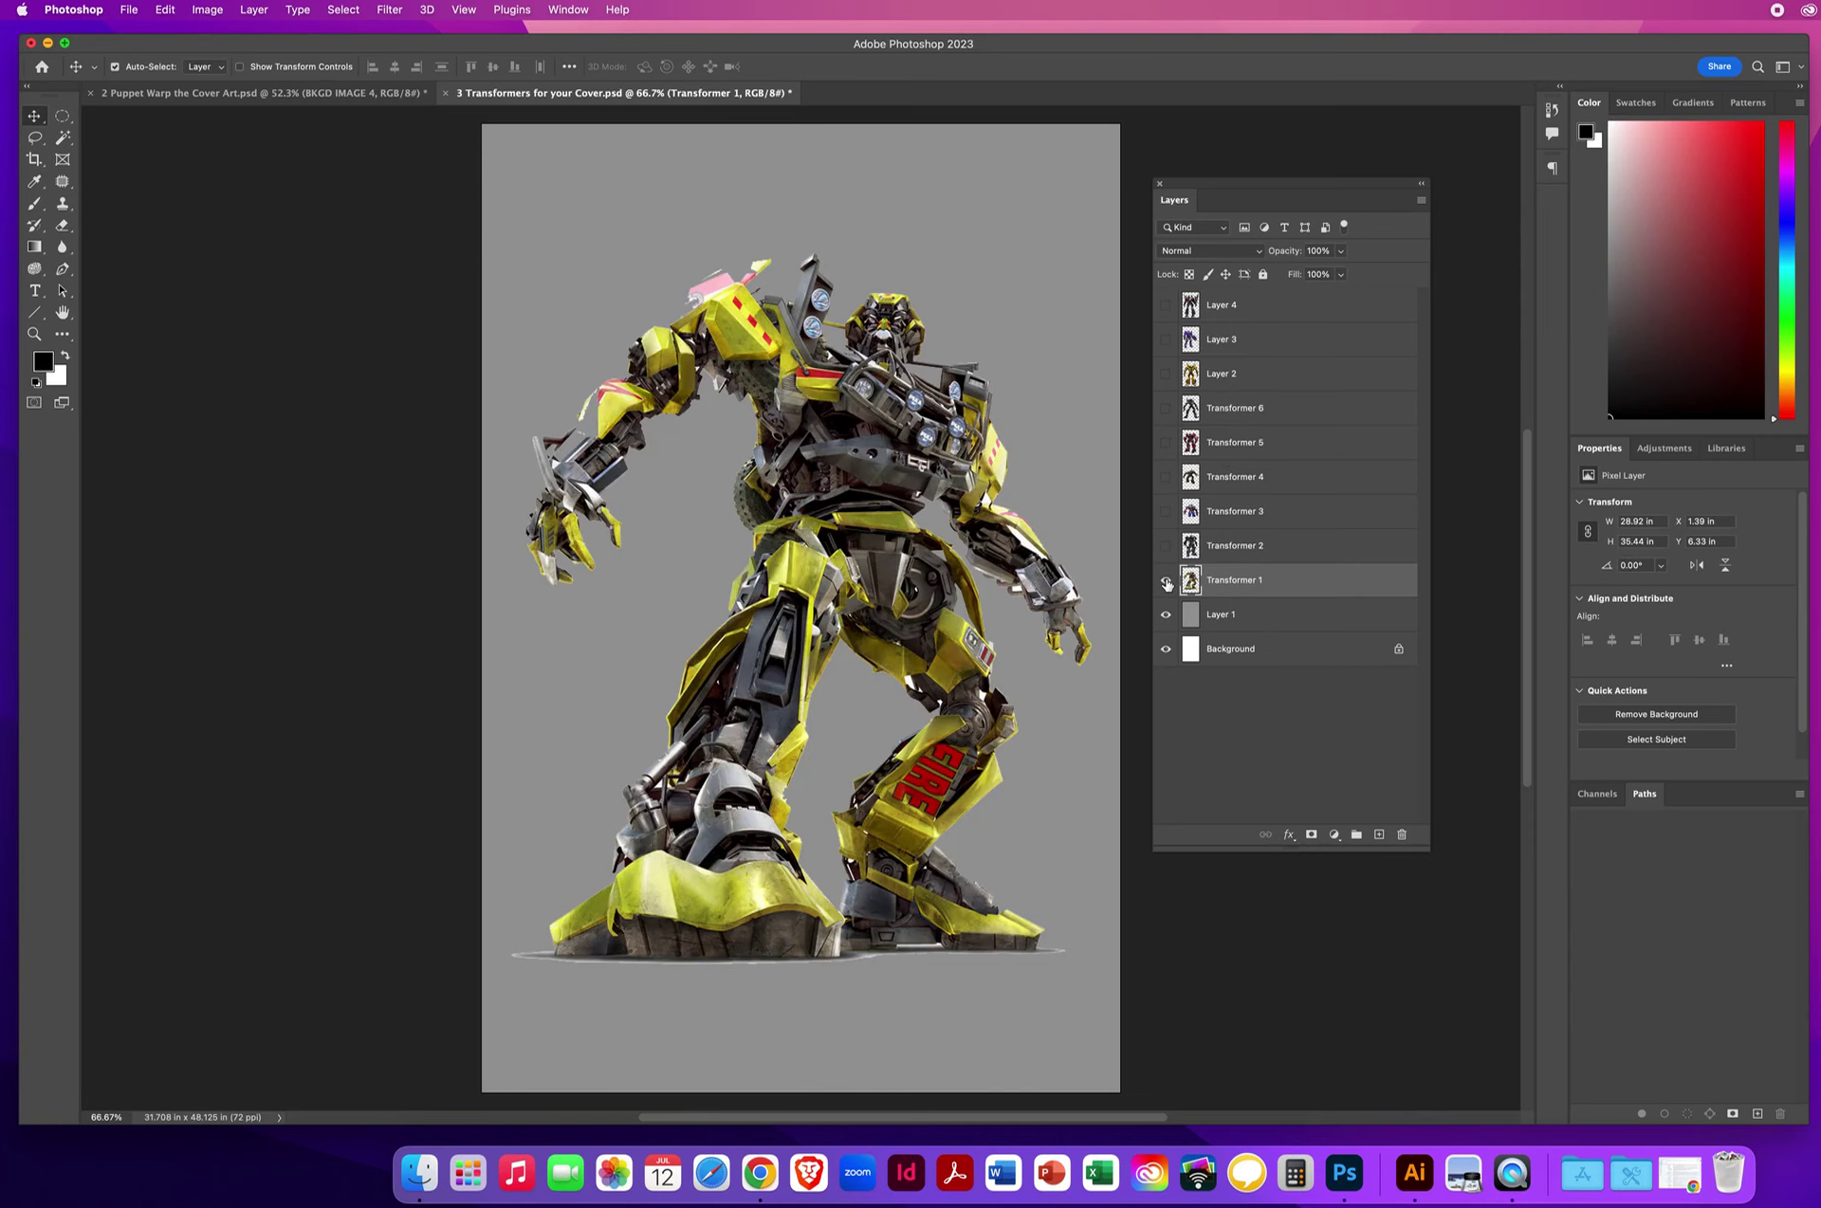
click(1167, 580)
click(1167, 546)
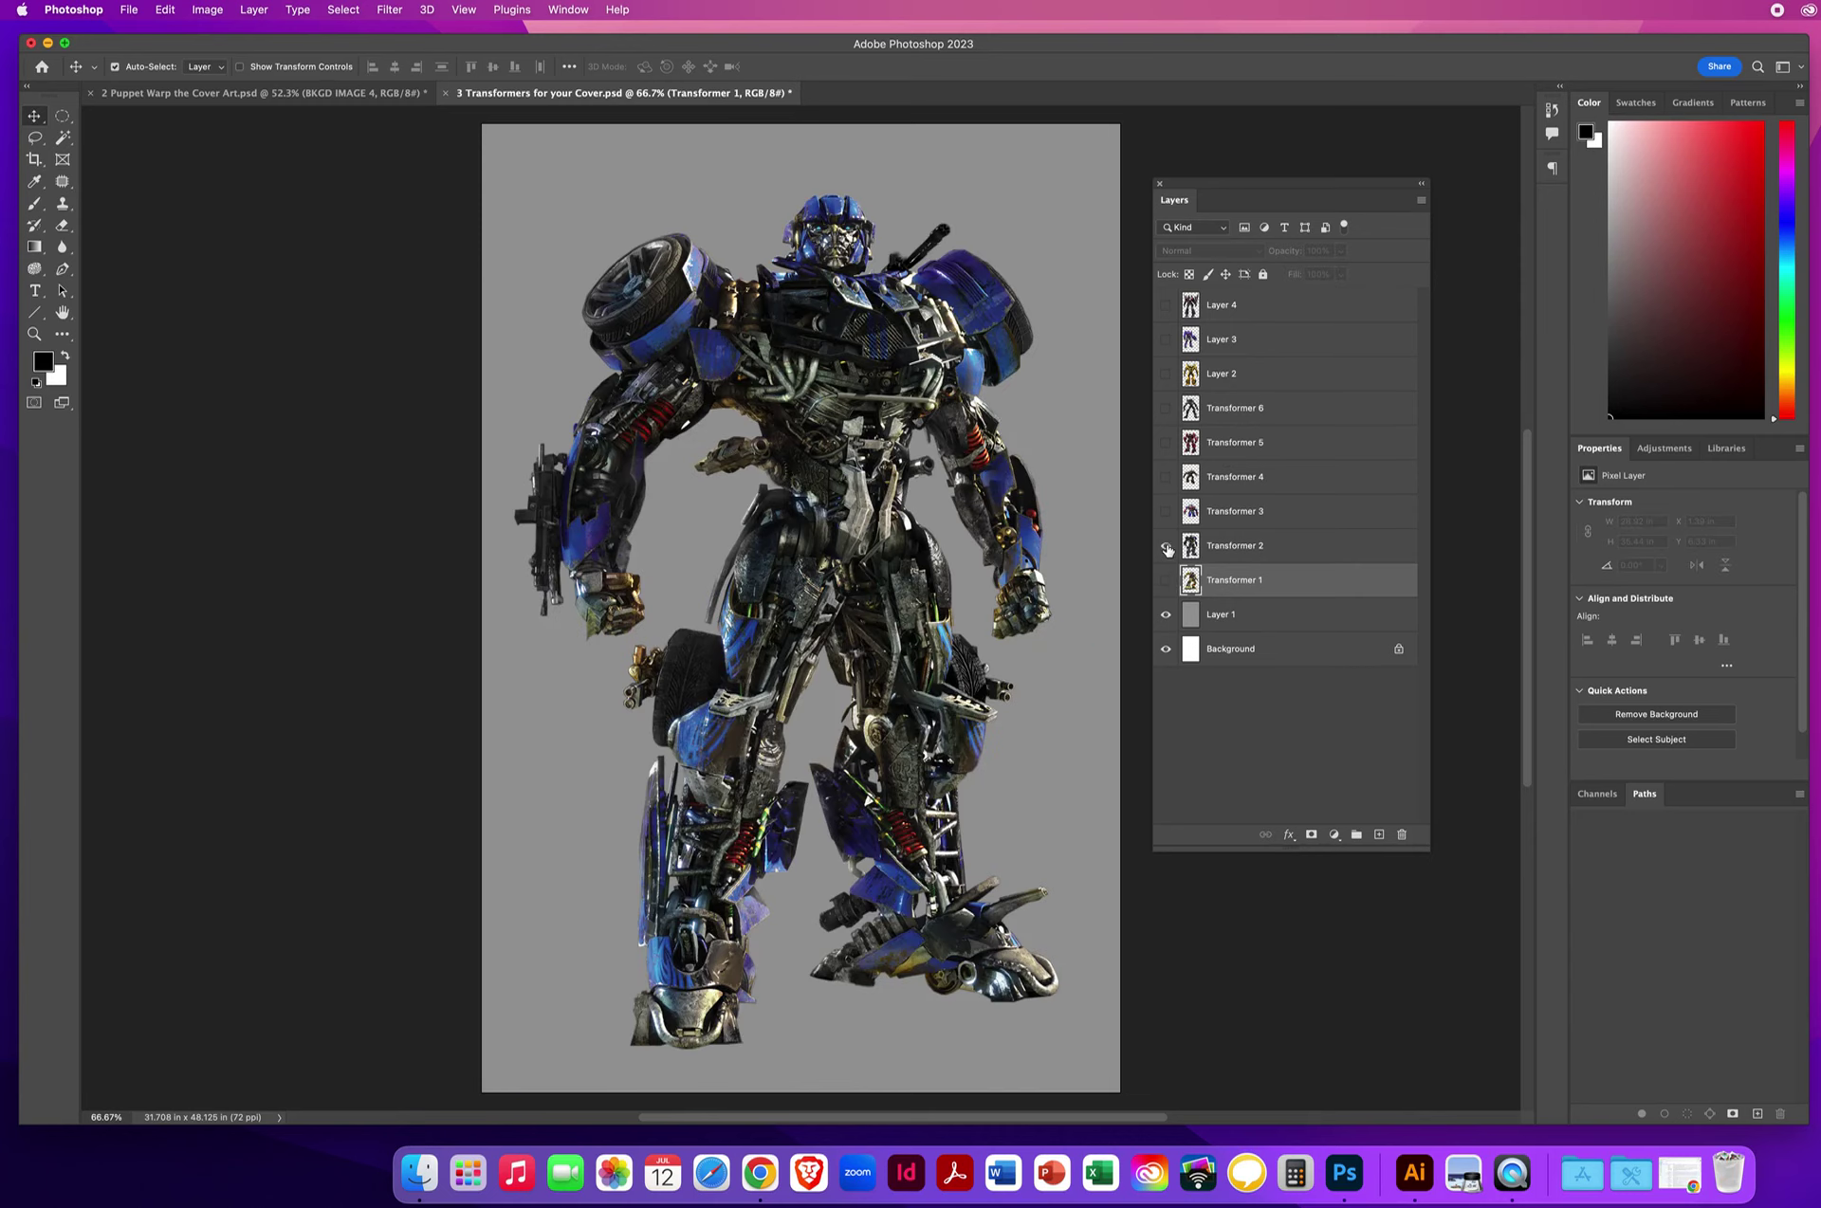
click(1167, 546)
click(1166, 512)
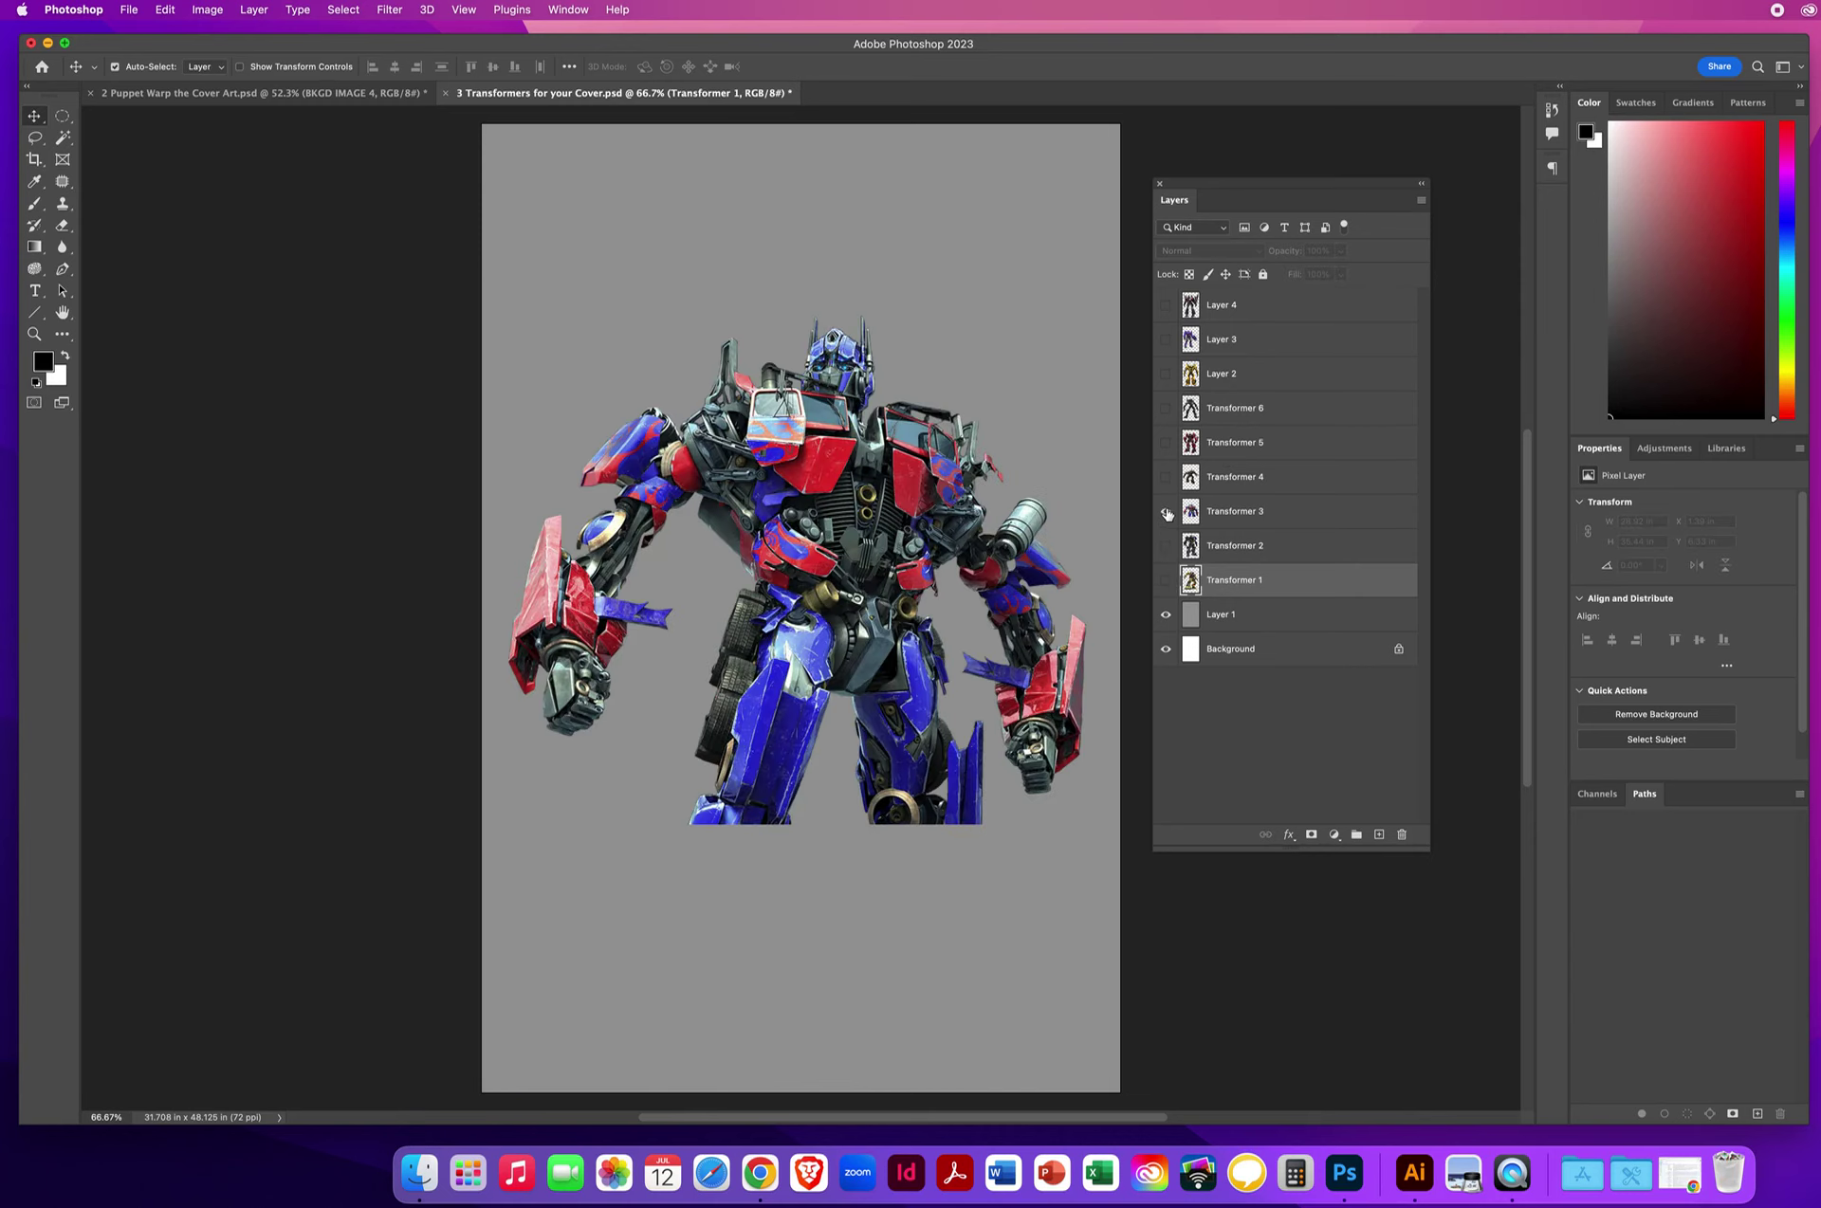
click(1166, 512)
click(1166, 478)
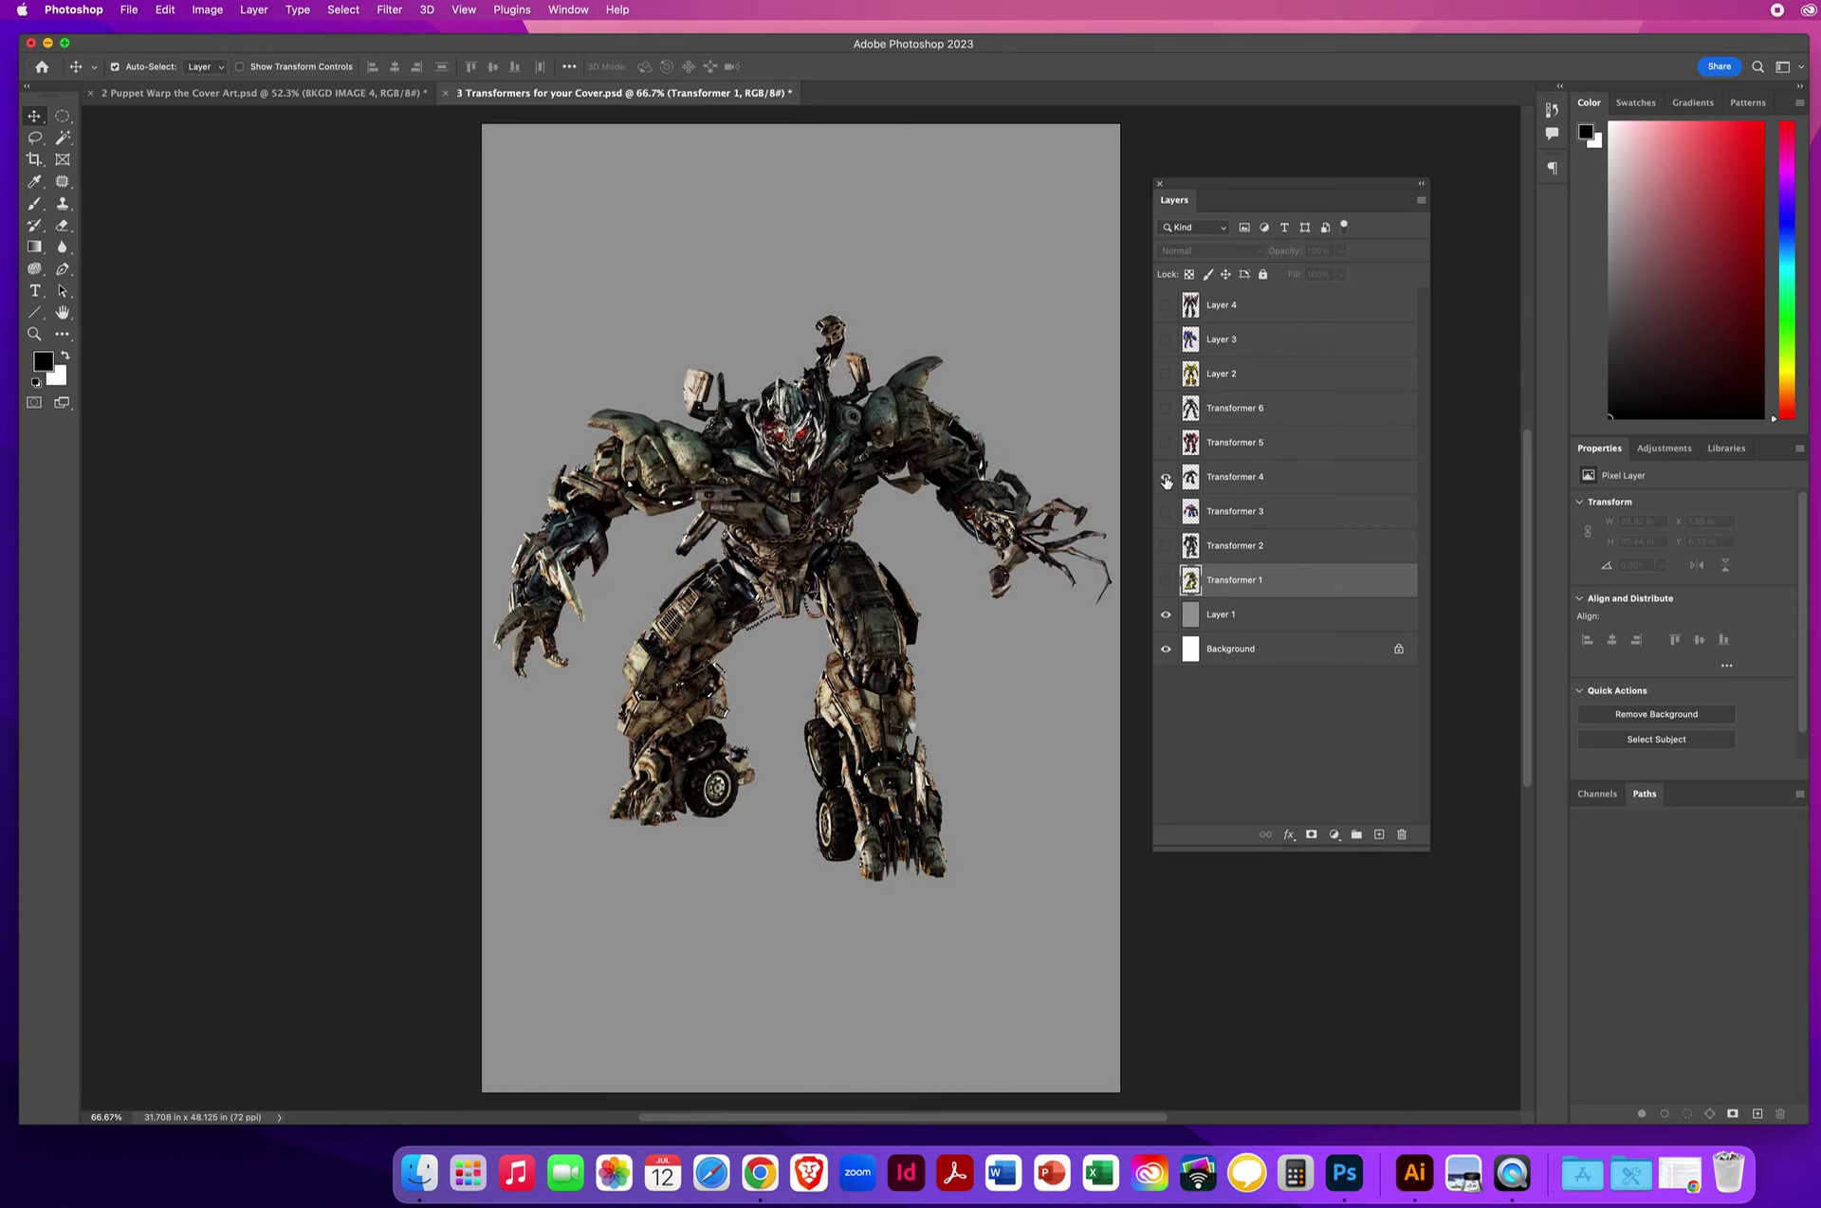
click(1166, 478)
click(1165, 444)
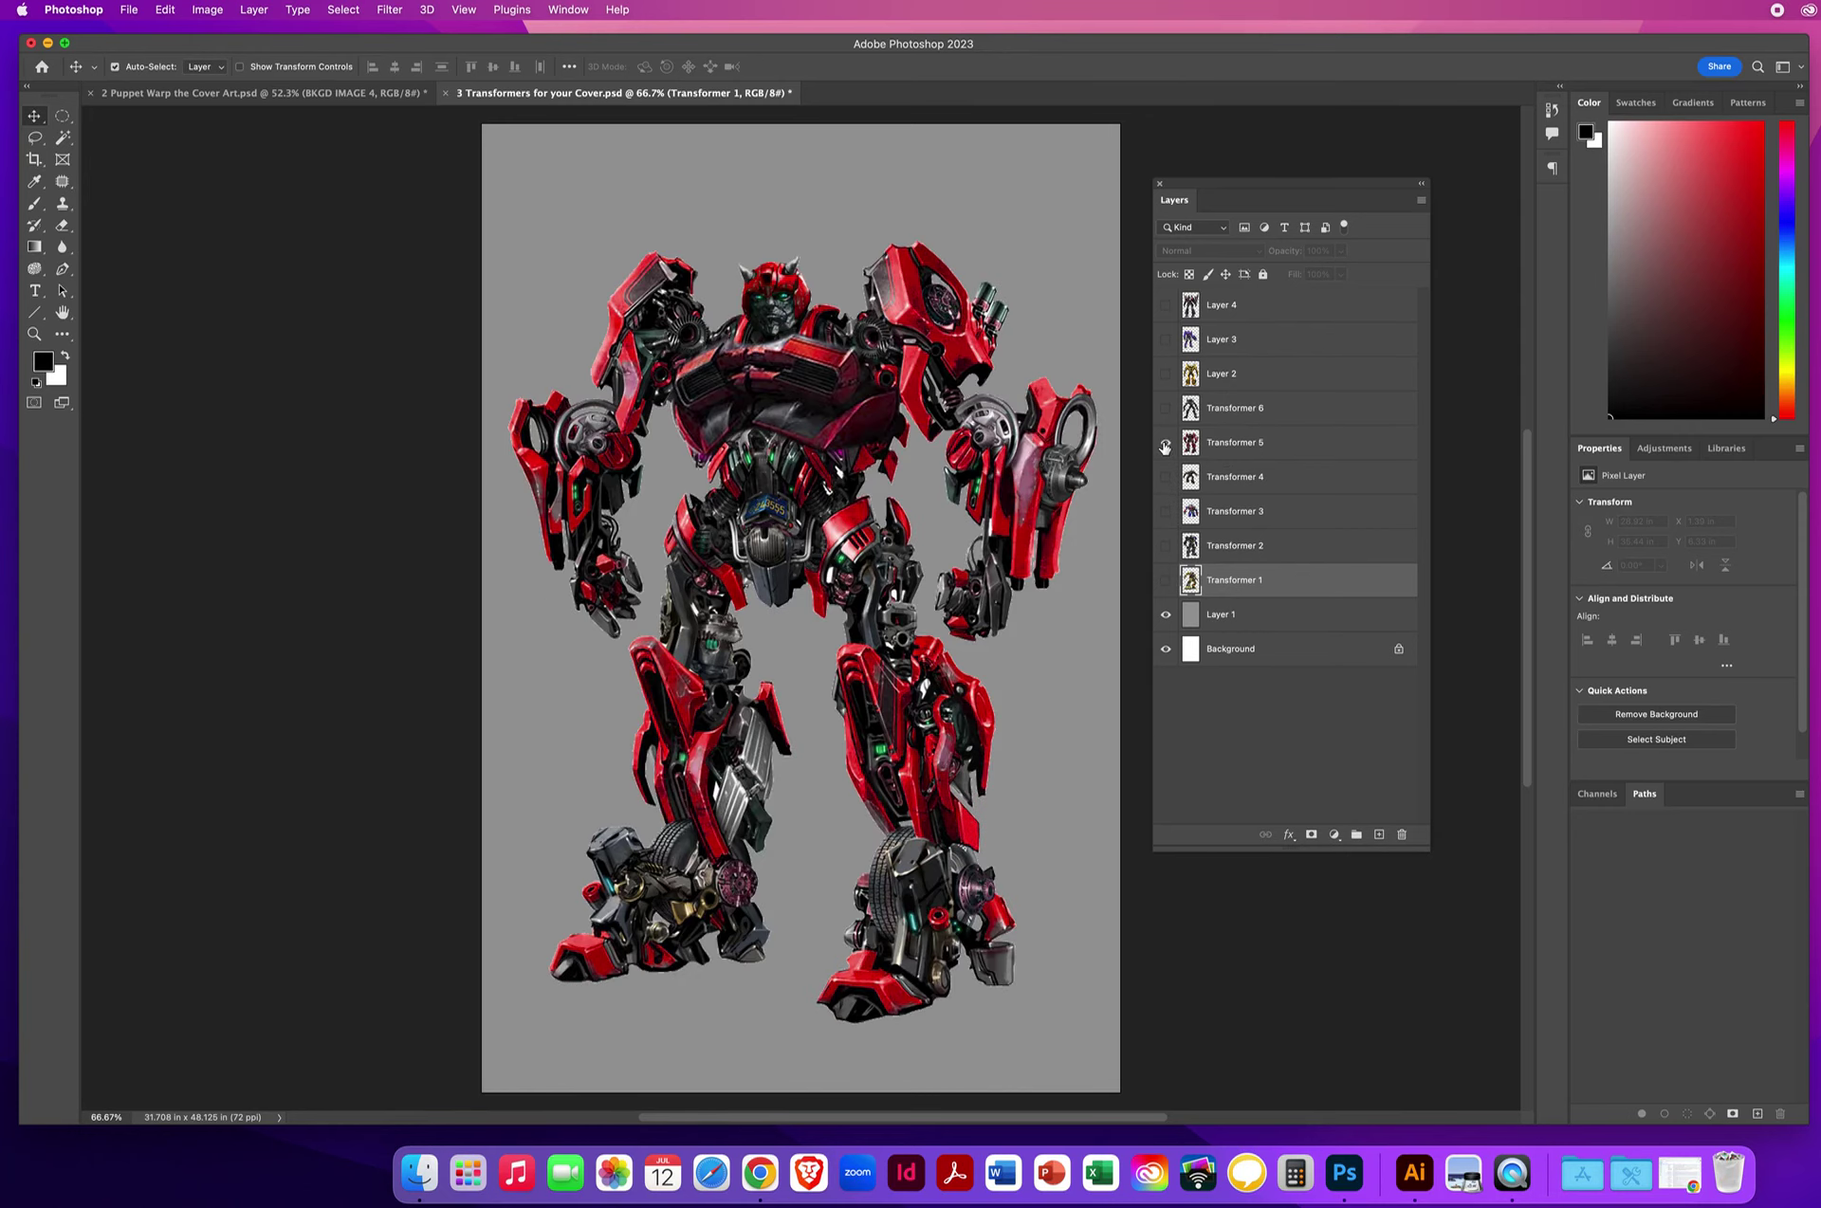
click(1165, 444)
click(1165, 408)
click(1166, 409)
Preview the robots on Layers 2, 3 and 4, then leave only Transformer 3 visible
click(1165, 374)
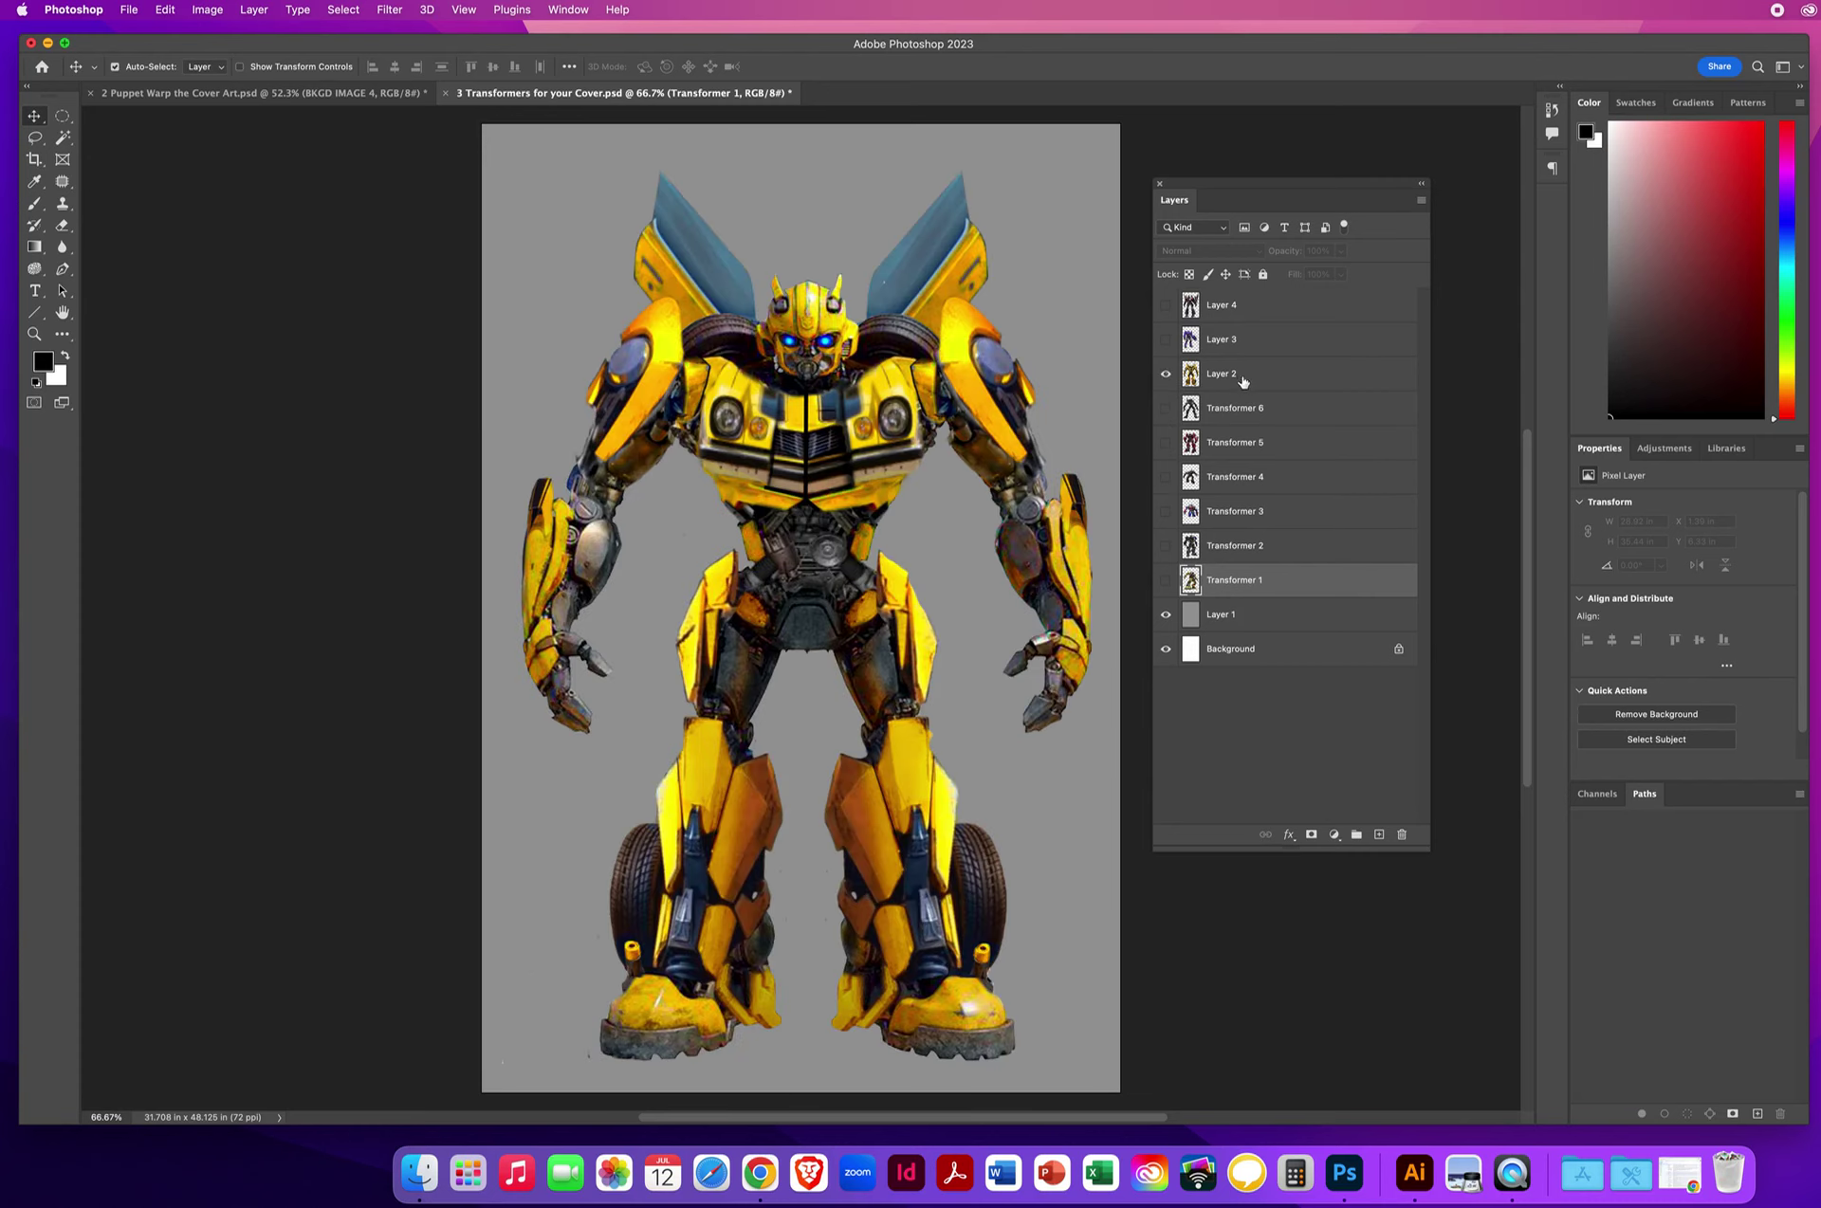
click(1166, 373)
click(1165, 340)
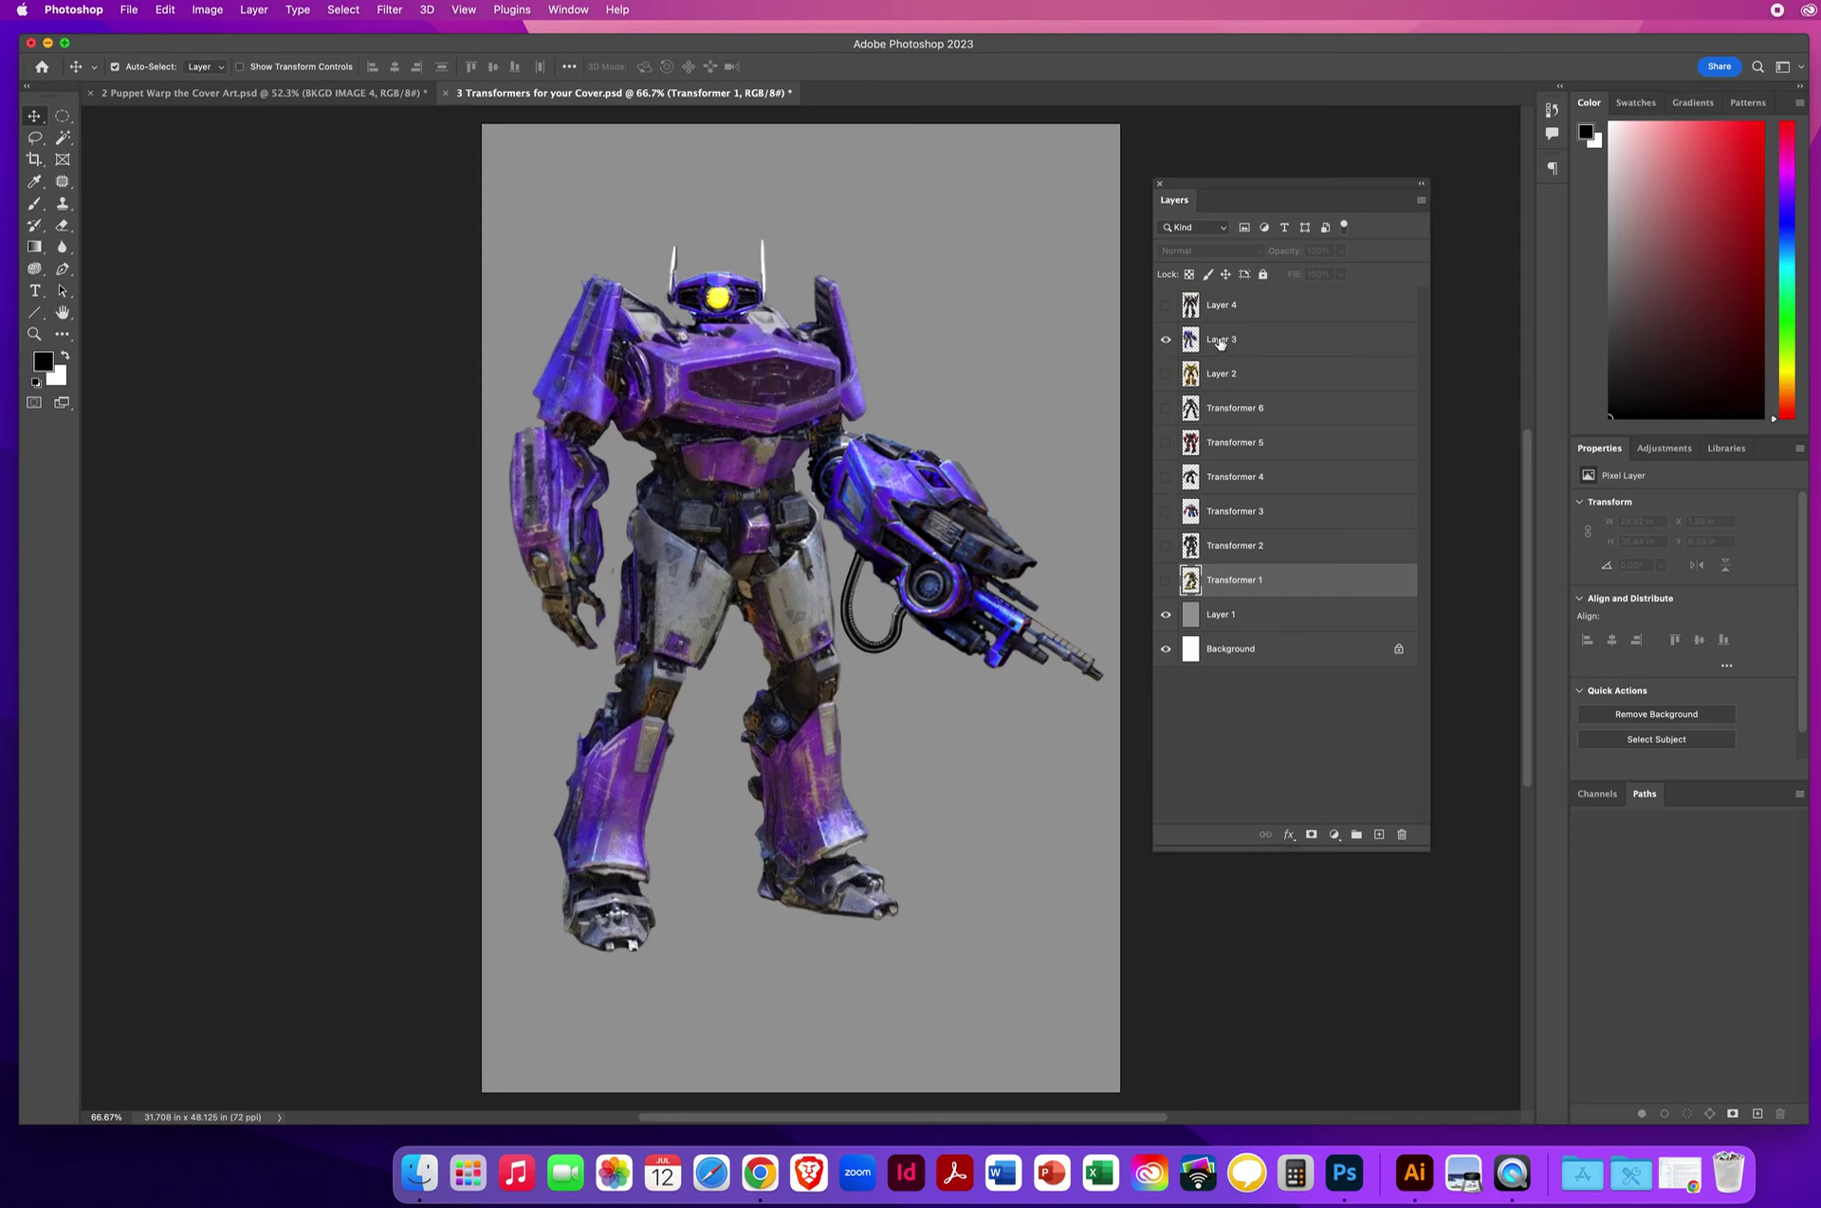
click(1221, 343)
click(1166, 340)
click(1165, 305)
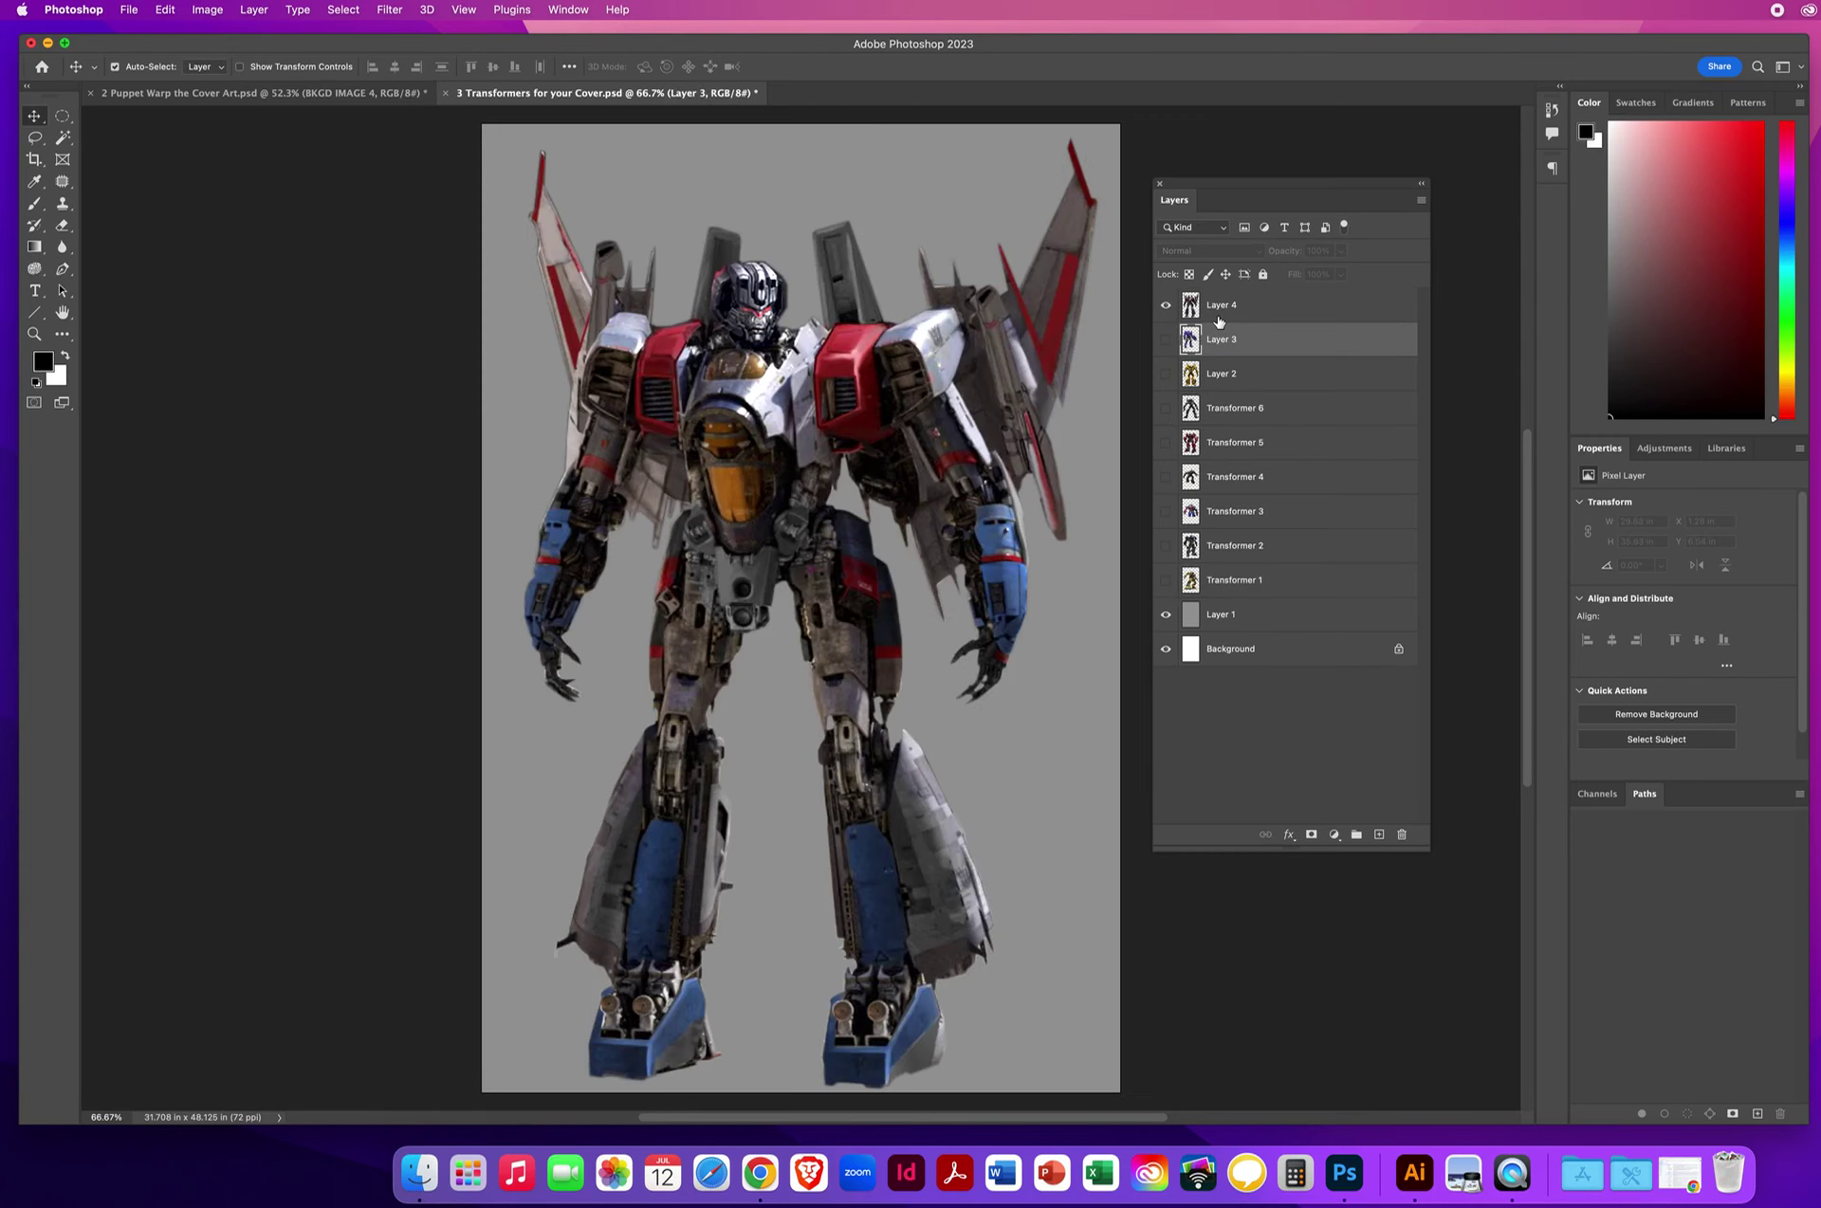
click(1166, 304)
click(1221, 520)
click(1166, 511)
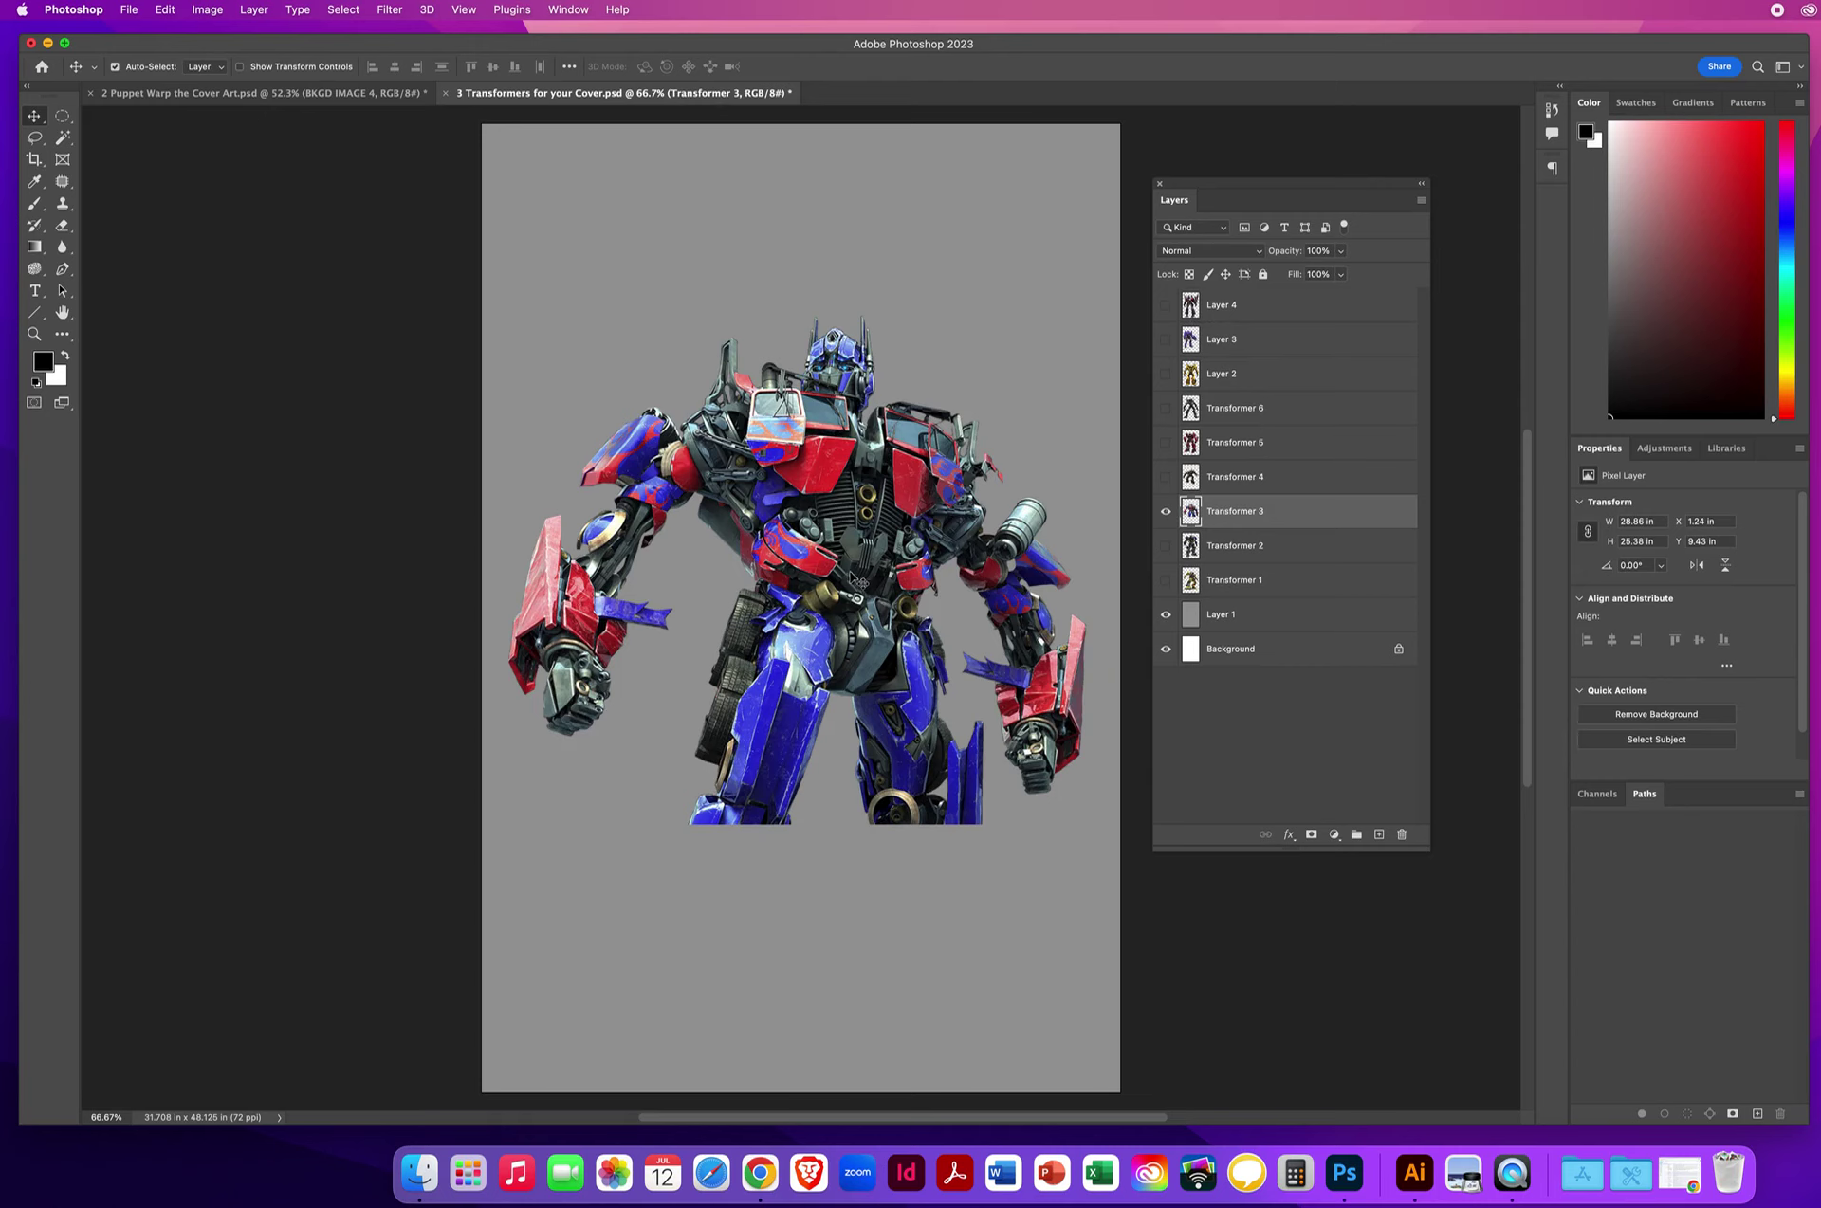
Drag the Transformer 3 robot onto the comic cover and hide BKGD IMAGE 2
drag(820, 465, 334, 96)
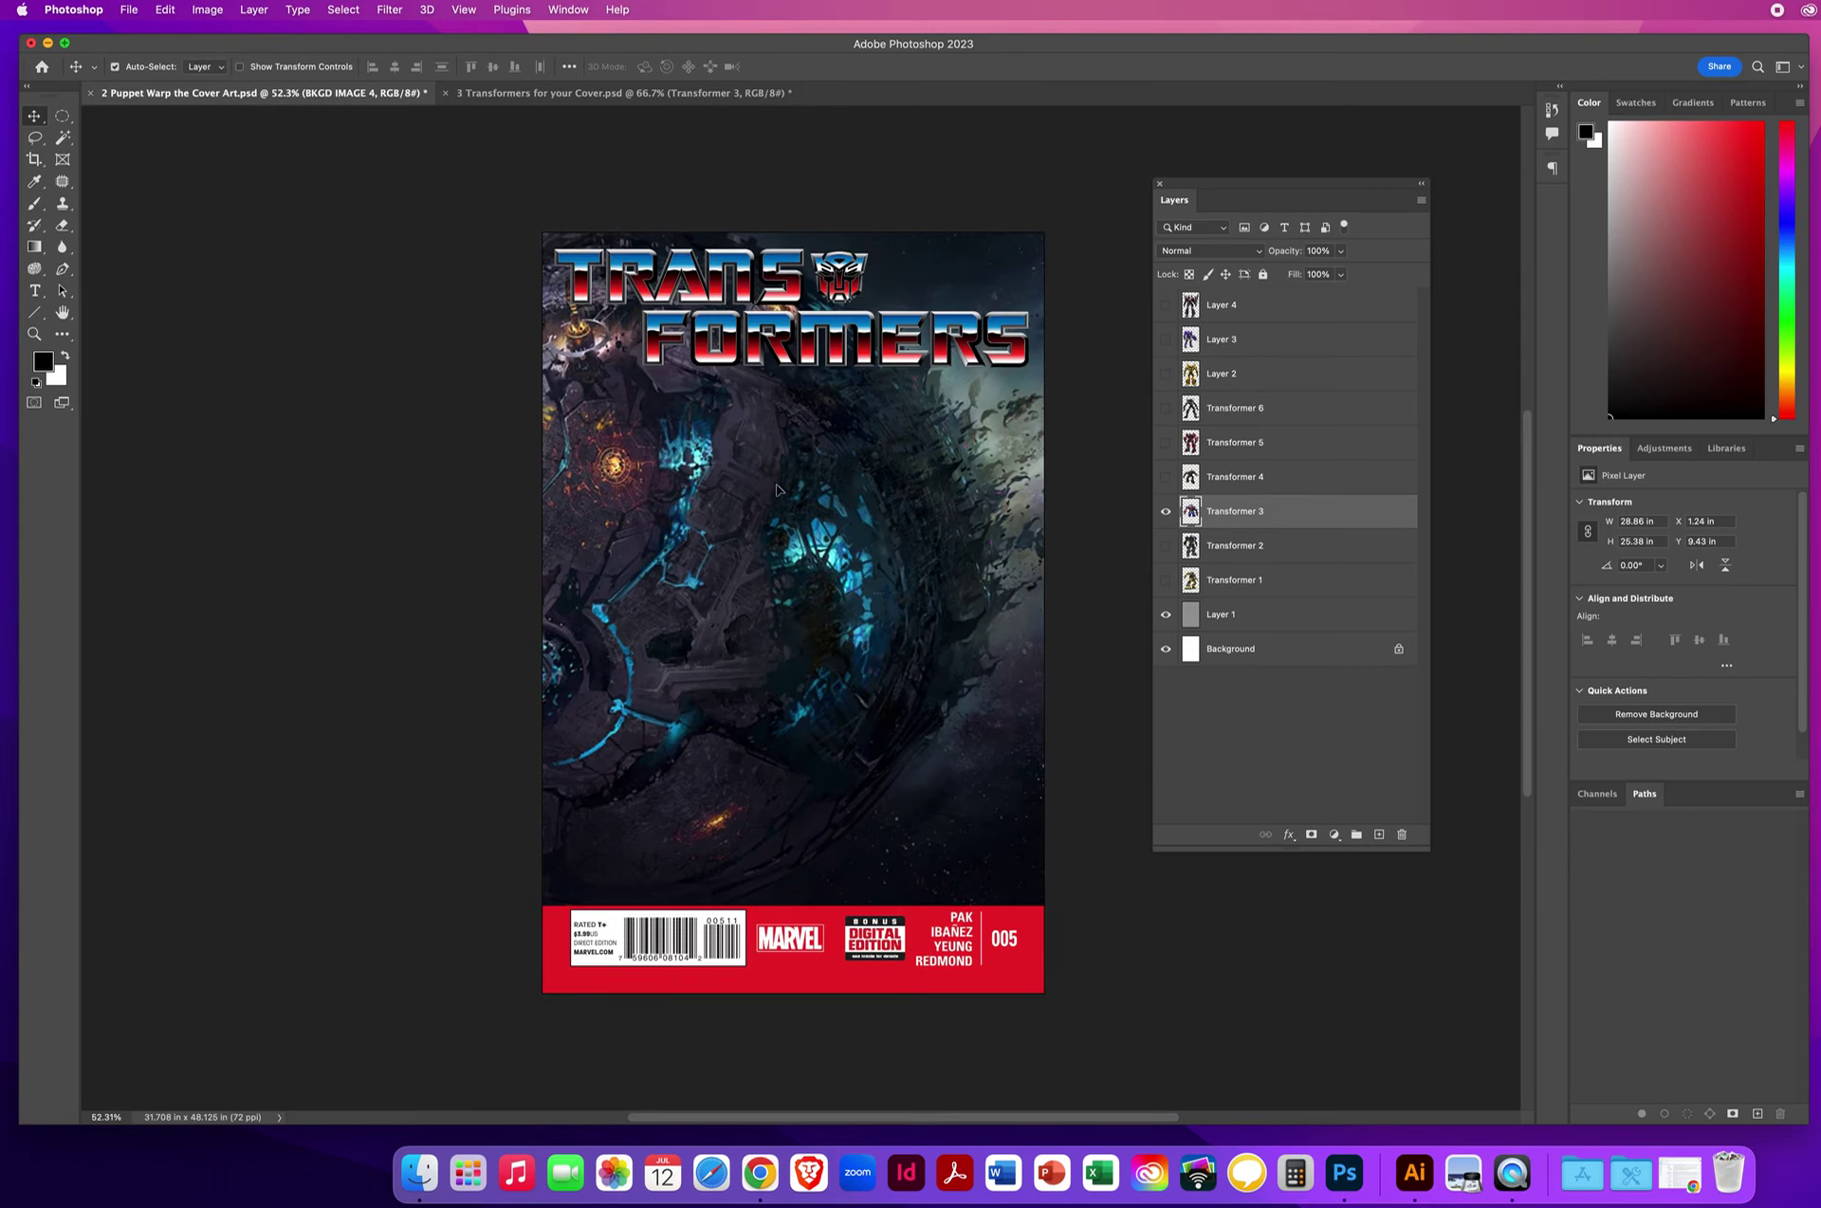
drag(777, 489, 808, 551)
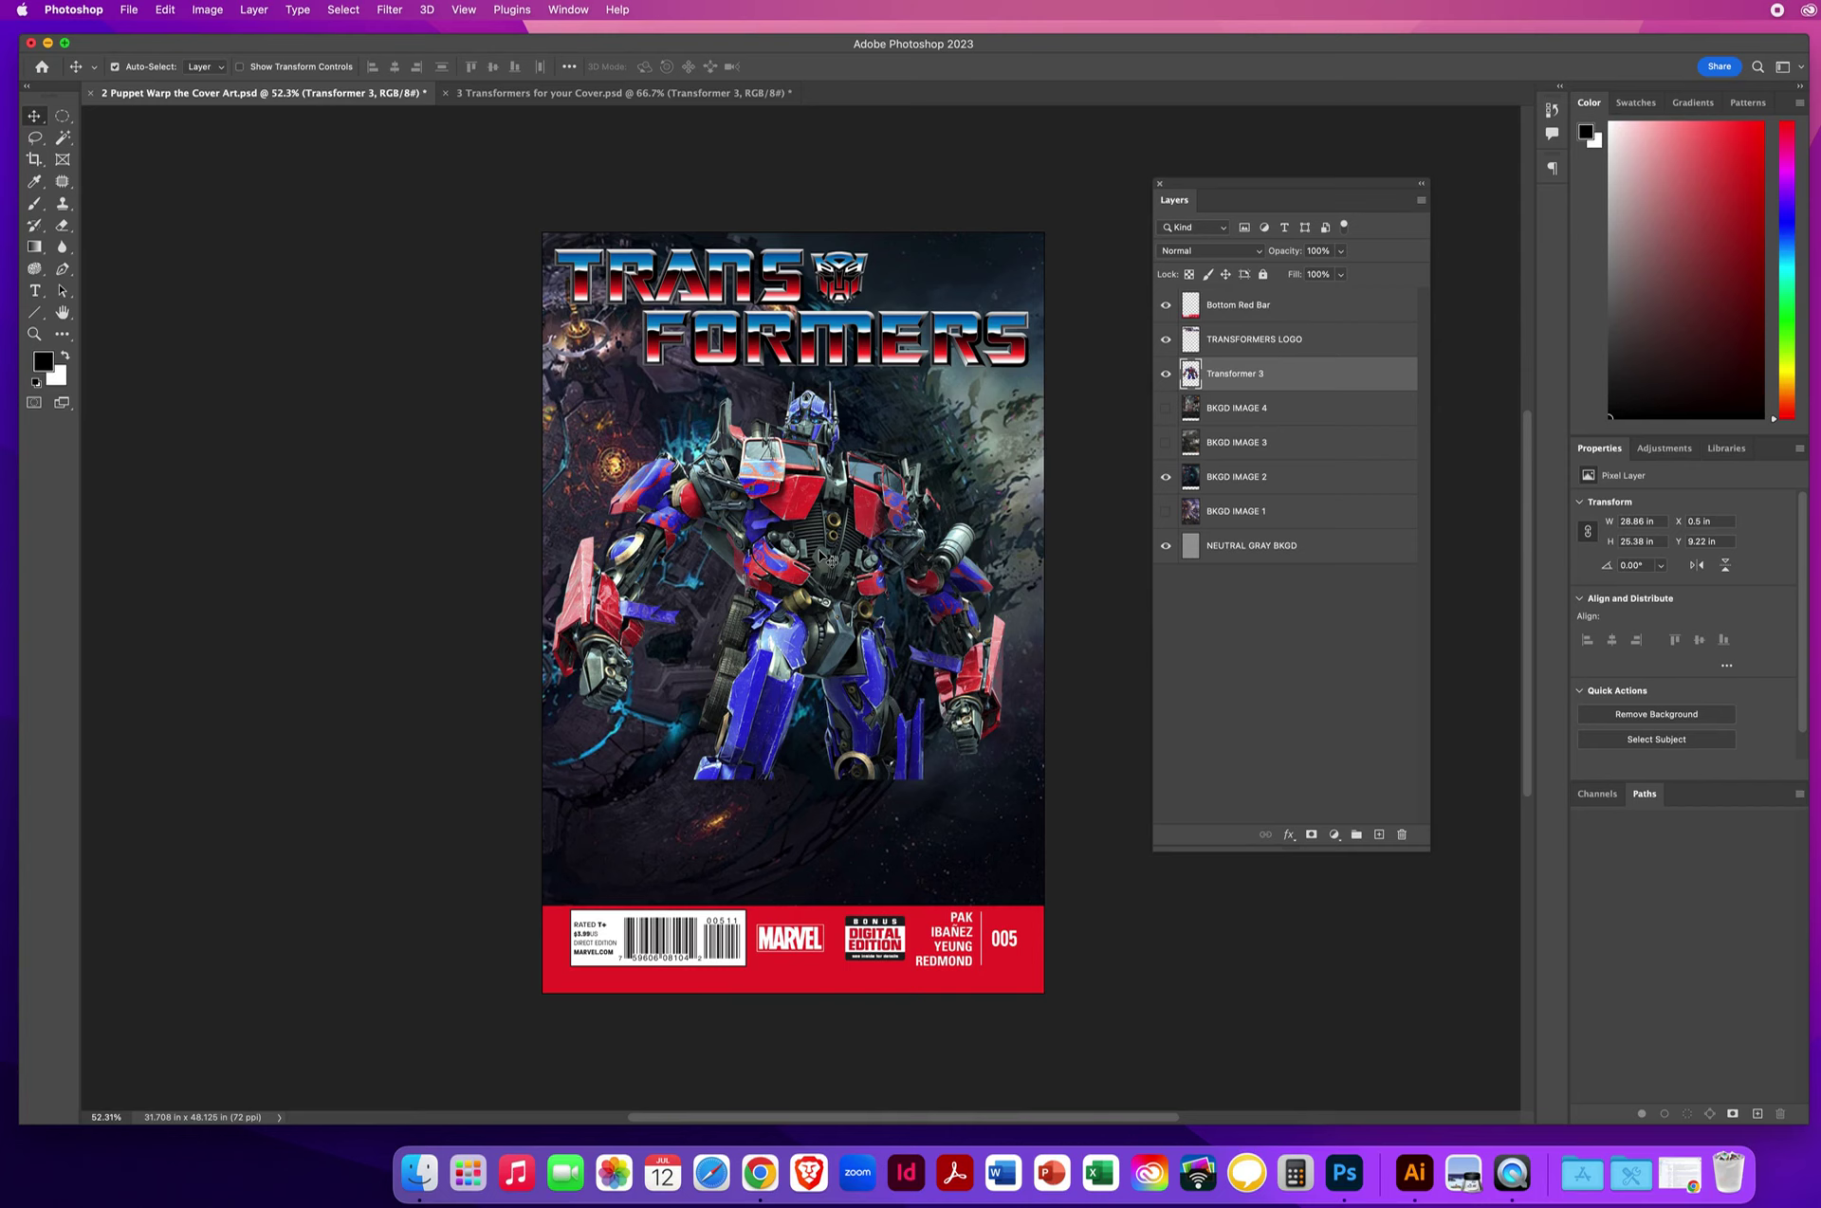
click(1166, 477)
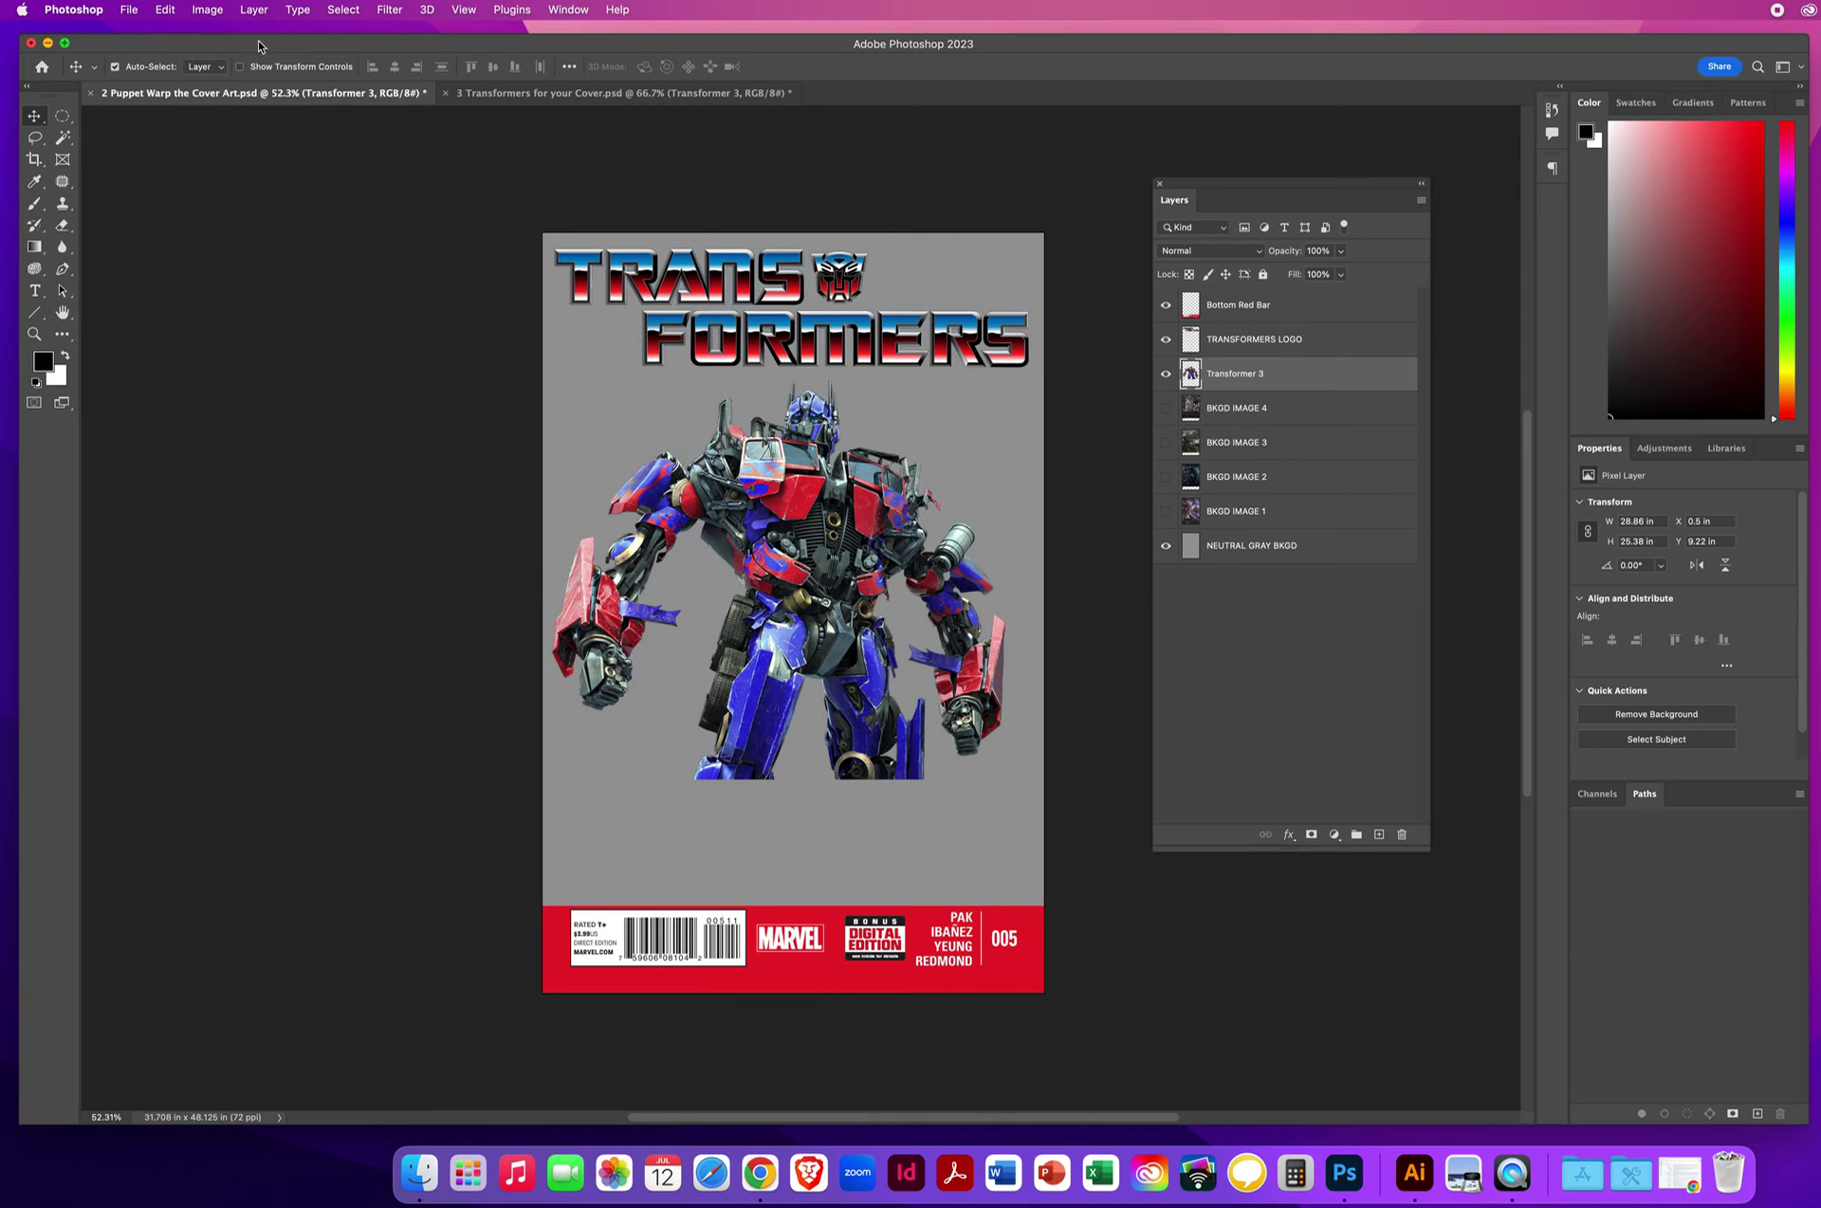
Start Edit > Puppet Warp and pin the robot's shoulders, arms and hands
click(164, 12)
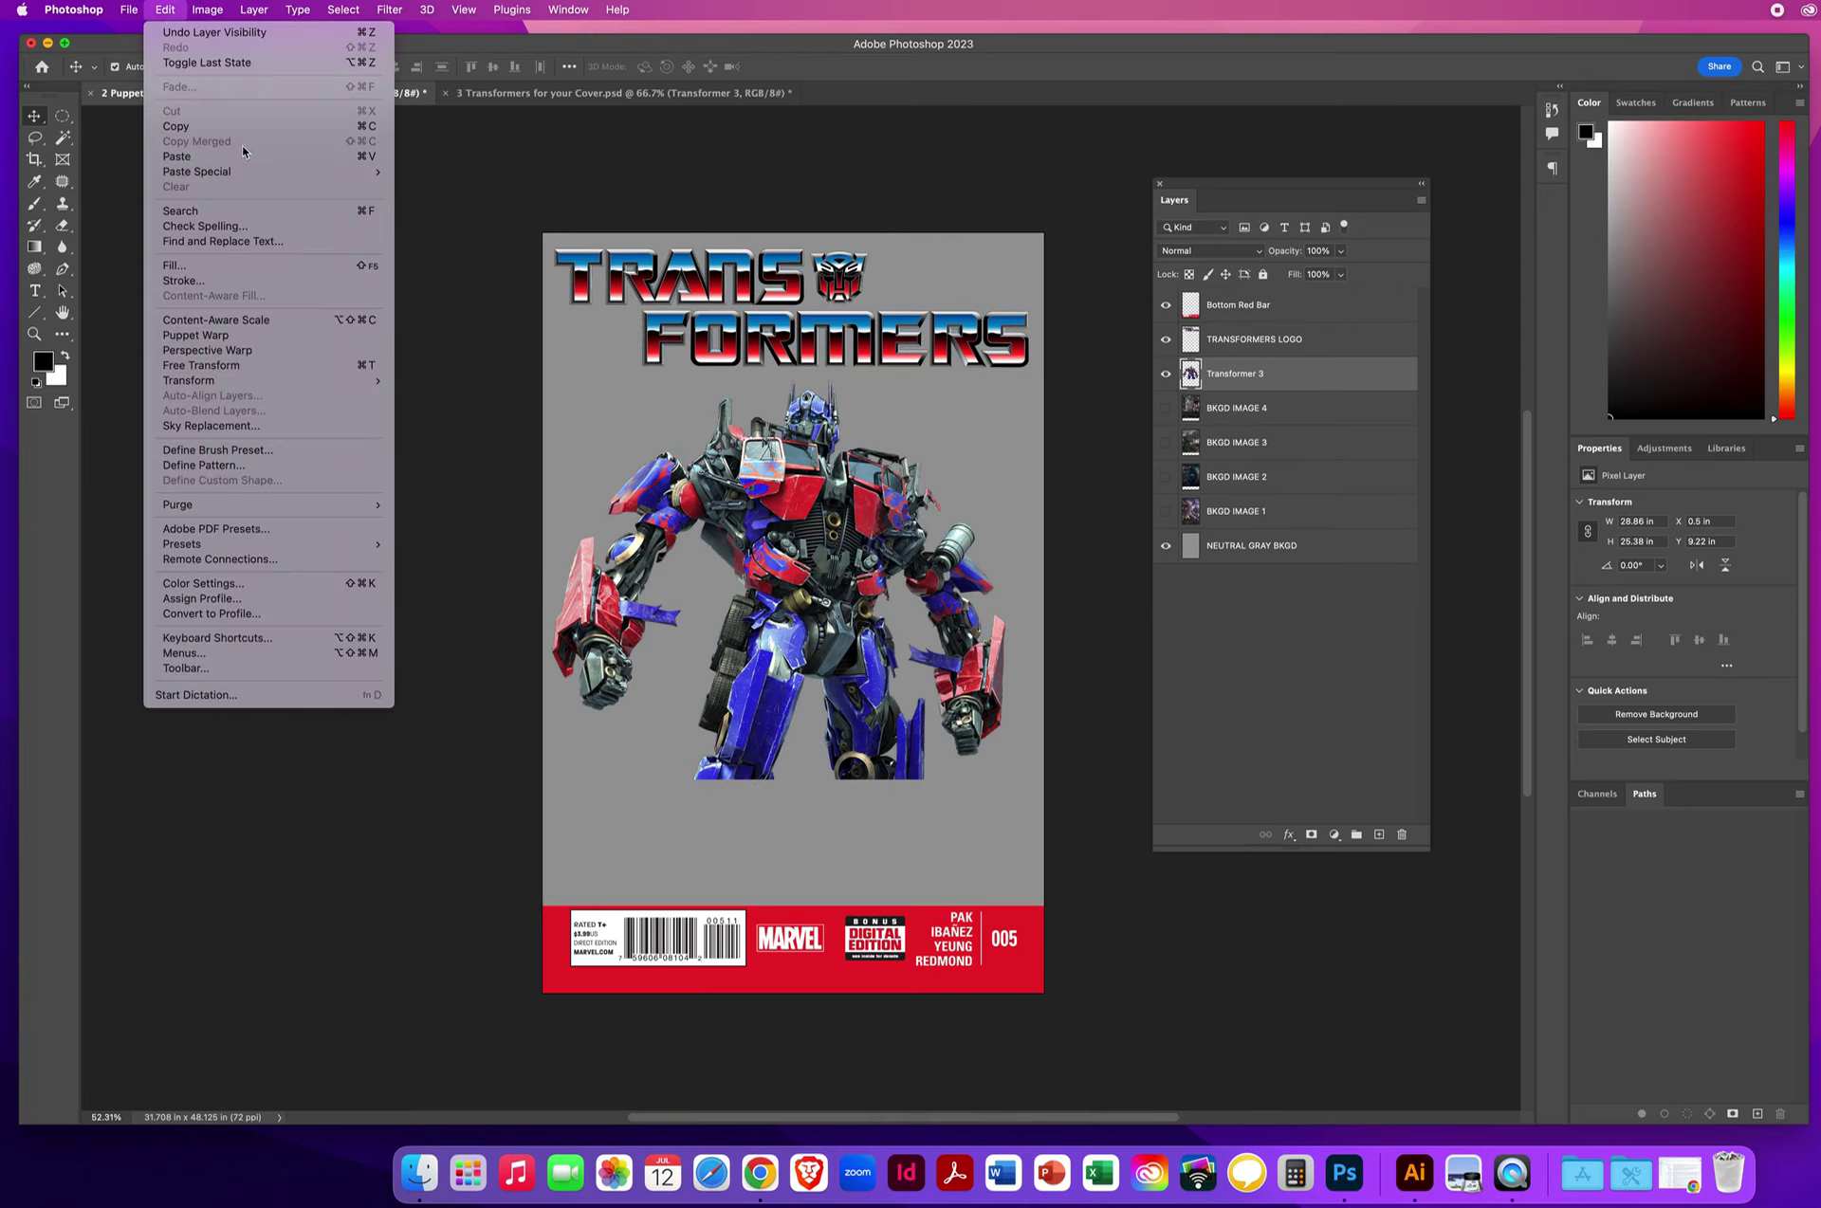
click(248, 339)
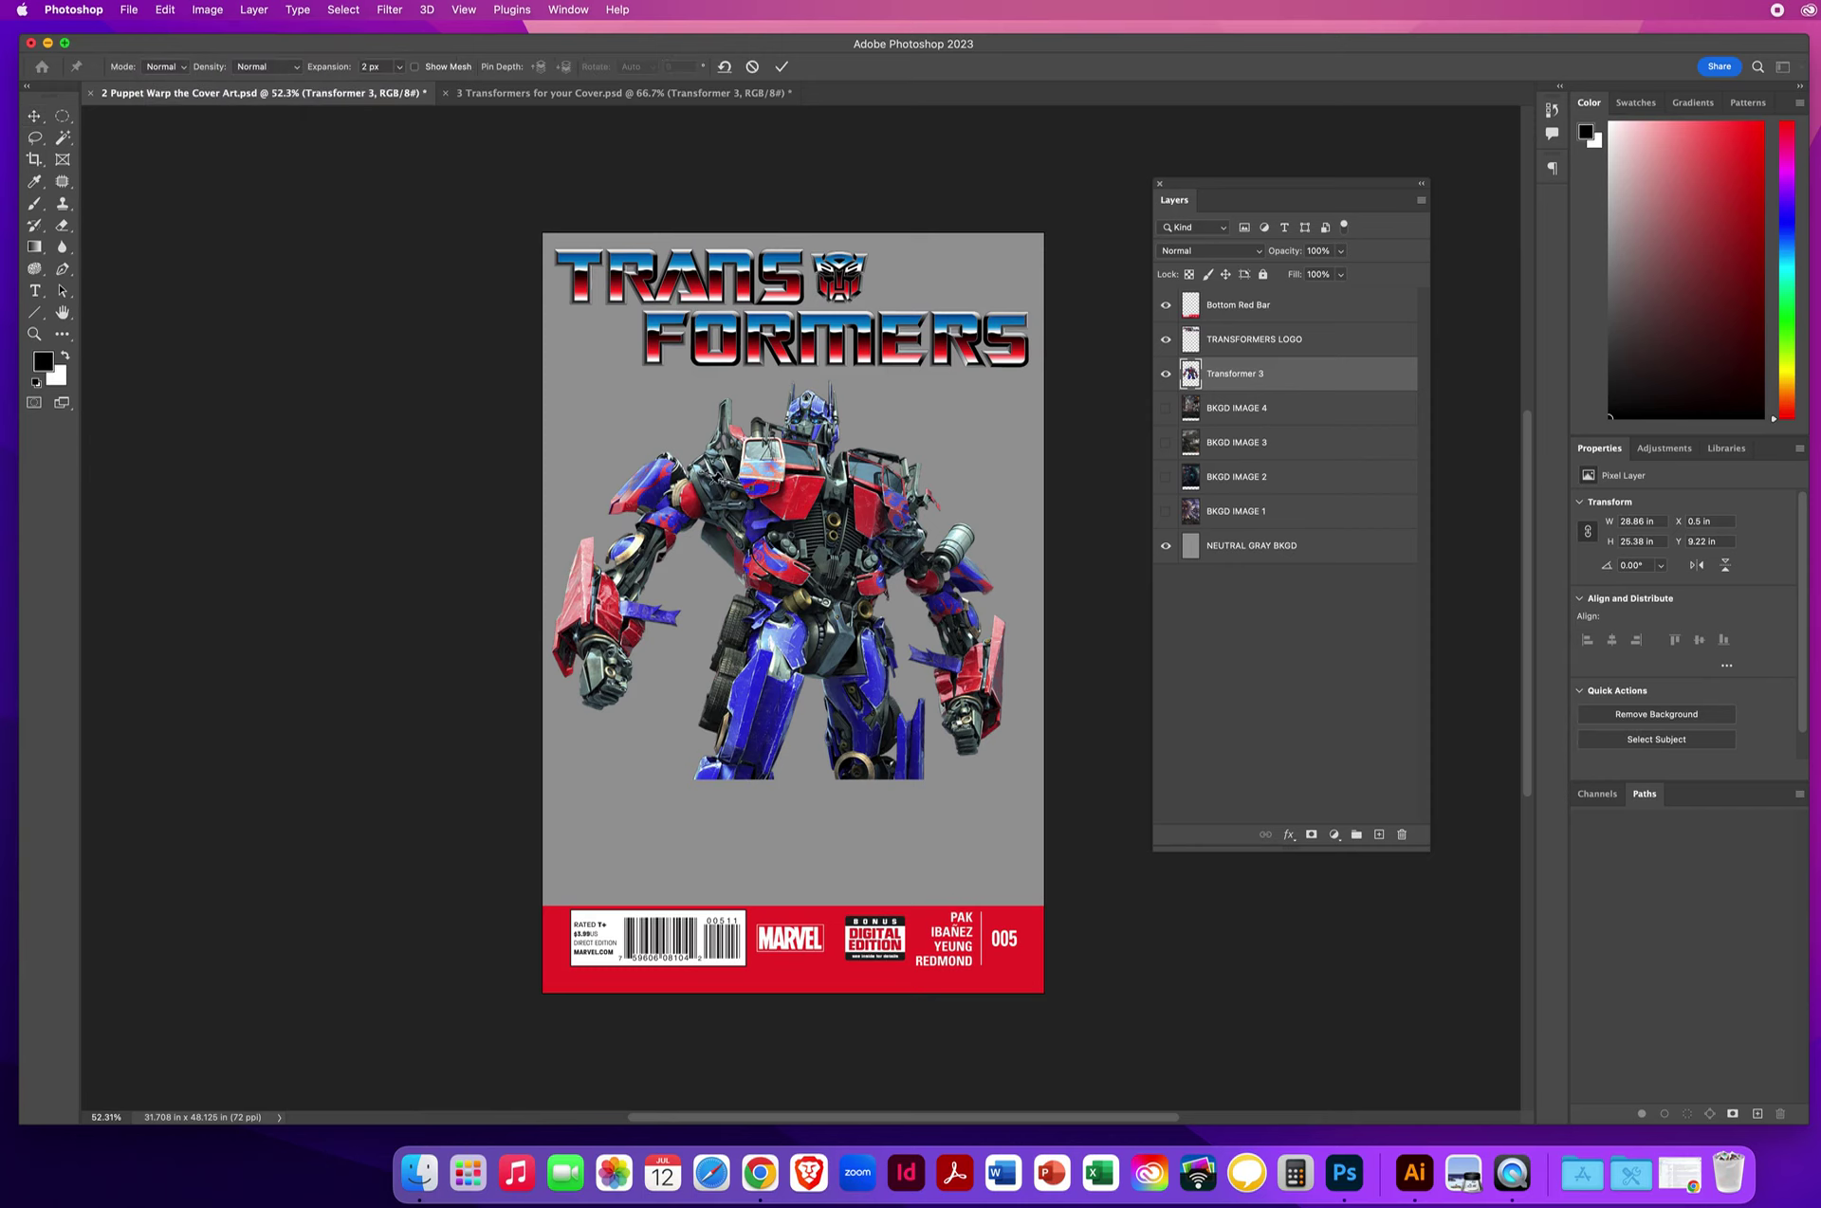
click(709, 484)
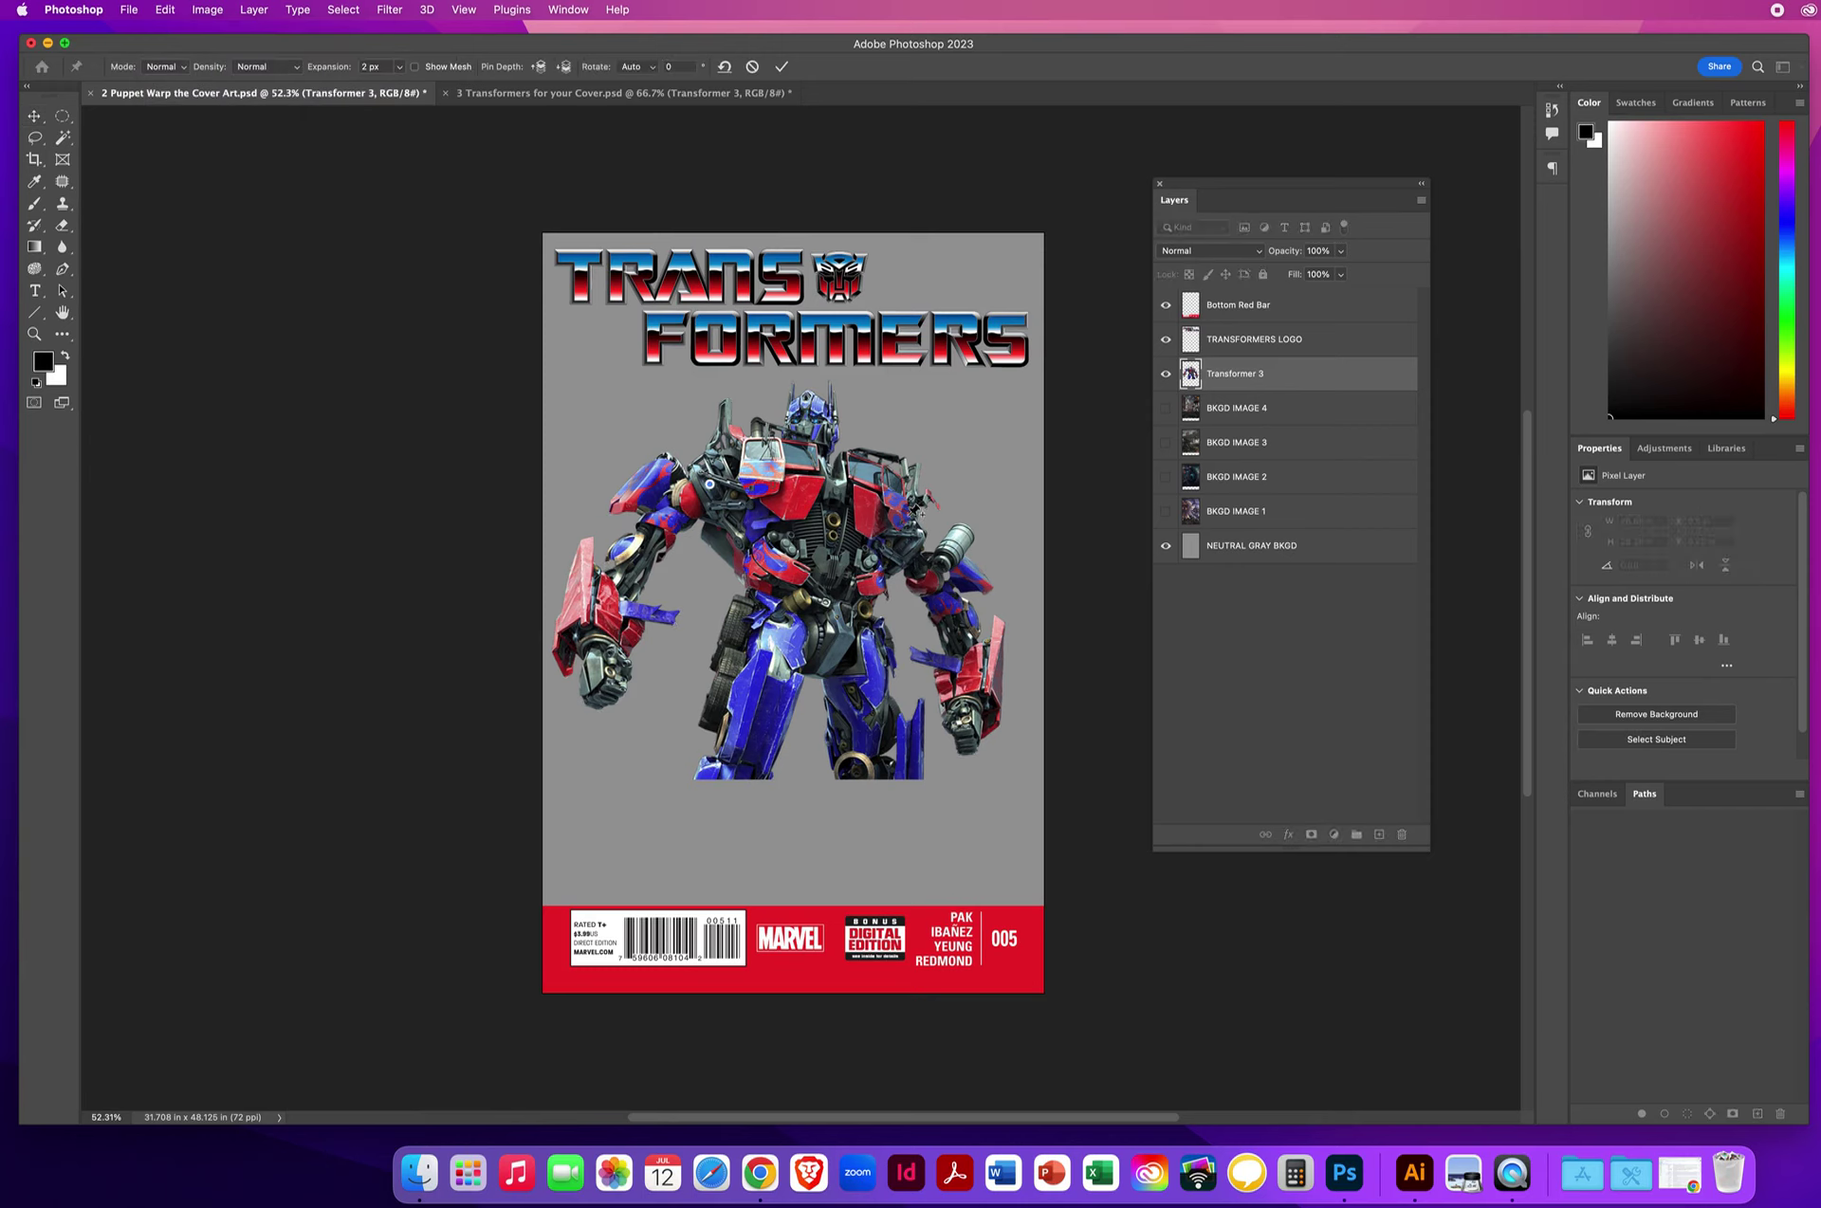
click(908, 518)
click(643, 558)
click(954, 623)
click(601, 645)
click(975, 700)
Add pins across the robot's chest, midsection, waist, hips and legs
click(787, 464)
click(864, 485)
click(833, 540)
click(766, 567)
click(858, 583)
click(825, 656)
click(769, 656)
click(744, 759)
click(859, 682)
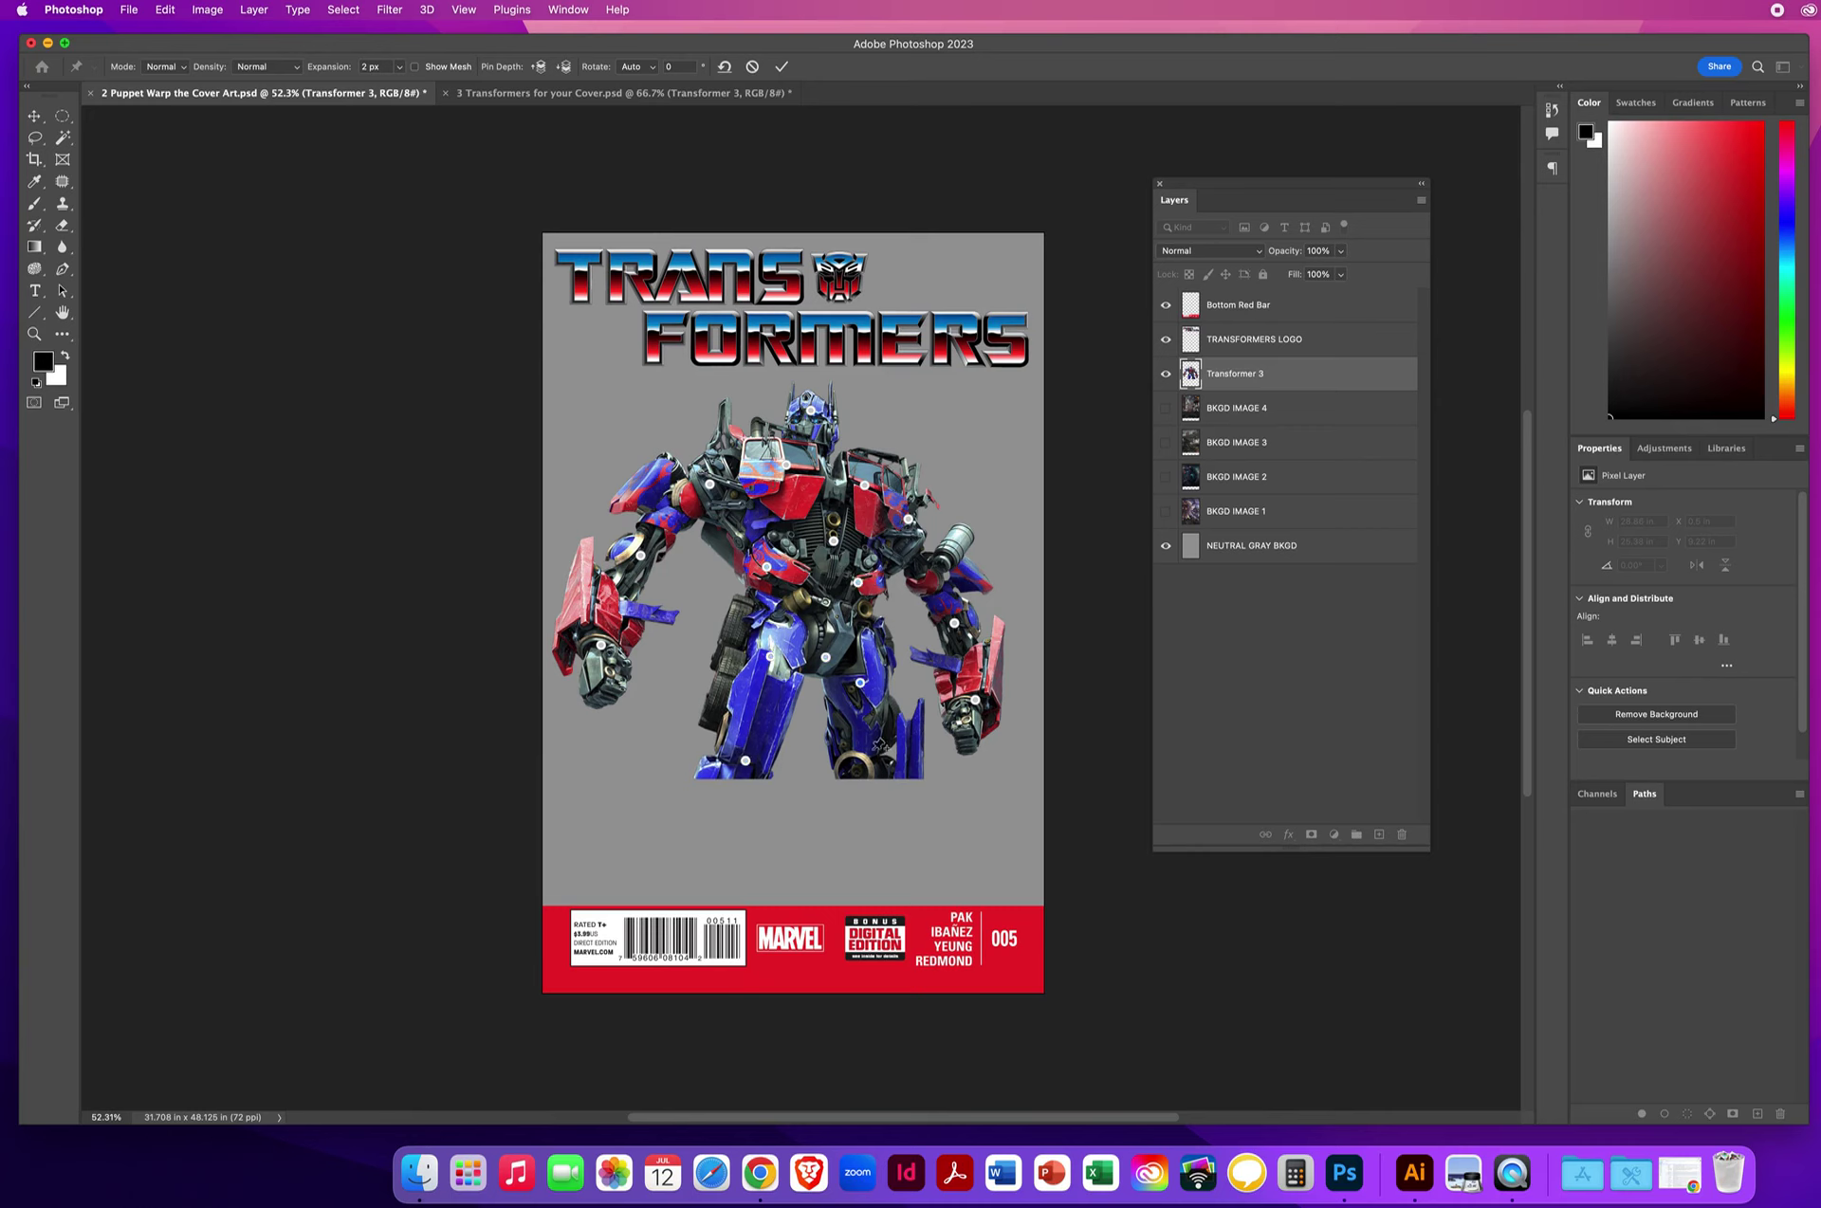
click(868, 764)
Bend the left fist and shield inward and up across the body
drag(600, 643, 663, 610)
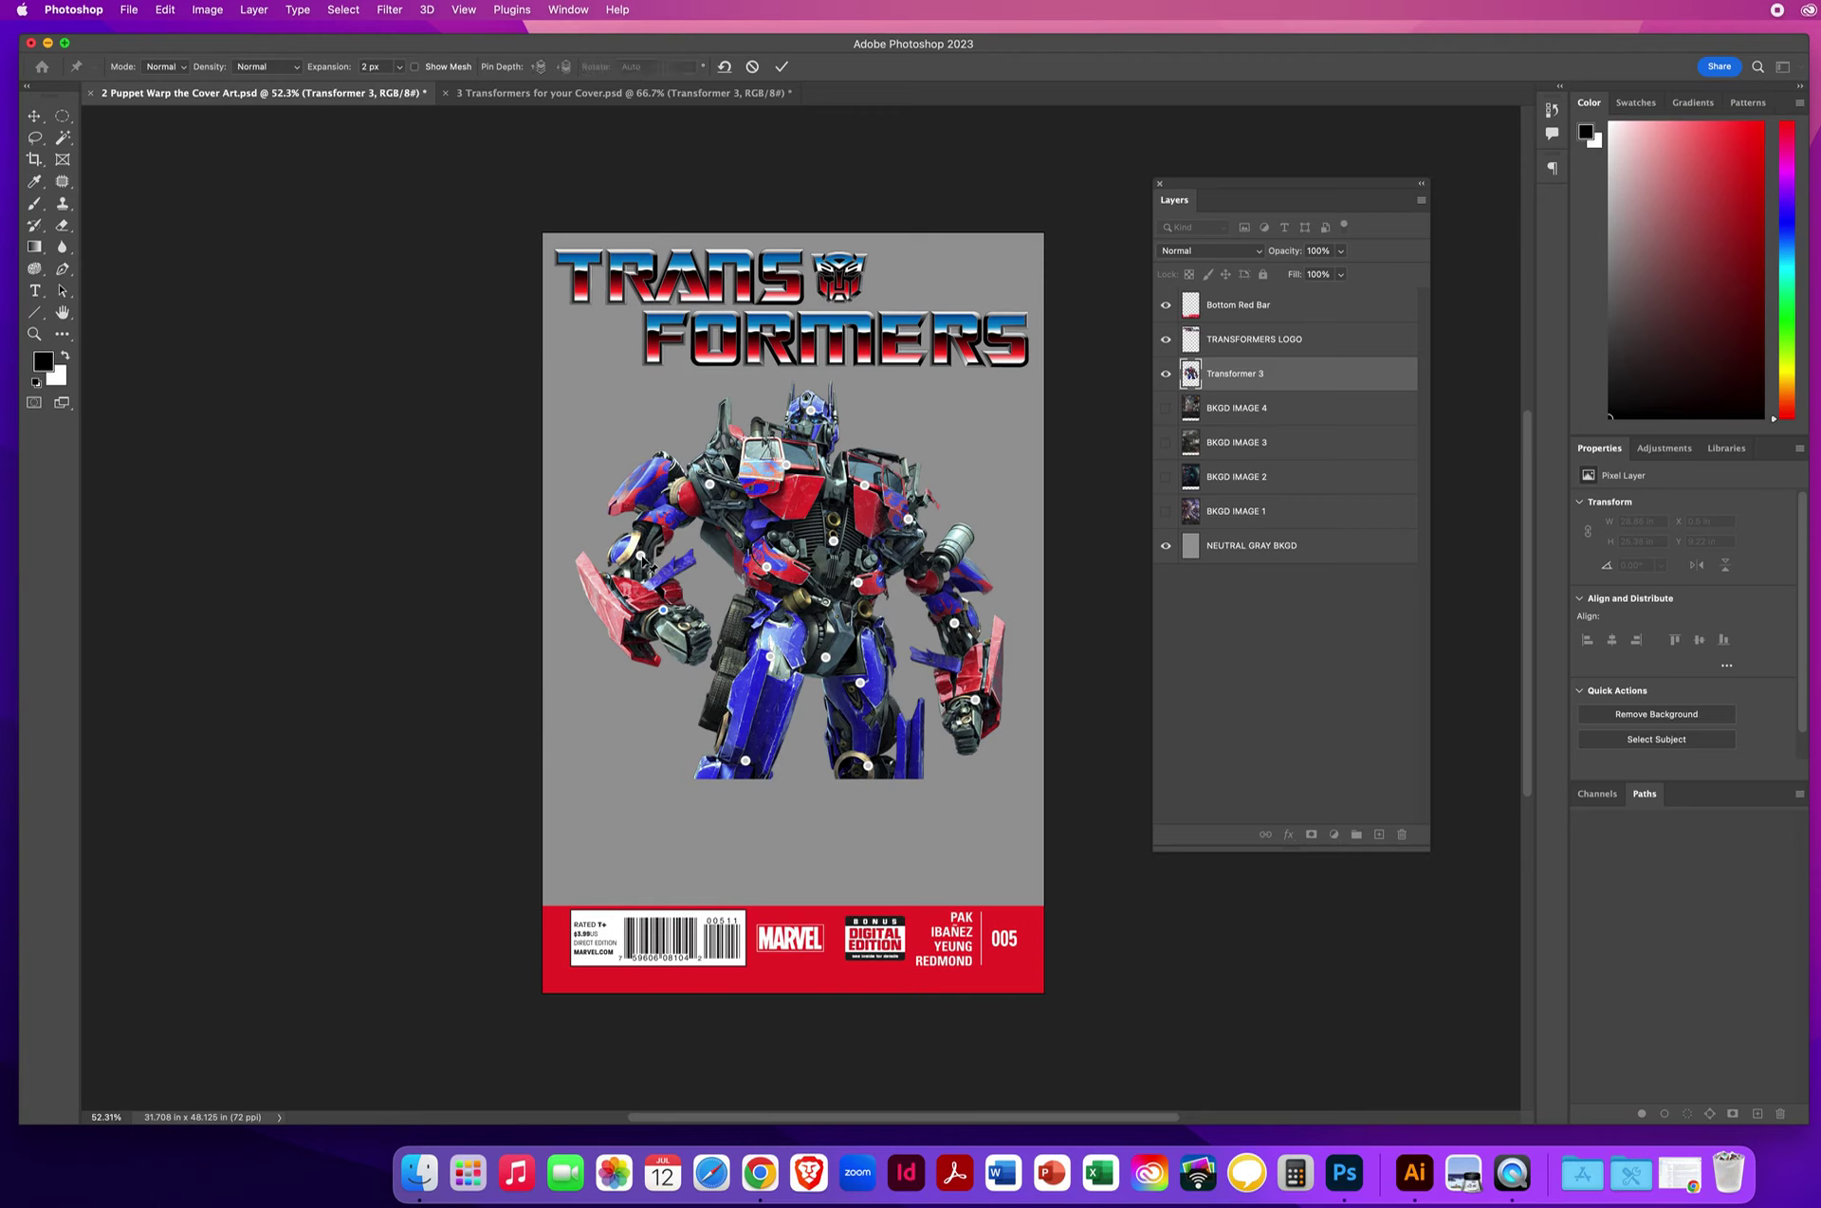
mouse_move(664, 609)
mouse_down()
mouse_move(658, 593)
mouse_move(690, 602)
mouse_up()
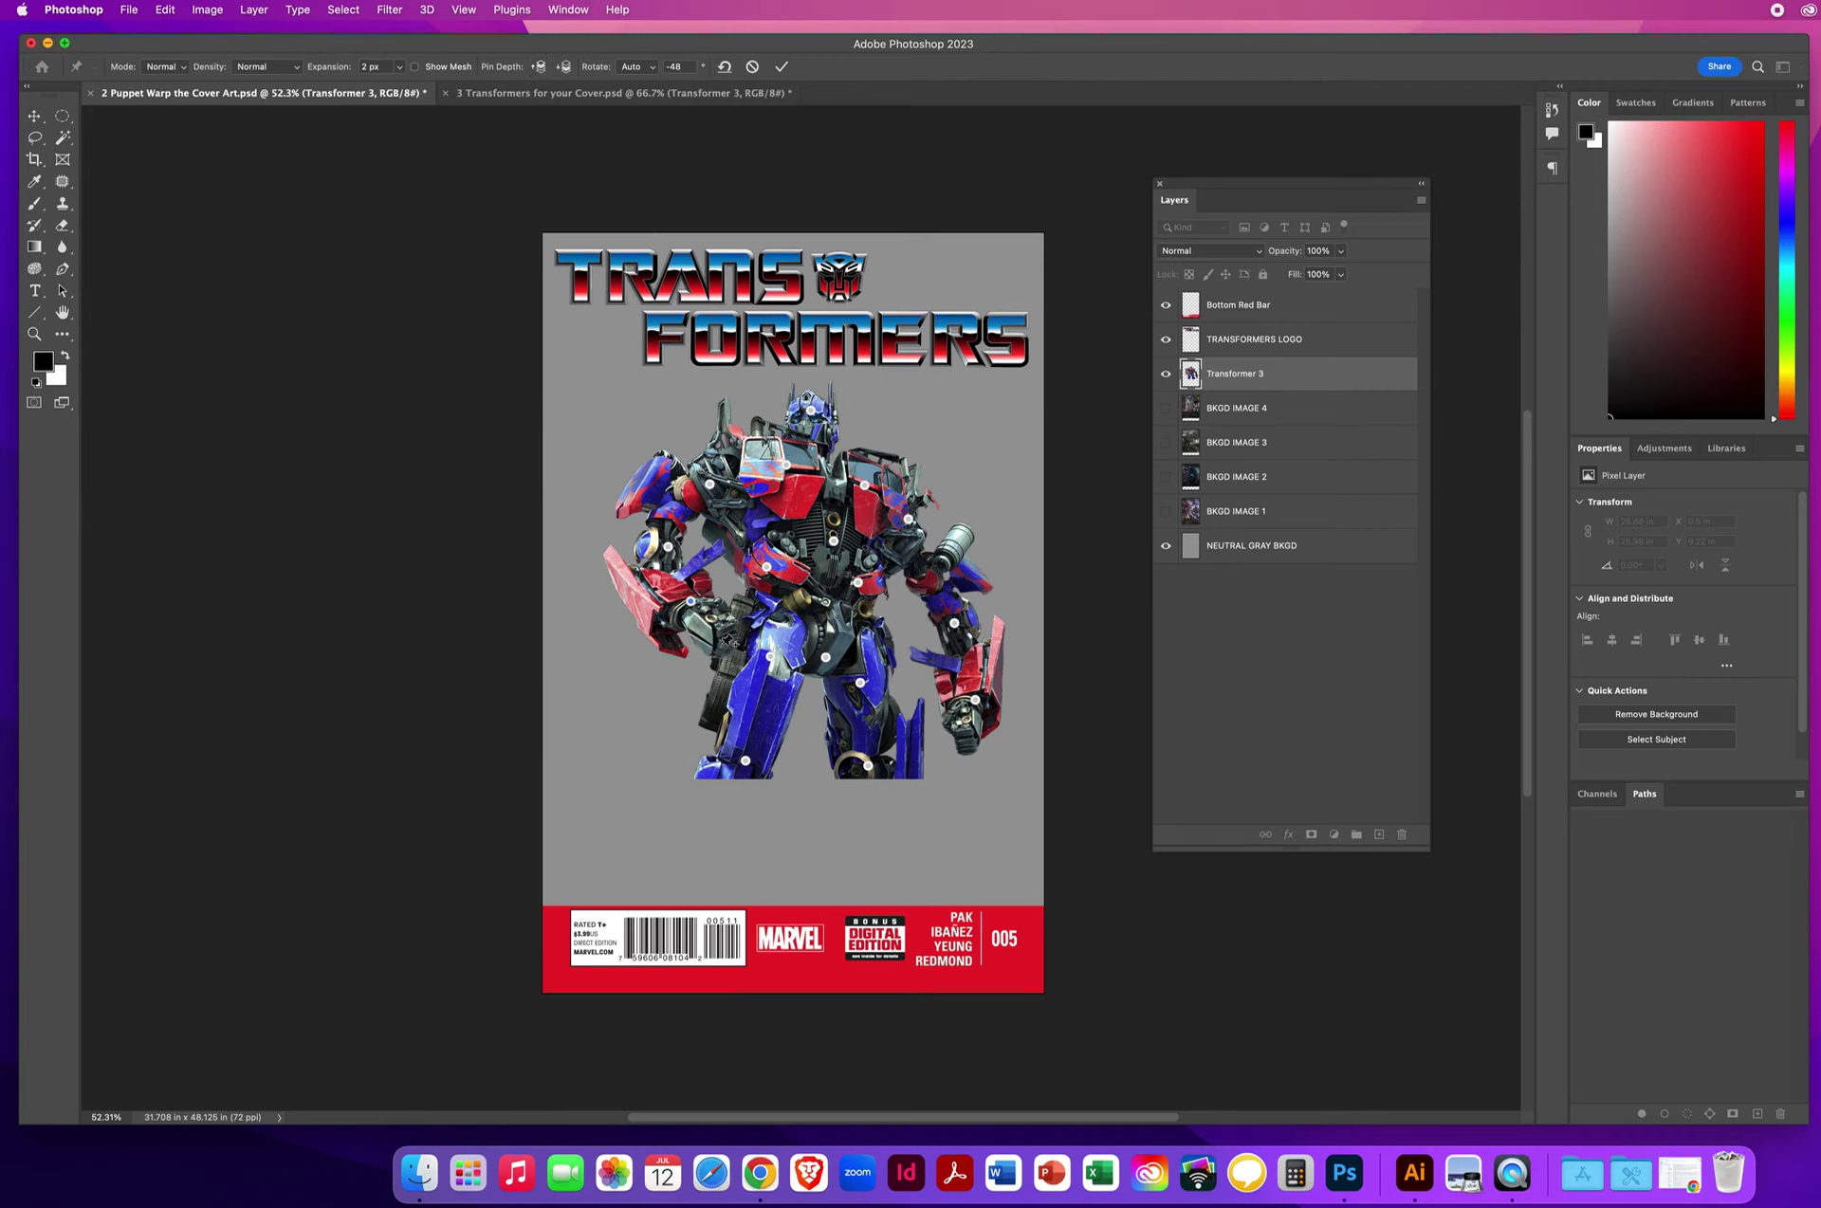
drag(702, 615, 758, 569)
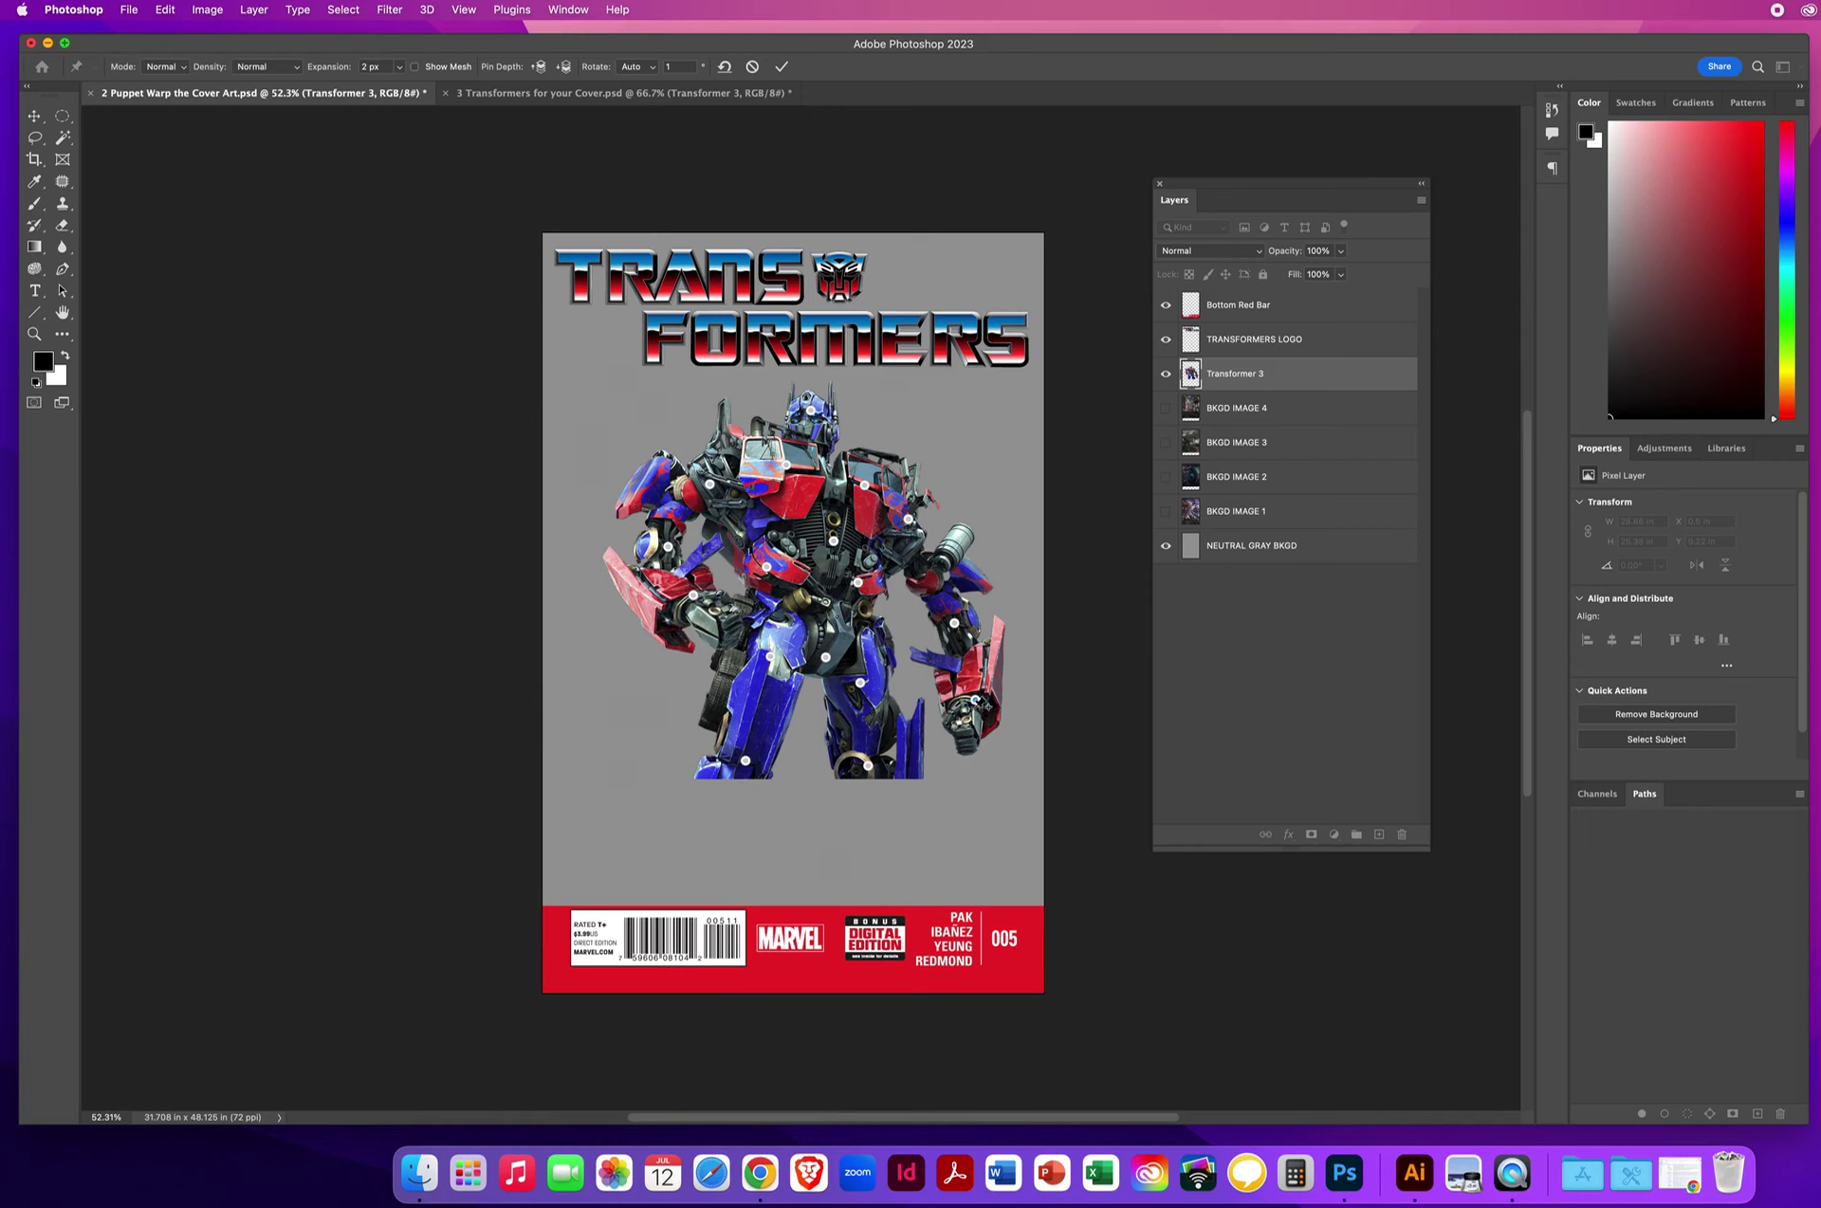
Raise and rotate the right fist inward, then commit the Puppet Warp
drag(975, 699, 943, 675)
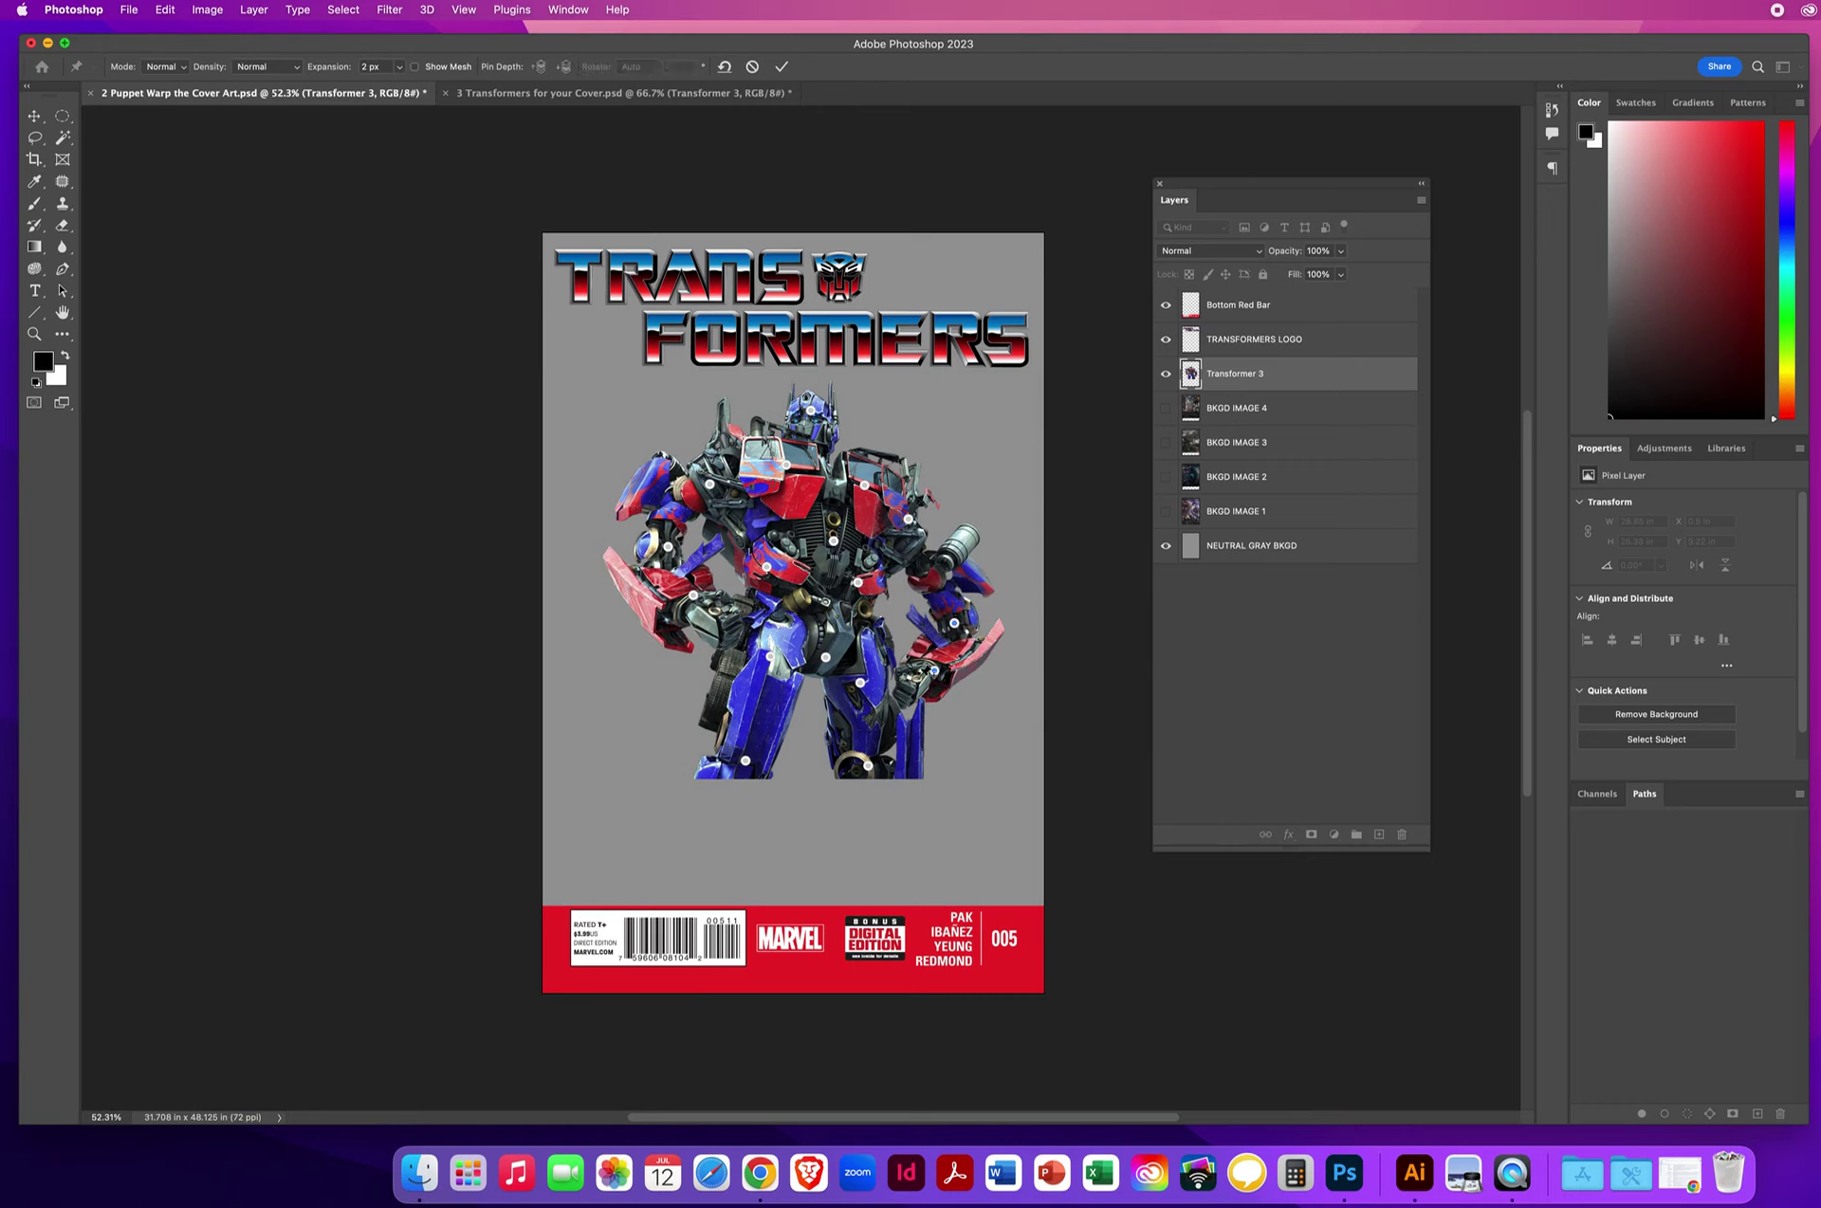
drag(955, 623, 947, 584)
drag(951, 590, 951, 590)
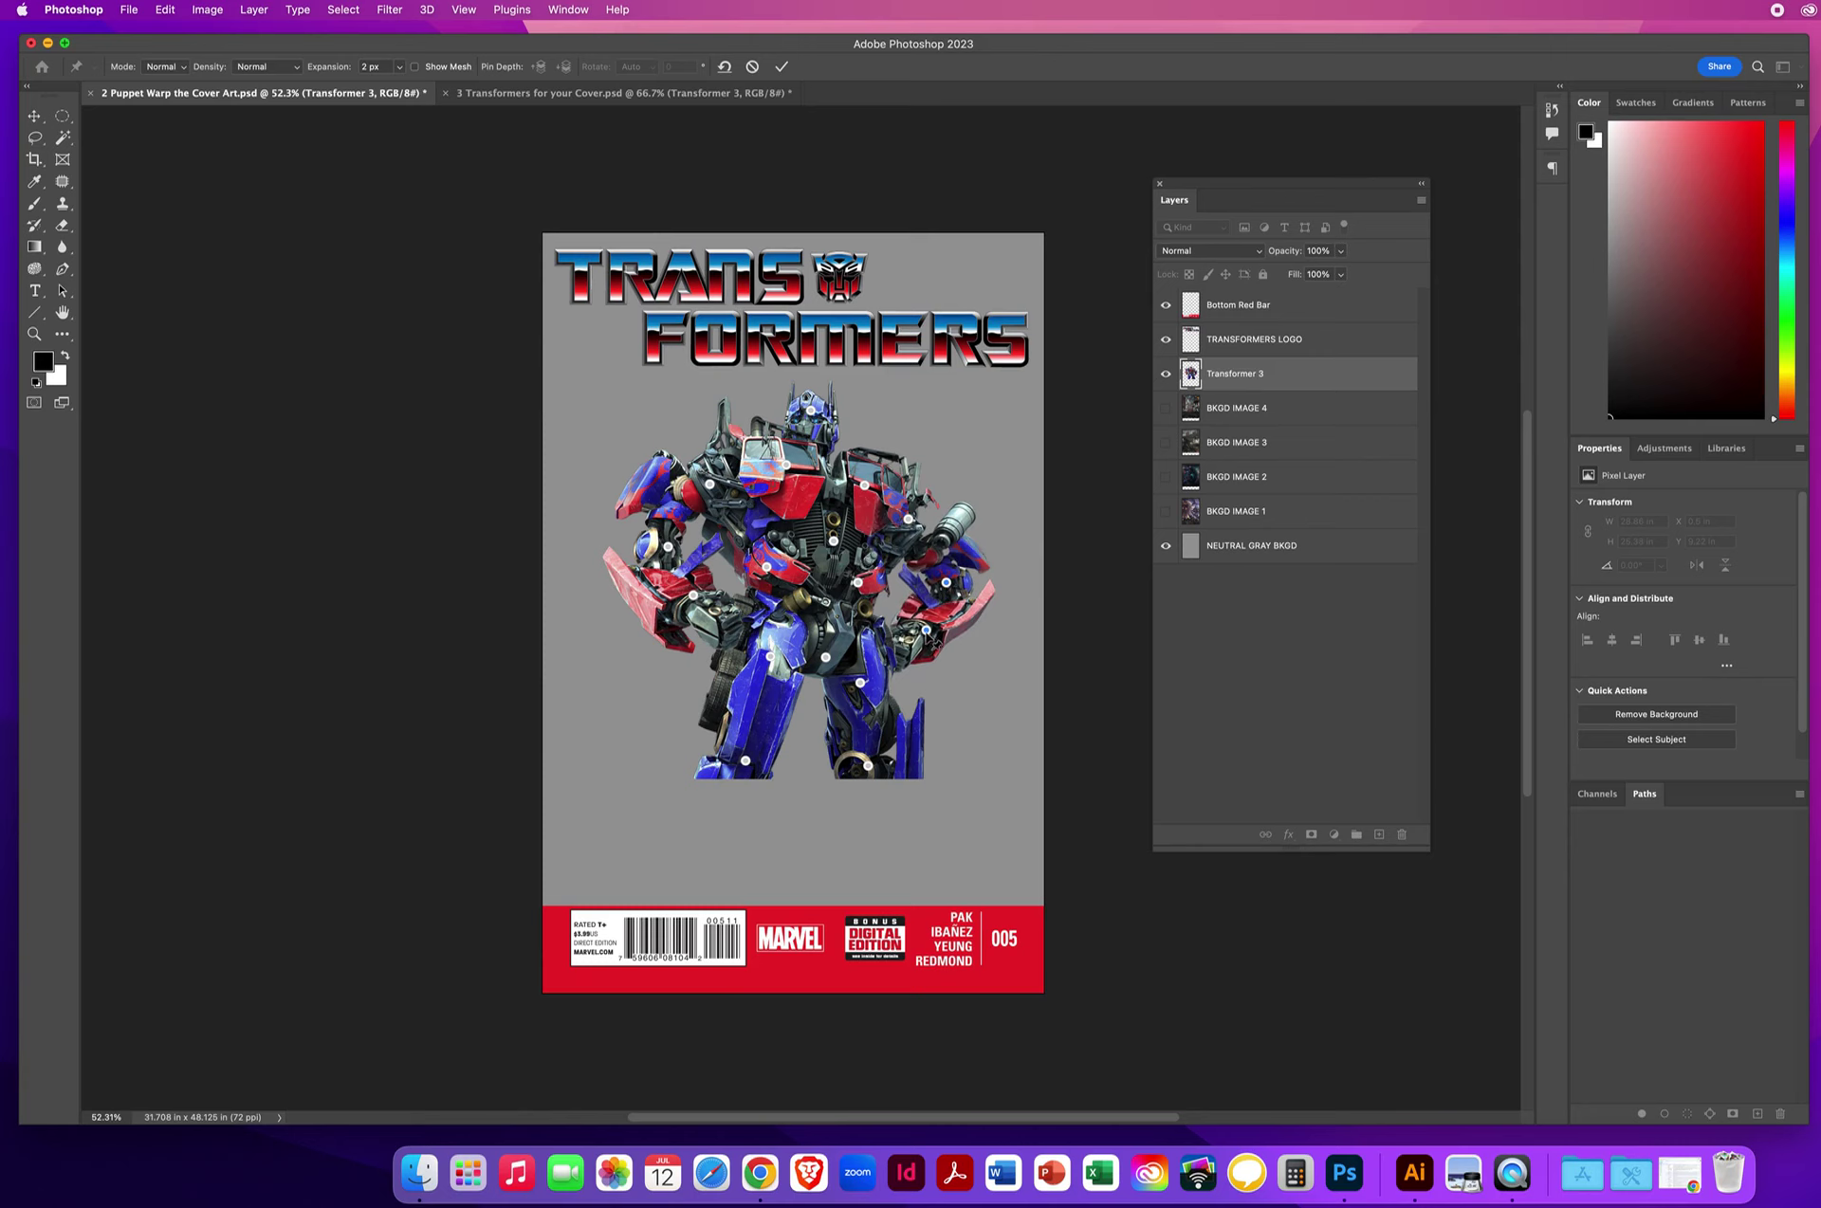
click(930, 633)
key(Return)
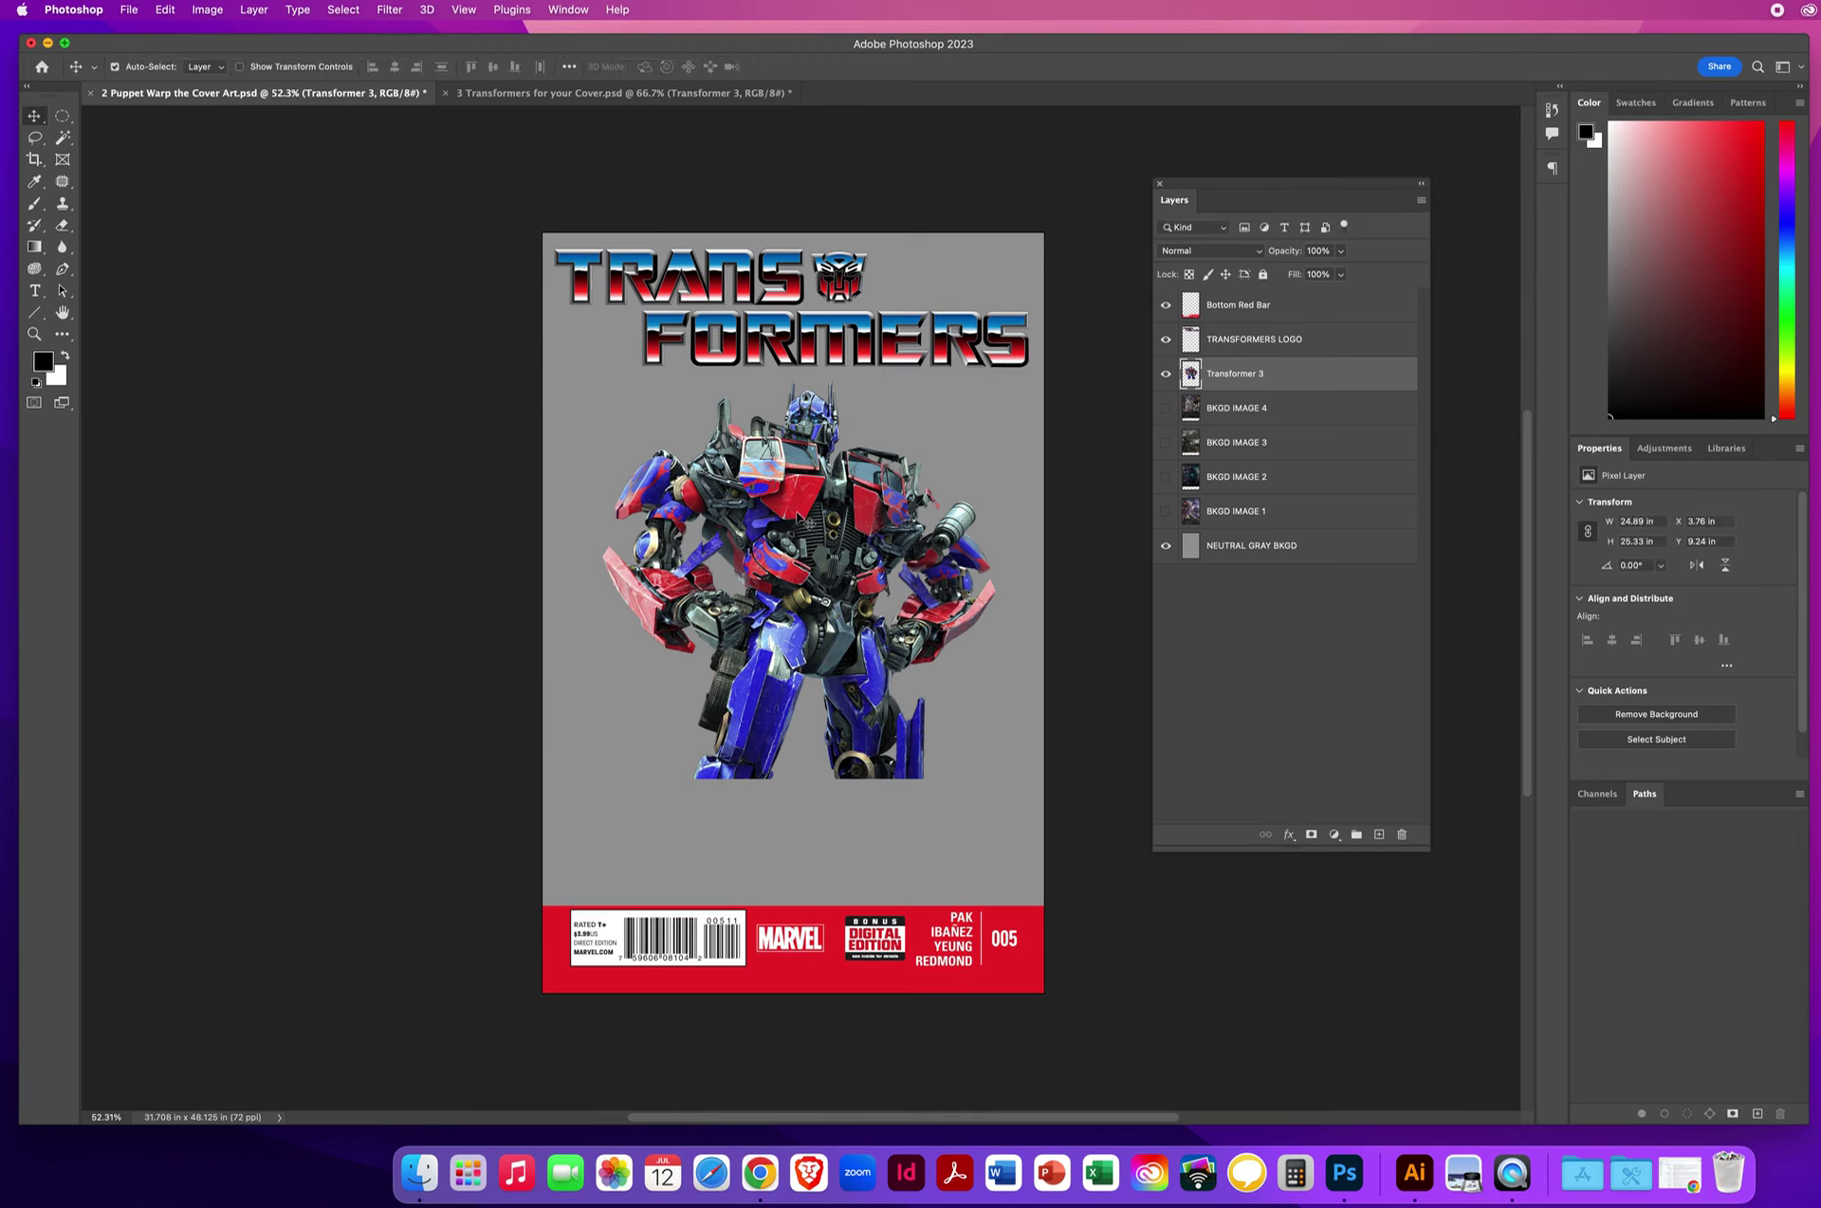
Nudge the re-posed robot slightly up and left on the cover
drag(799, 515, 783, 503)
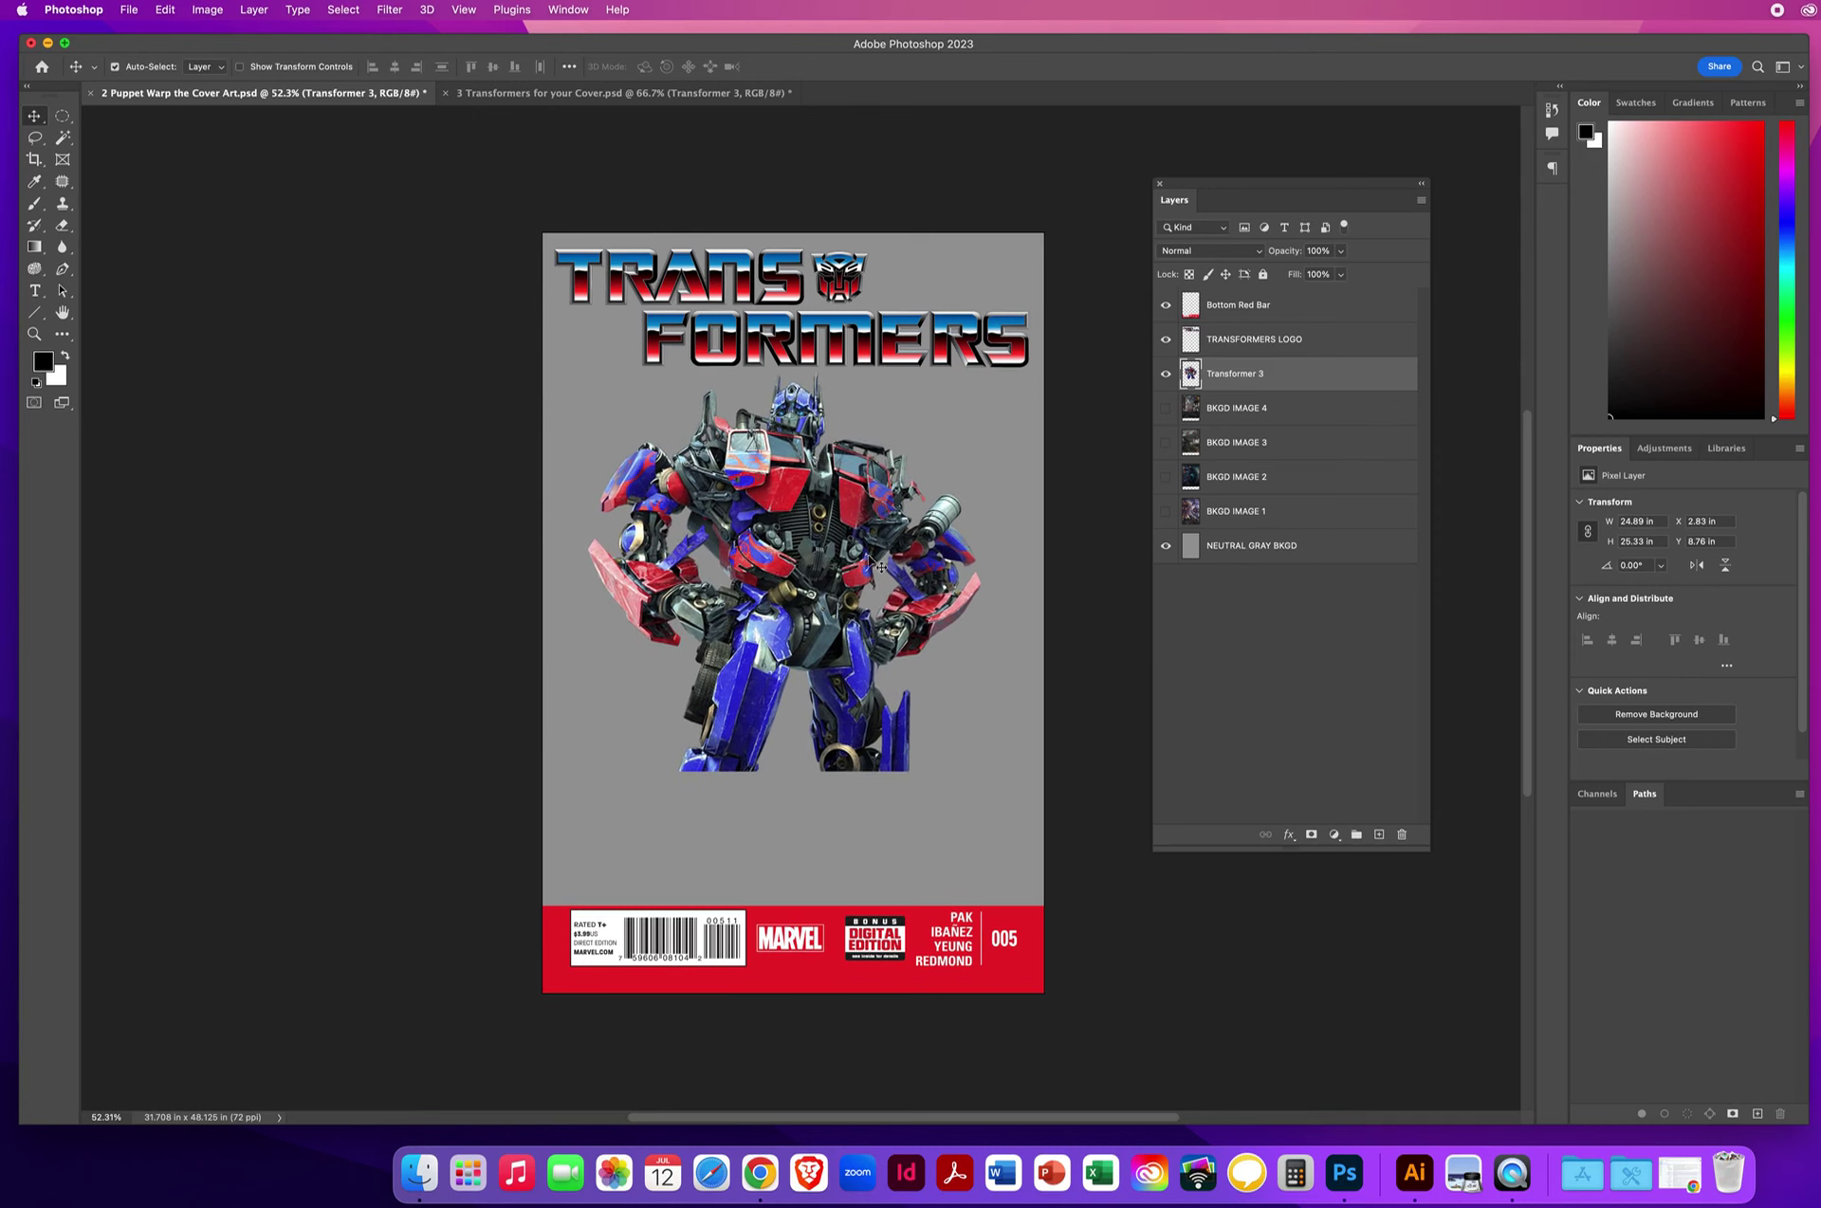
click(491, 94)
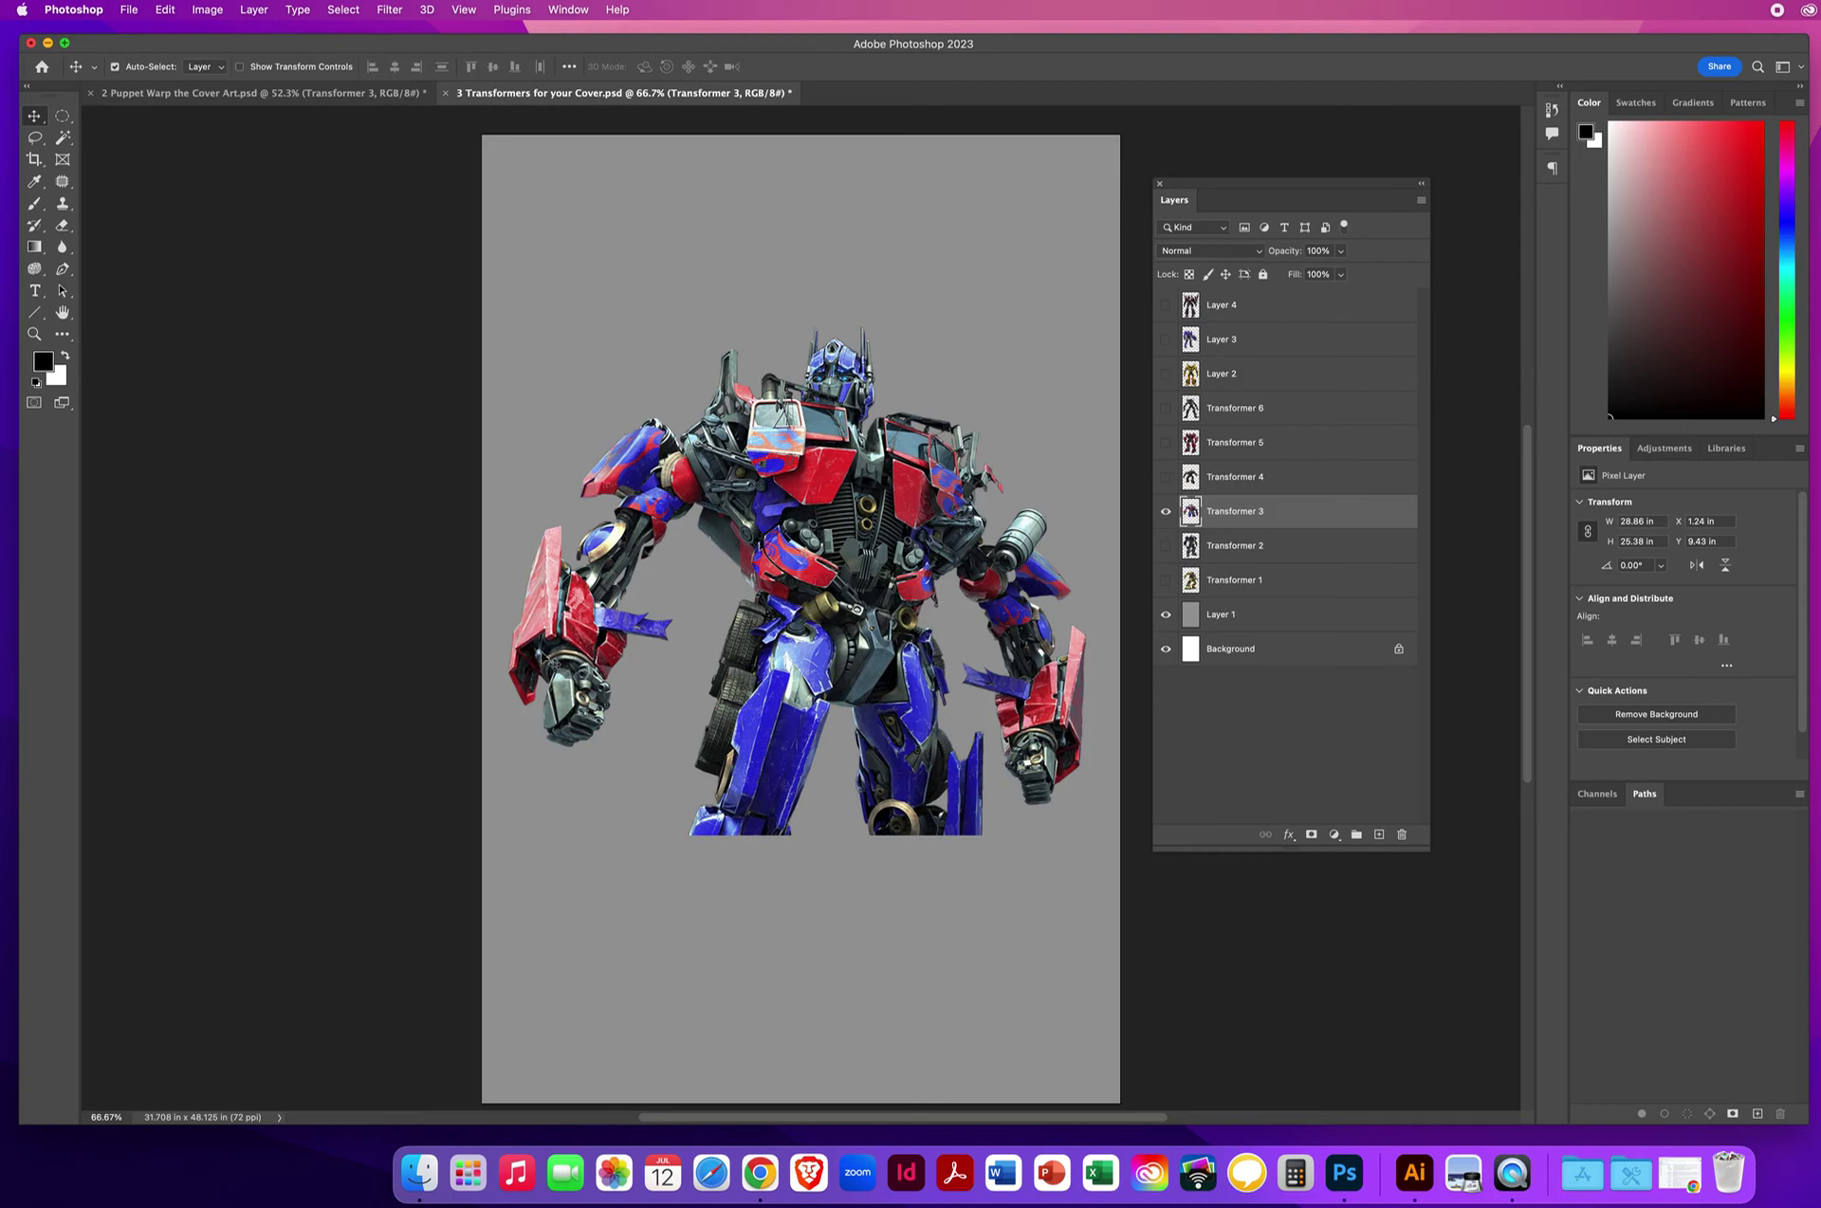
click(320, 93)
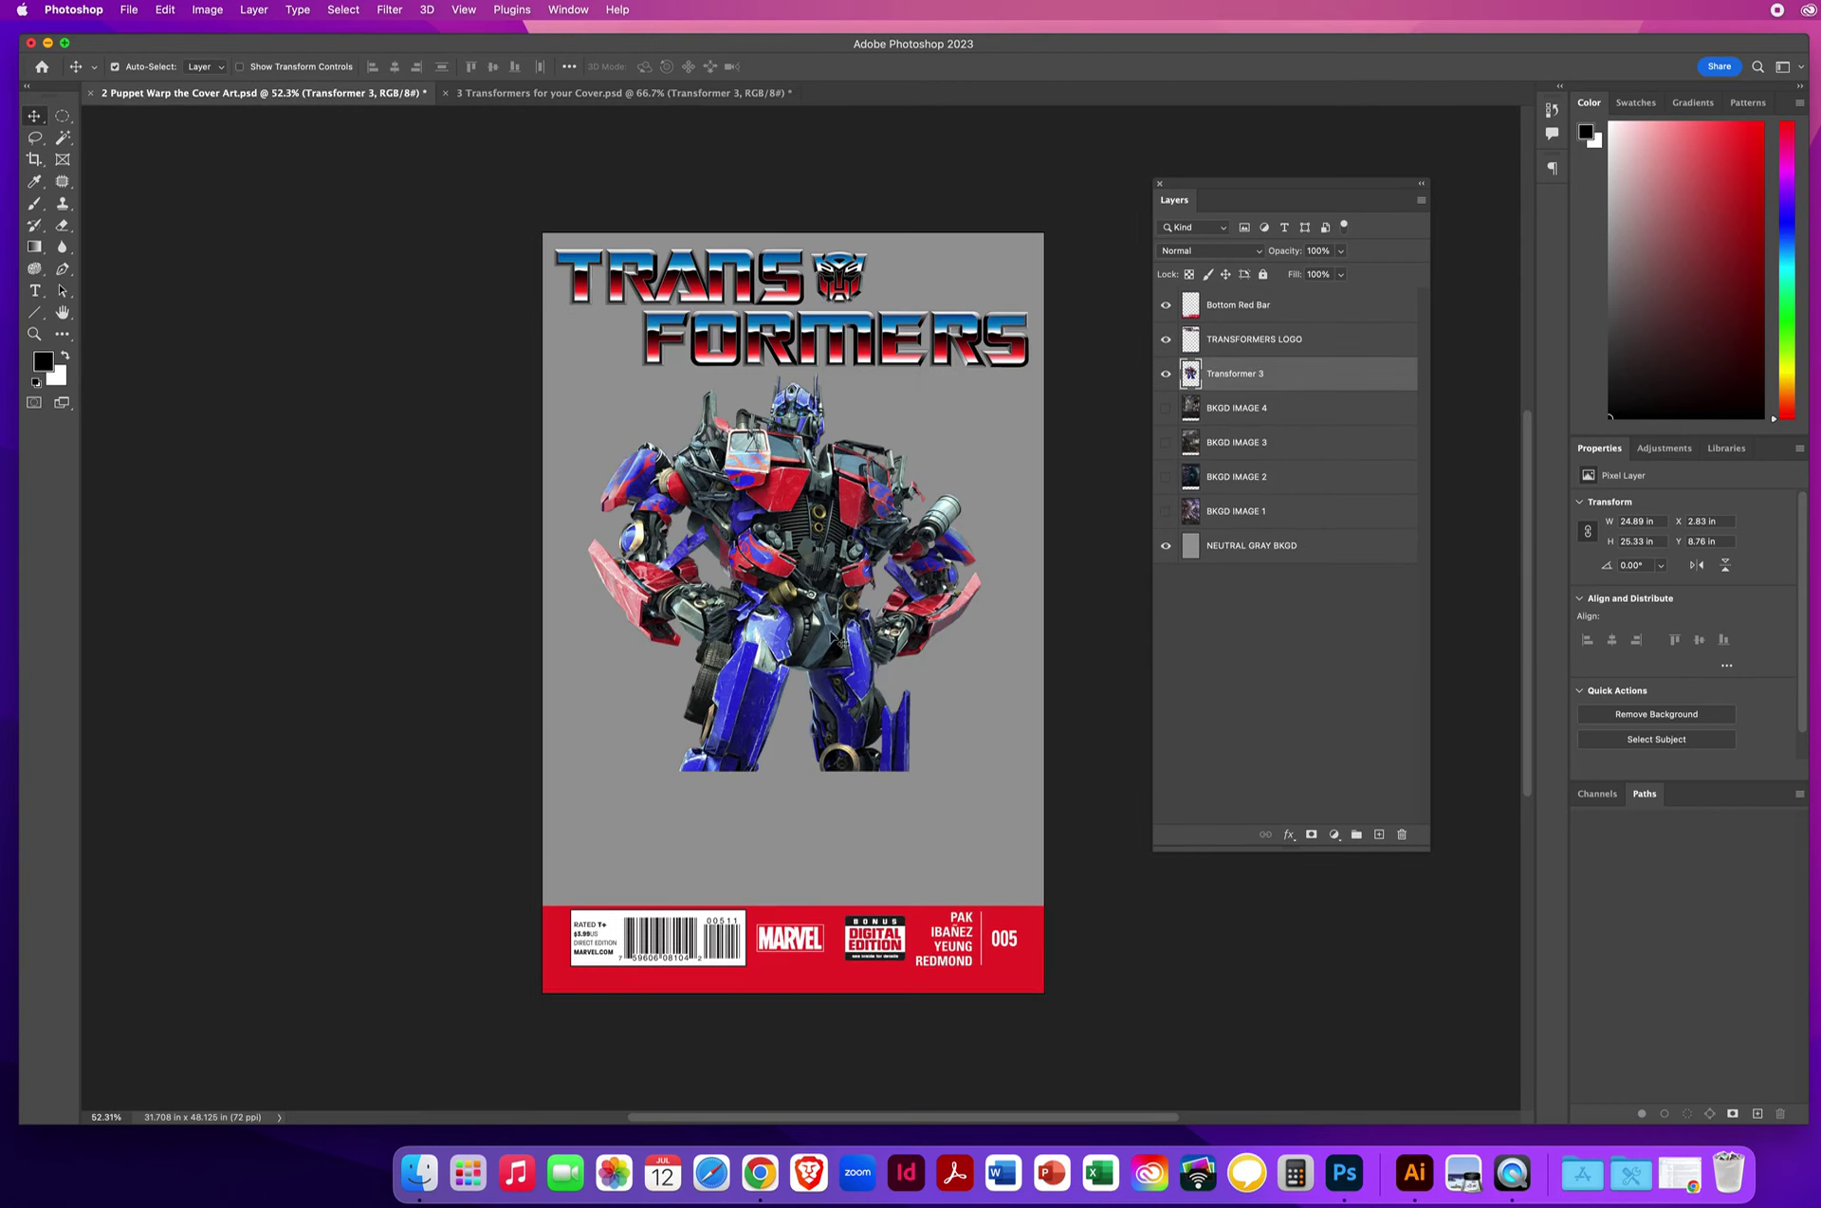
In the Transformers file, hide Transformer 3 and show only Transformer 5
click(502, 95)
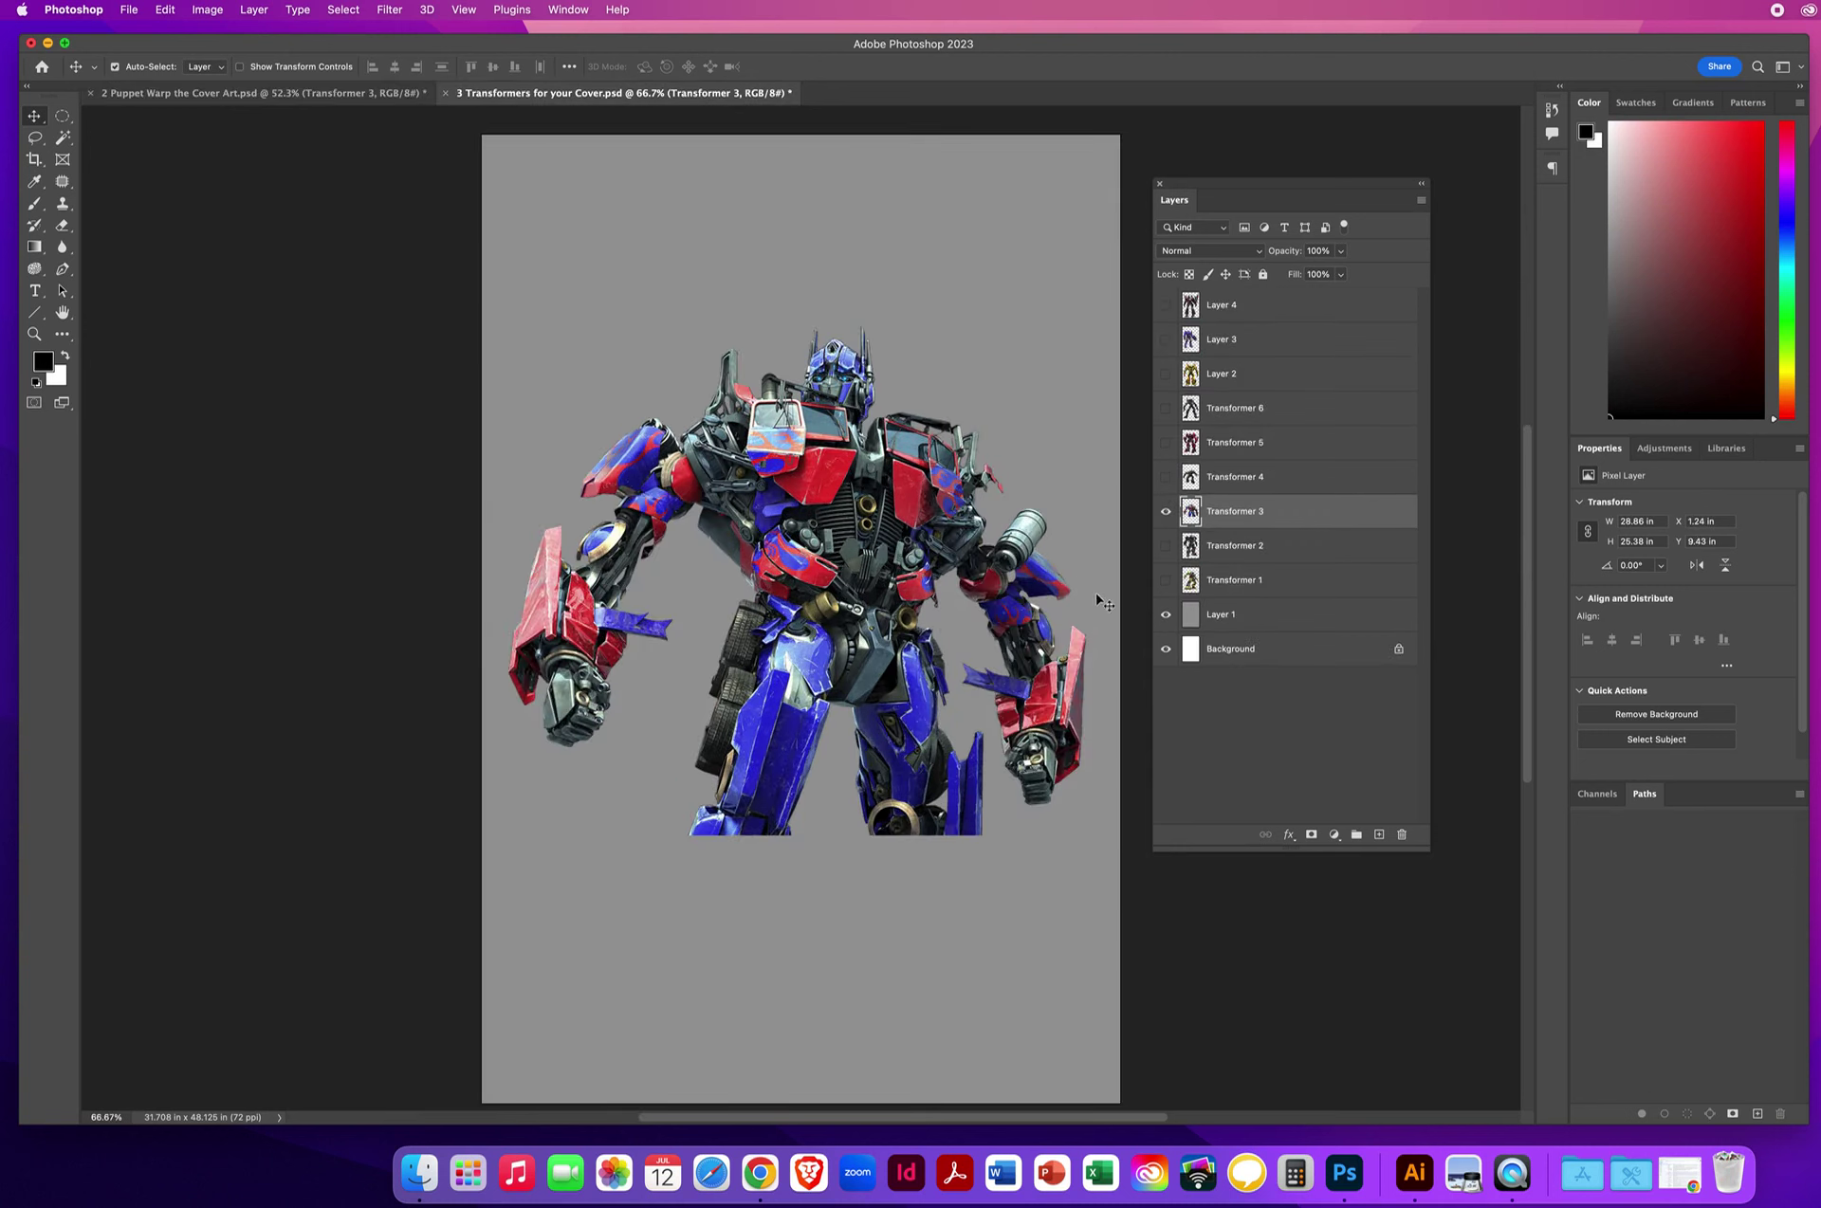
click(1166, 513)
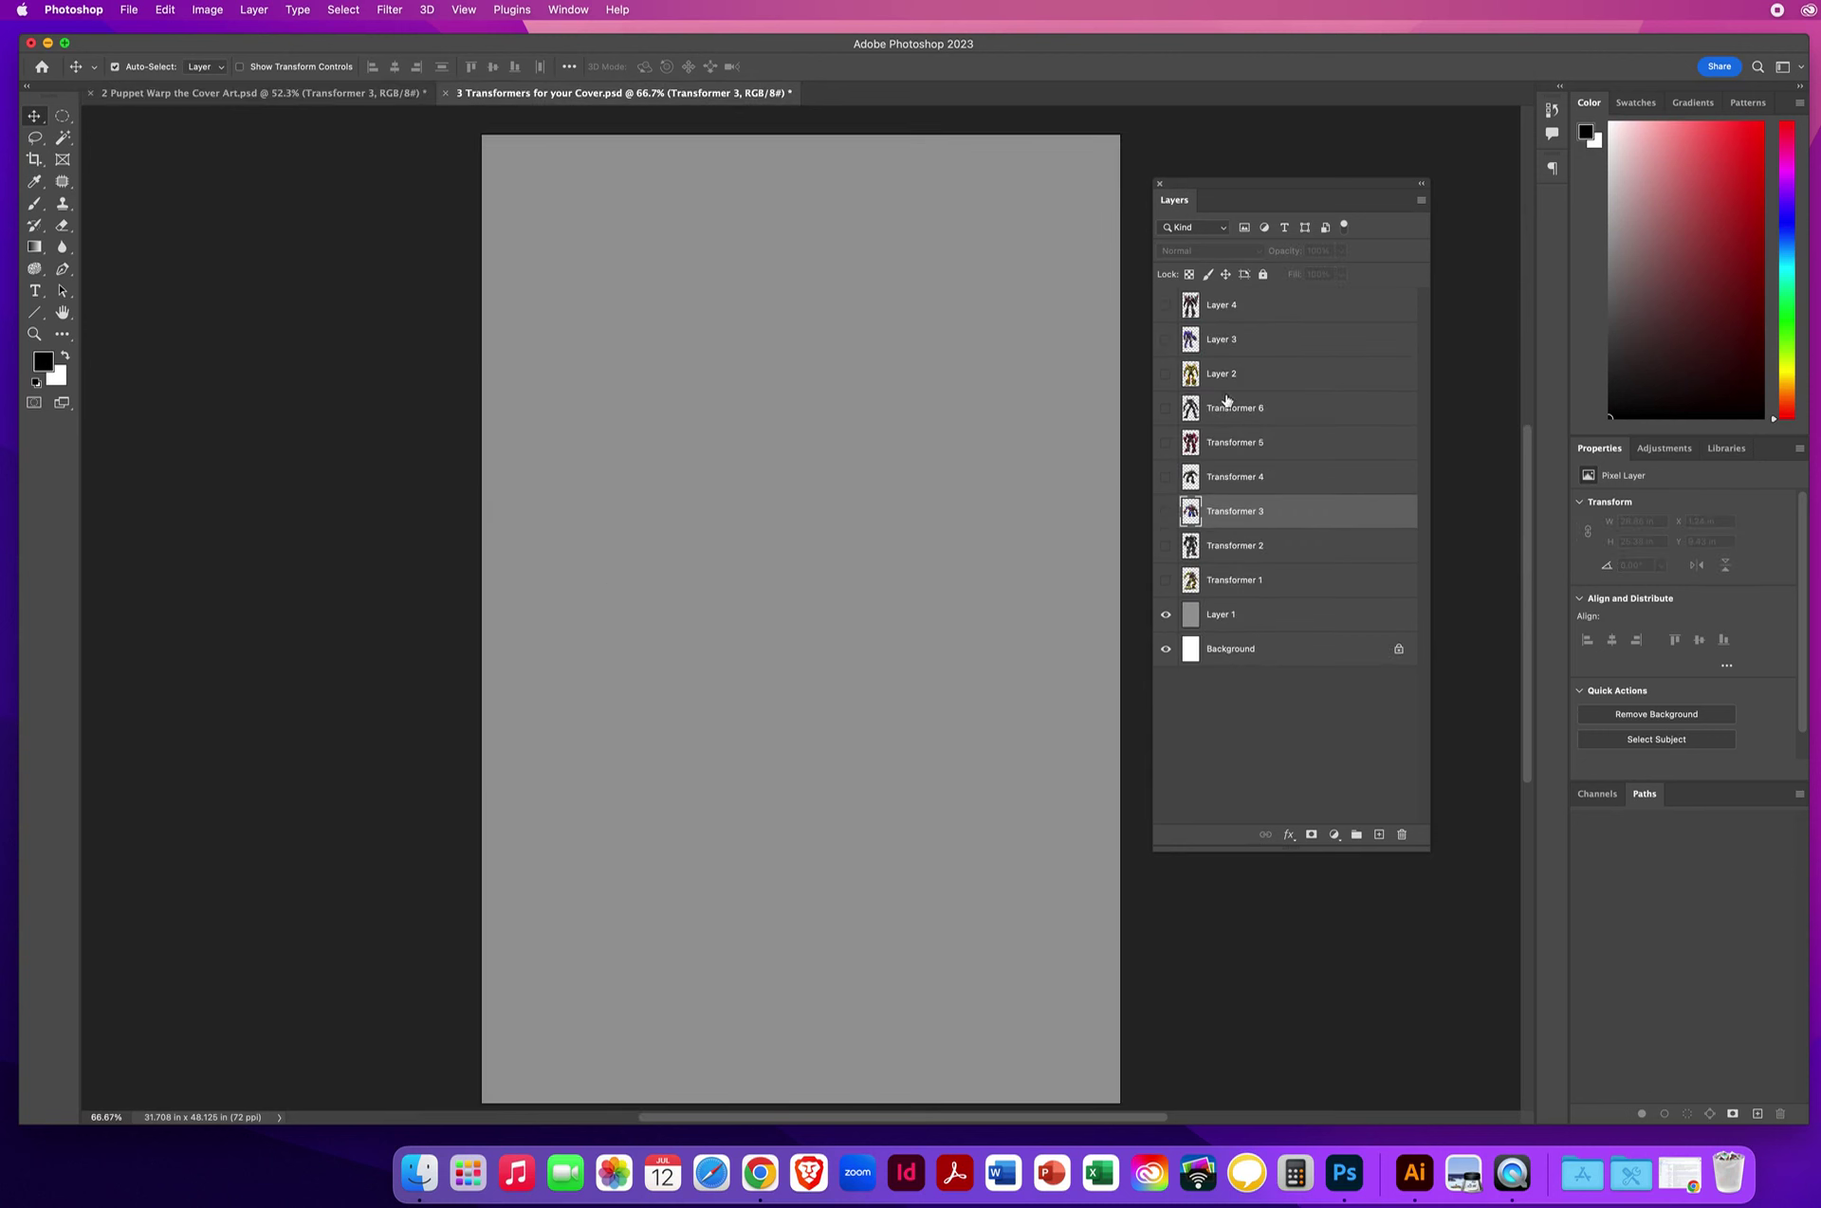
click(1219, 450)
click(1166, 443)
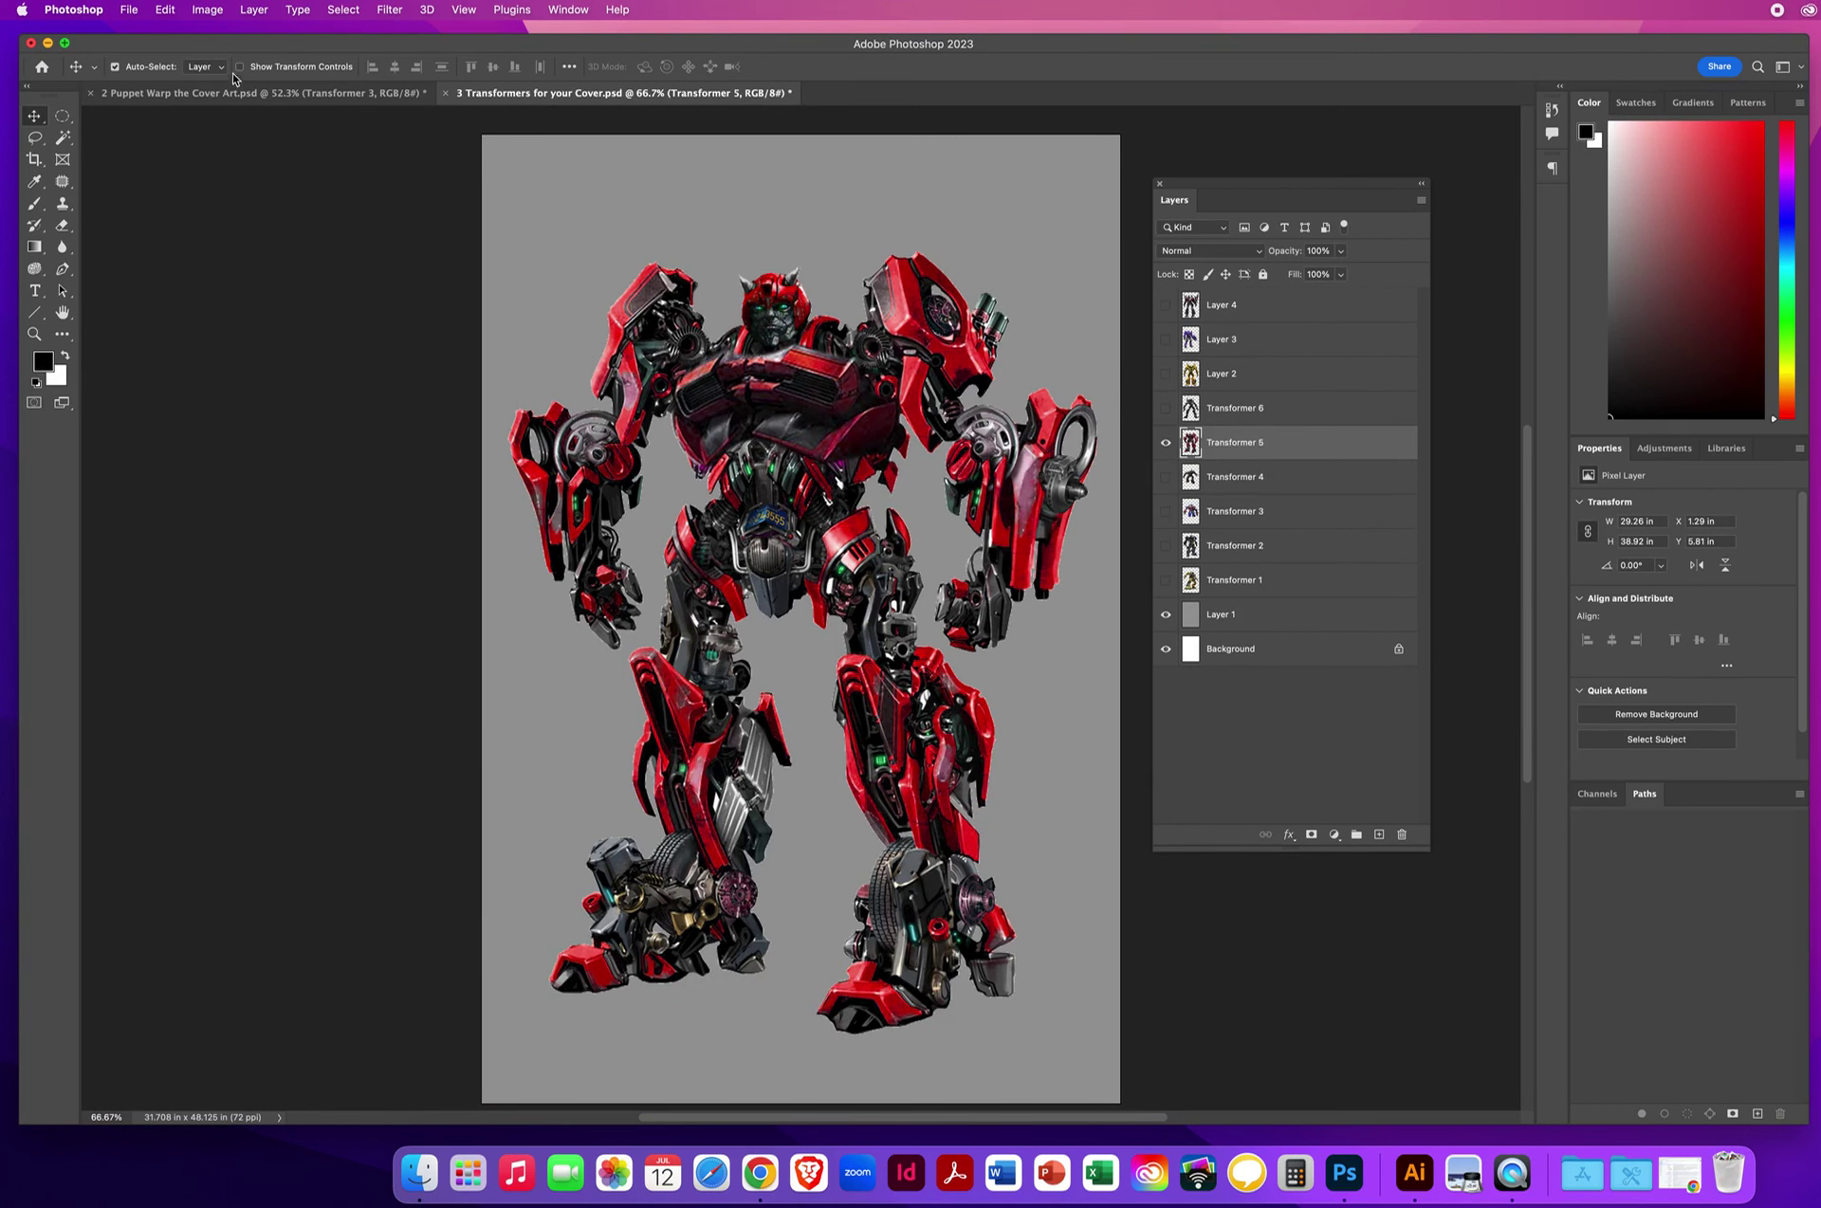
Start Puppet Warp on the red robot and pin its shoulders, arms, forearms and chest sides
click(166, 11)
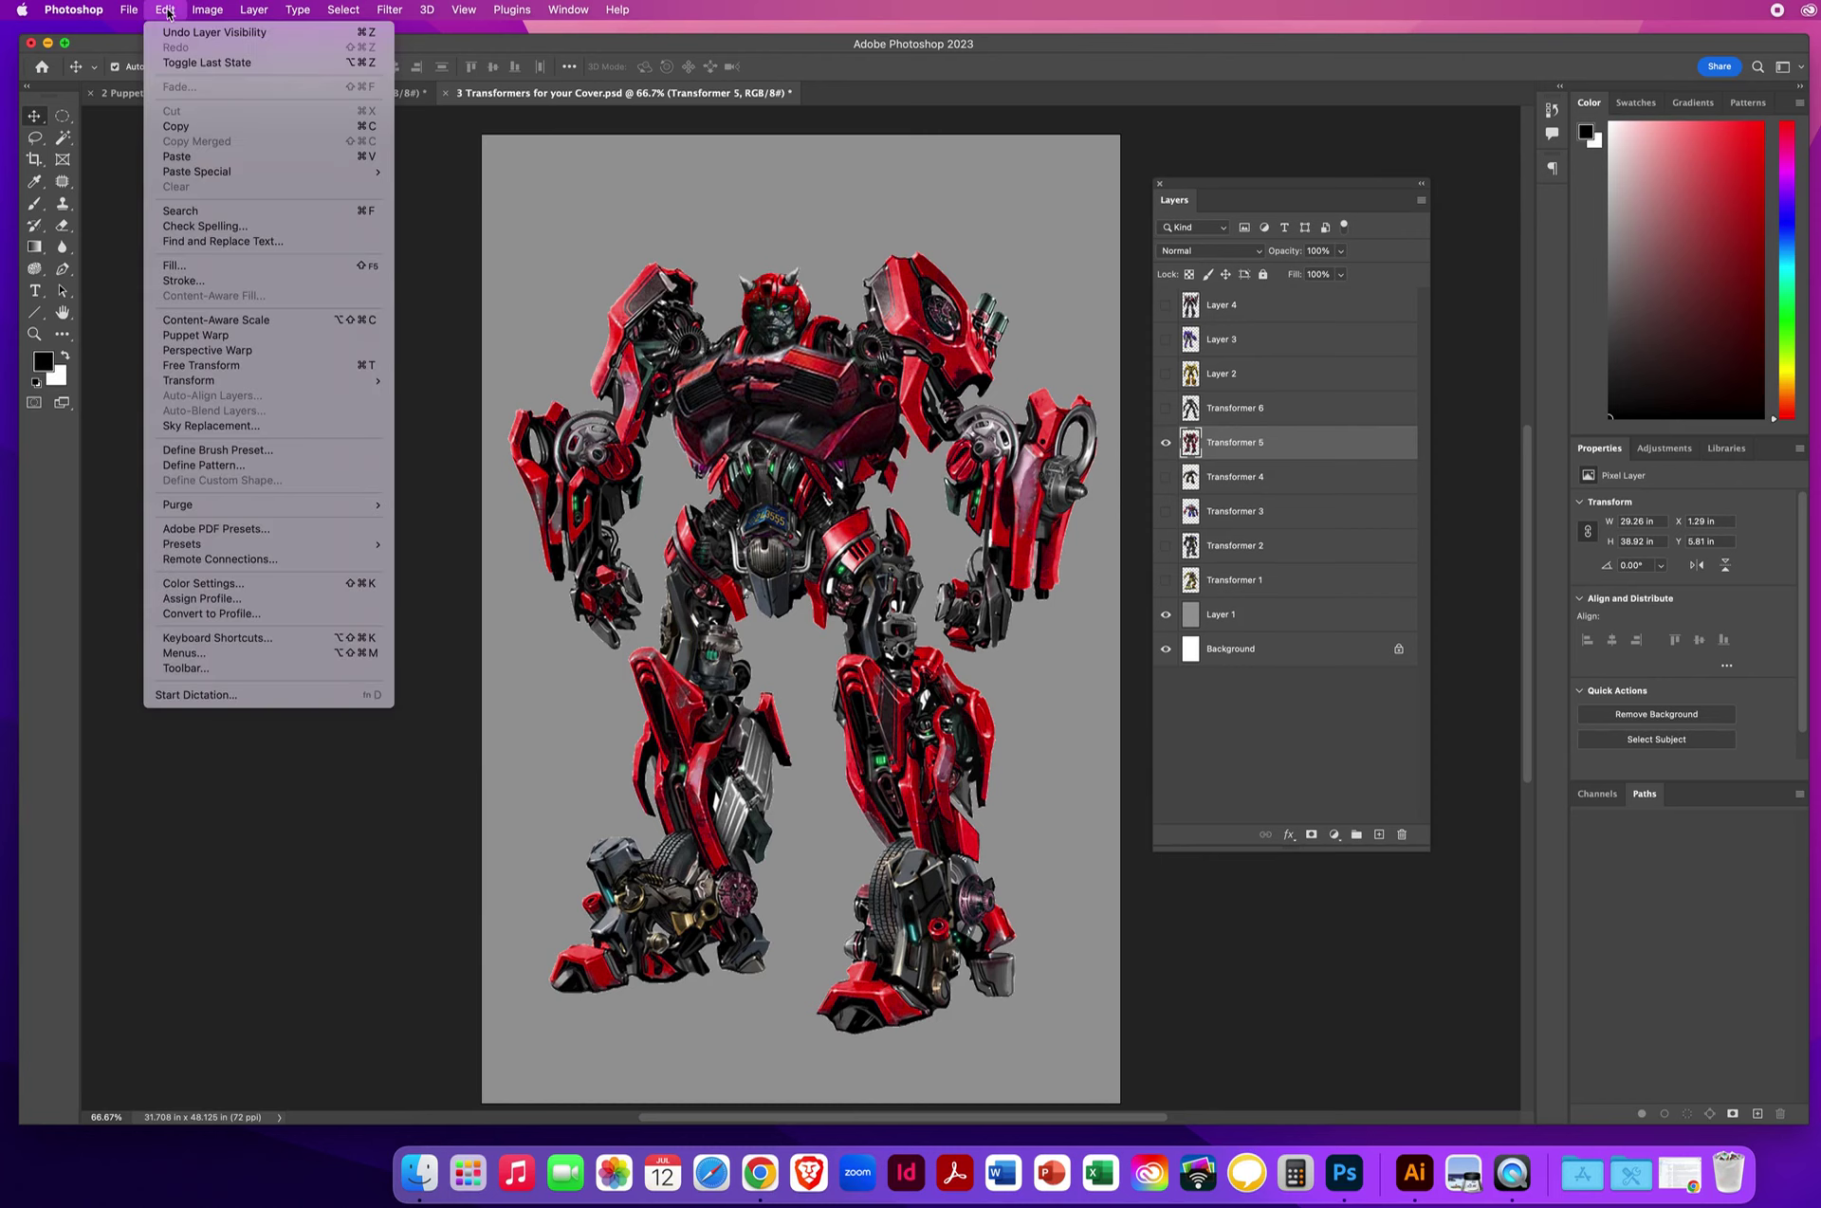
click(232, 334)
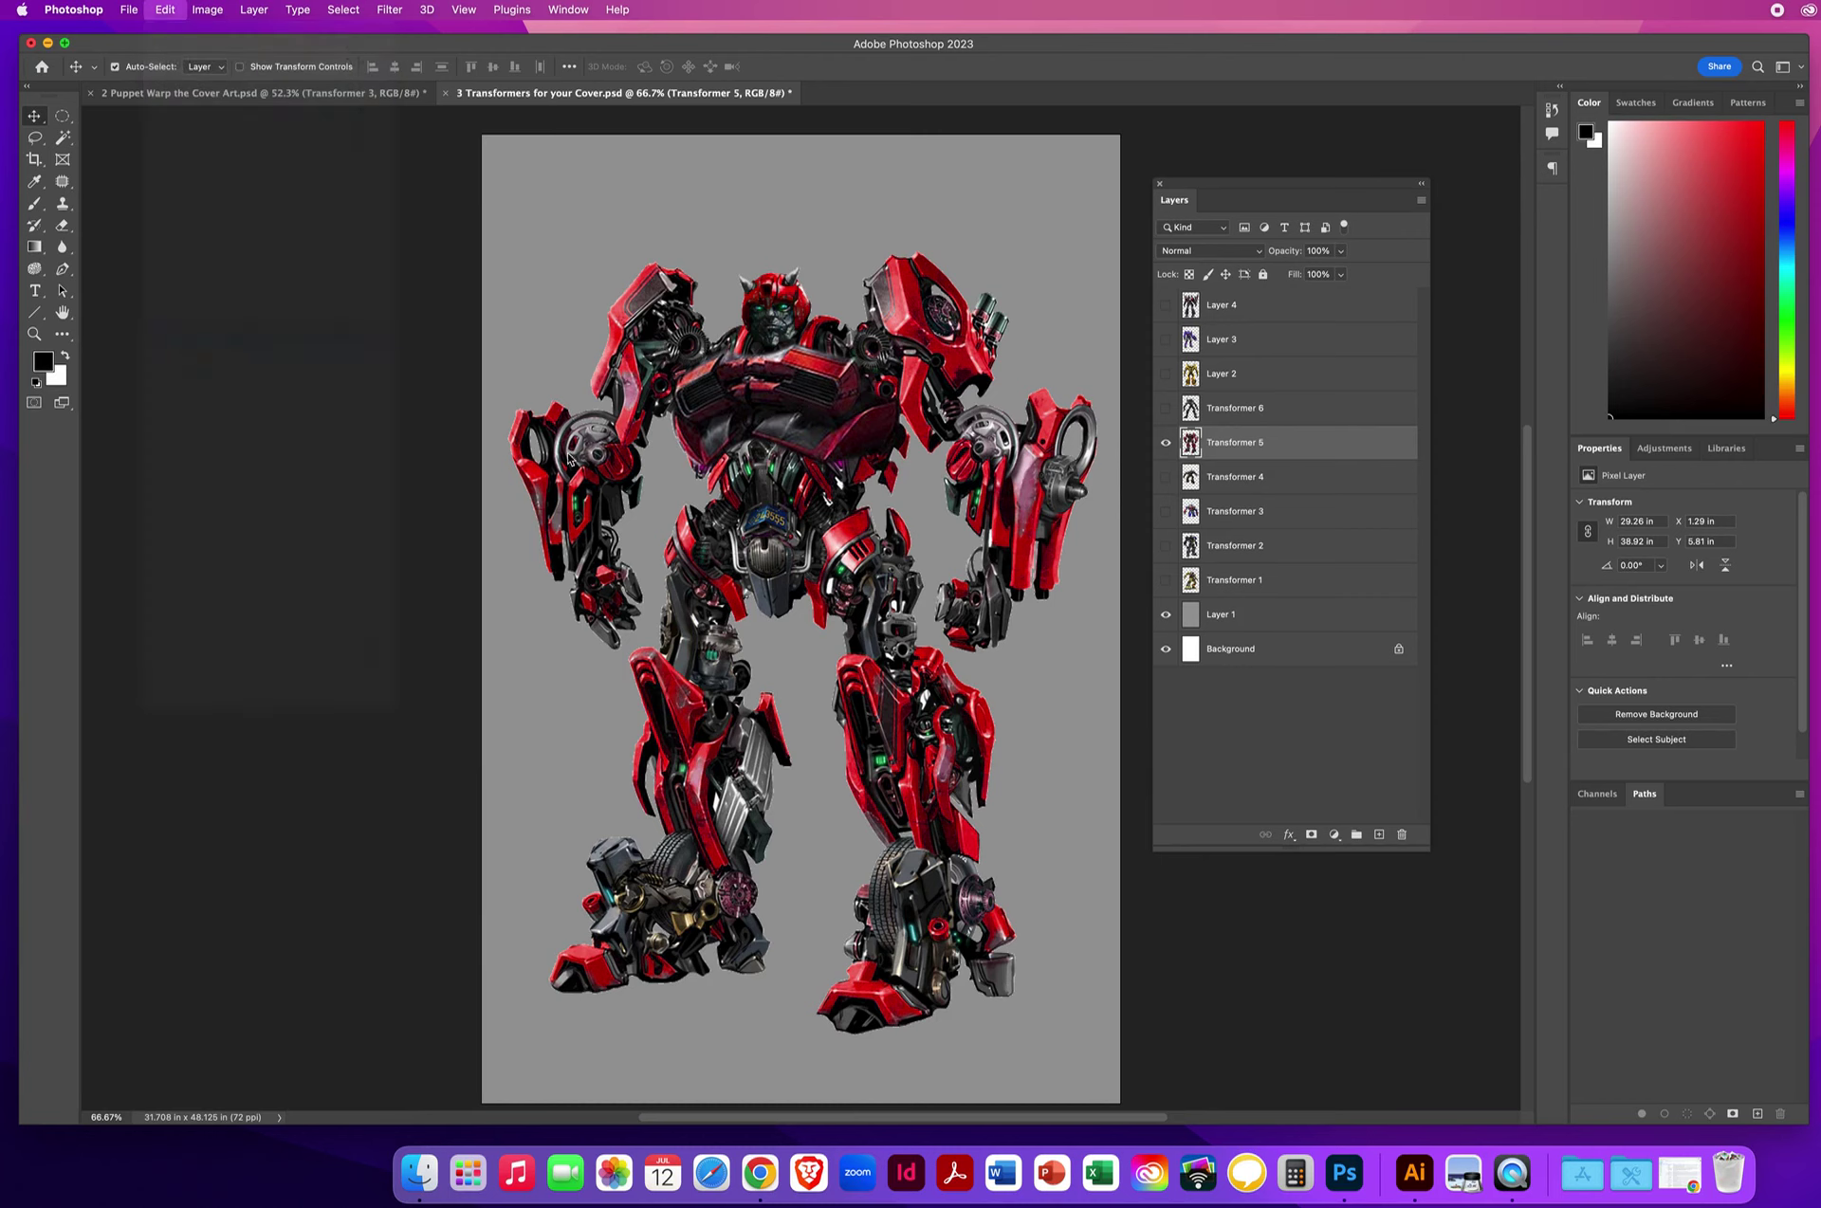
click(693, 365)
click(907, 366)
click(995, 456)
click(600, 453)
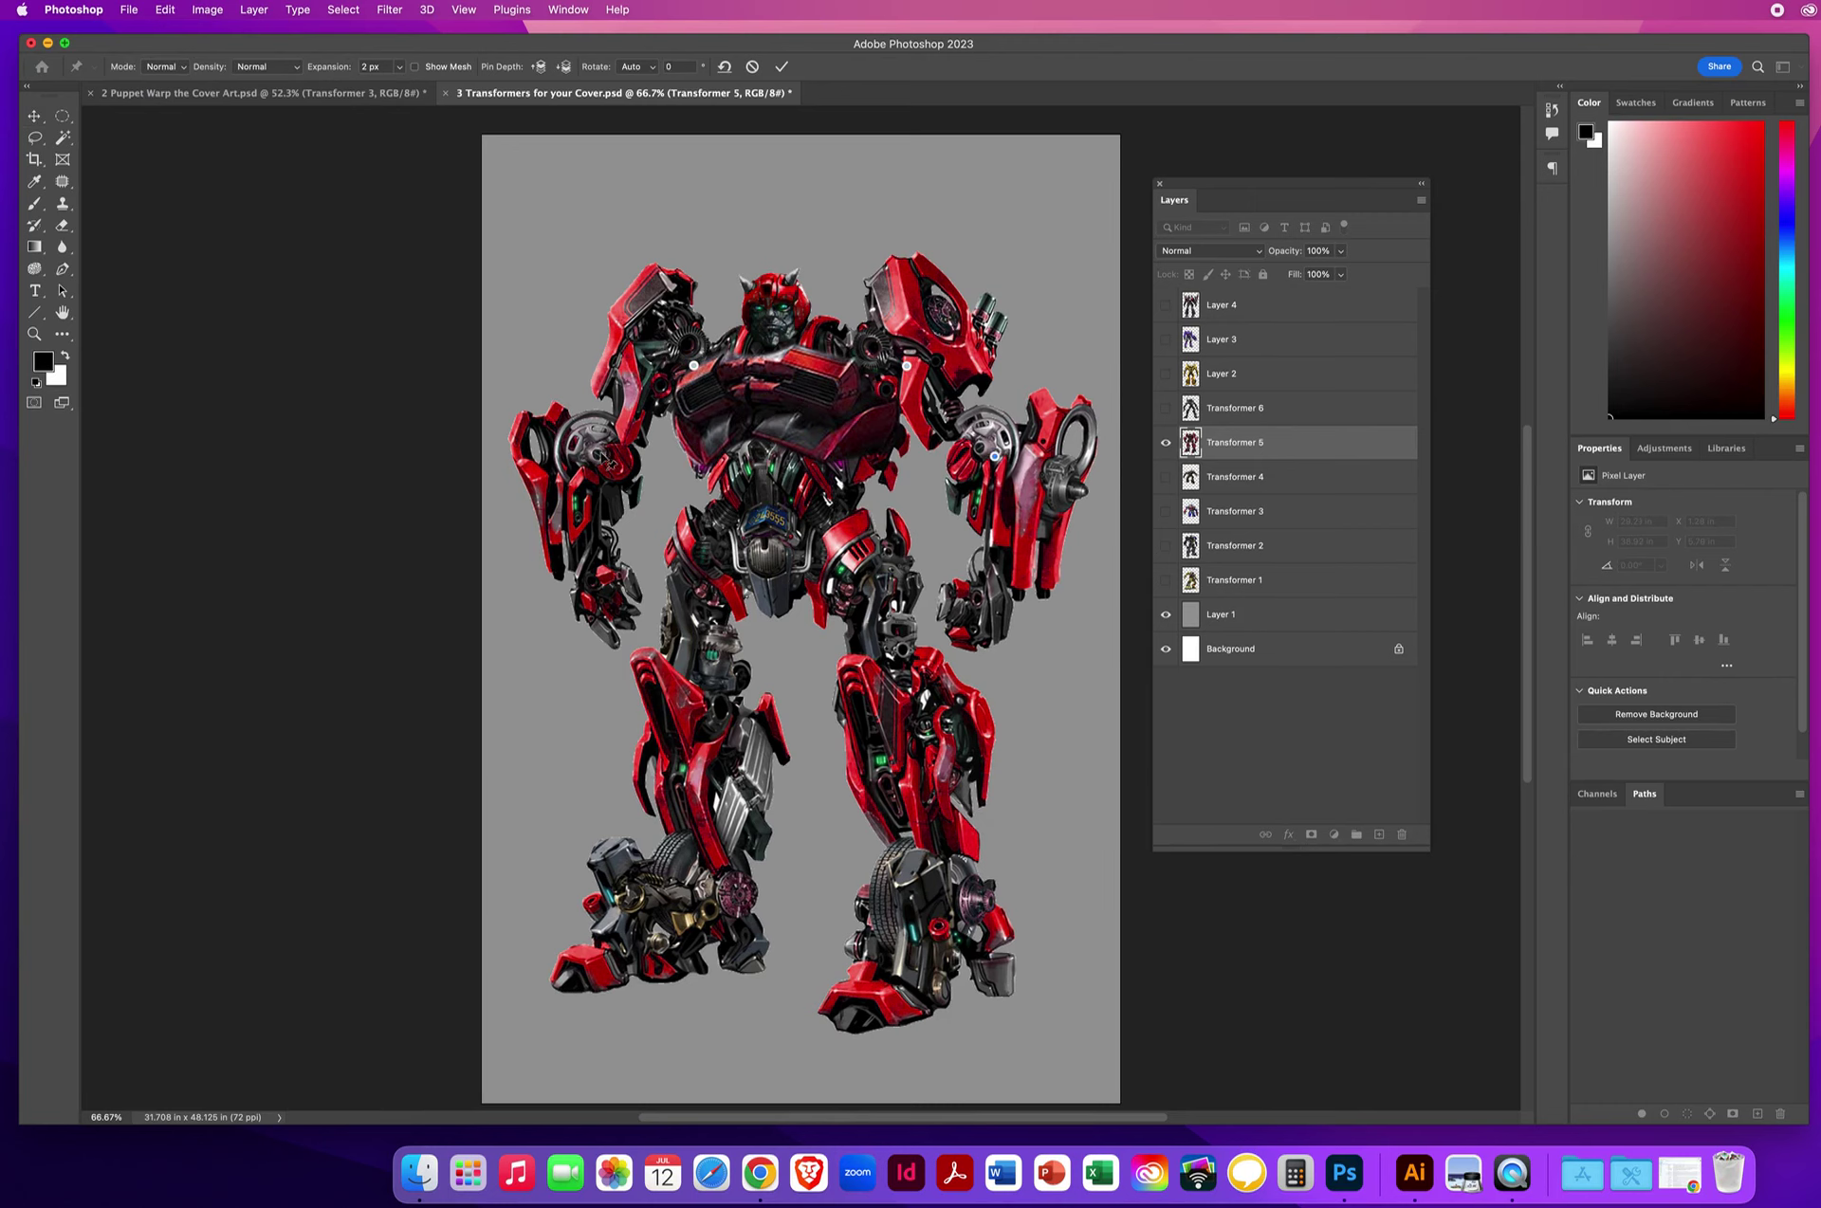
click(590, 567)
click(1001, 563)
click(718, 540)
click(840, 539)
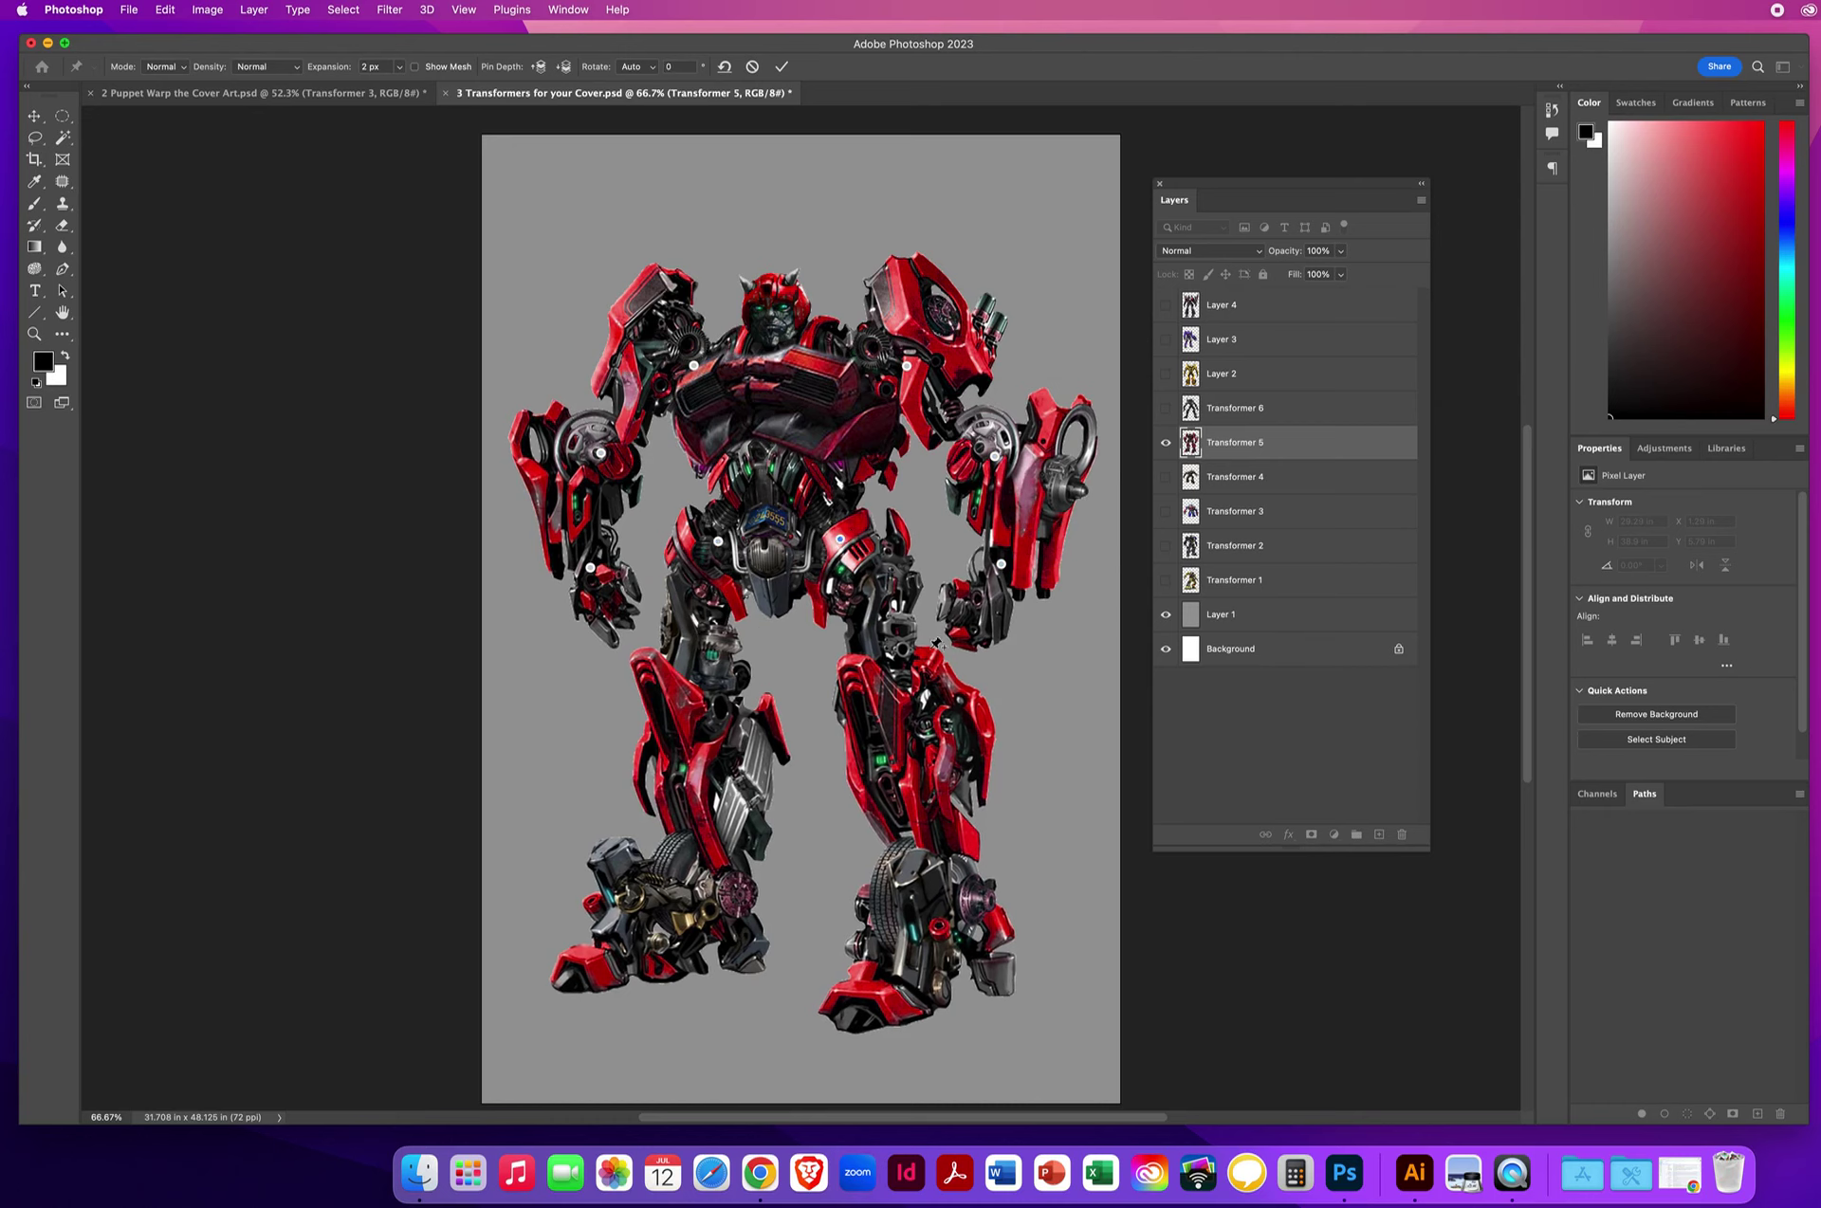
Pin the red robot's thighs, knees, head, right shoulder, chest and belly
click(898, 692)
click(691, 684)
click(695, 869)
click(933, 894)
click(775, 309)
click(860, 368)
click(770, 373)
click(727, 445)
click(831, 446)
click(774, 525)
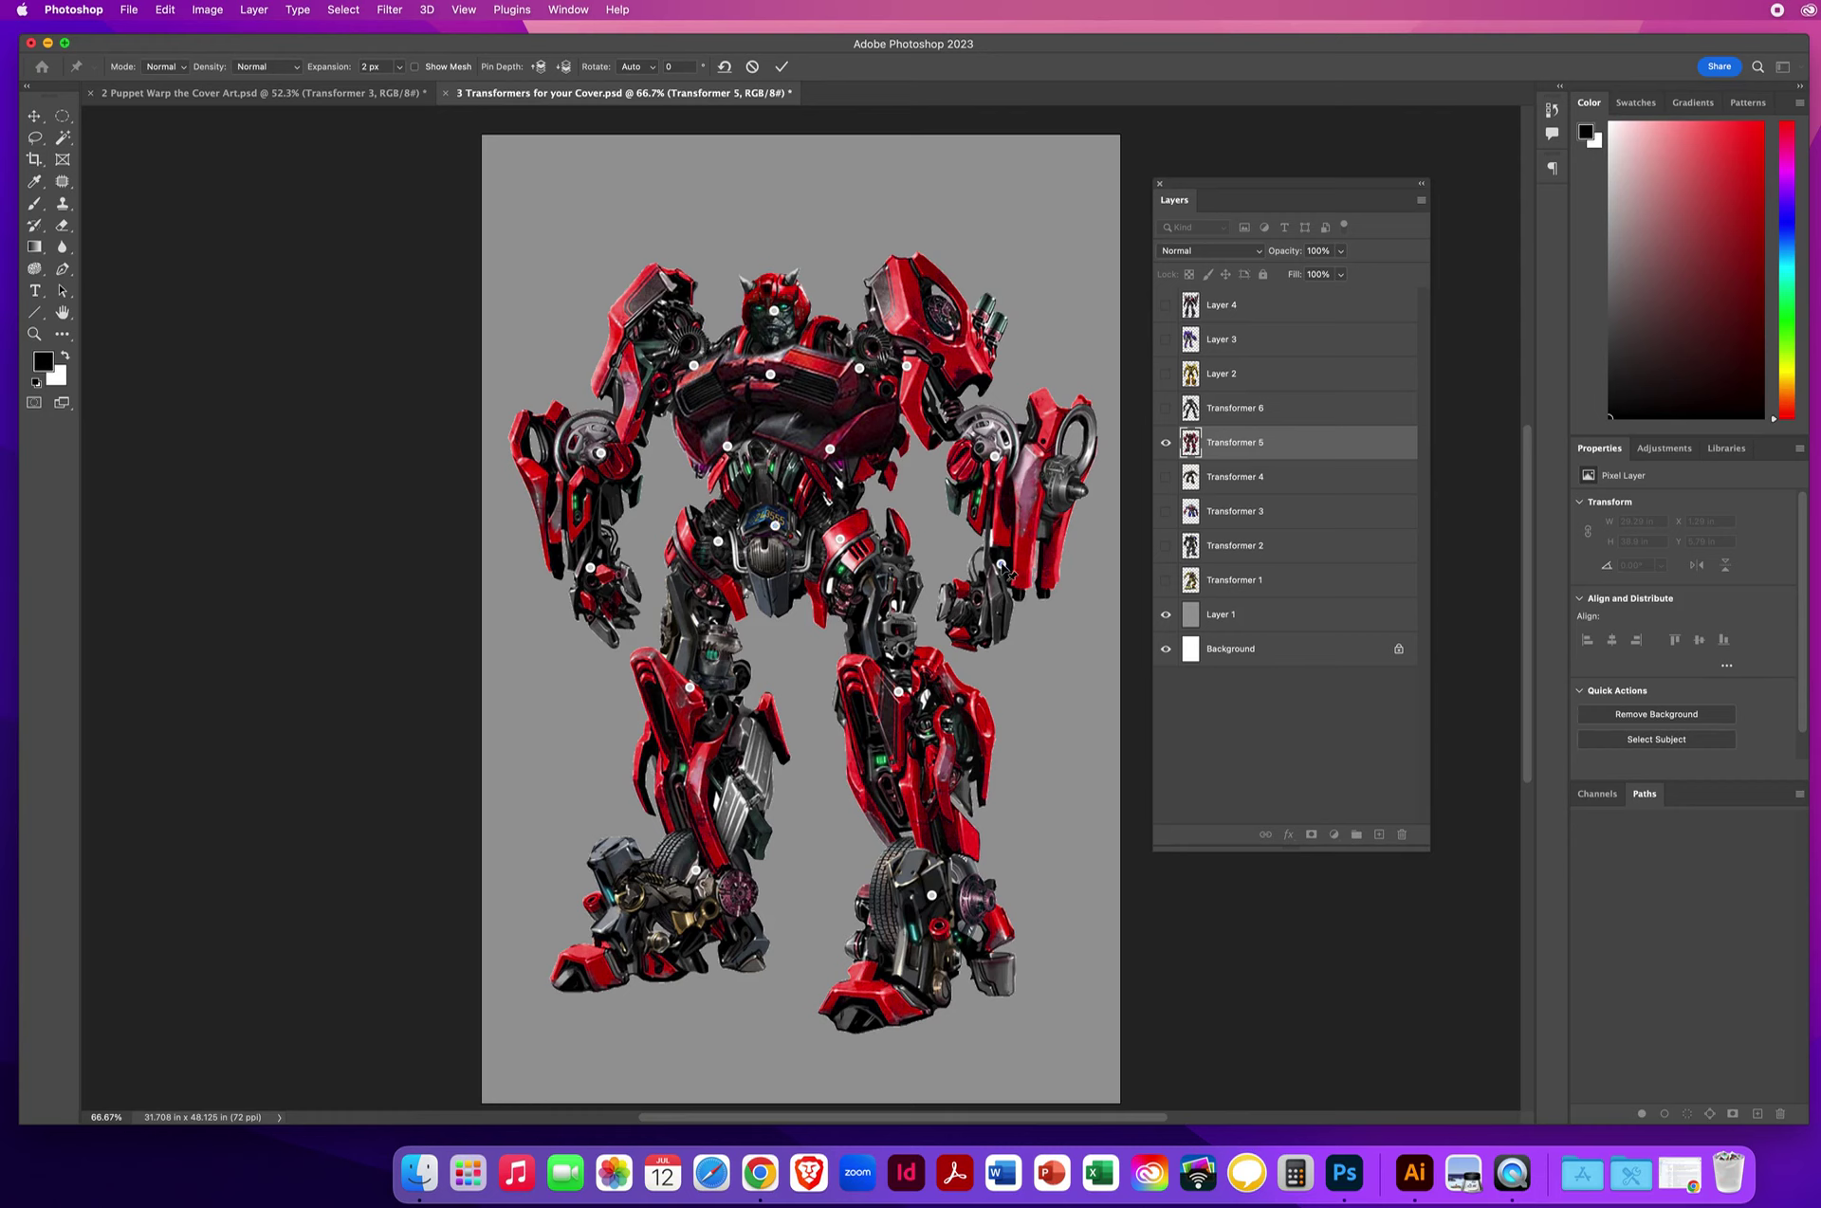
Bend the red robot's forearms and swing its left arm at the elbow
drag(1002, 568, 956, 542)
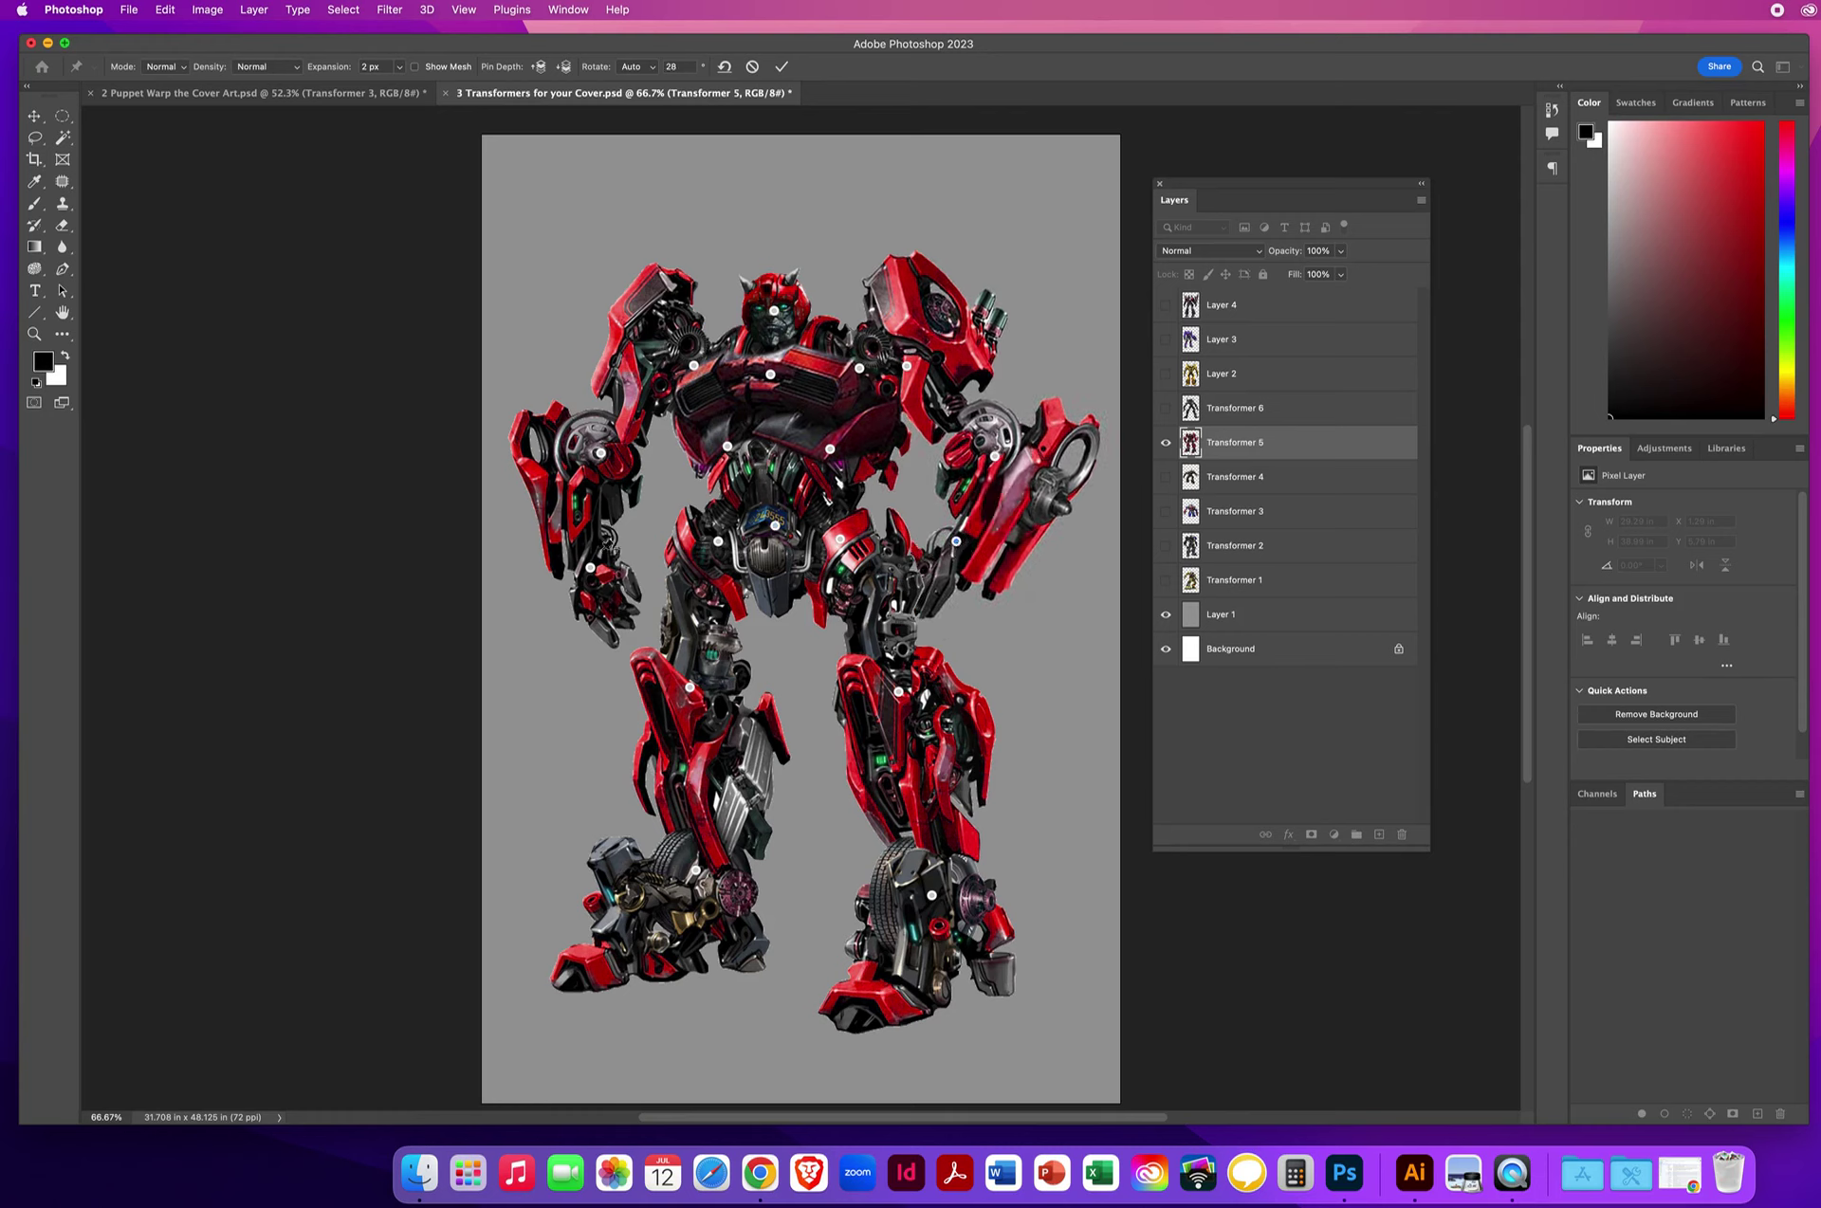
mouse_move(590, 568)
mouse_down()
mouse_move(557, 569)
mouse_move(640, 558)
mouse_move(563, 558)
mouse_up()
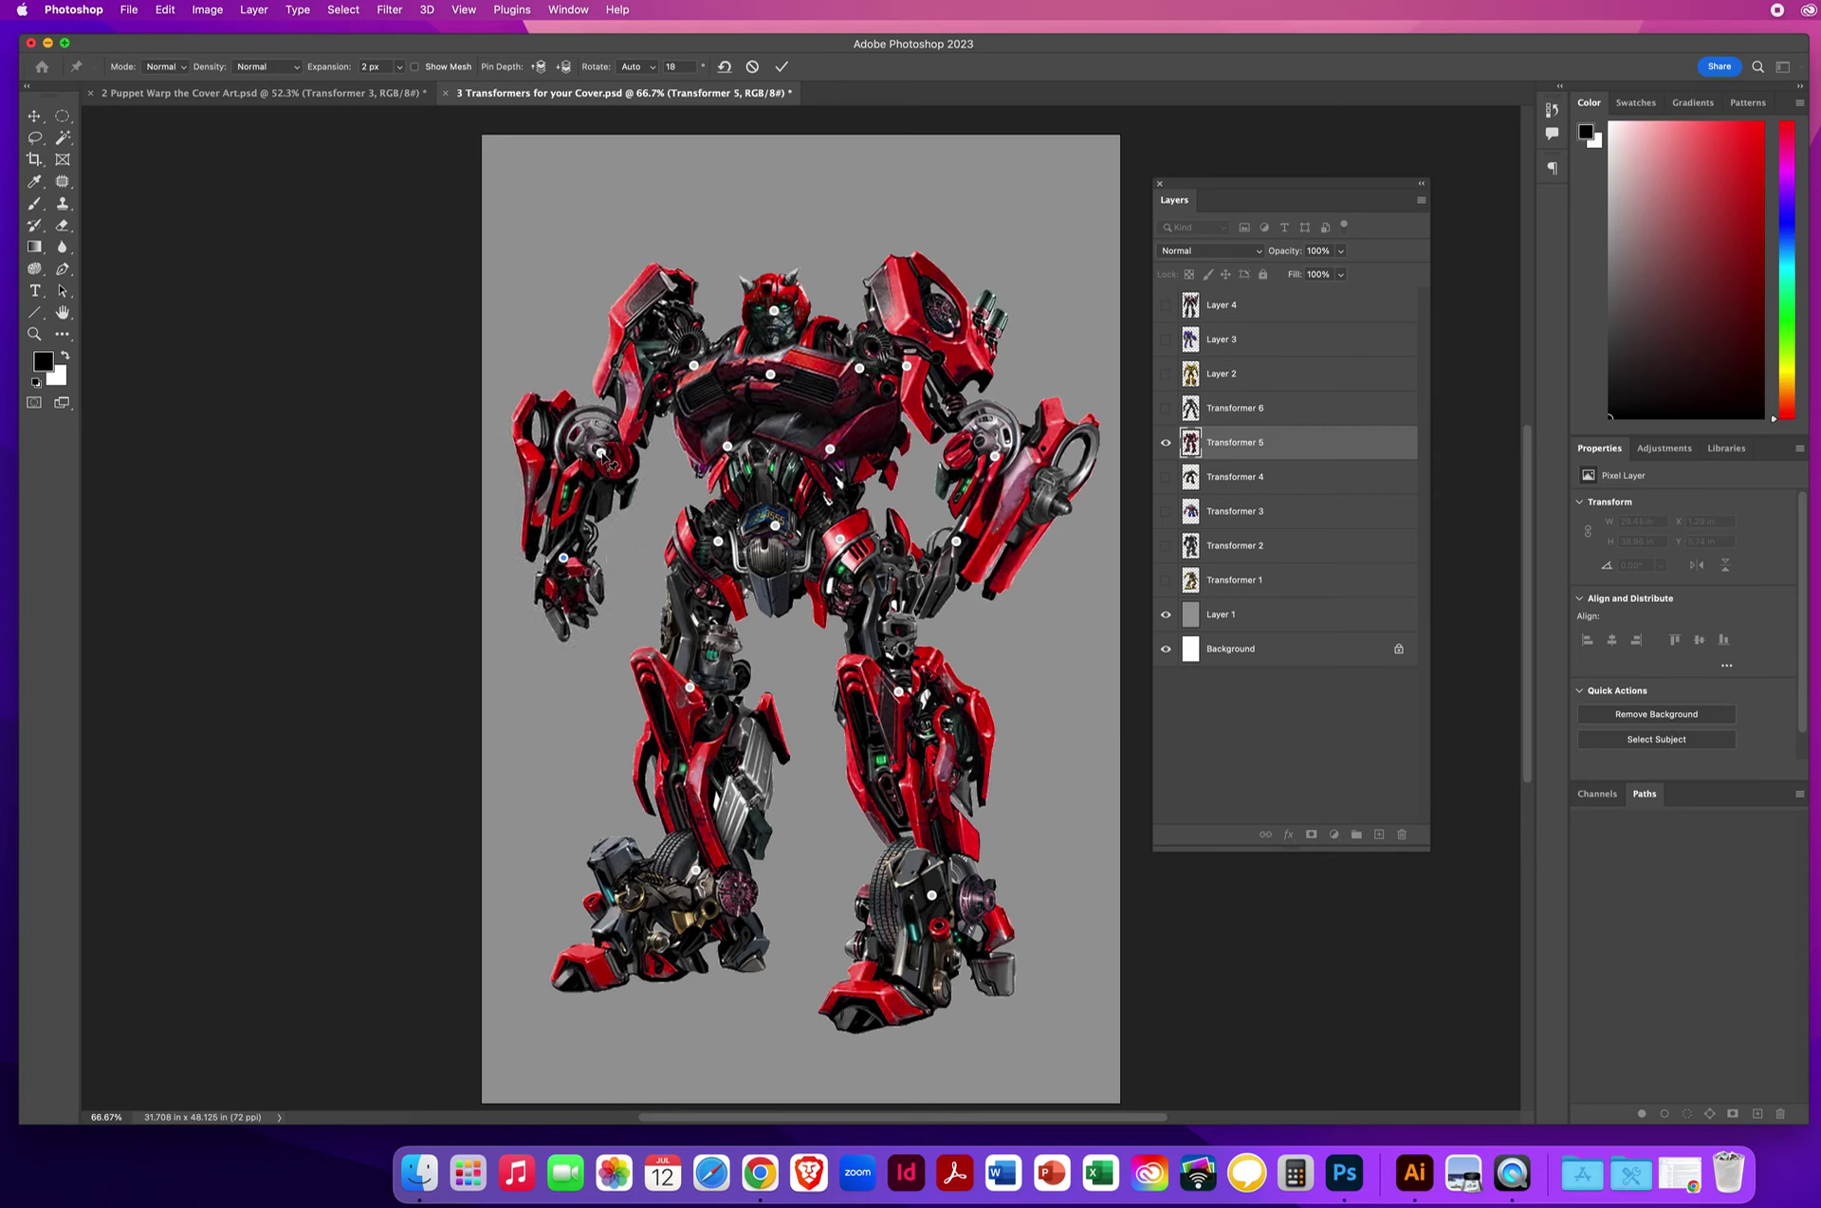
click(603, 457)
mouse_move(603, 457)
mouse_down()
mouse_move(599, 418)
mouse_move(587, 445)
mouse_up()
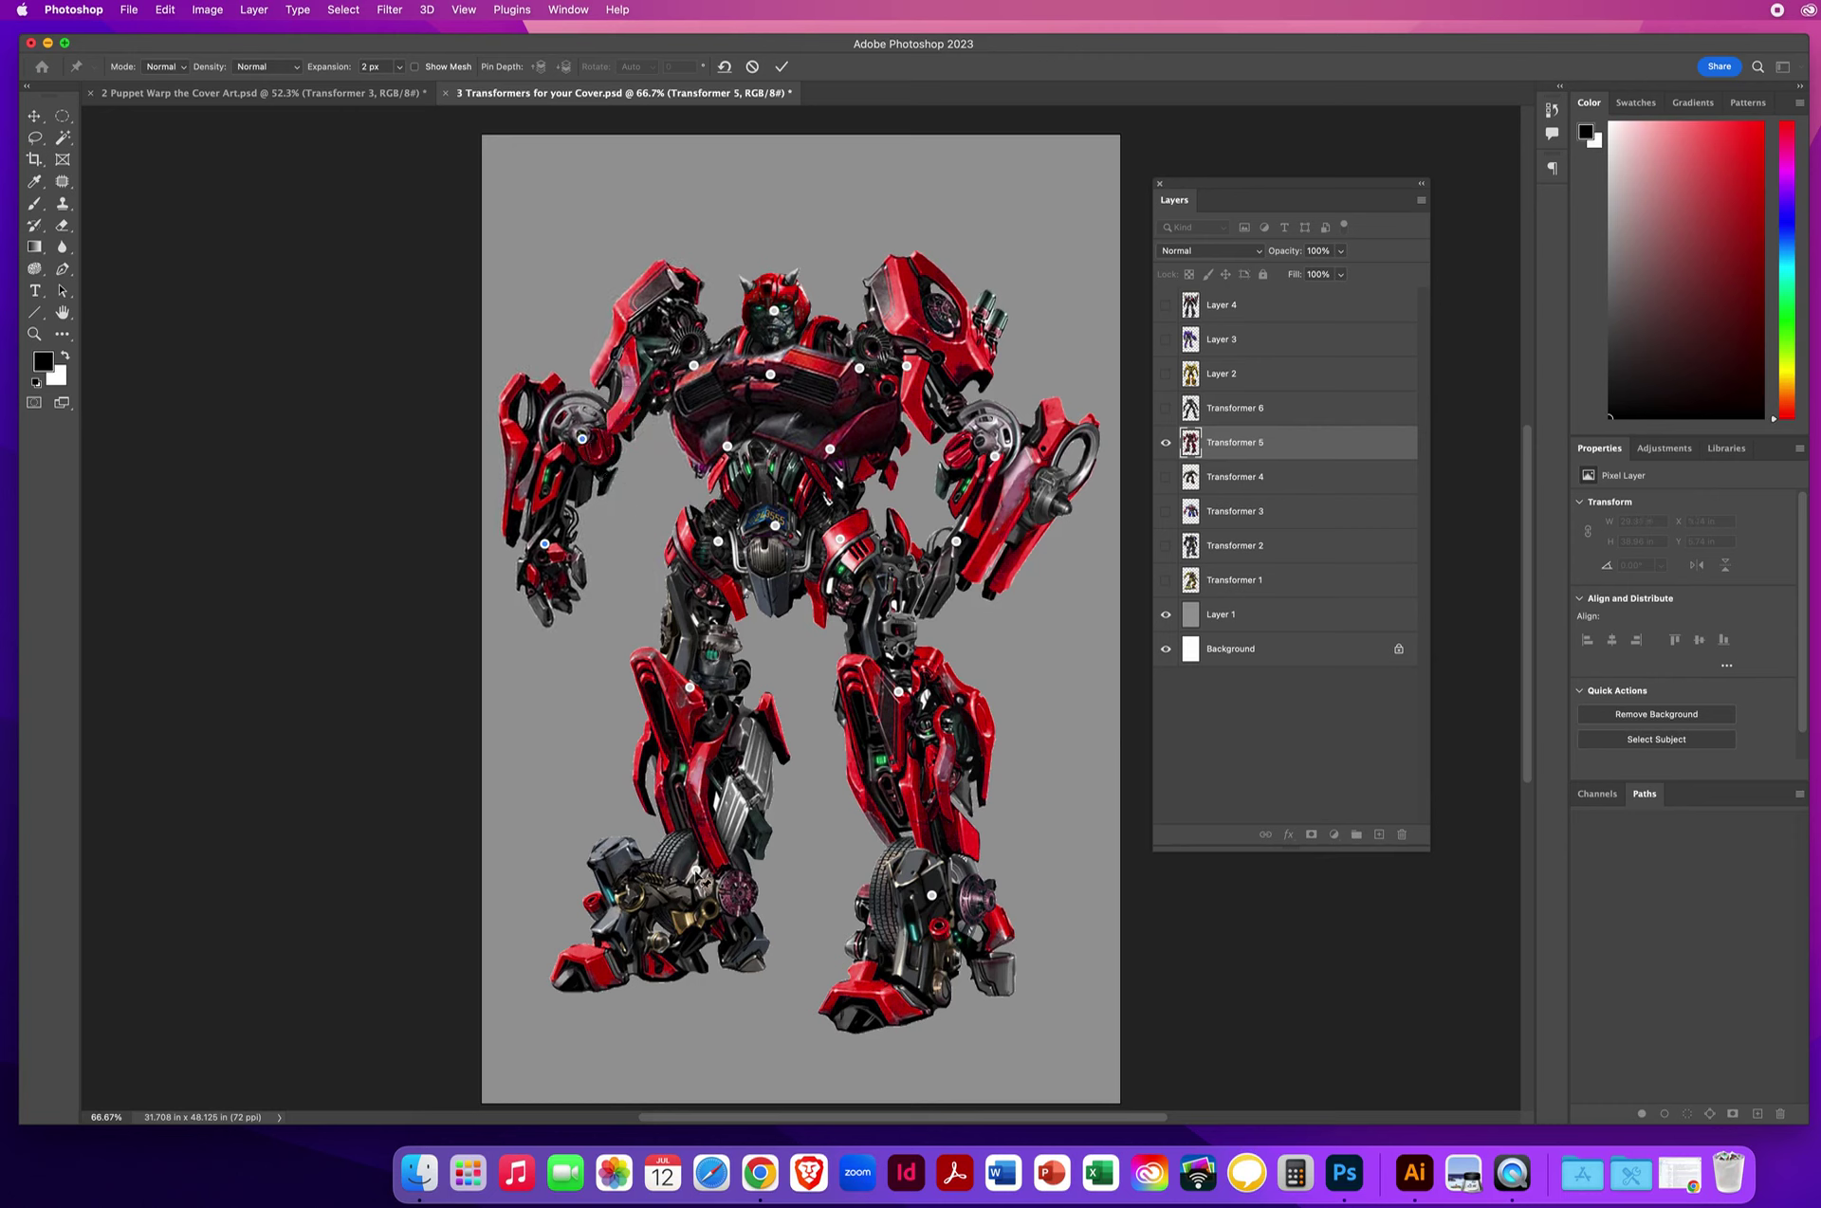
Re-pose both legs at the knee and feet, then commit the warp
drag(699, 874, 730, 839)
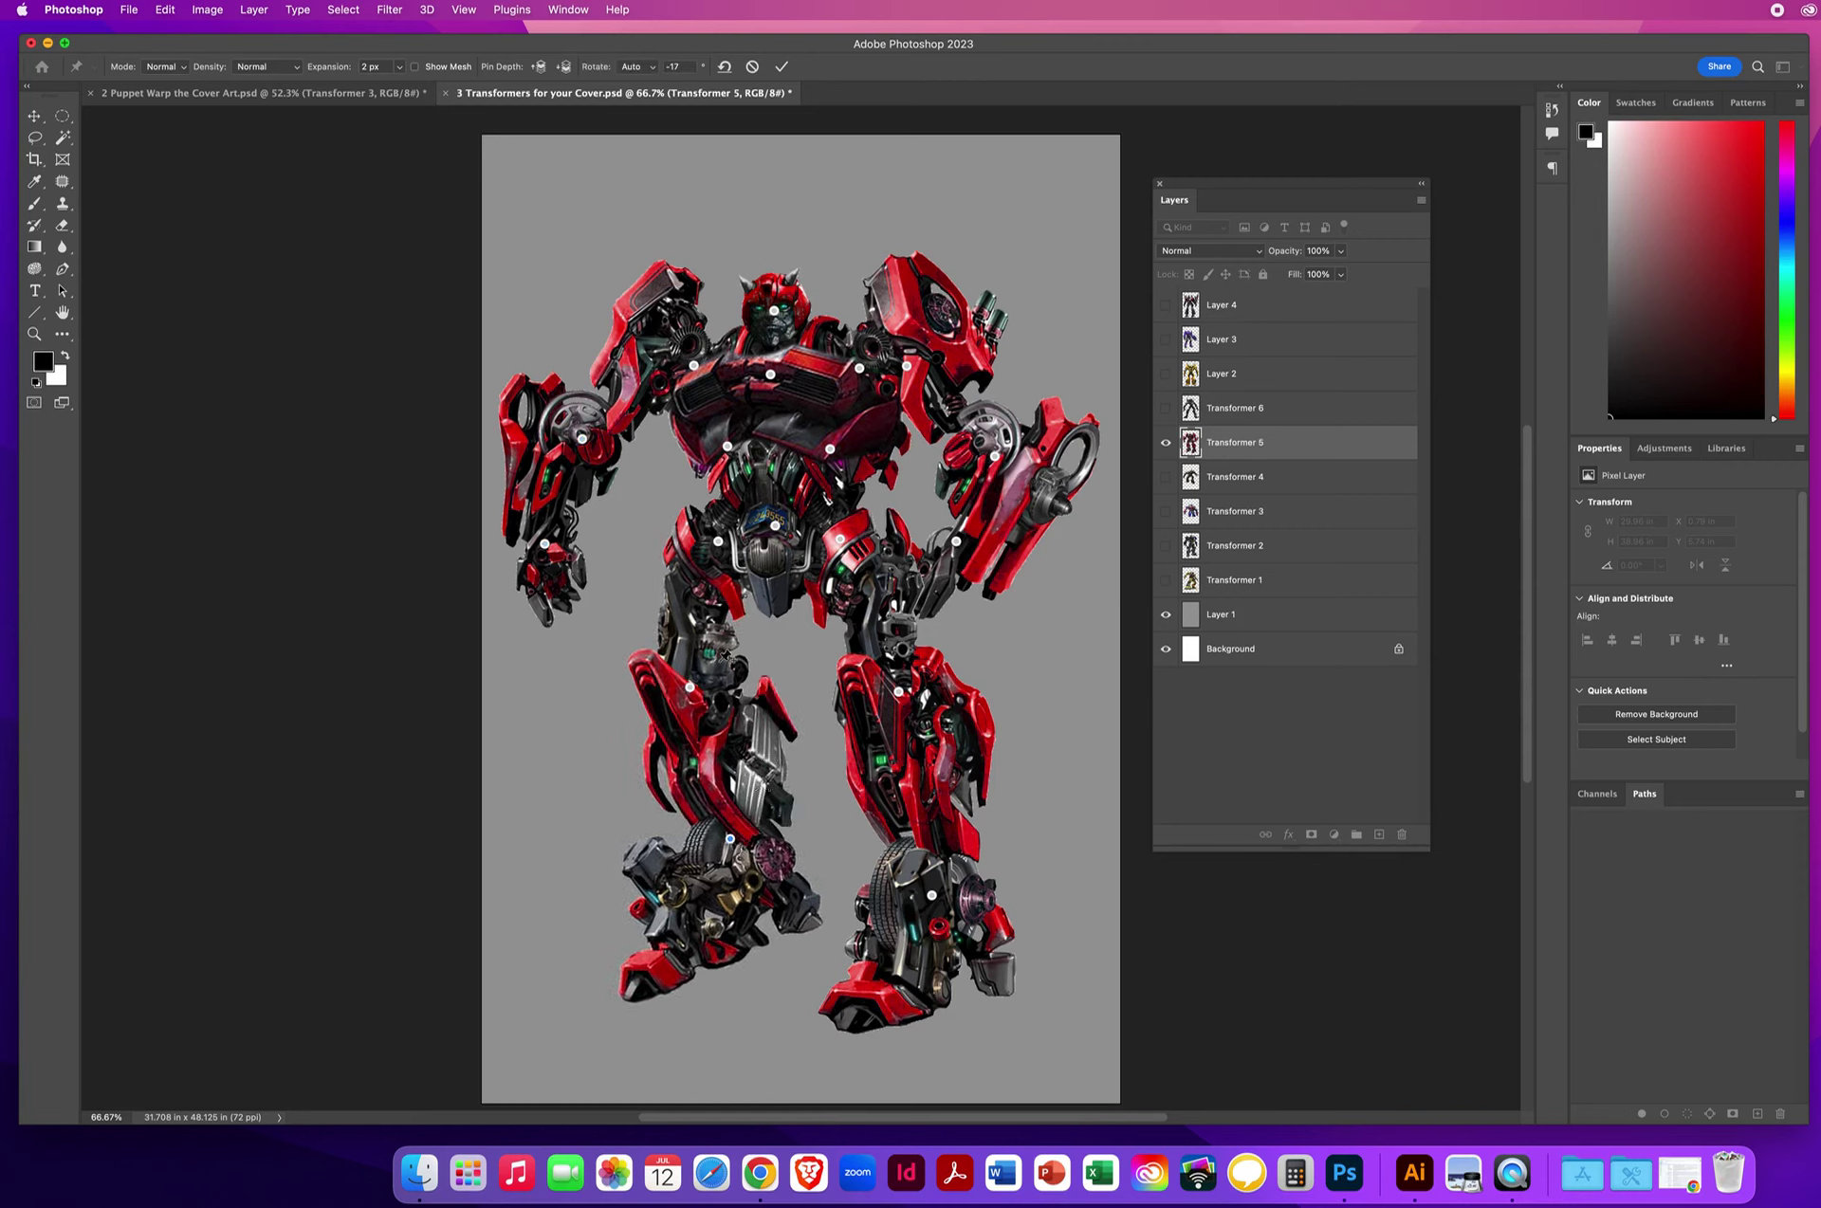
click(696, 697)
drag(697, 697, 654, 679)
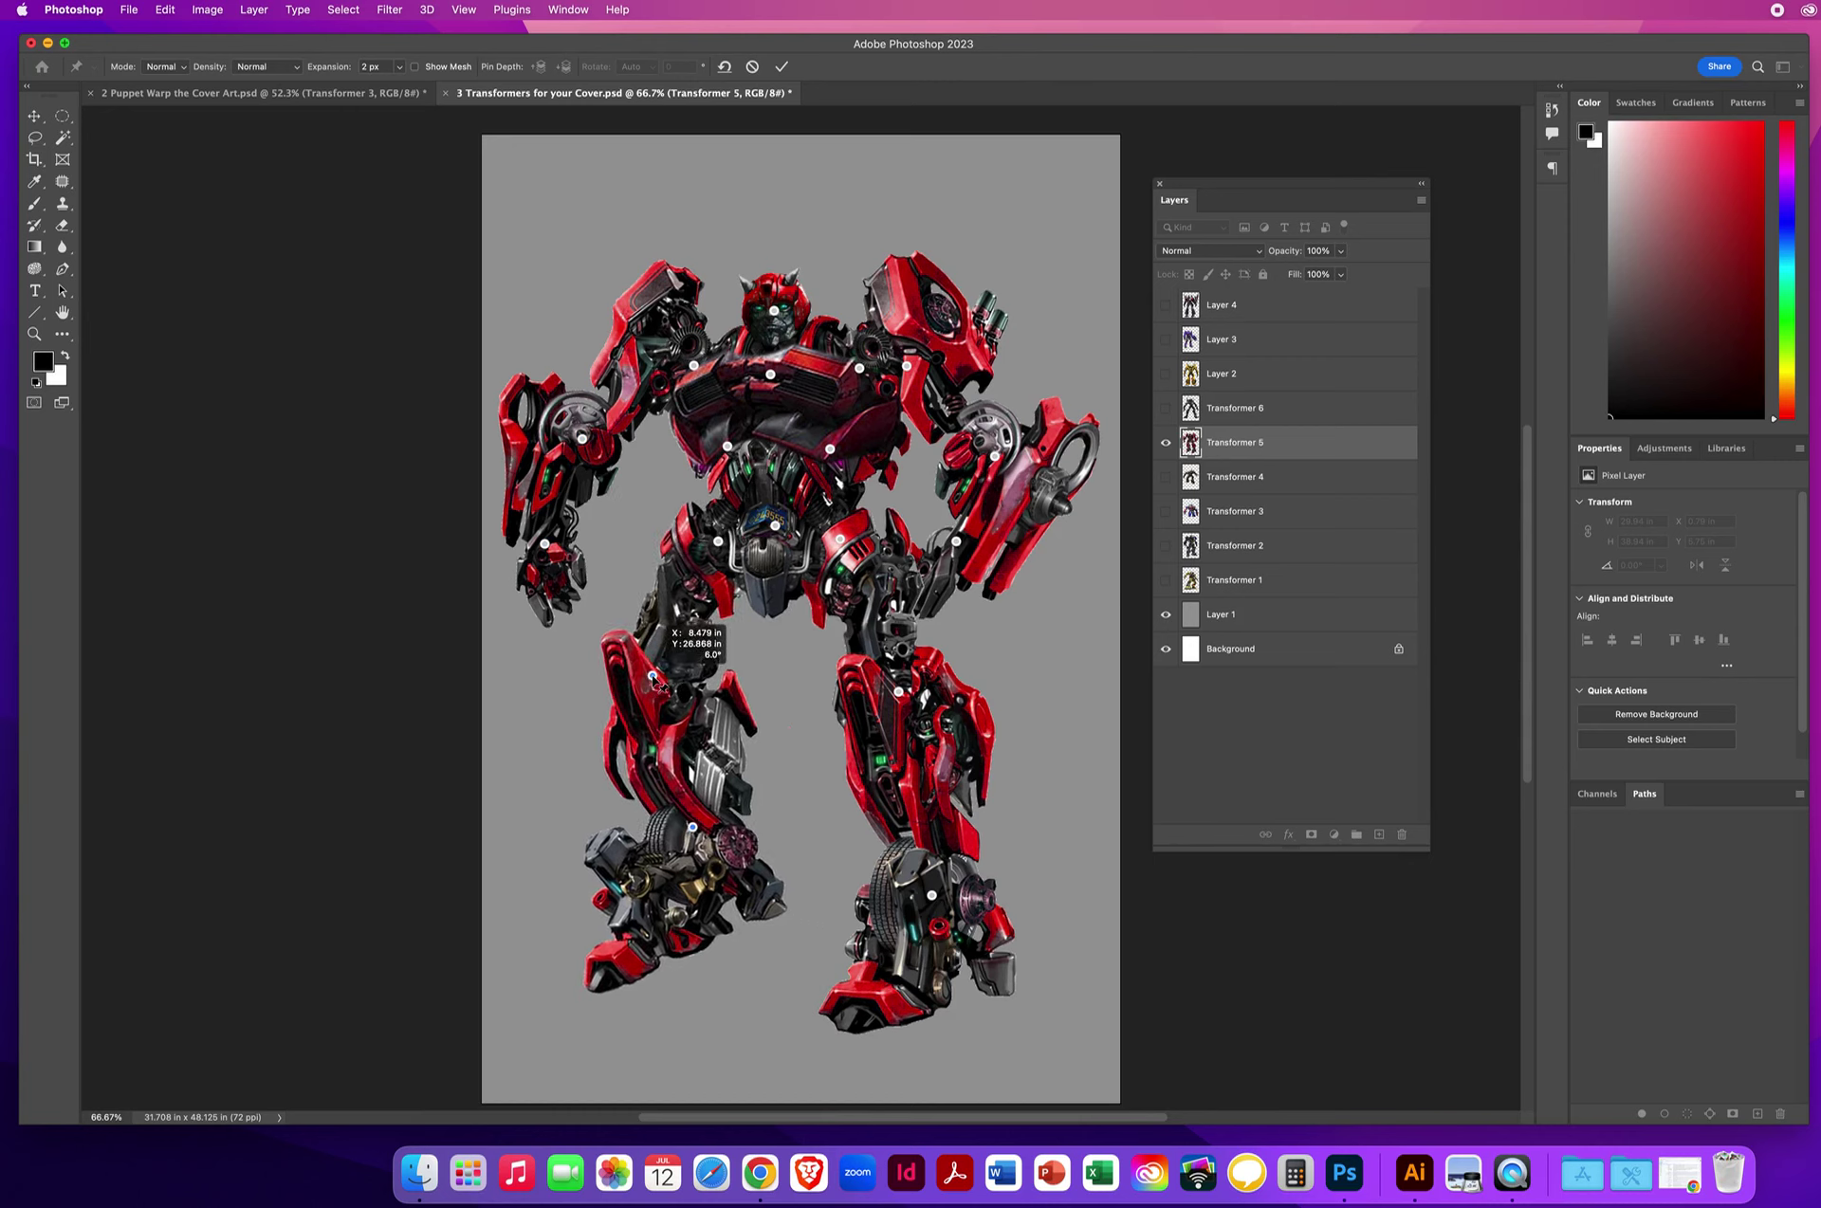
drag(652, 677, 656, 672)
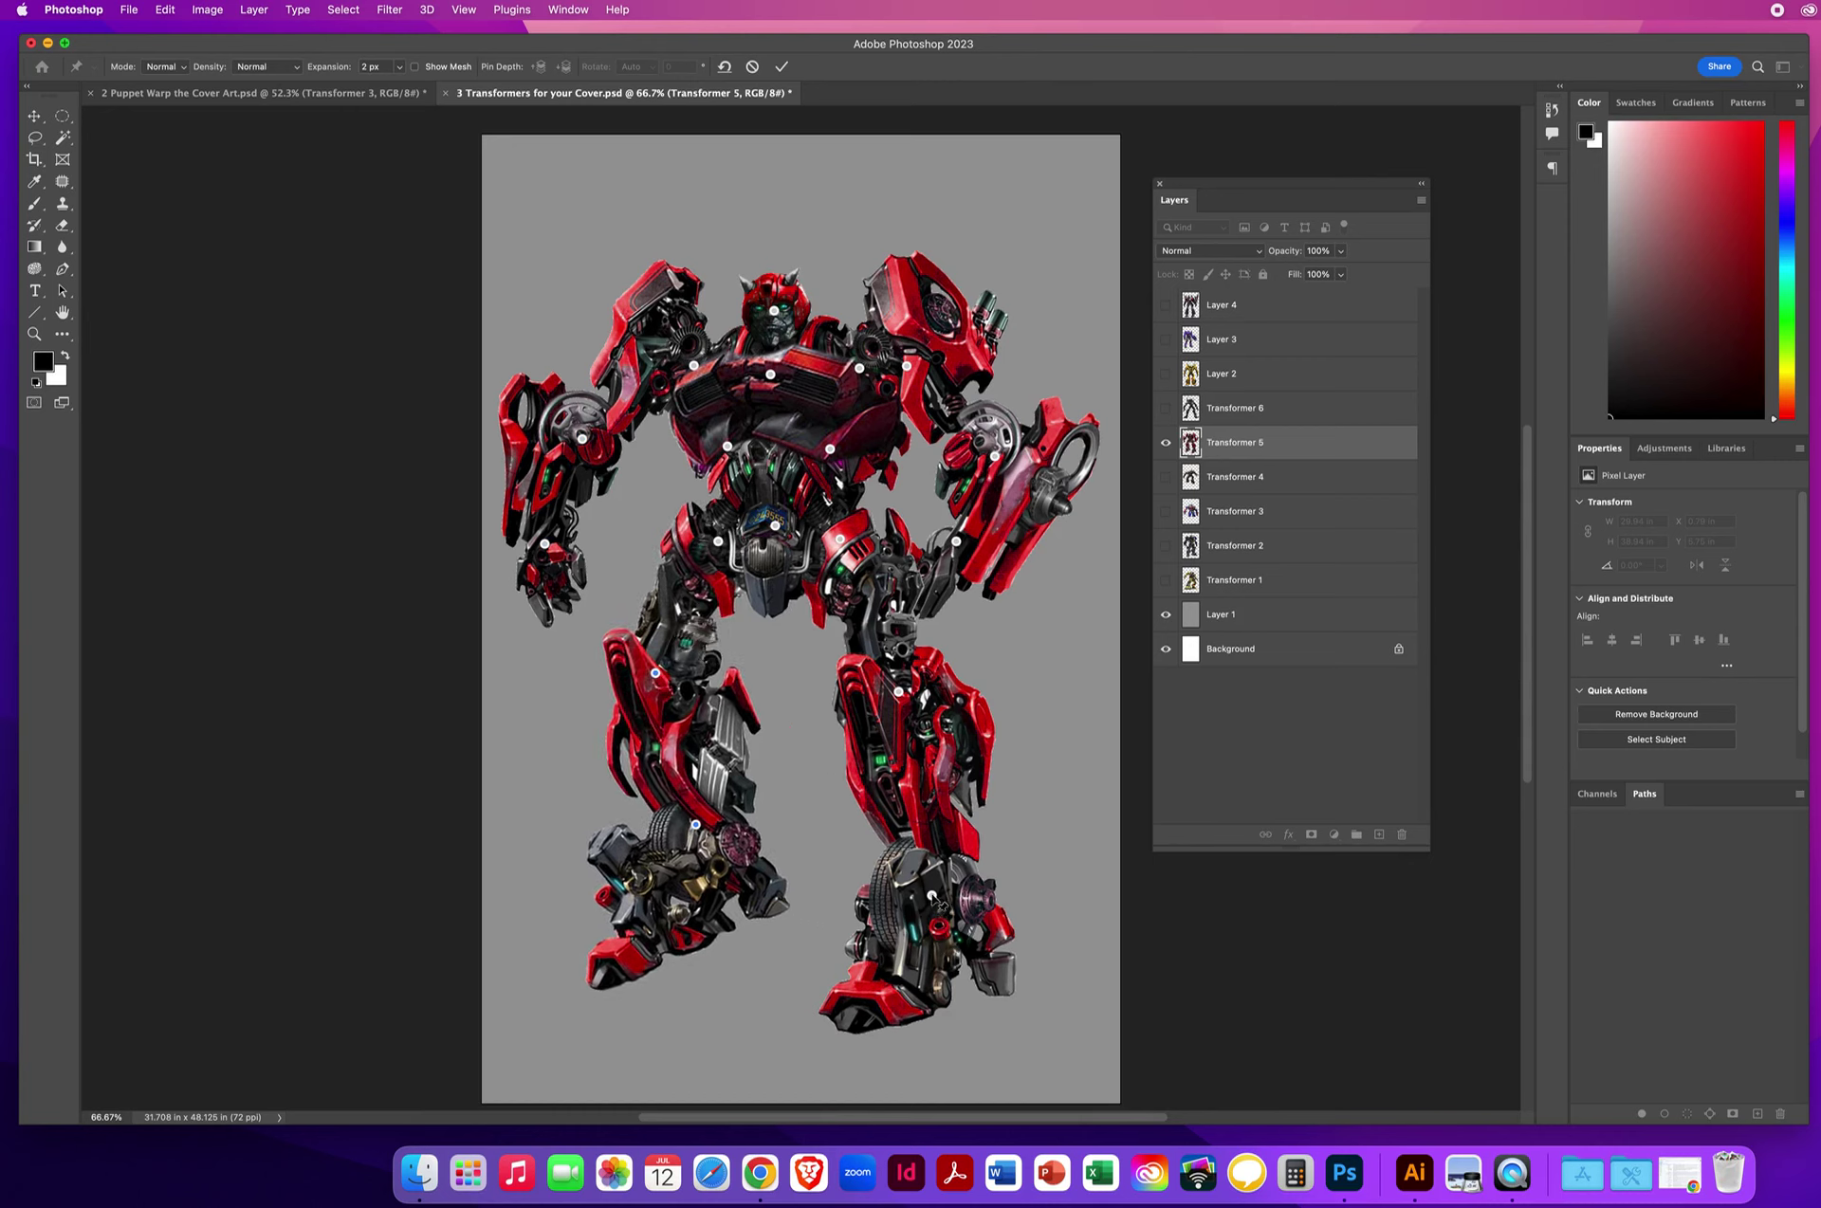
drag(934, 897, 922, 944)
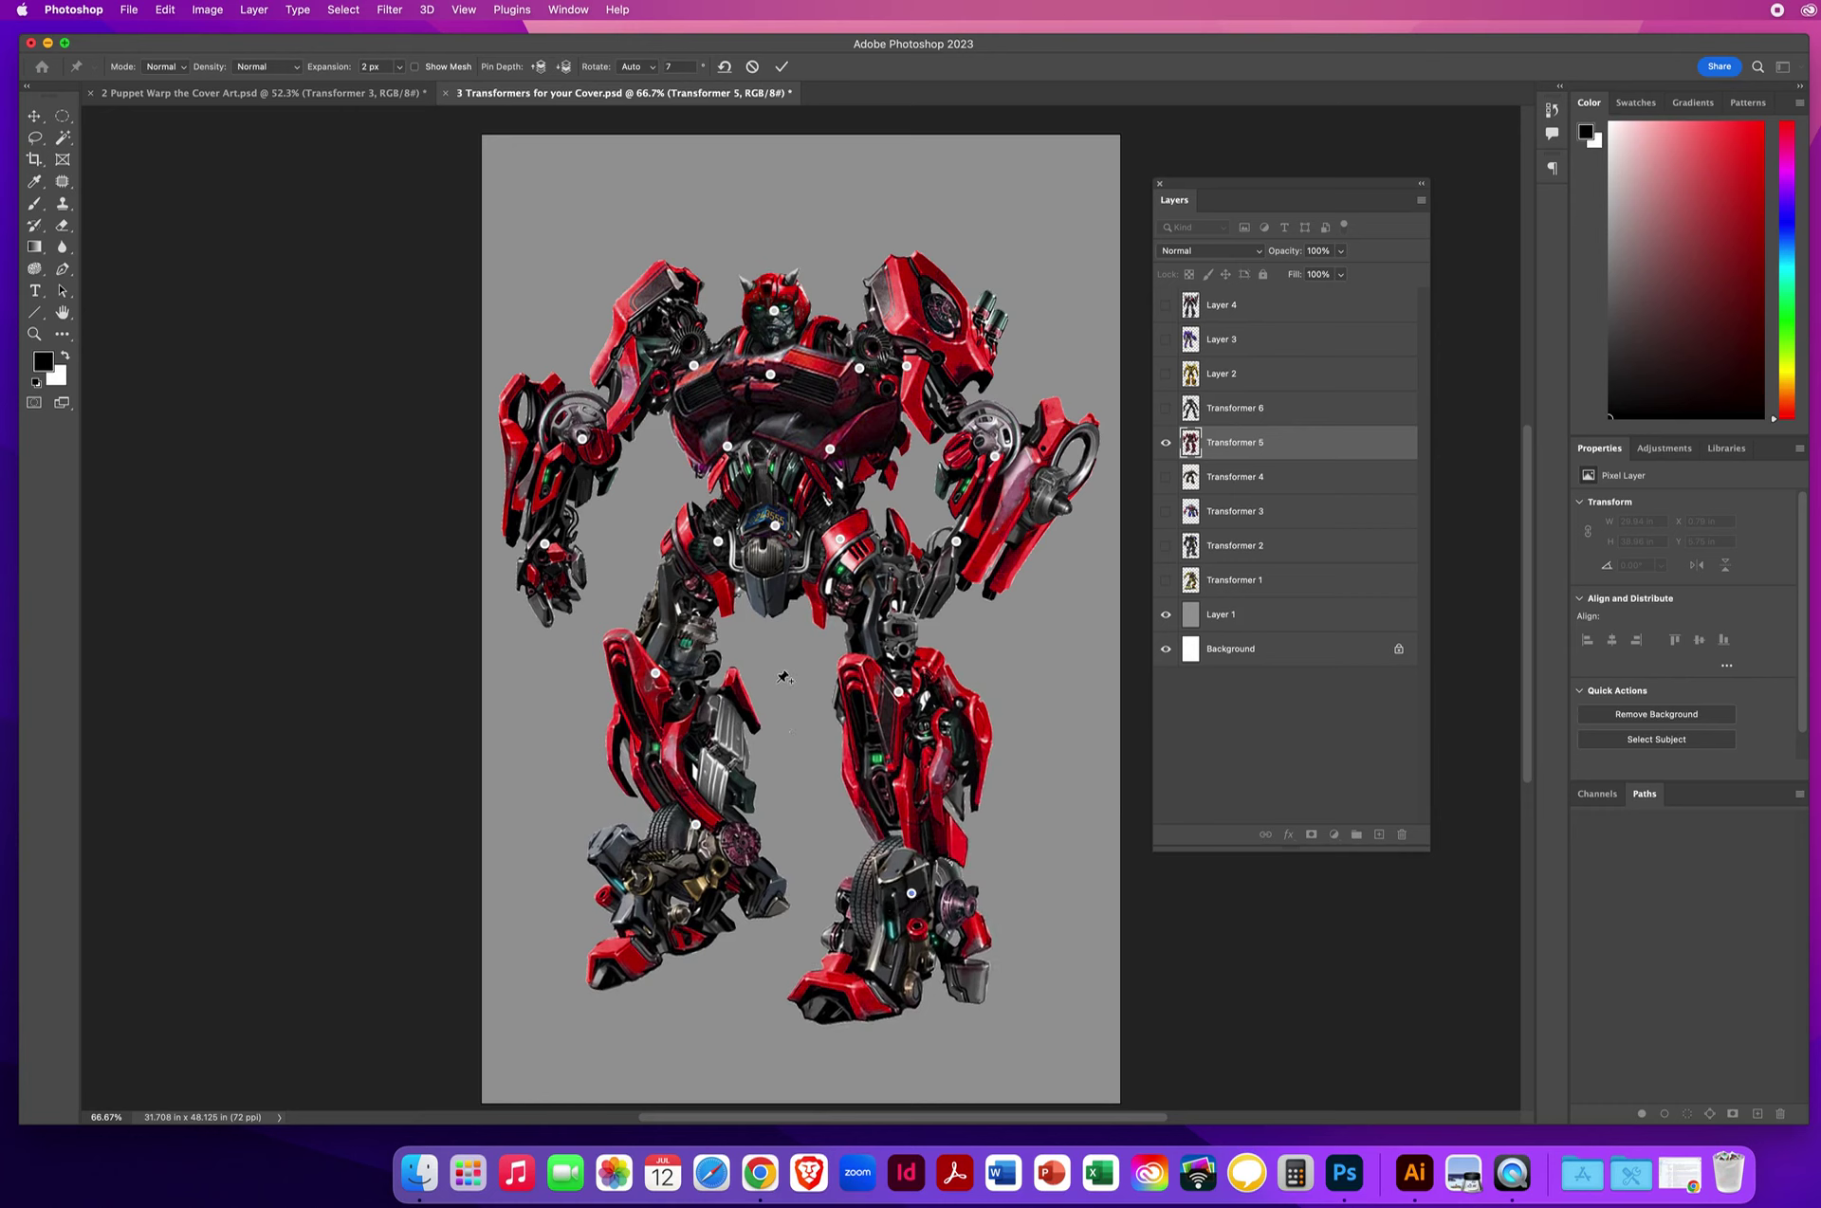
key(Return)
Copy the red robot into the cover, then show only Transformer 2 in the robots file
drag(770, 425, 934, 768)
click(512, 93)
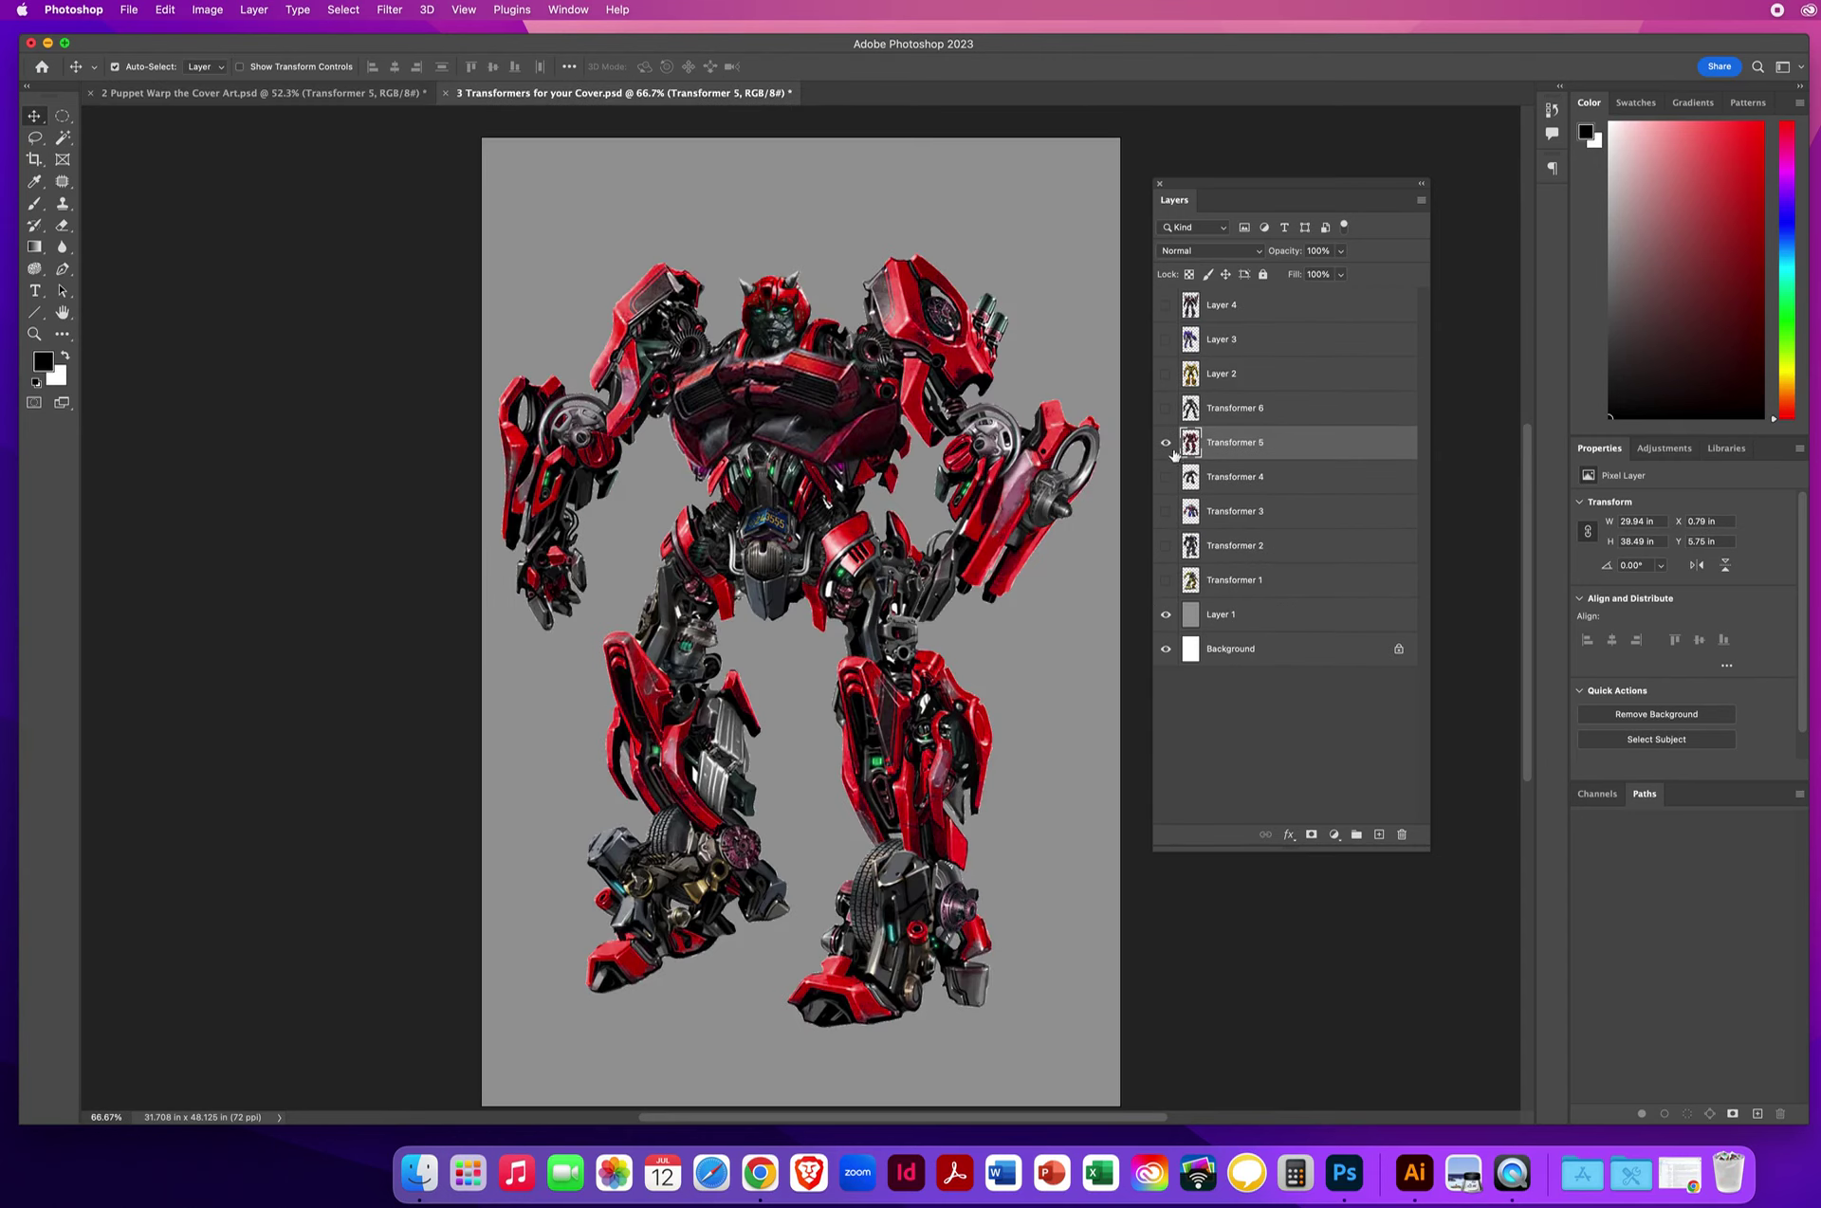
click(1166, 442)
click(1213, 552)
click(1166, 547)
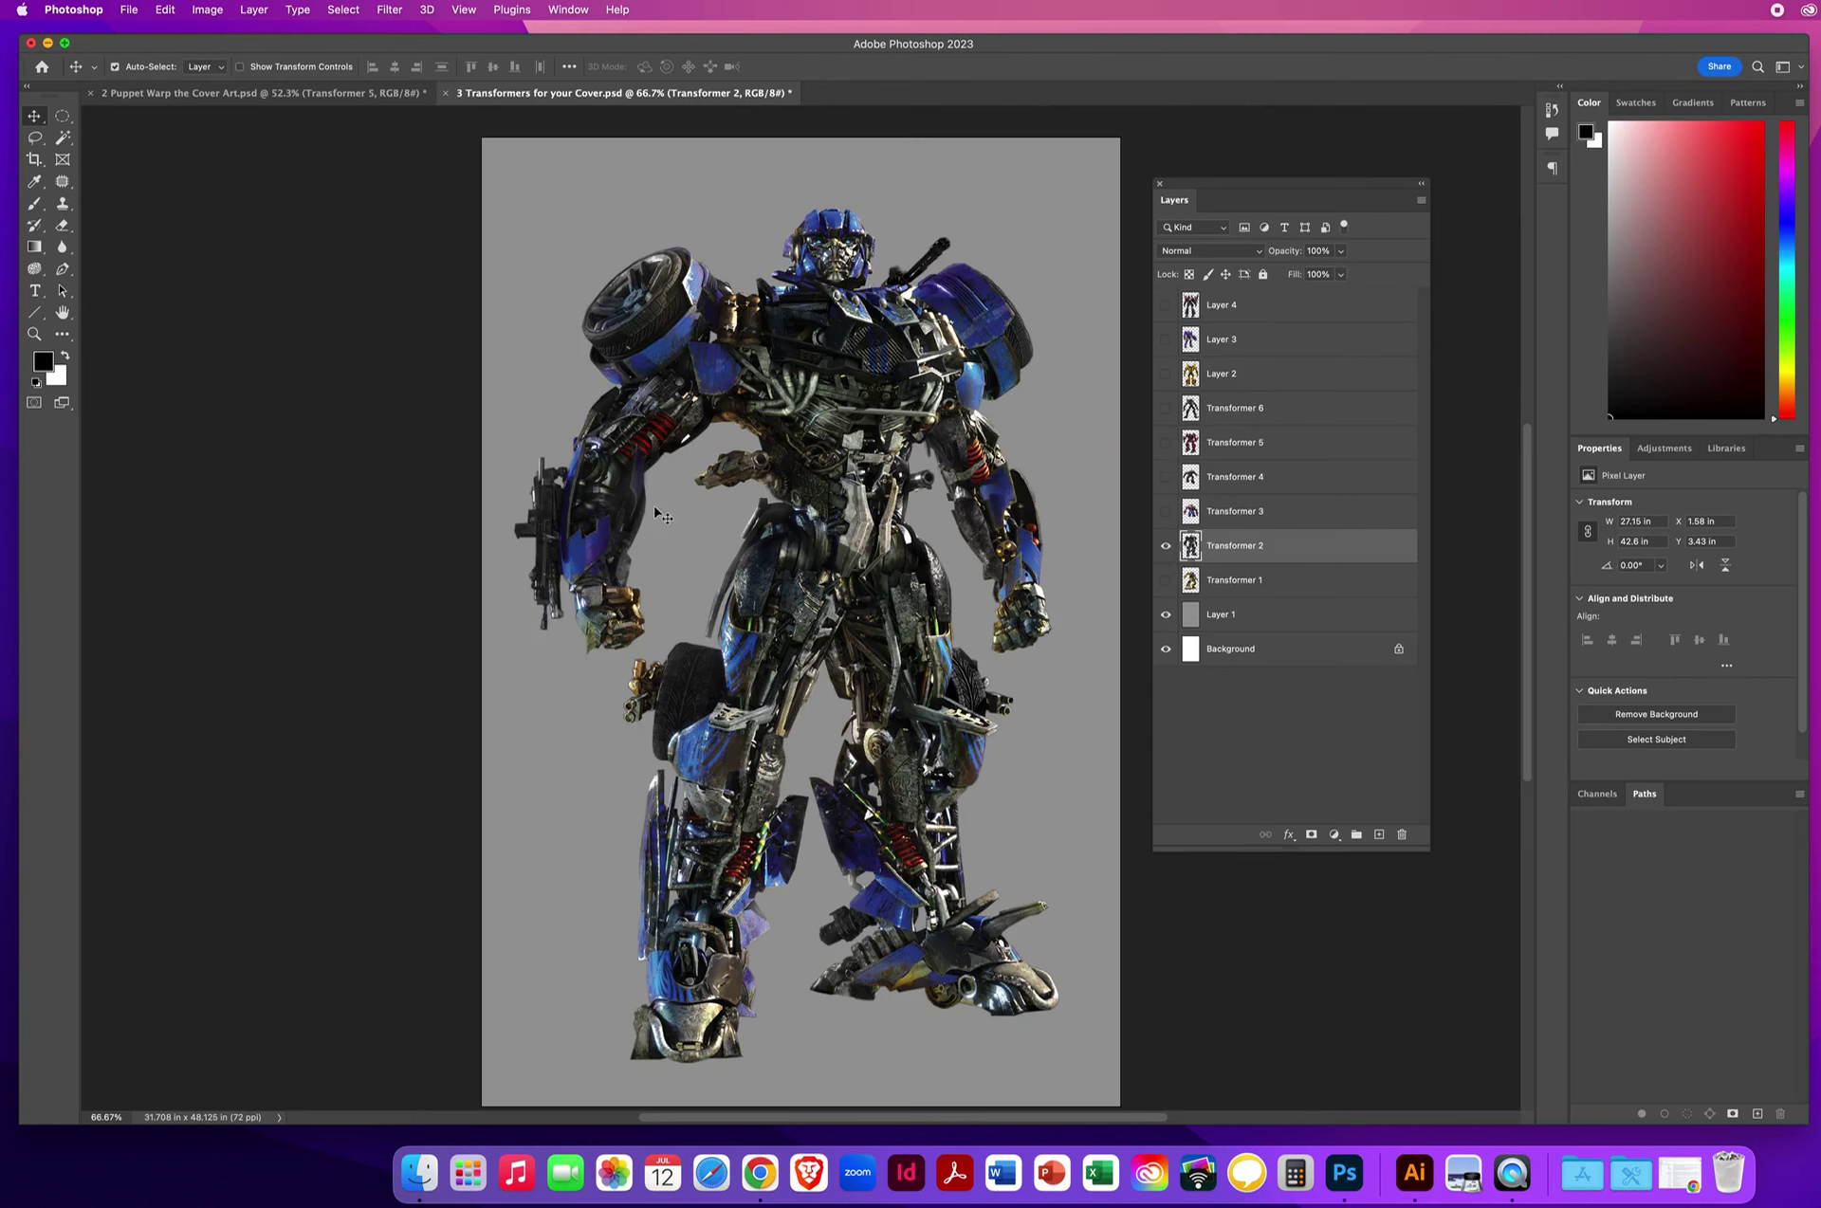
Start Puppet Warp on Transformer 2 and pin its head, shoulders, arms and wrists
click(164, 12)
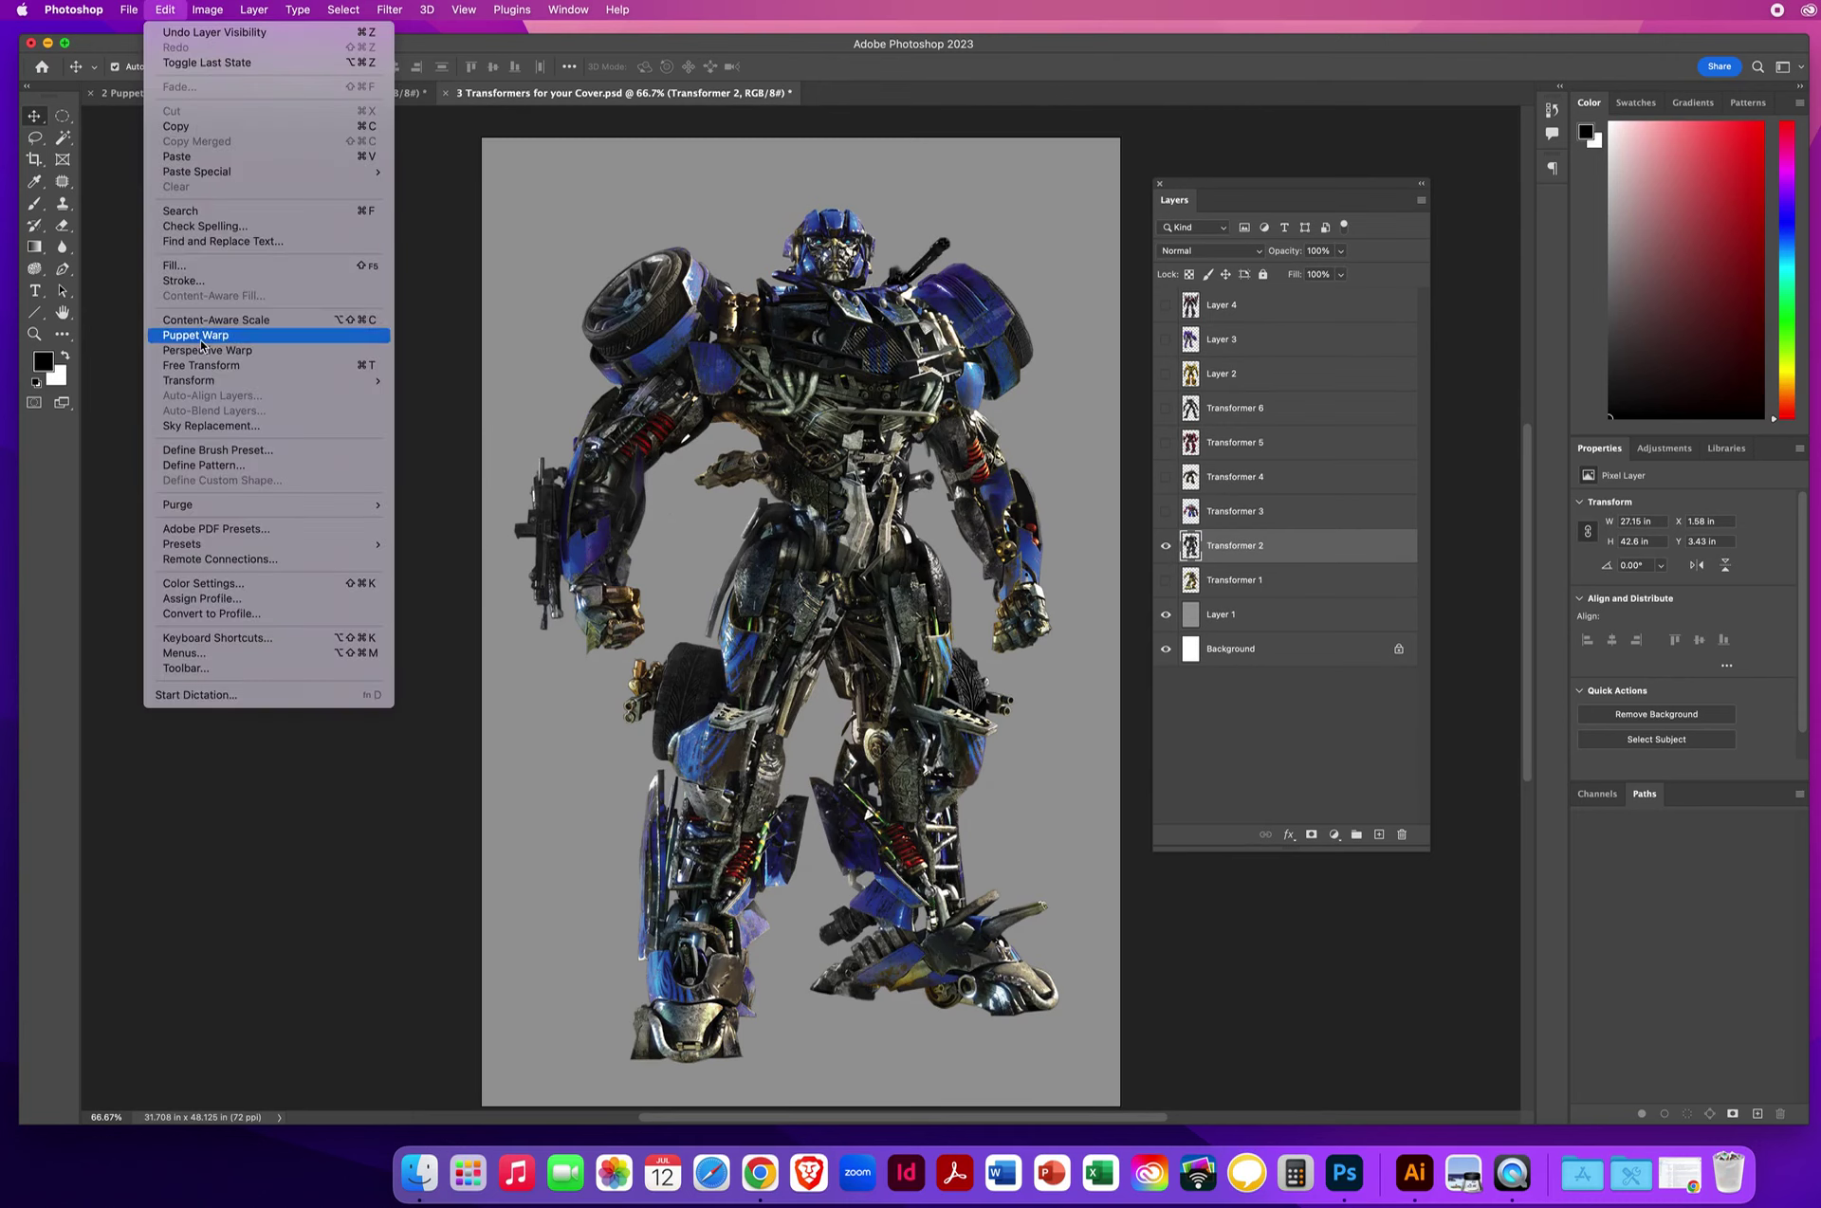
click(200, 341)
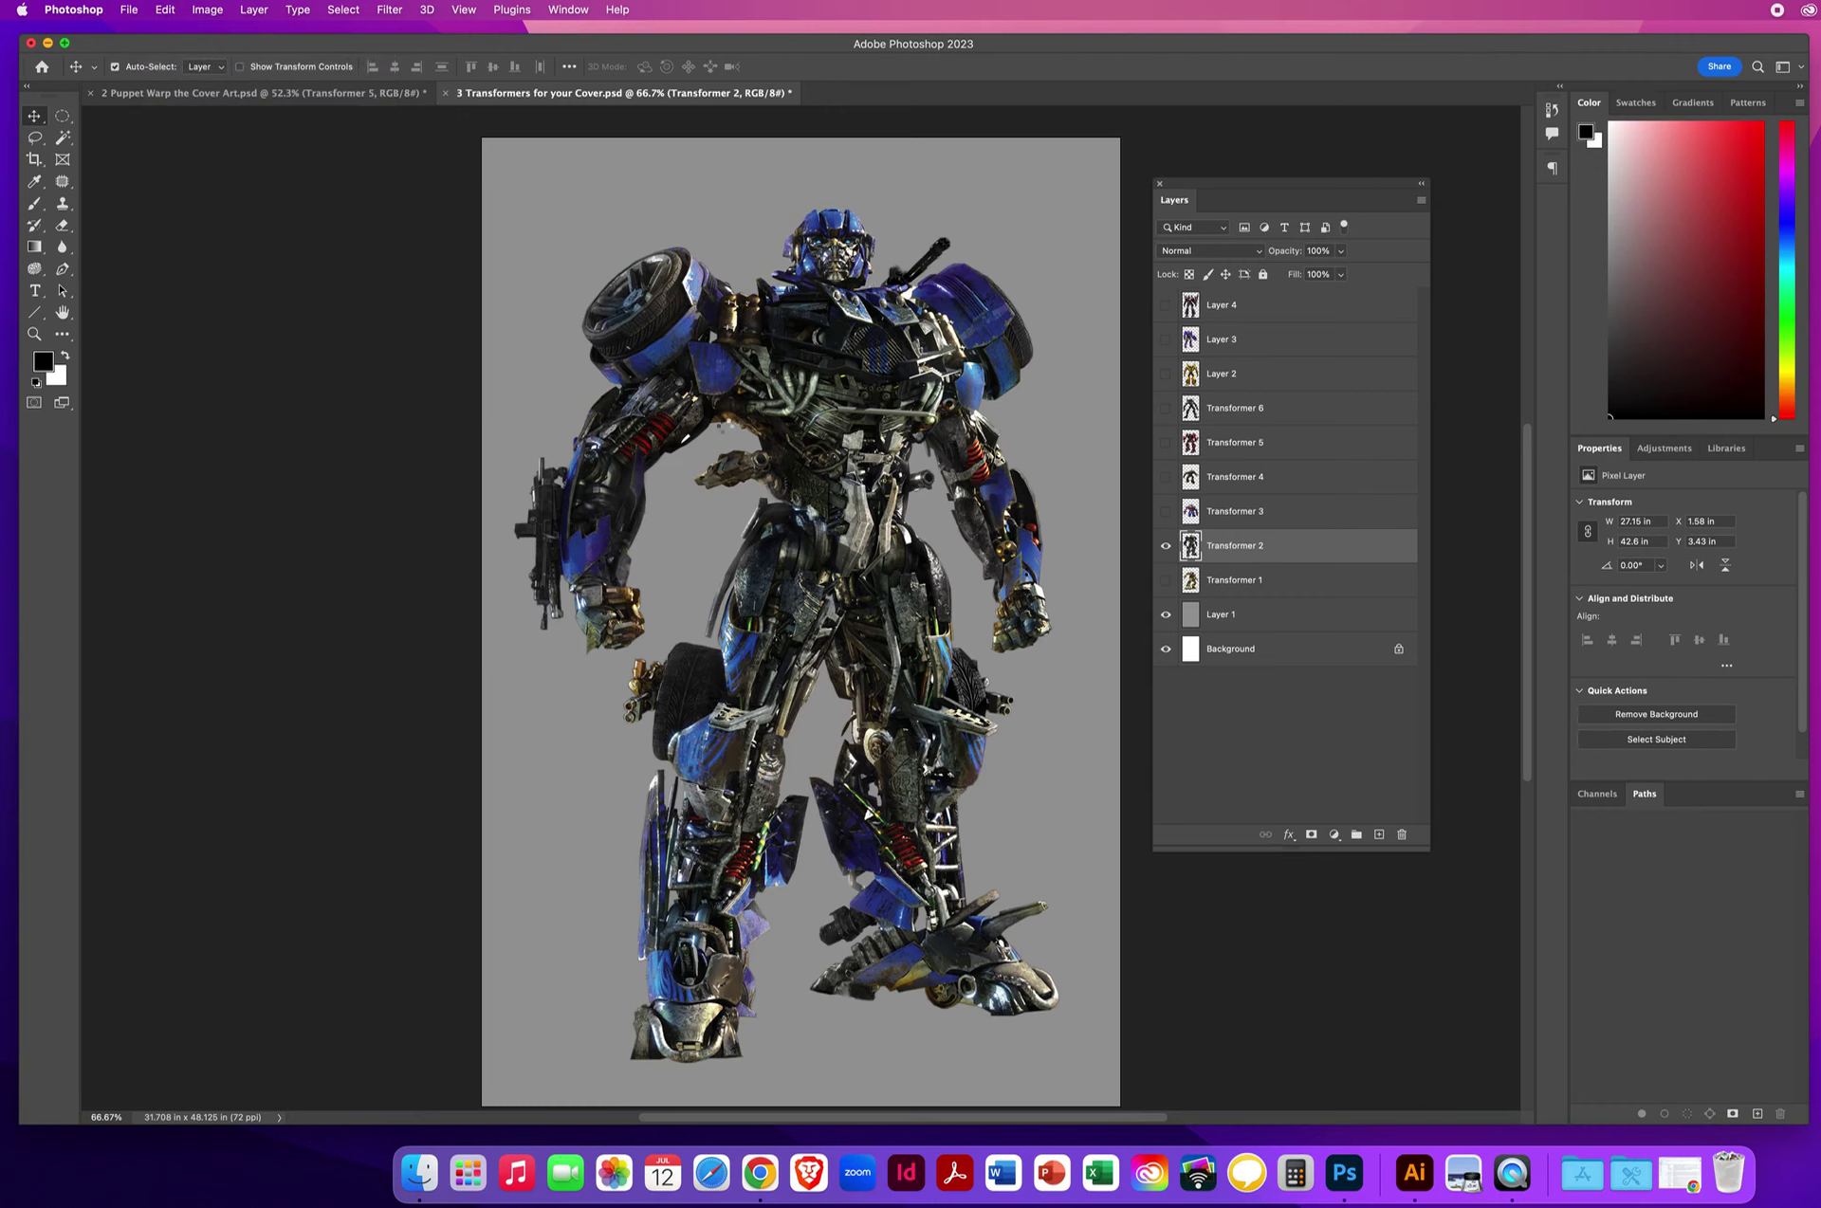
click(748, 351)
click(934, 339)
click(830, 248)
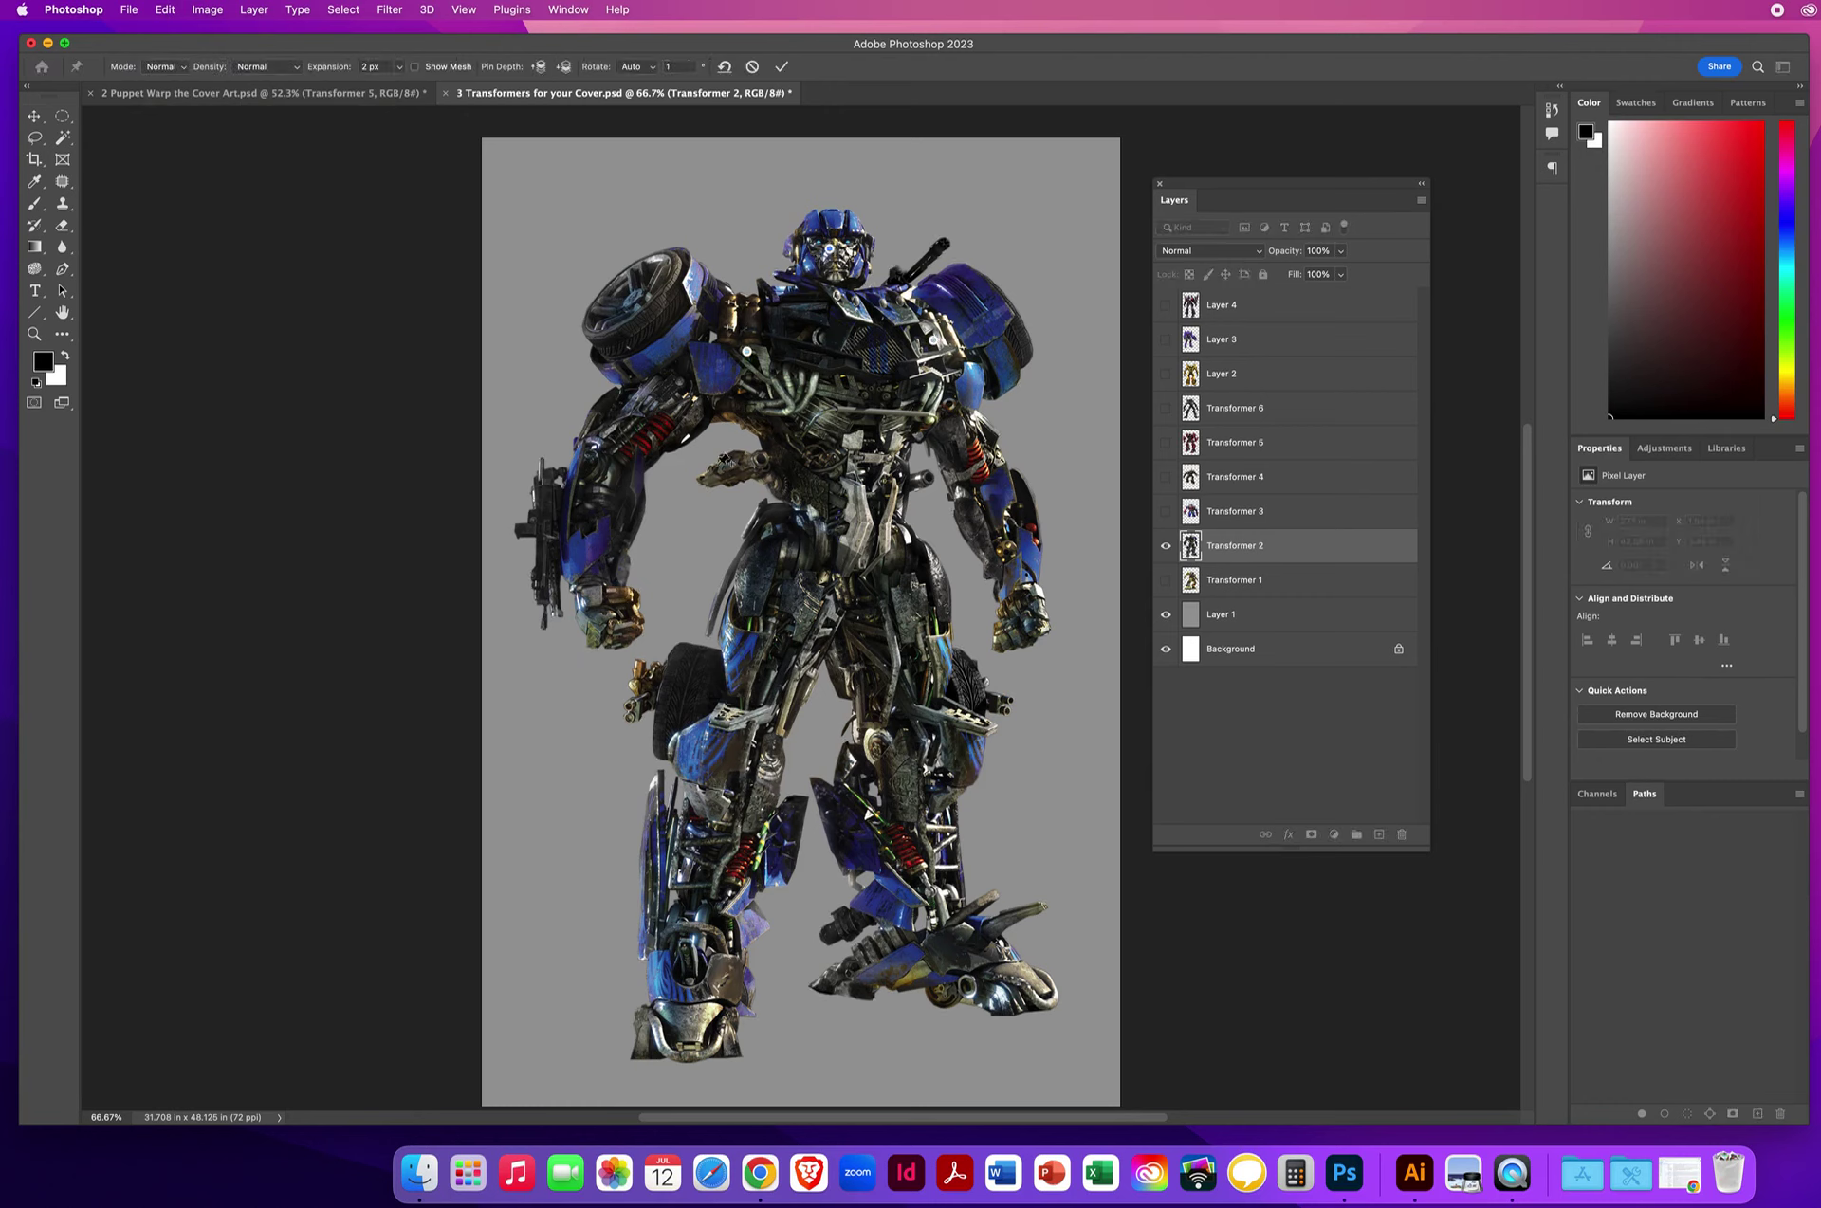
click(621, 451)
click(980, 471)
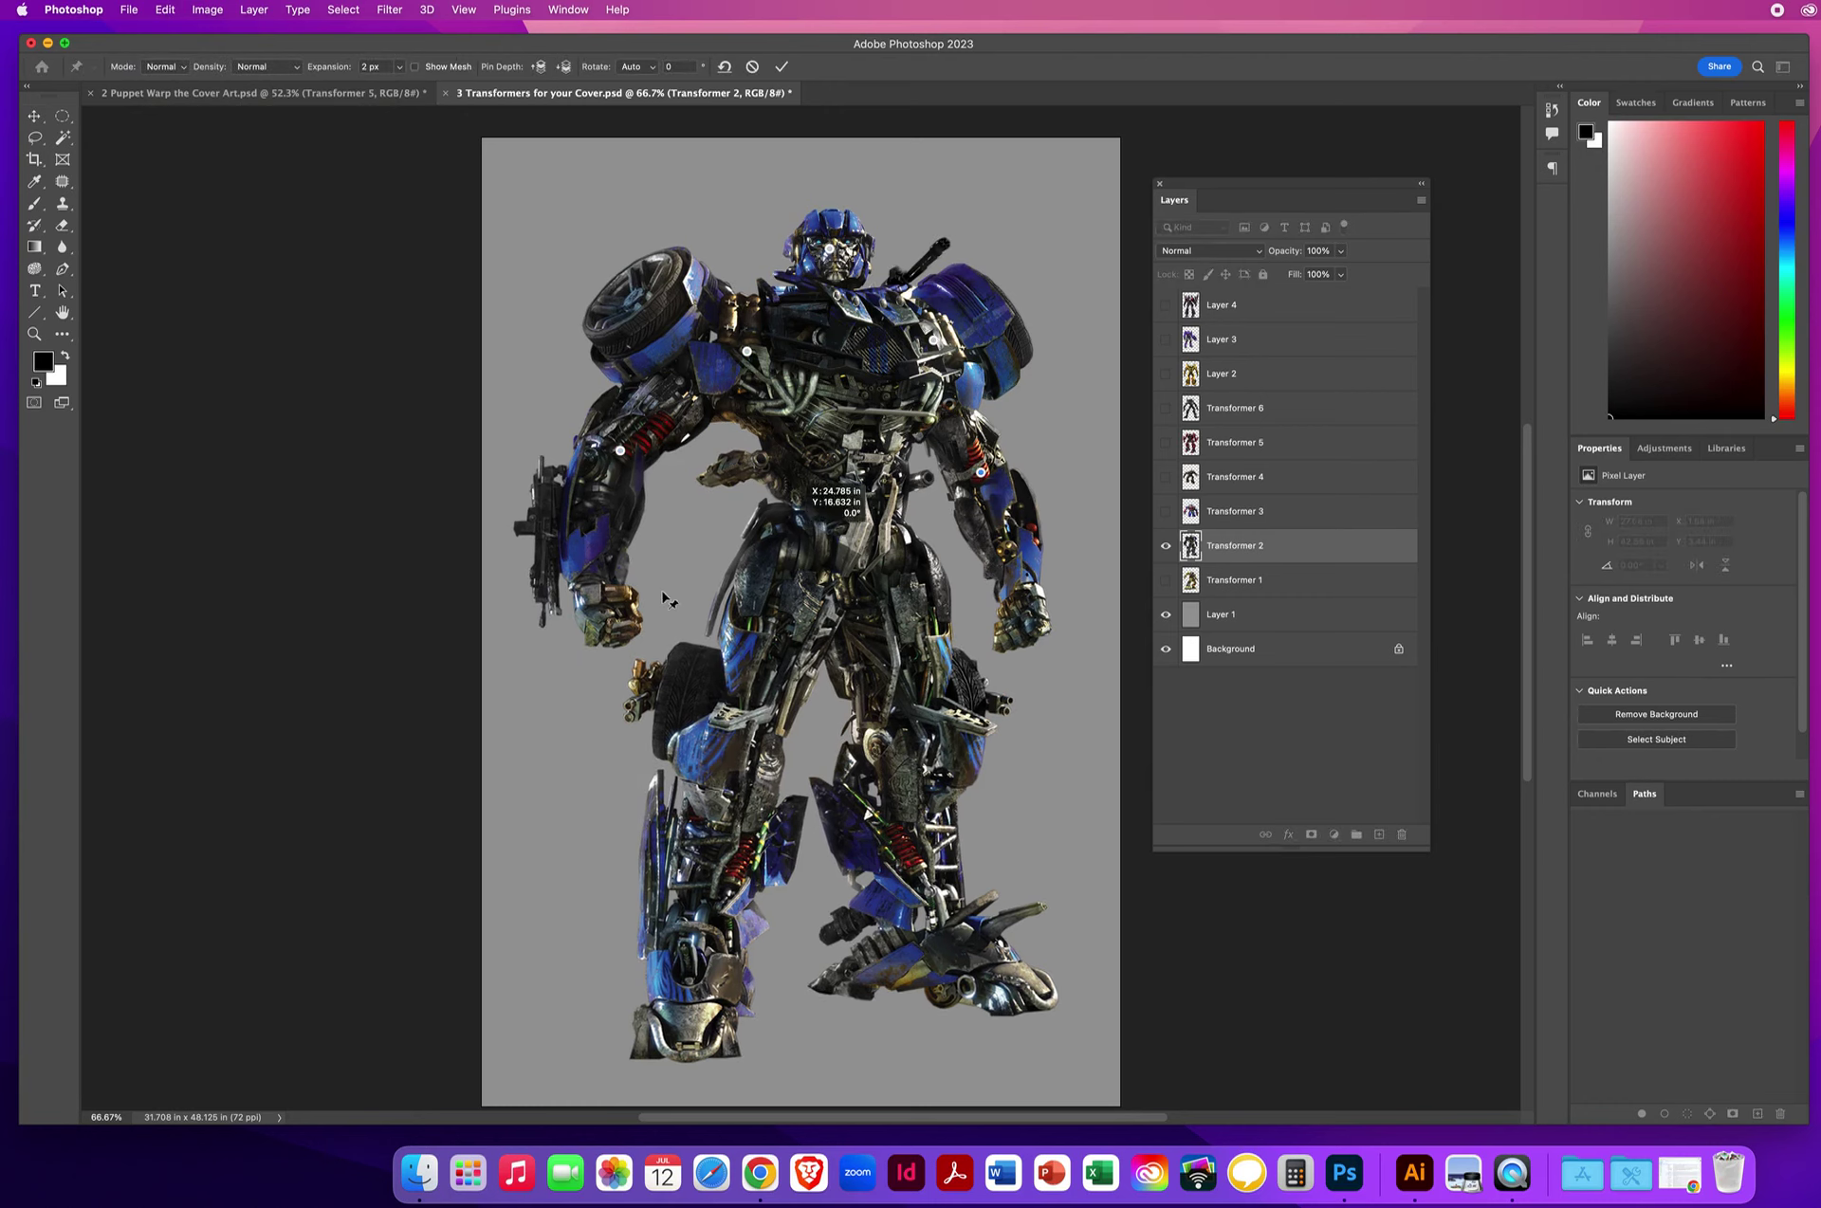
click(600, 575)
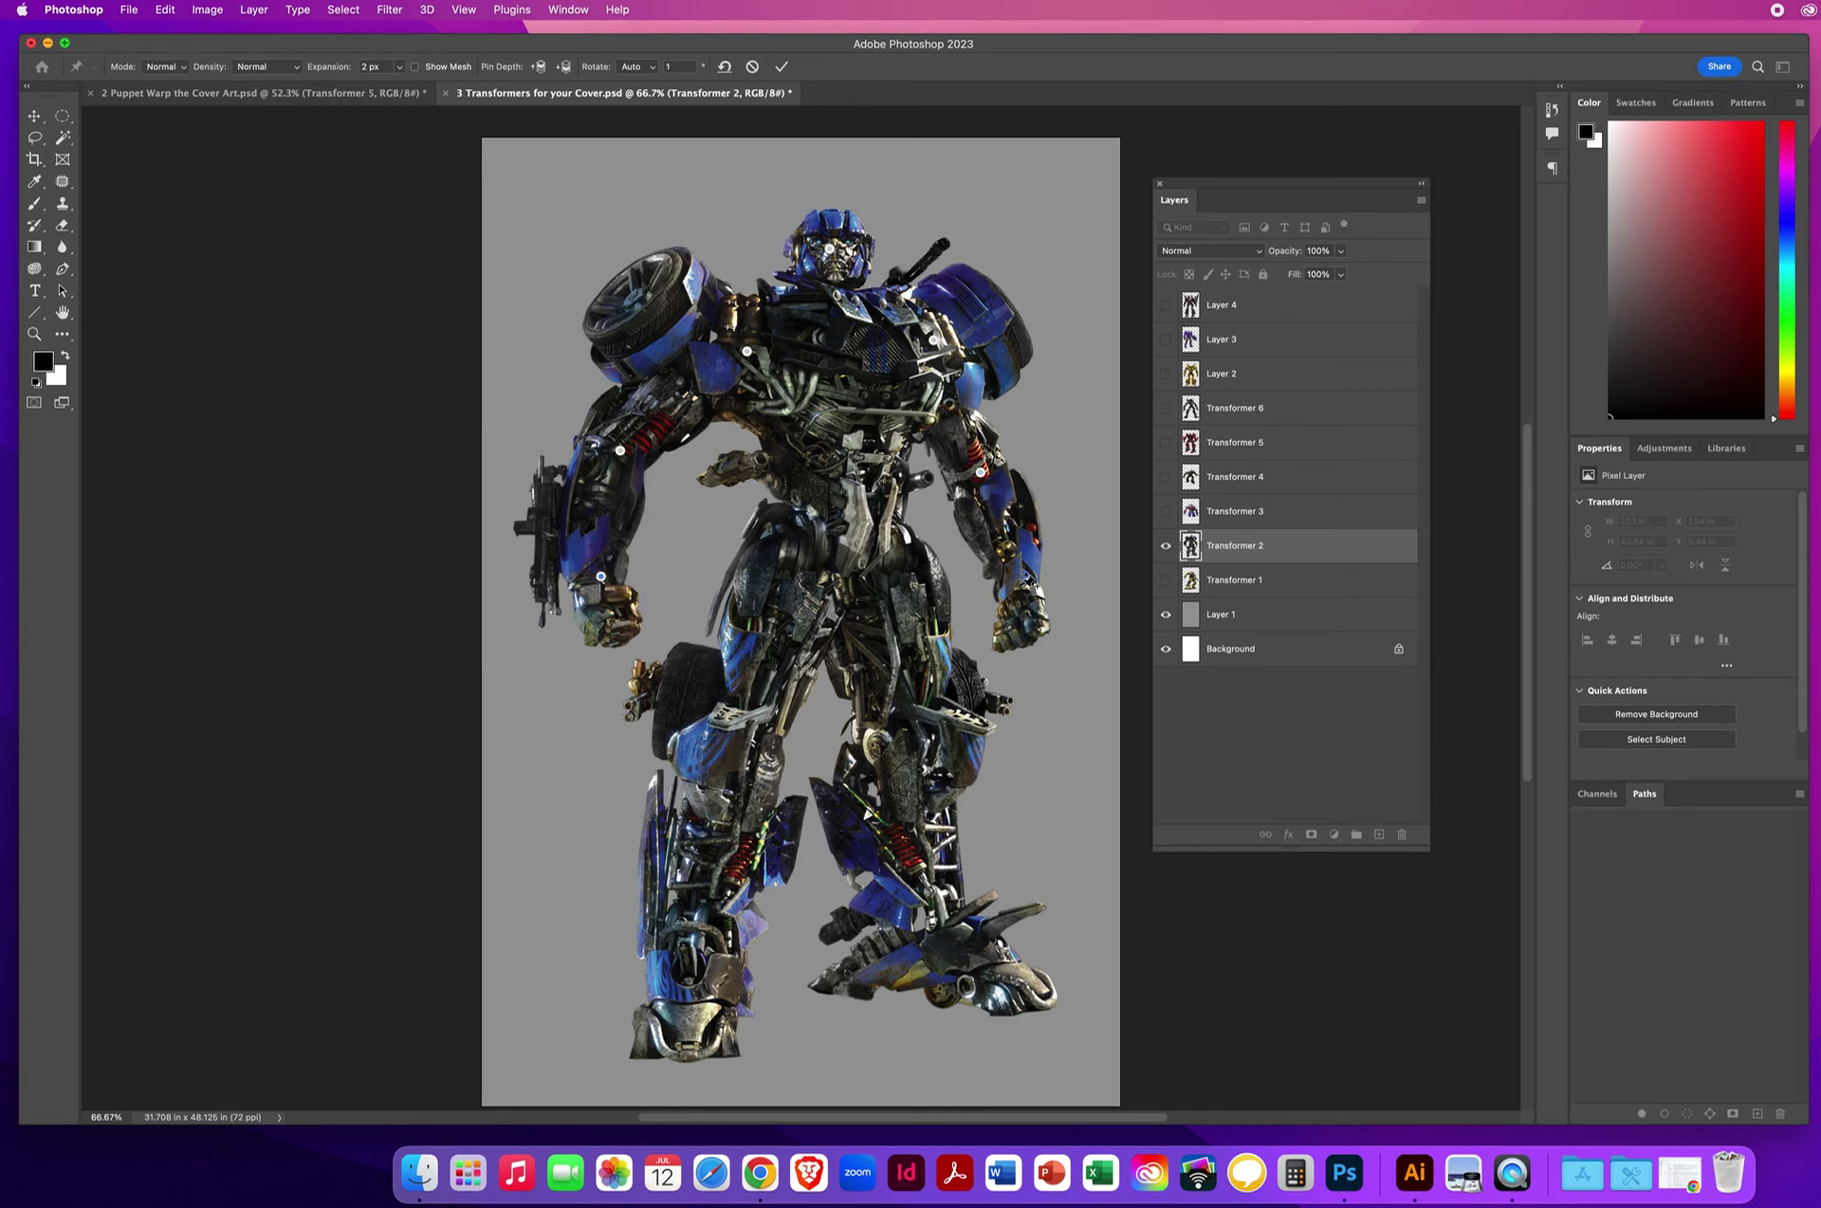
click(1022, 587)
Bend the left arm inward at the wrist and shift the body right
drag(601, 577, 657, 561)
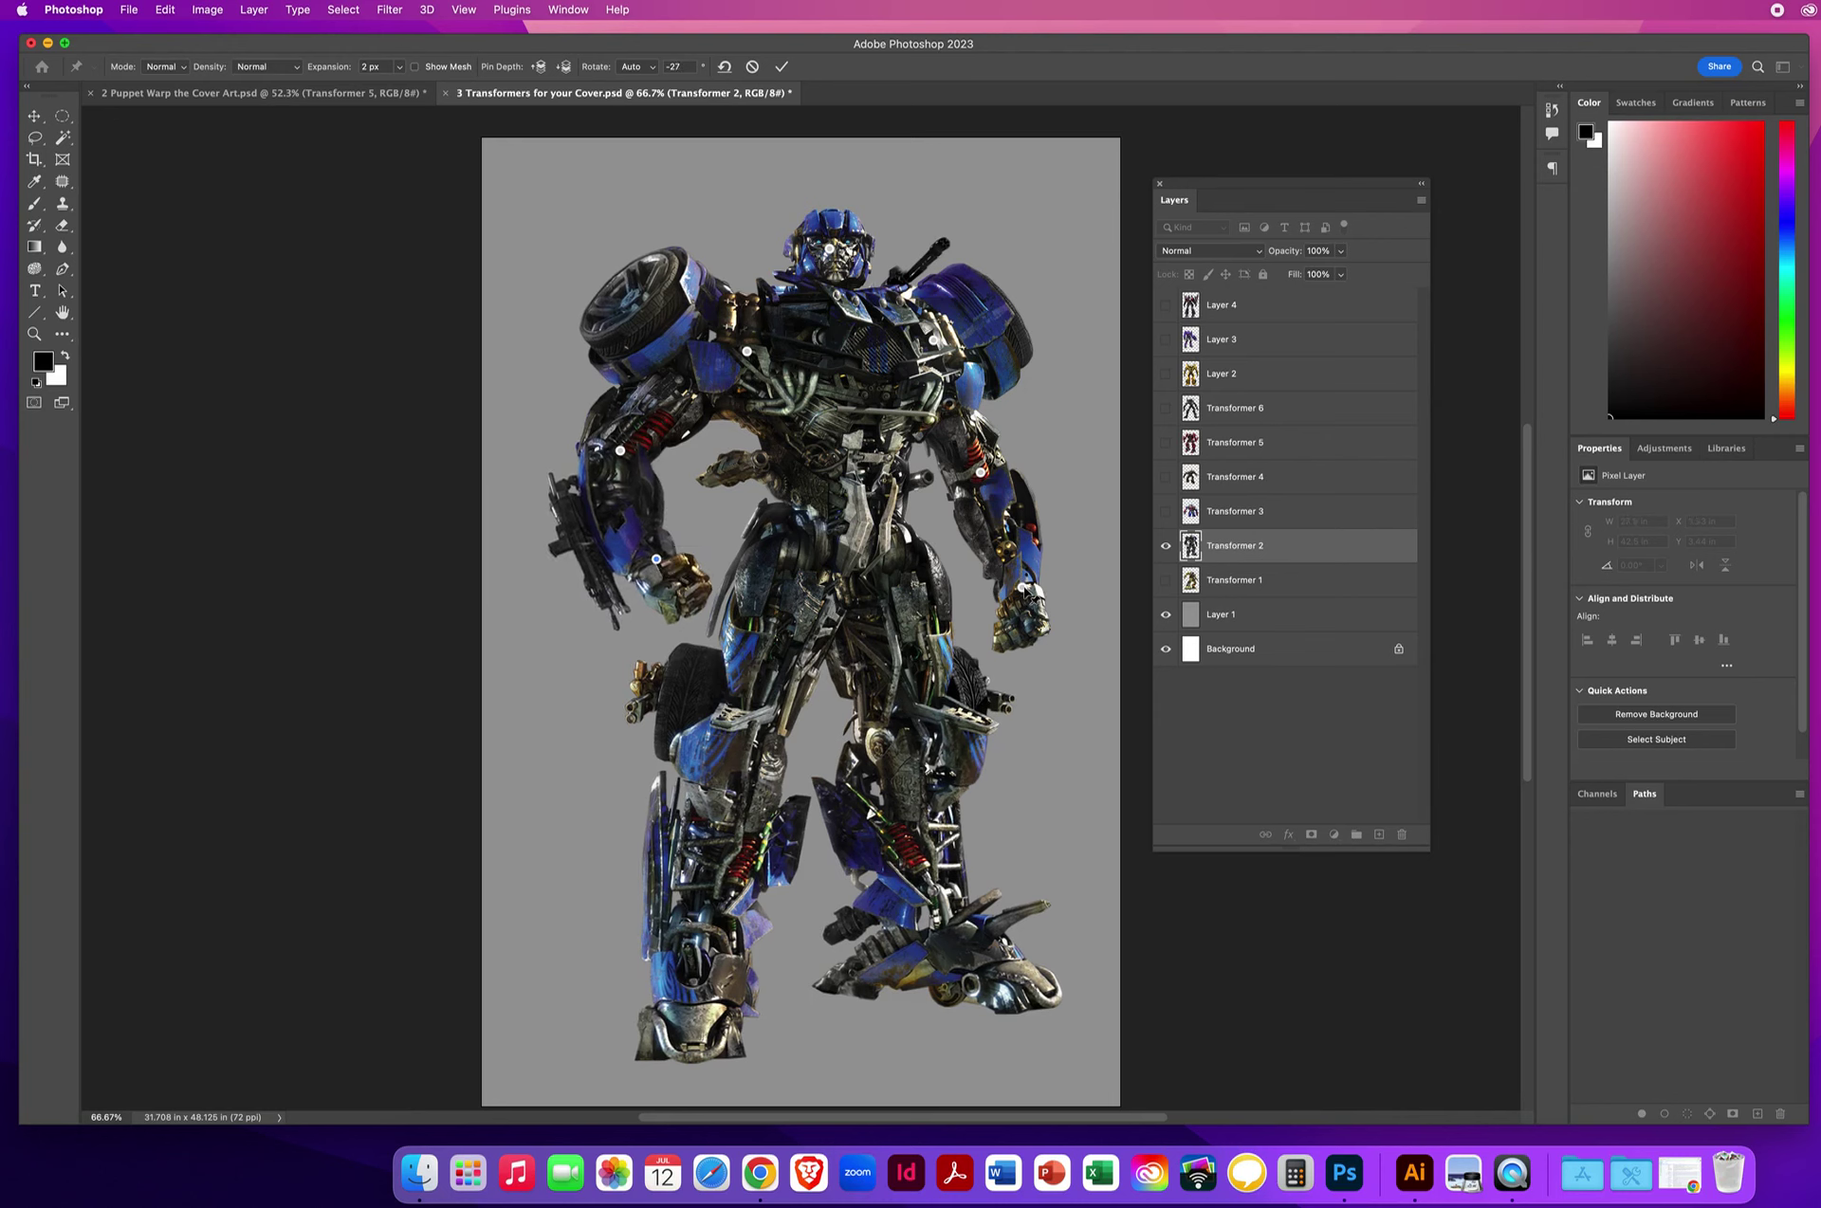
shift+click(986, 477)
mouse_move(986, 478)
mouse_down()
mouse_move(1079, 457)
mouse_move(1002, 461)
mouse_up()
Undo the last warp drag and add pins on the torso, hip, legs and feet
click(163, 10)
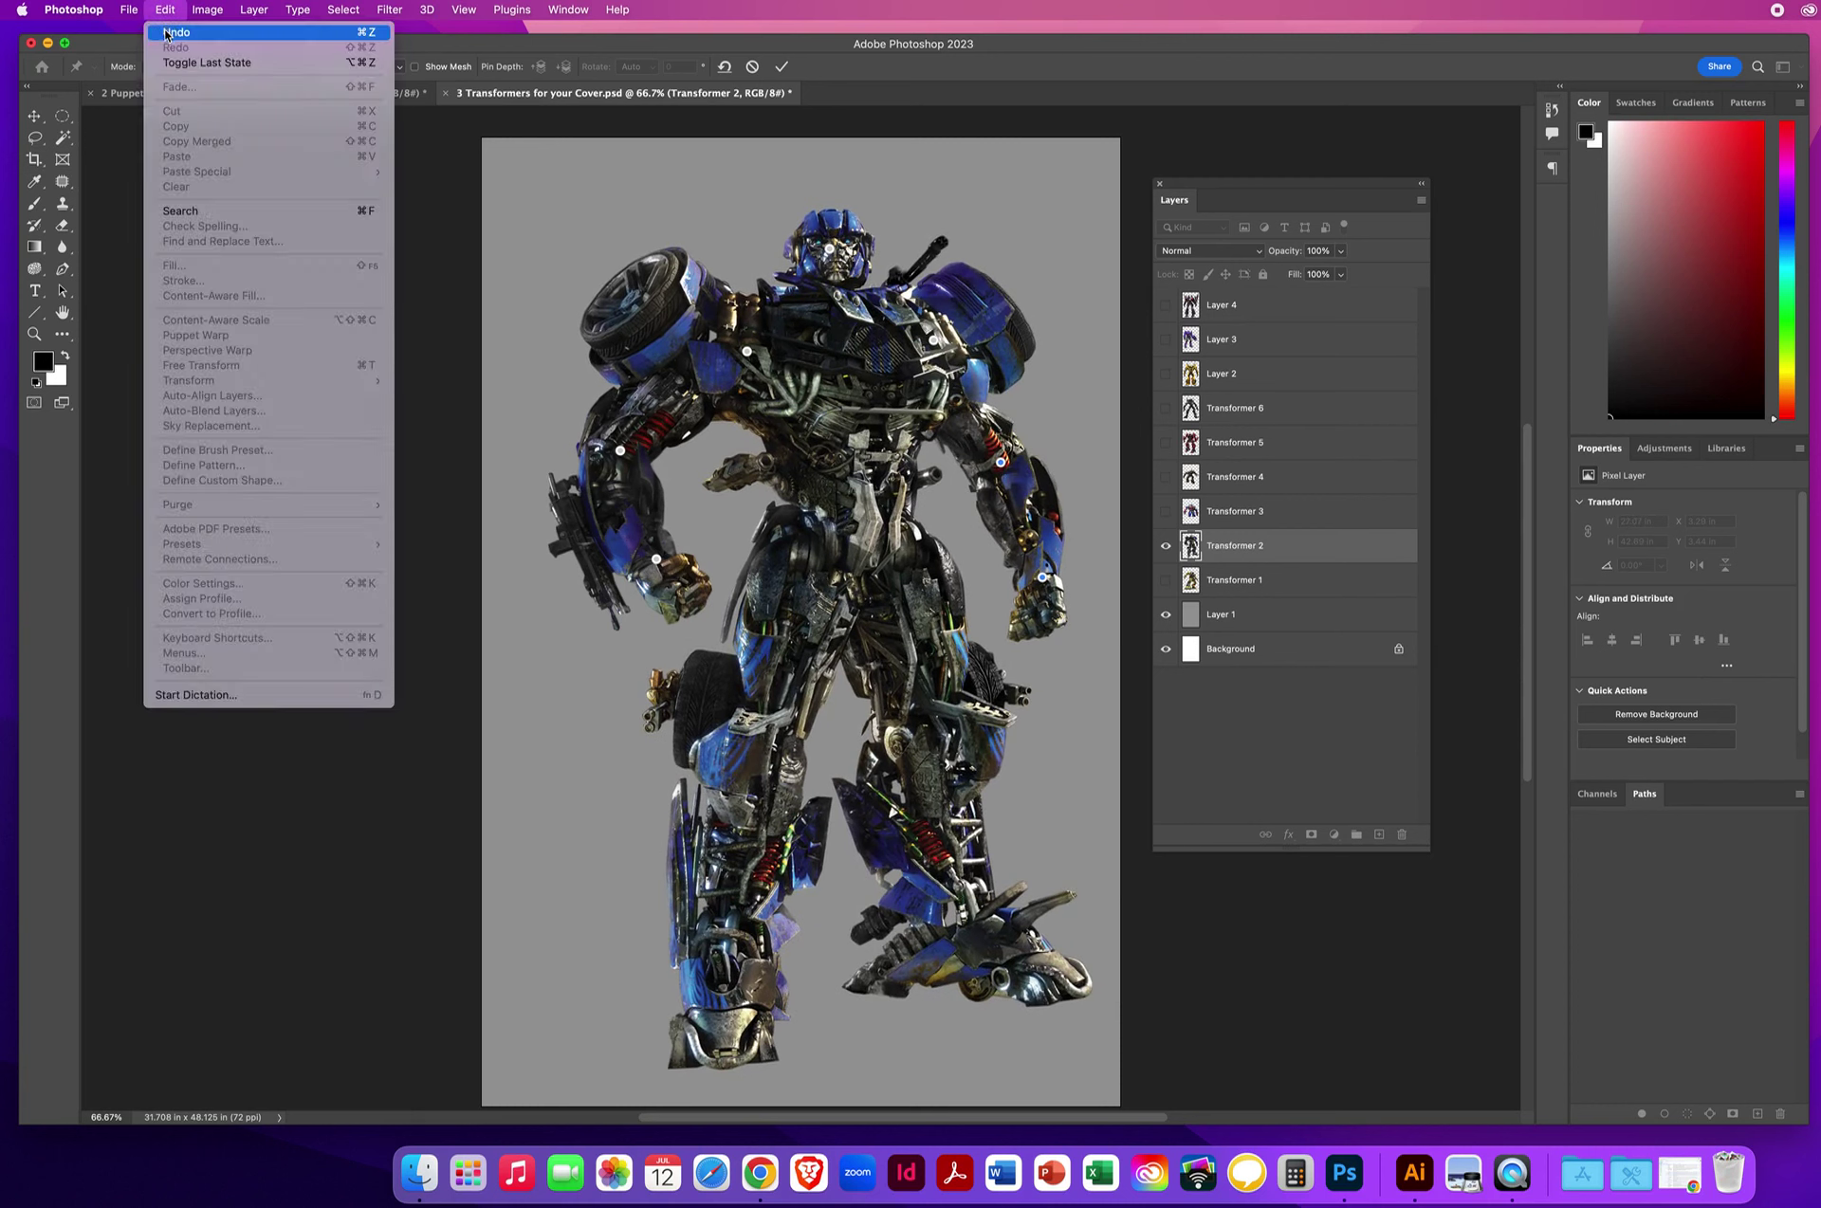
click(169, 26)
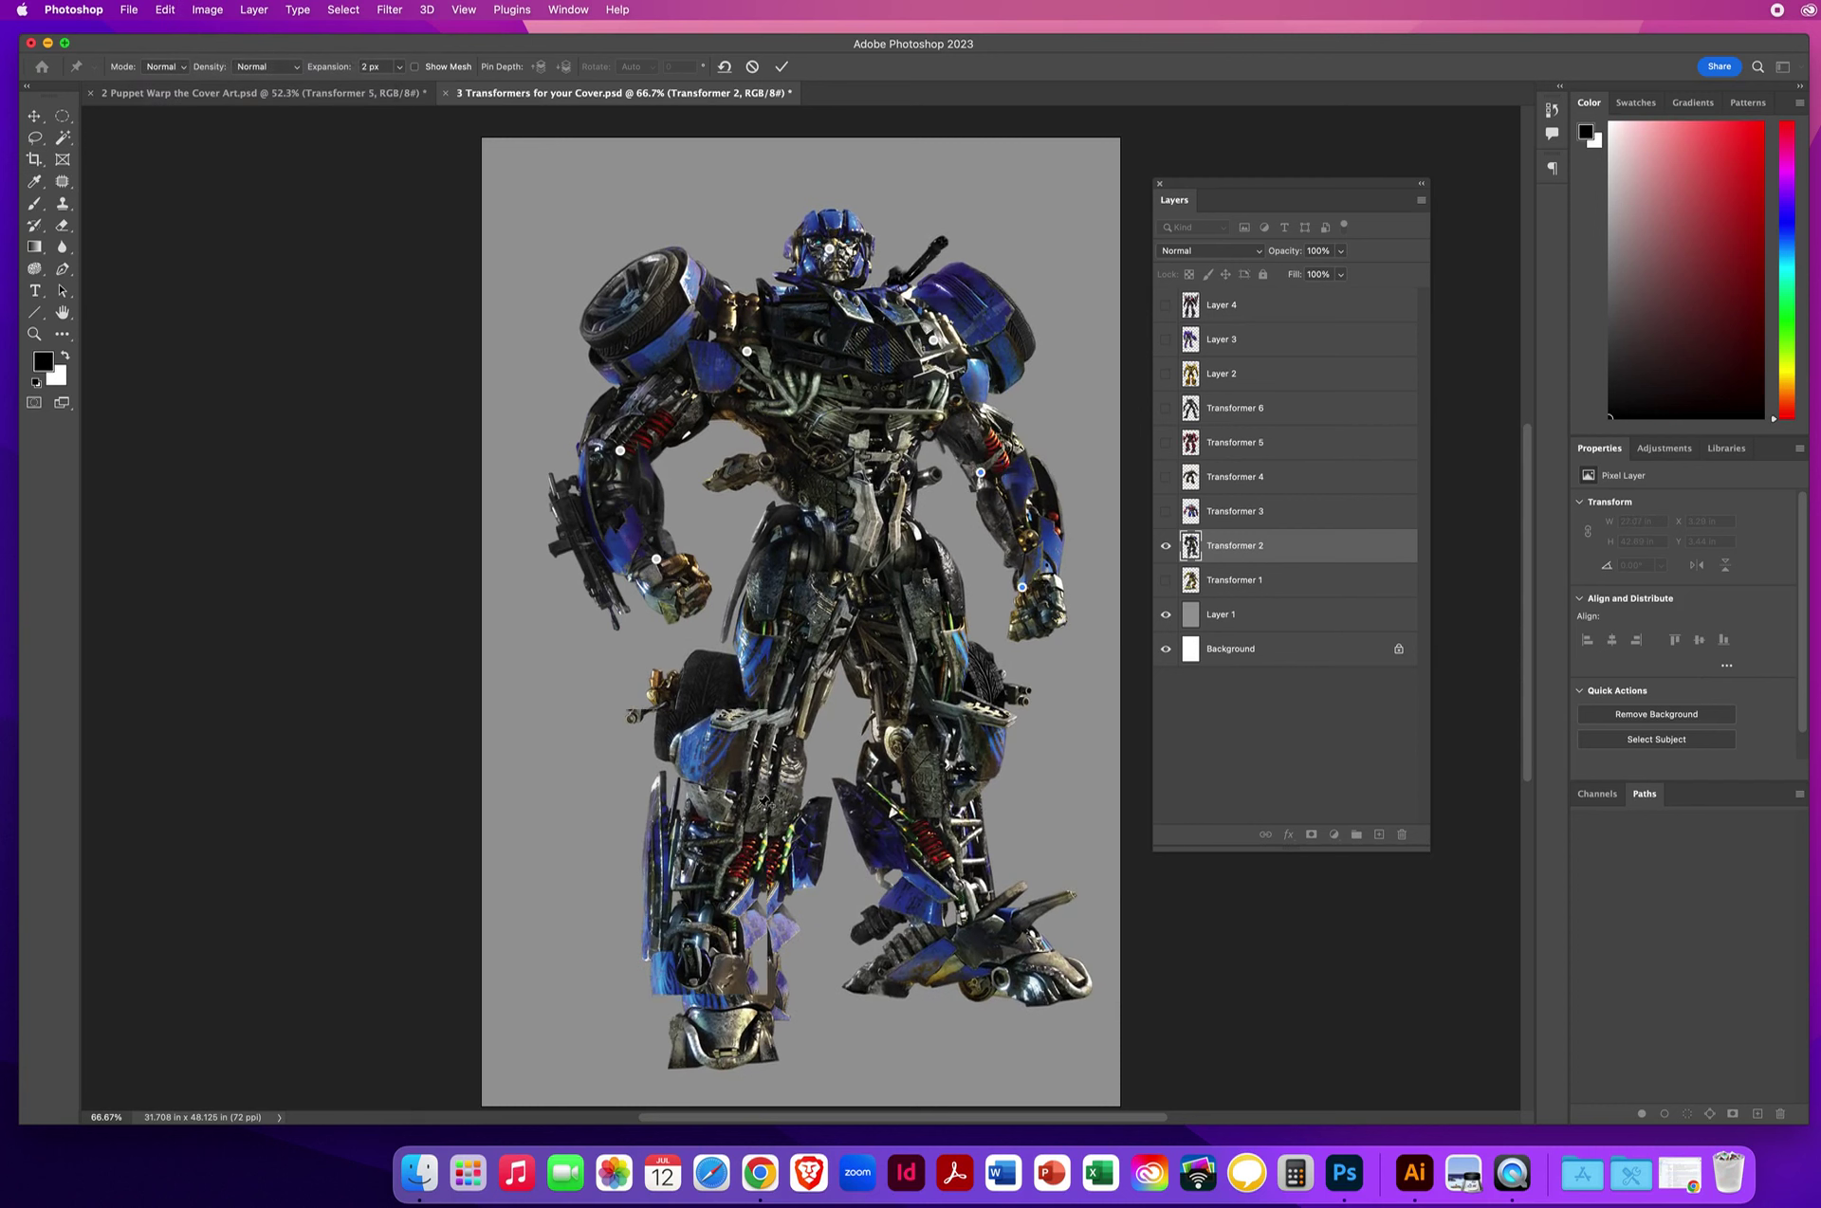
click(894, 571)
click(788, 563)
click(738, 737)
click(924, 718)
click(697, 952)
click(938, 918)
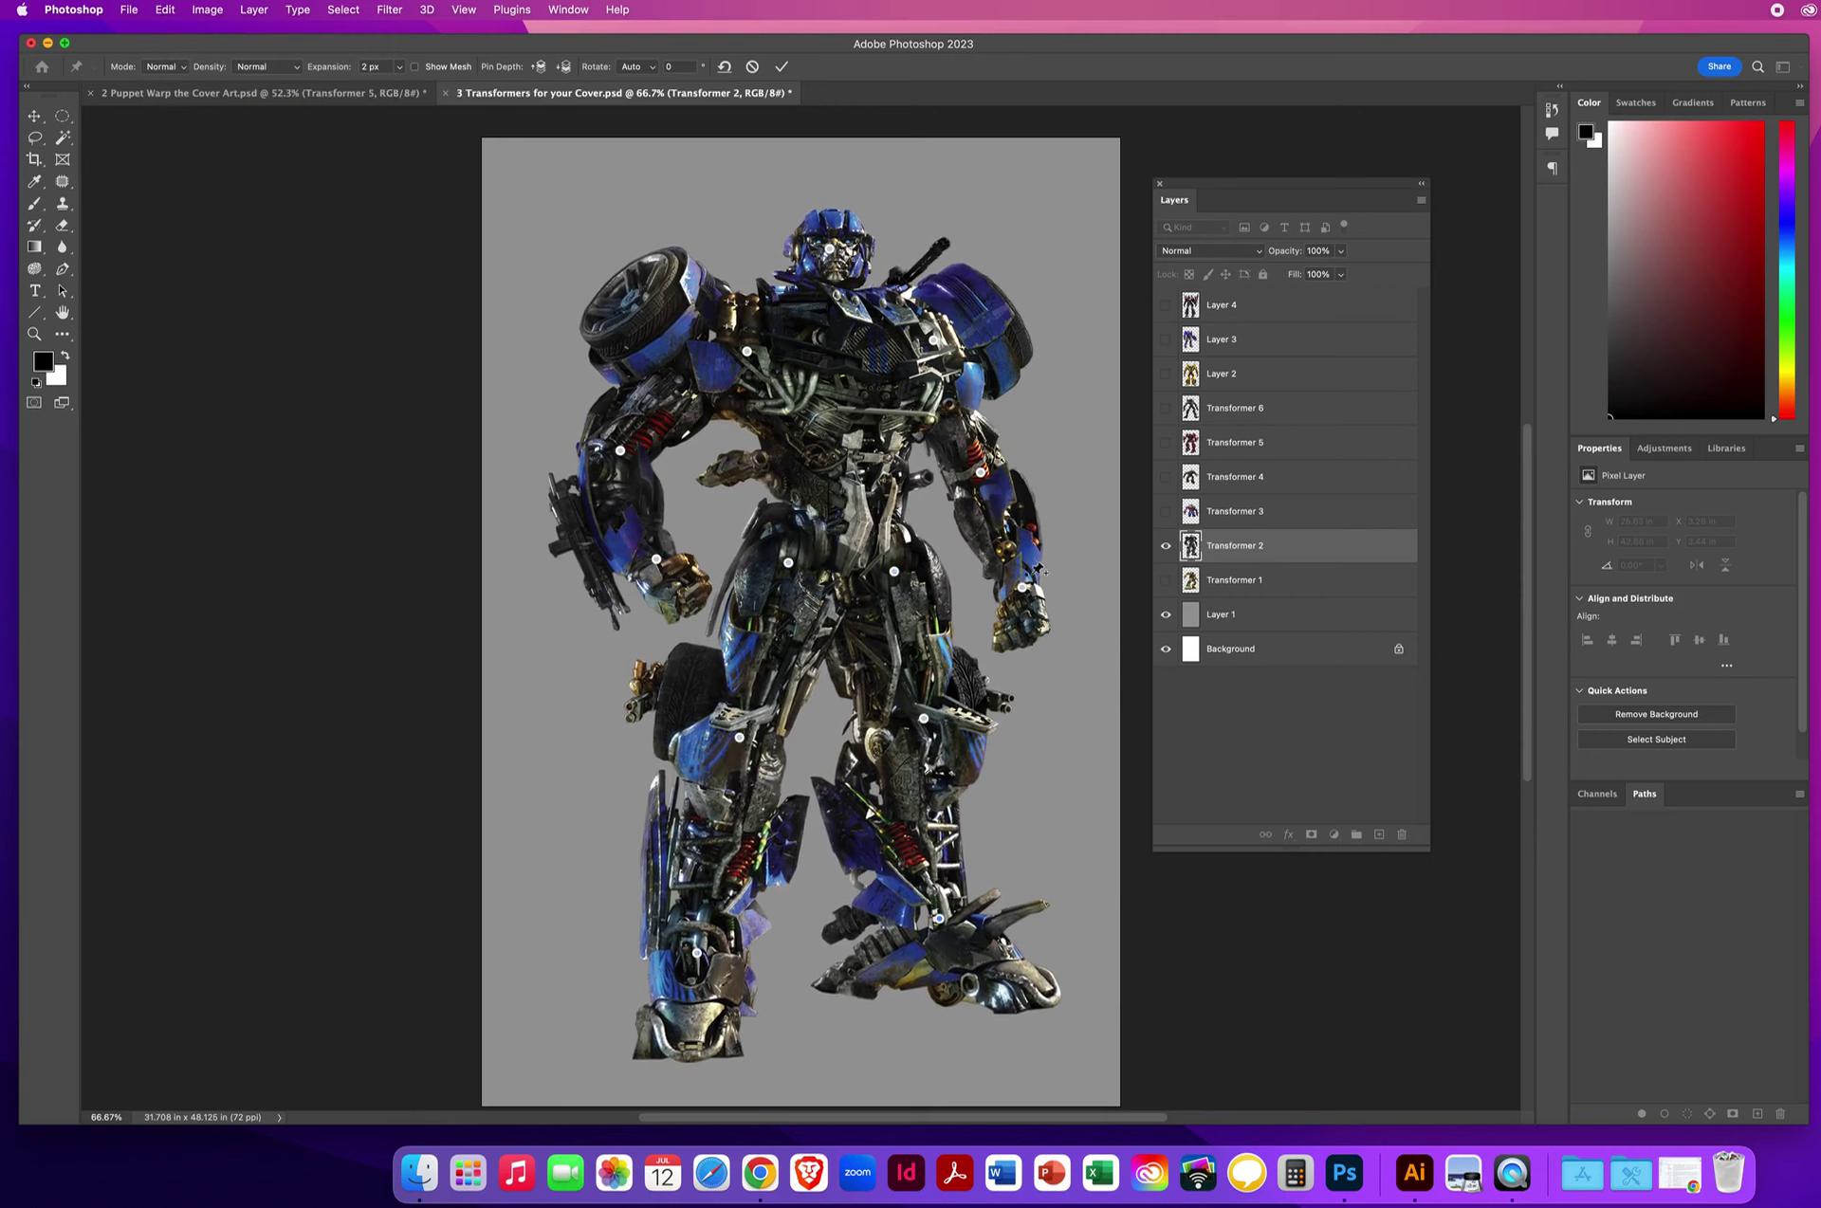
Swing the right forearm outward, bend the hand back in, and commit the warp
click(1023, 587)
click(983, 474)
drag(981, 473, 1004, 458)
mouse_move(1050, 576)
mouse_down()
mouse_move(1020, 575)
mouse_move(1072, 576)
mouse_up()
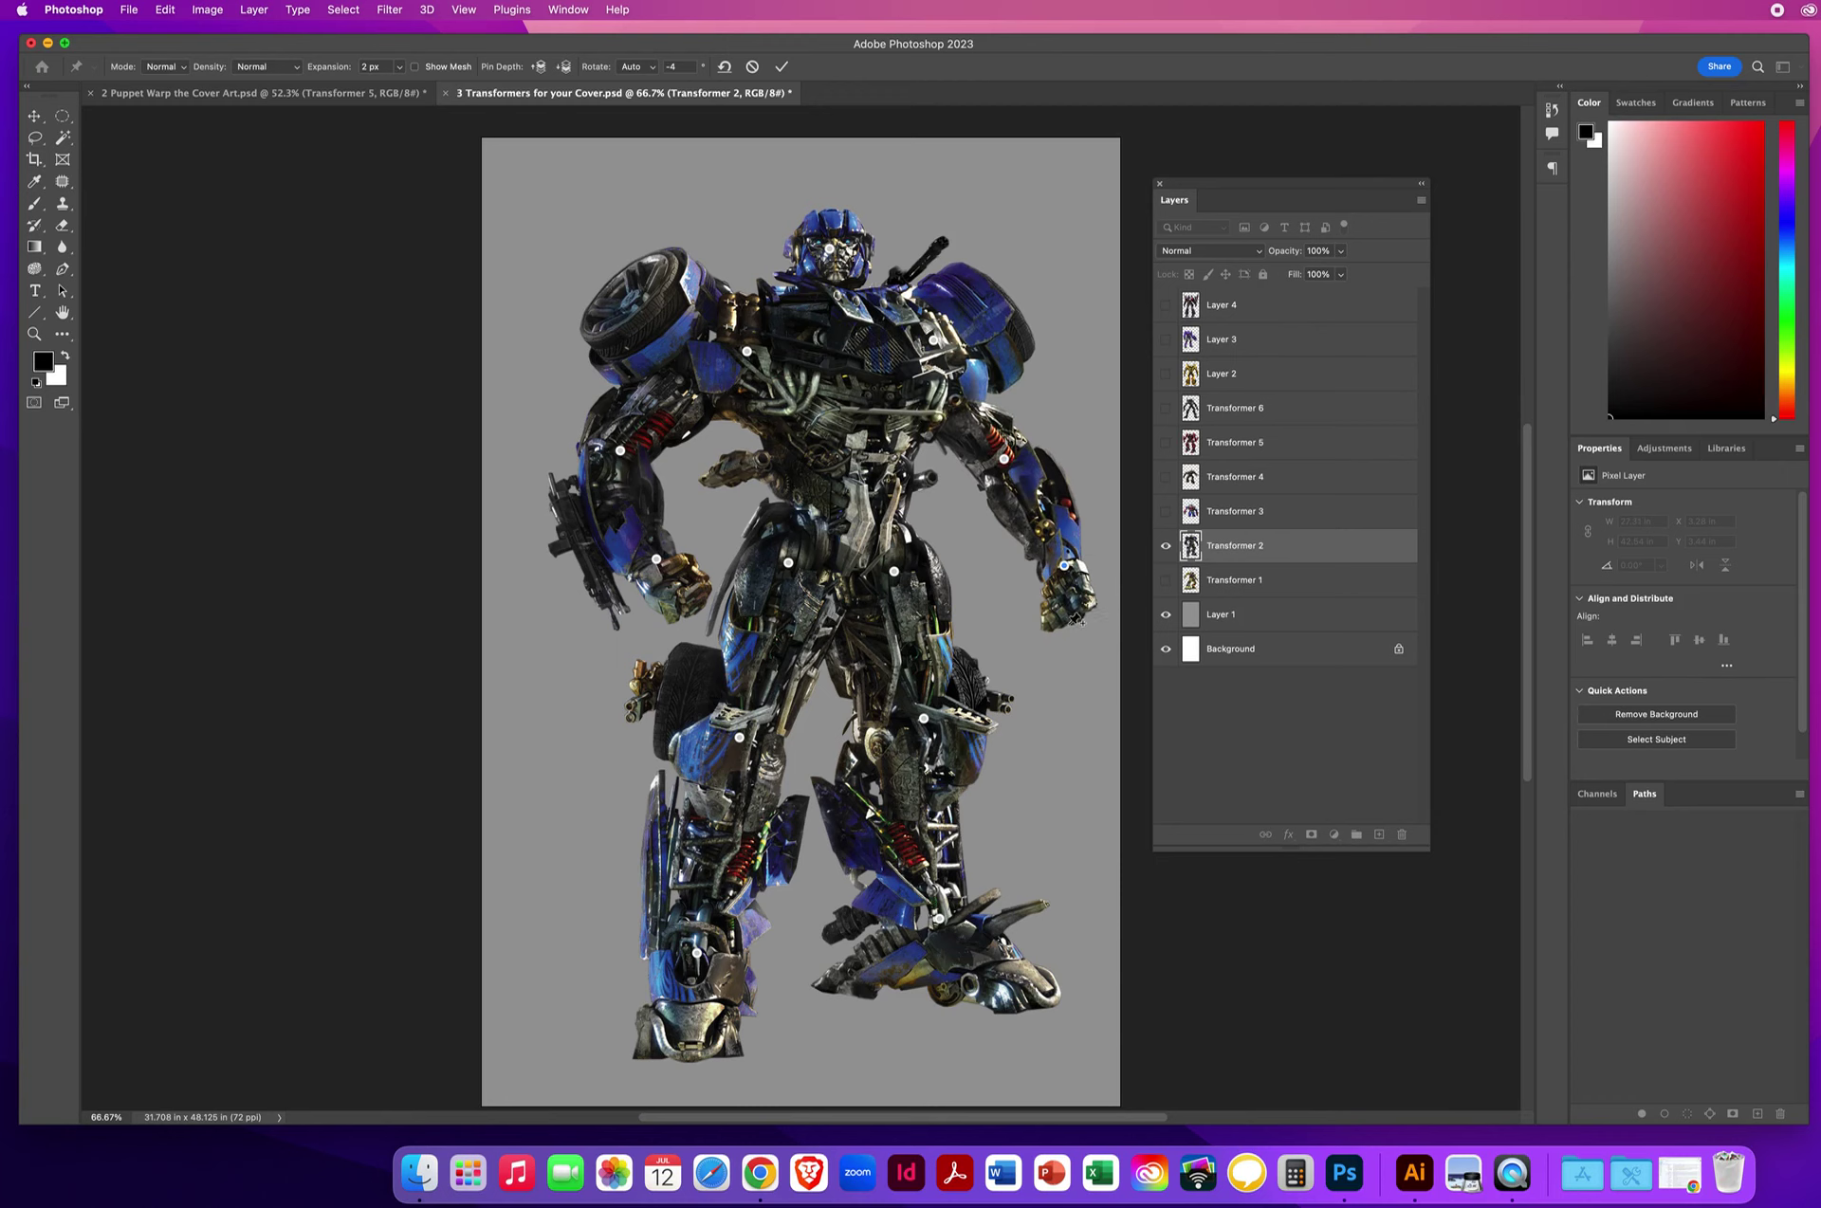
key(Return)
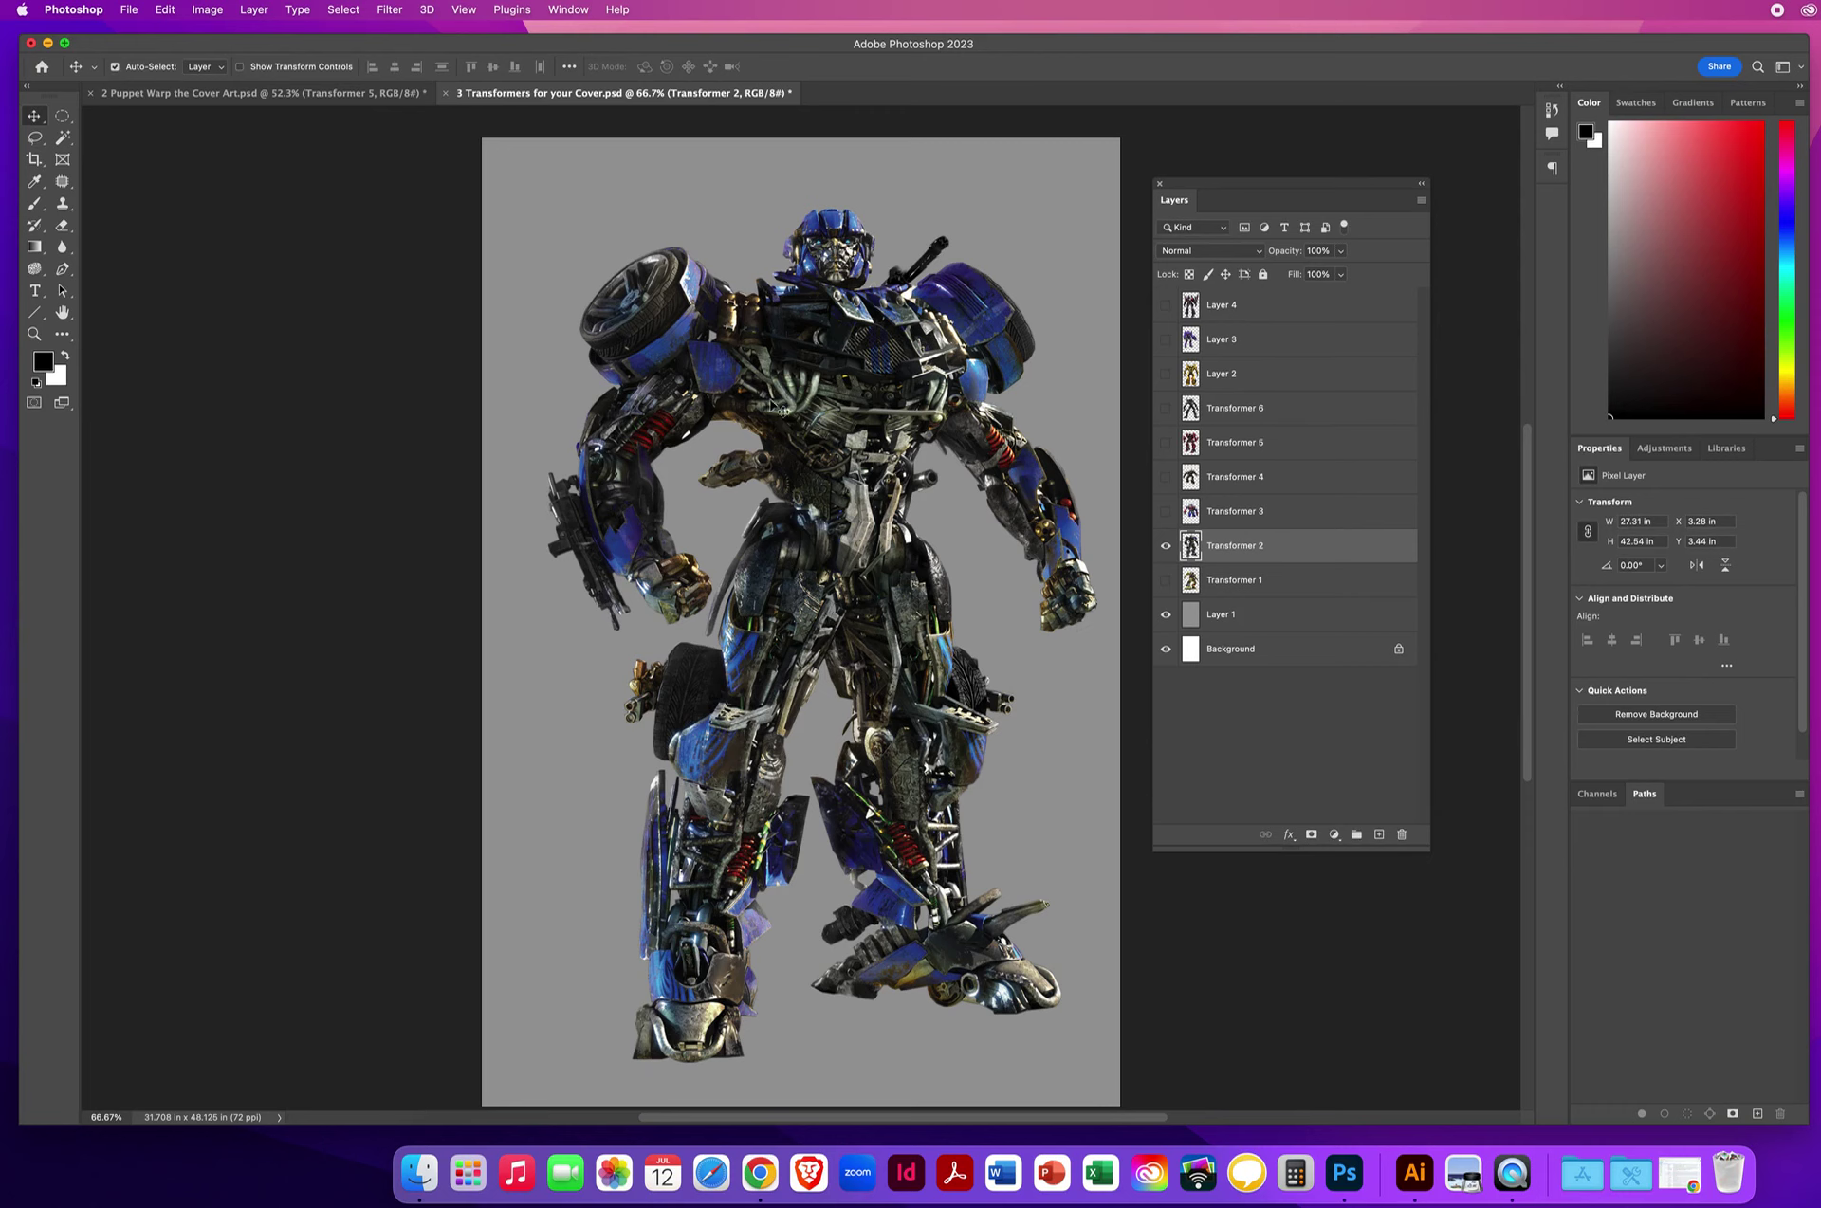
Bring the blue Transformer 2 robot into the cover at lower left and show BKGD IMAGE 2
drag(825, 403, 369, 95)
drag(643, 715, 650, 719)
drag(678, 593, 694, 784)
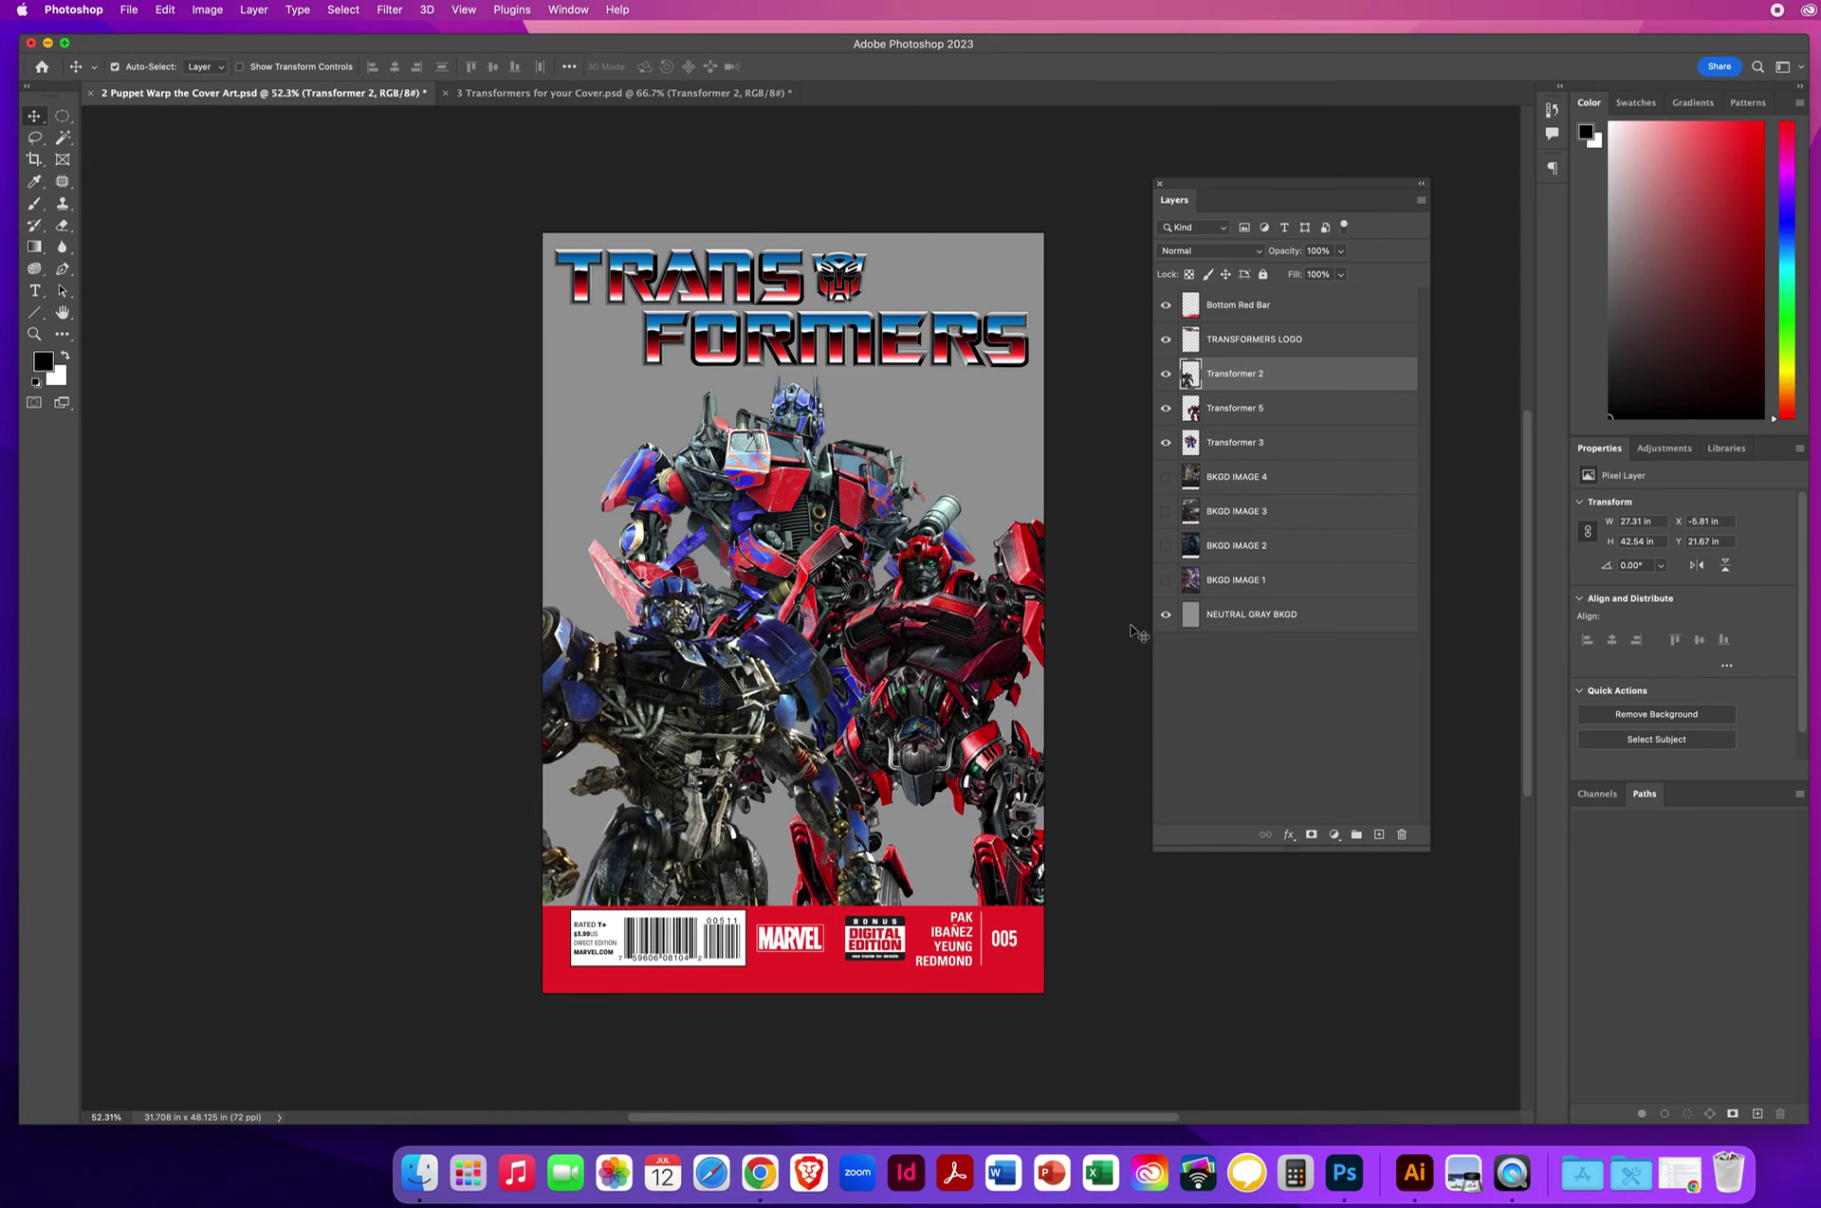
click(1166, 546)
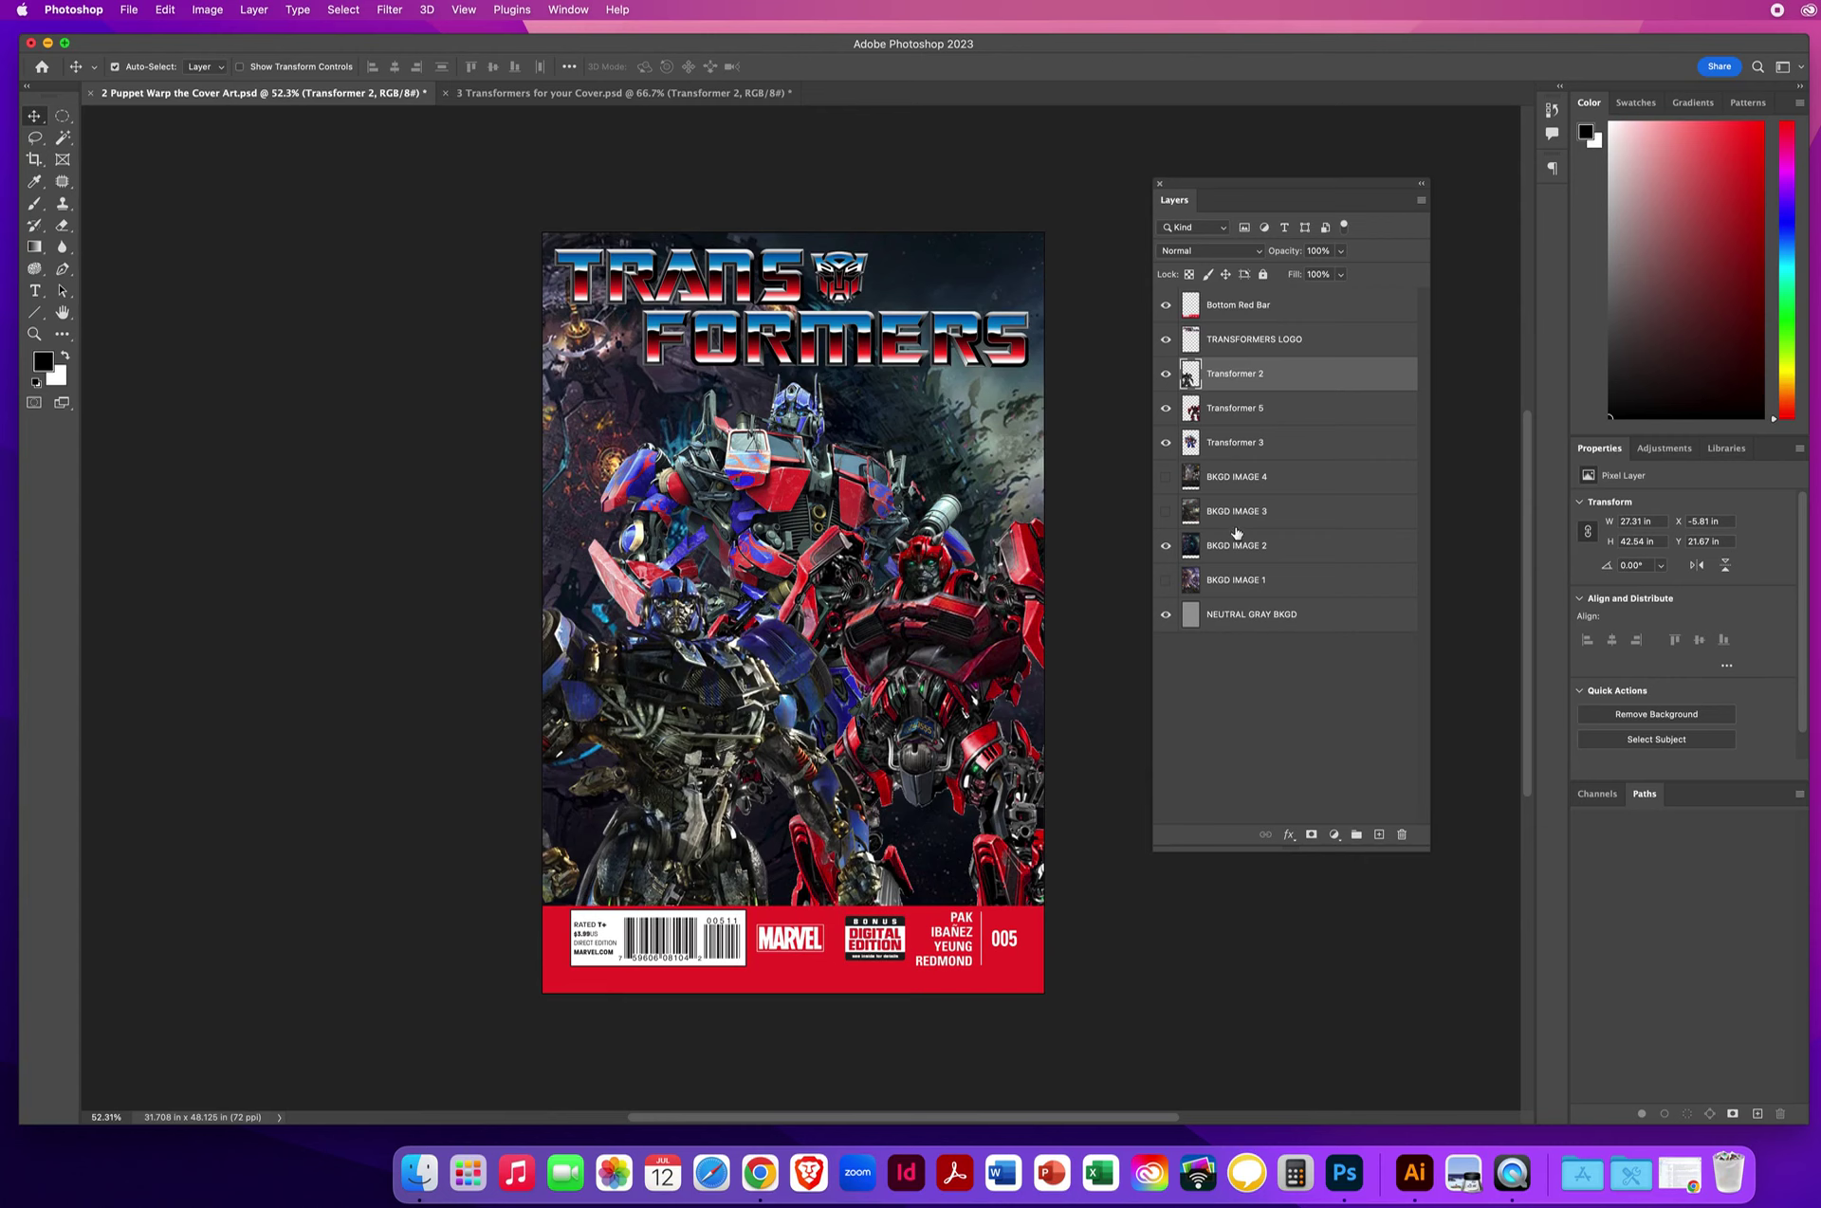
click(1295, 444)
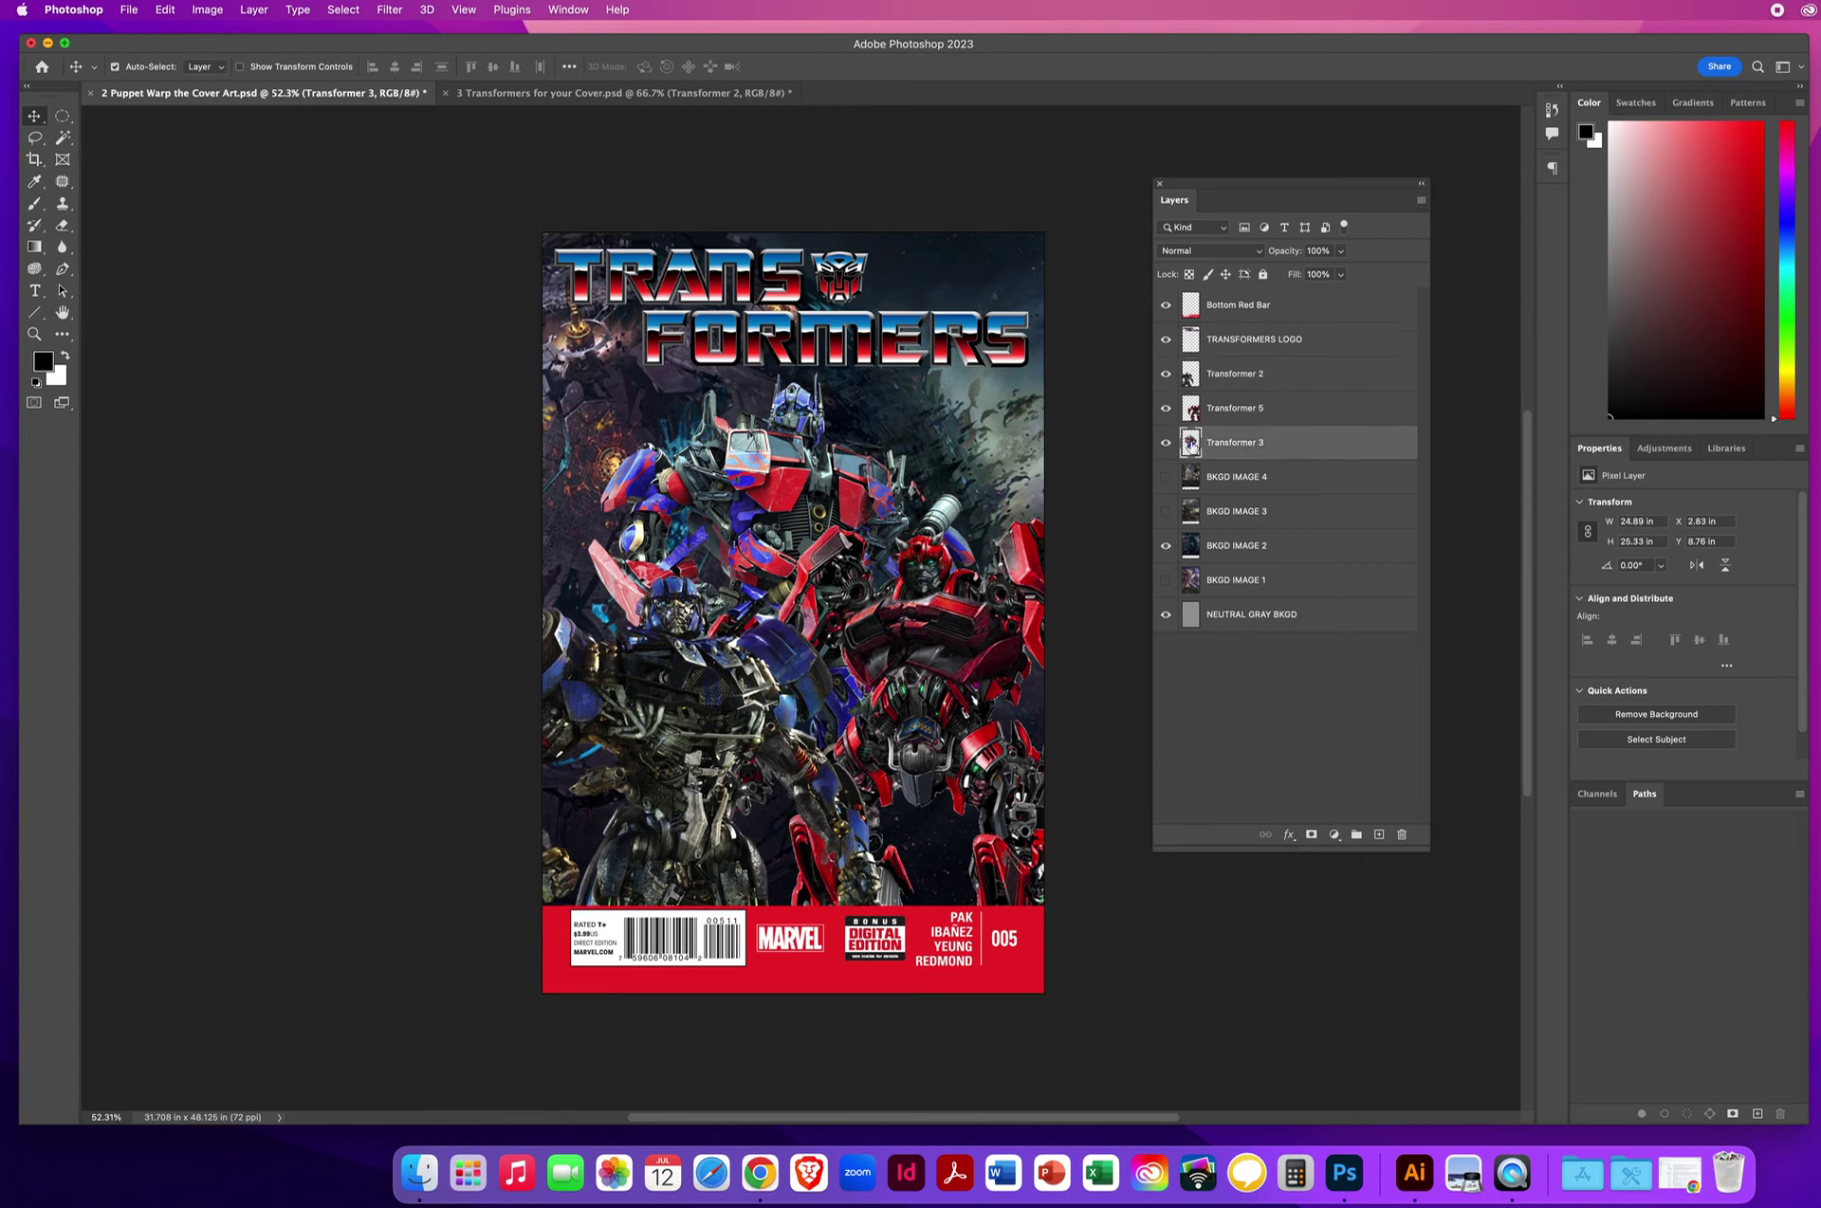
Give Transformer 3 an Outer Glow with 61% opacity and 38 px size
double_click(1332, 444)
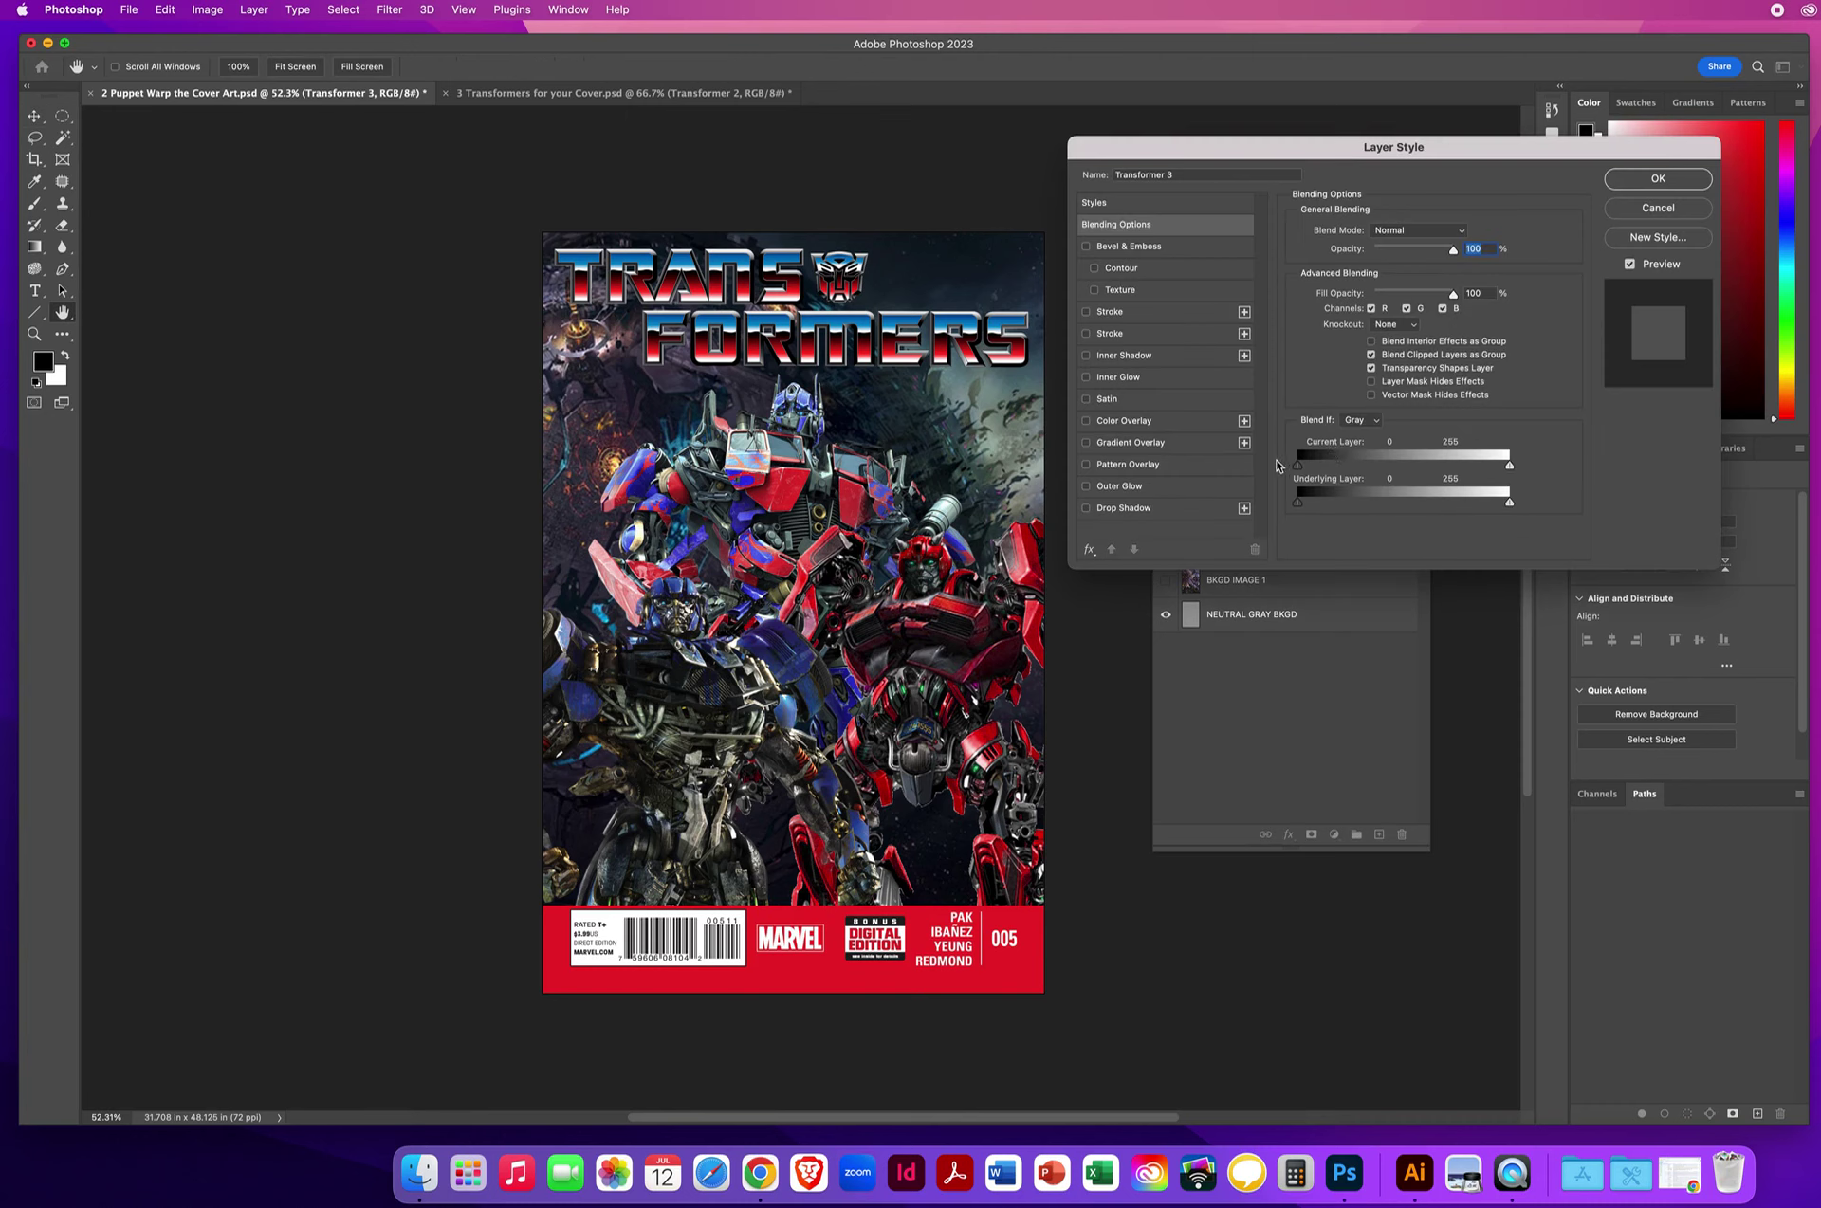
click(1129, 486)
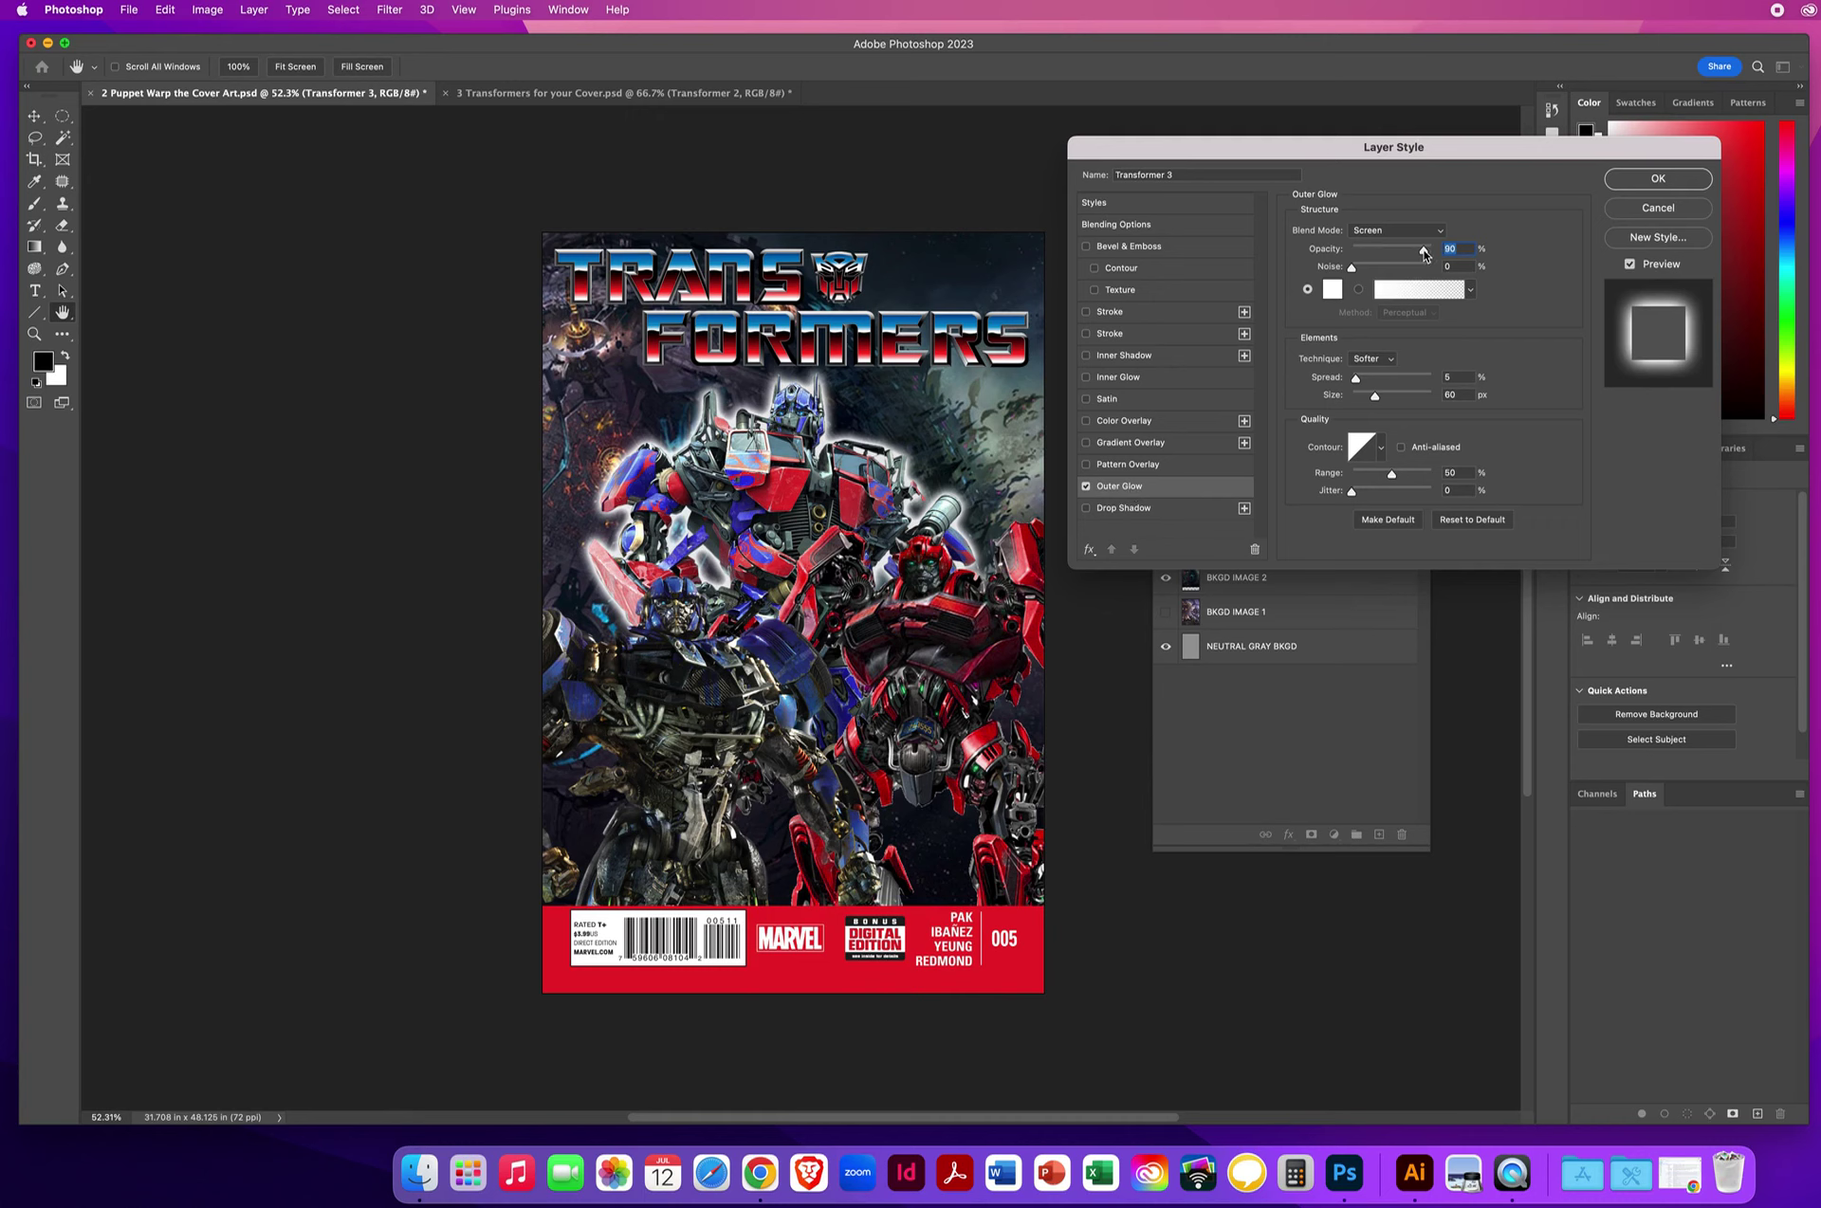
drag(1423, 254, 1412, 254)
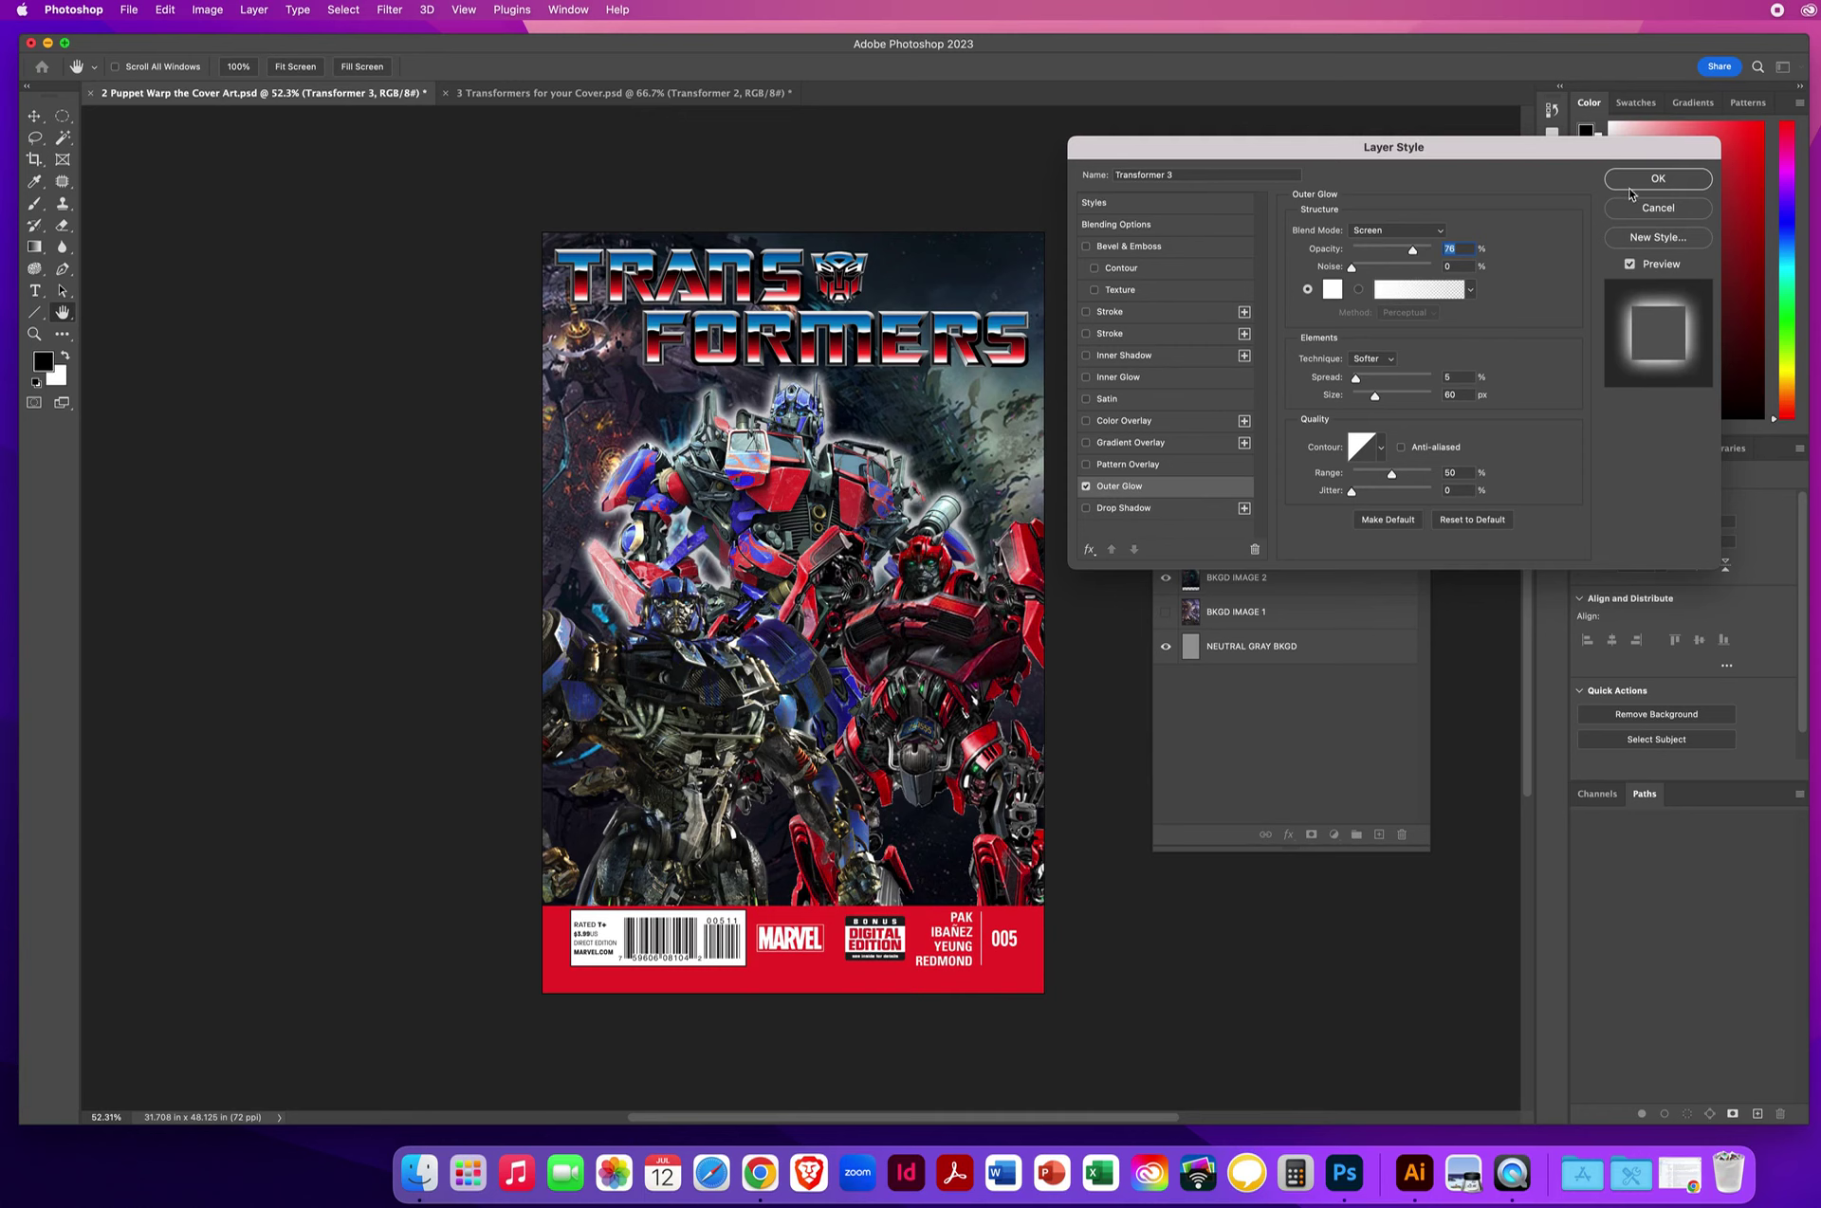
drag(1374, 397, 1366, 399)
click(1657, 178)
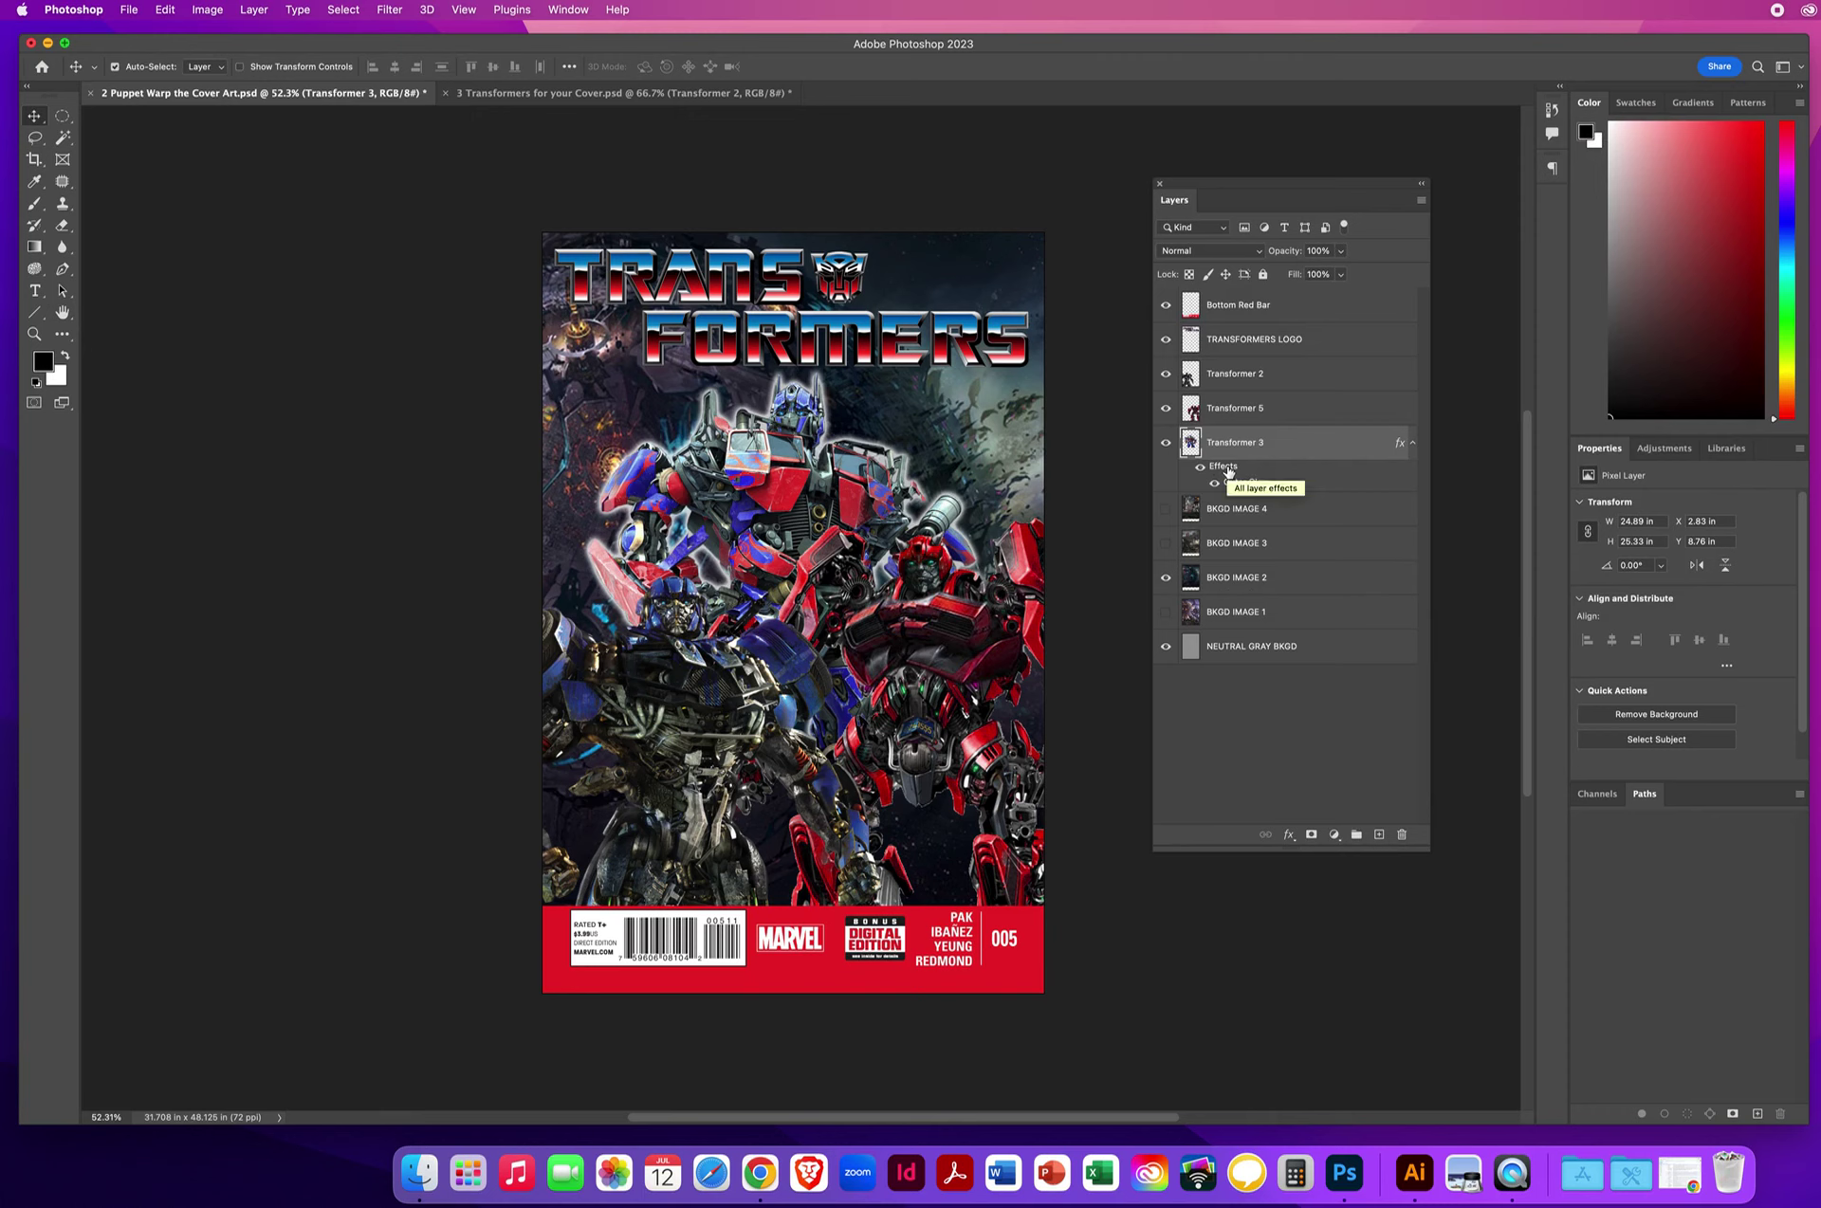
Copy the glow onto Transformer 5 and Transformer 2, and move the central robot higher
drag(1224, 469, 1228, 412)
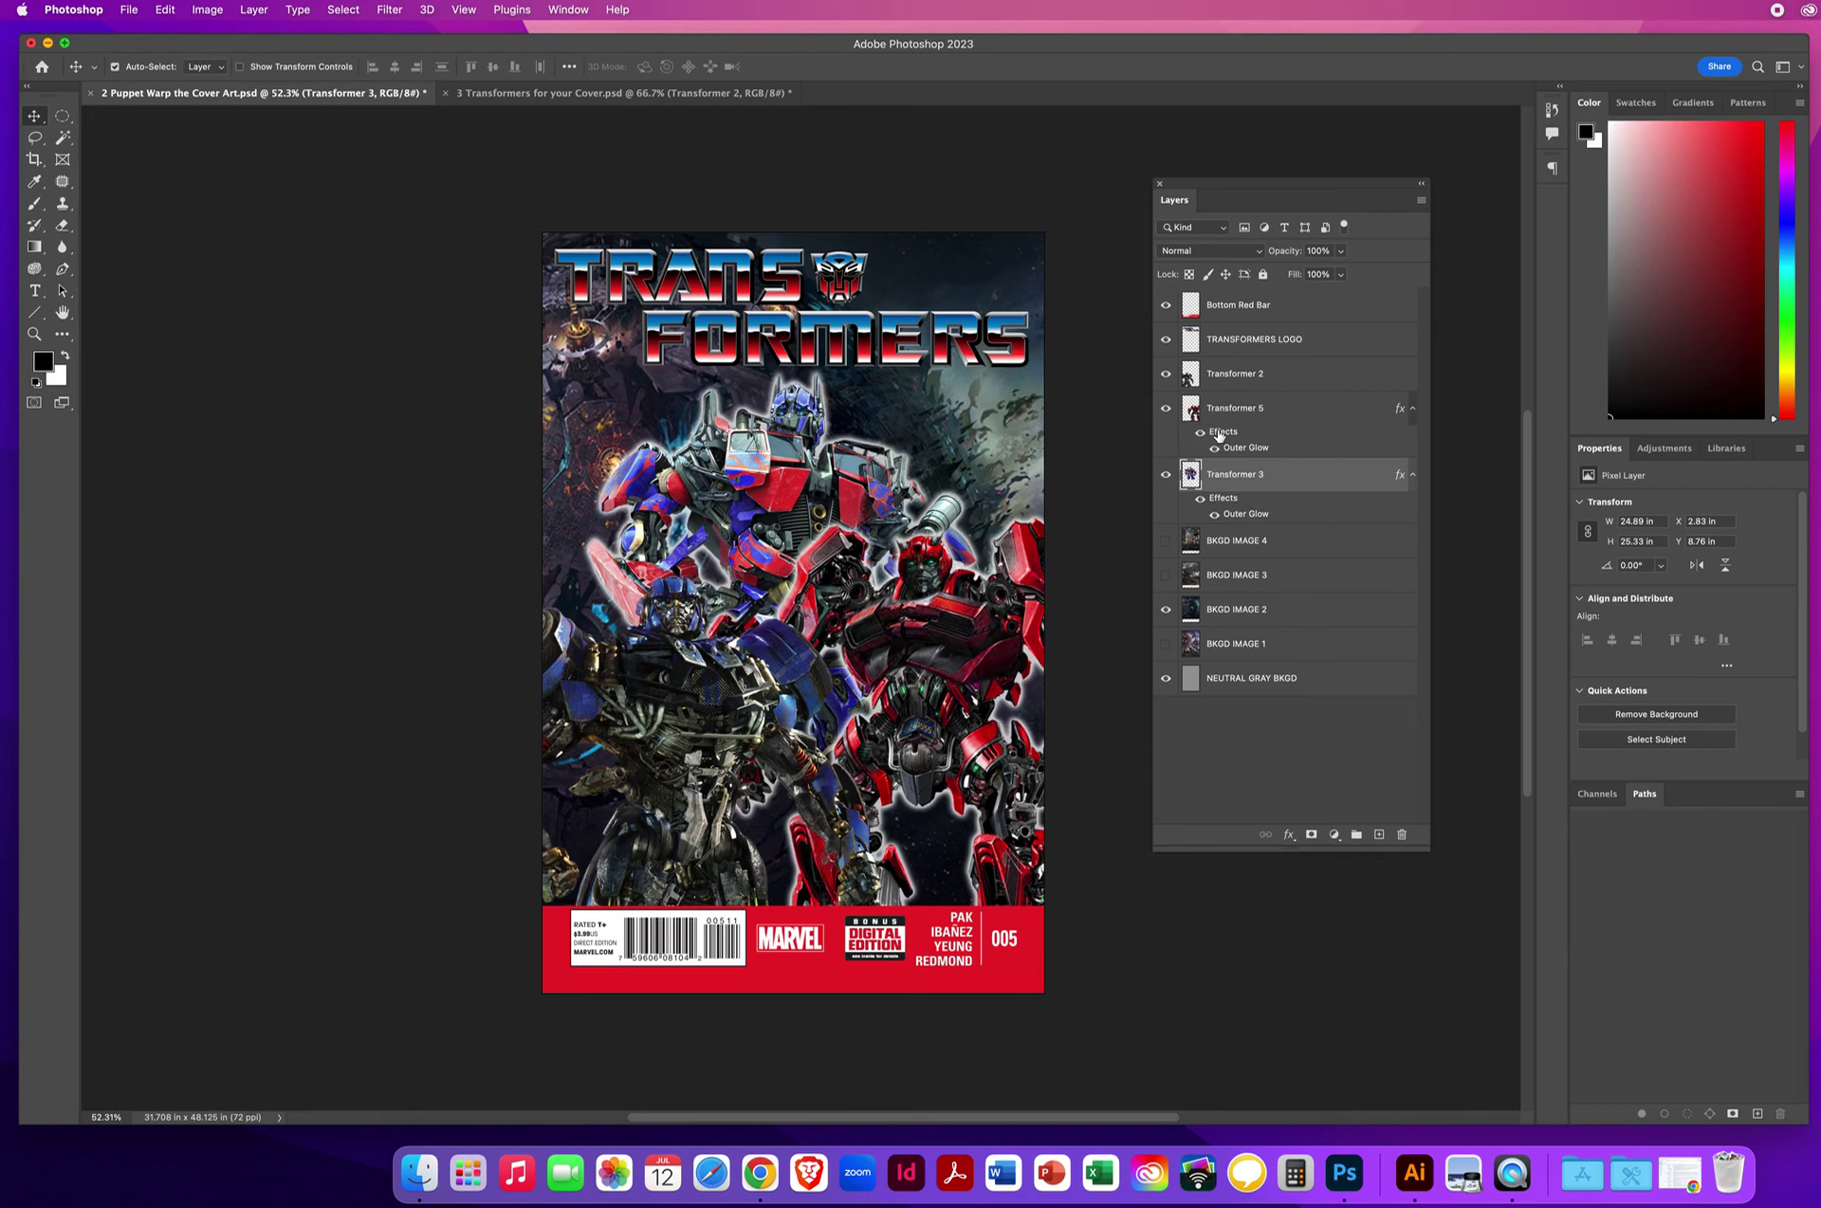
drag(1220, 435, 1226, 382)
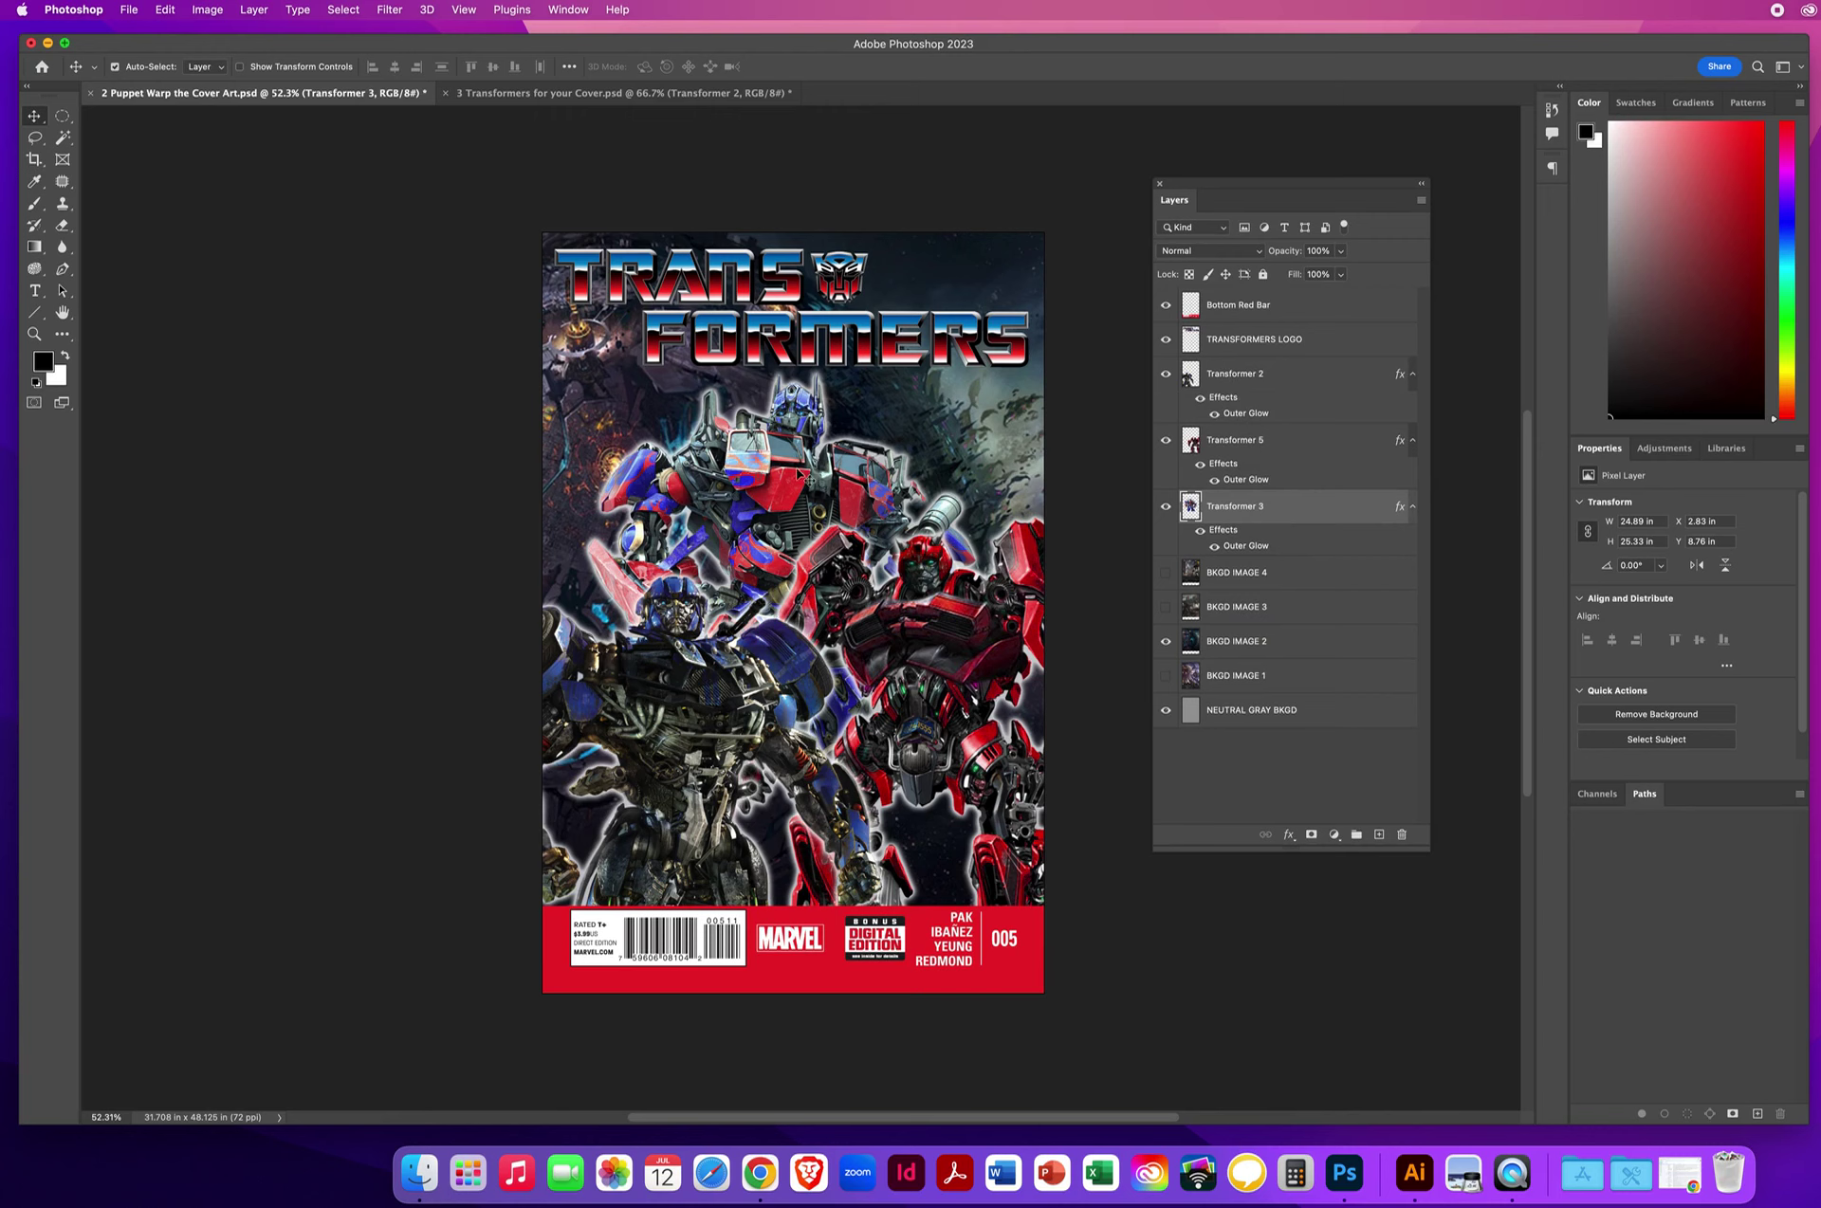
drag(799, 474, 793, 443)
Move the TRANSFORMERS LOGO layer behind the robots and nudge the central robot into place
click(1250, 341)
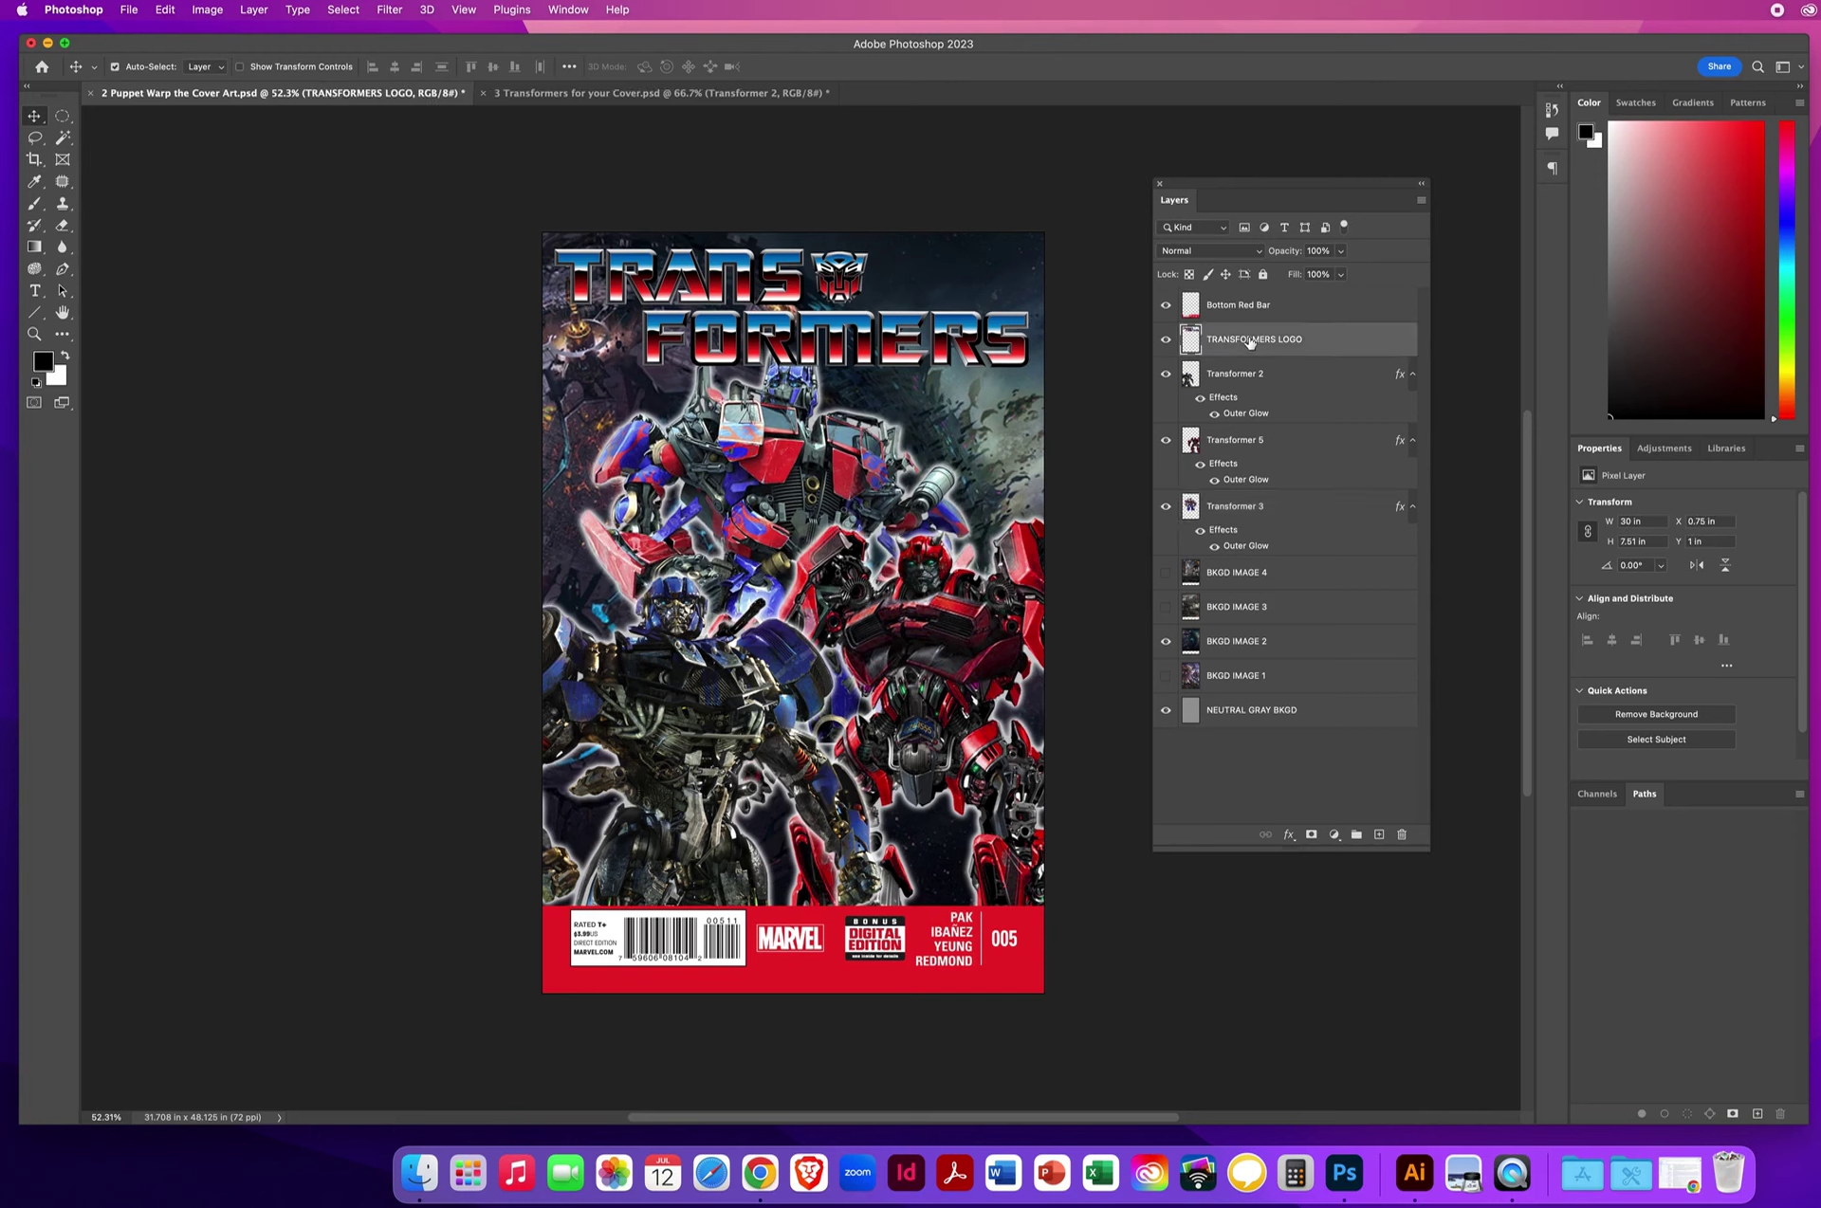
drag(1251, 341, 1240, 549)
drag(791, 397, 796, 387)
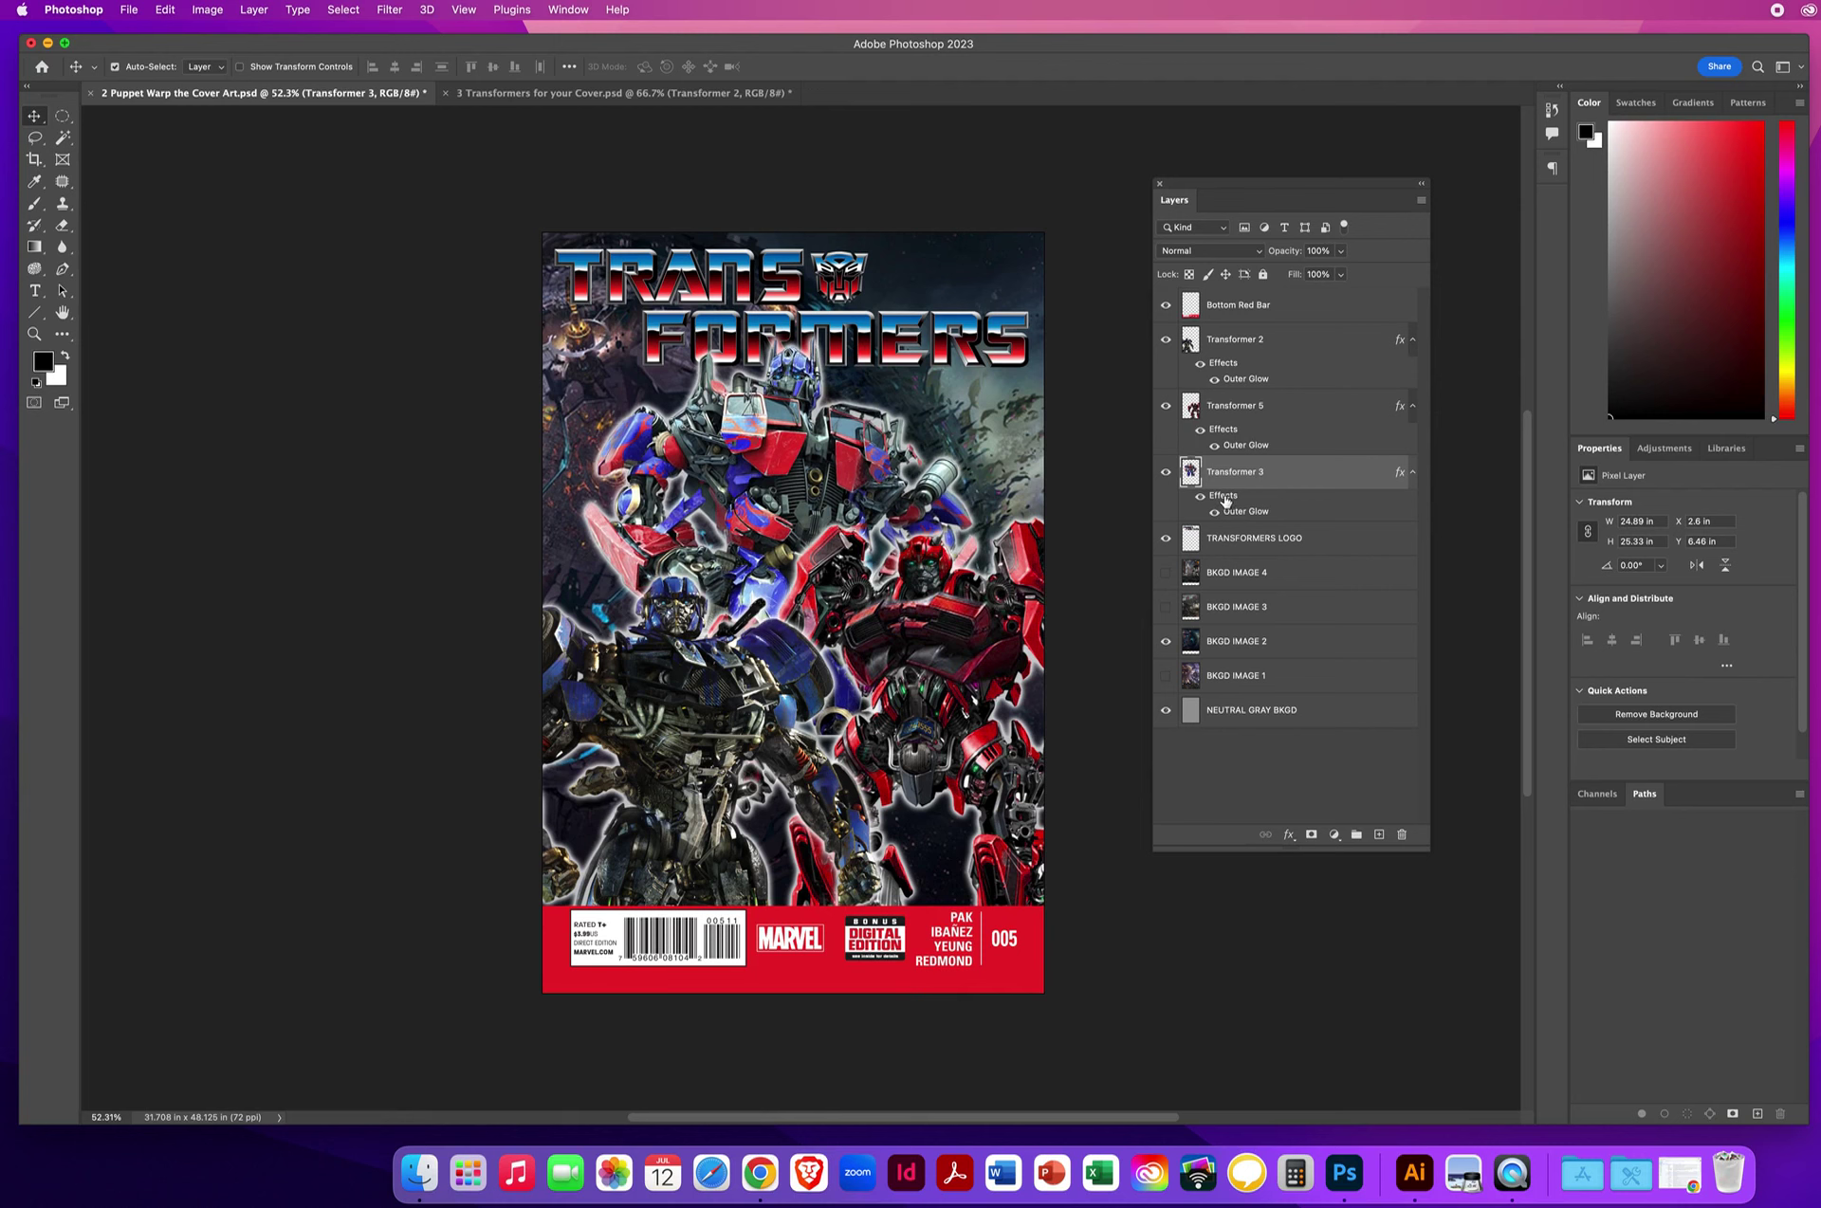
Delete the outer glow effects from Transformer 3, Transformer 5 and Transformer 2
drag(1223, 498, 1403, 838)
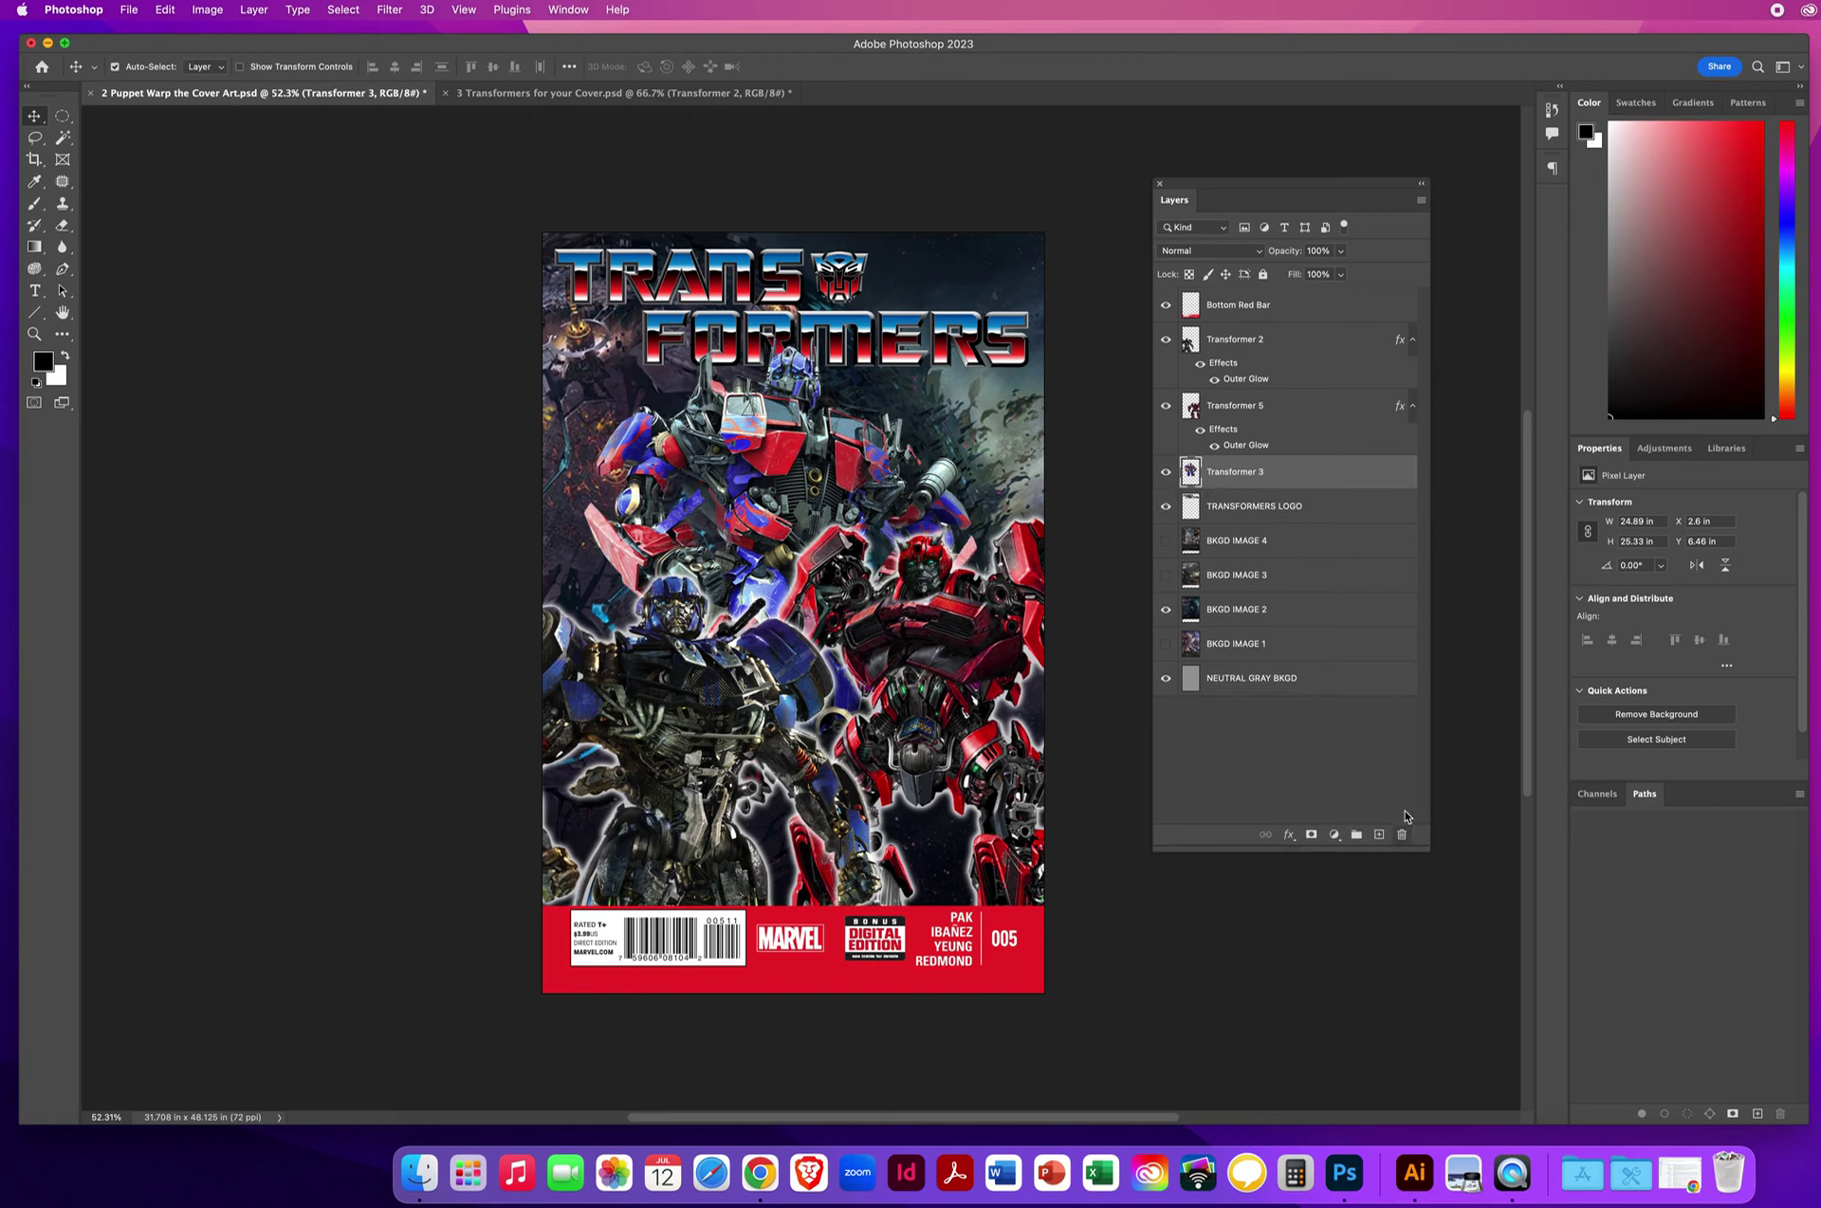
click(1220, 432)
drag(1220, 431, 1402, 836)
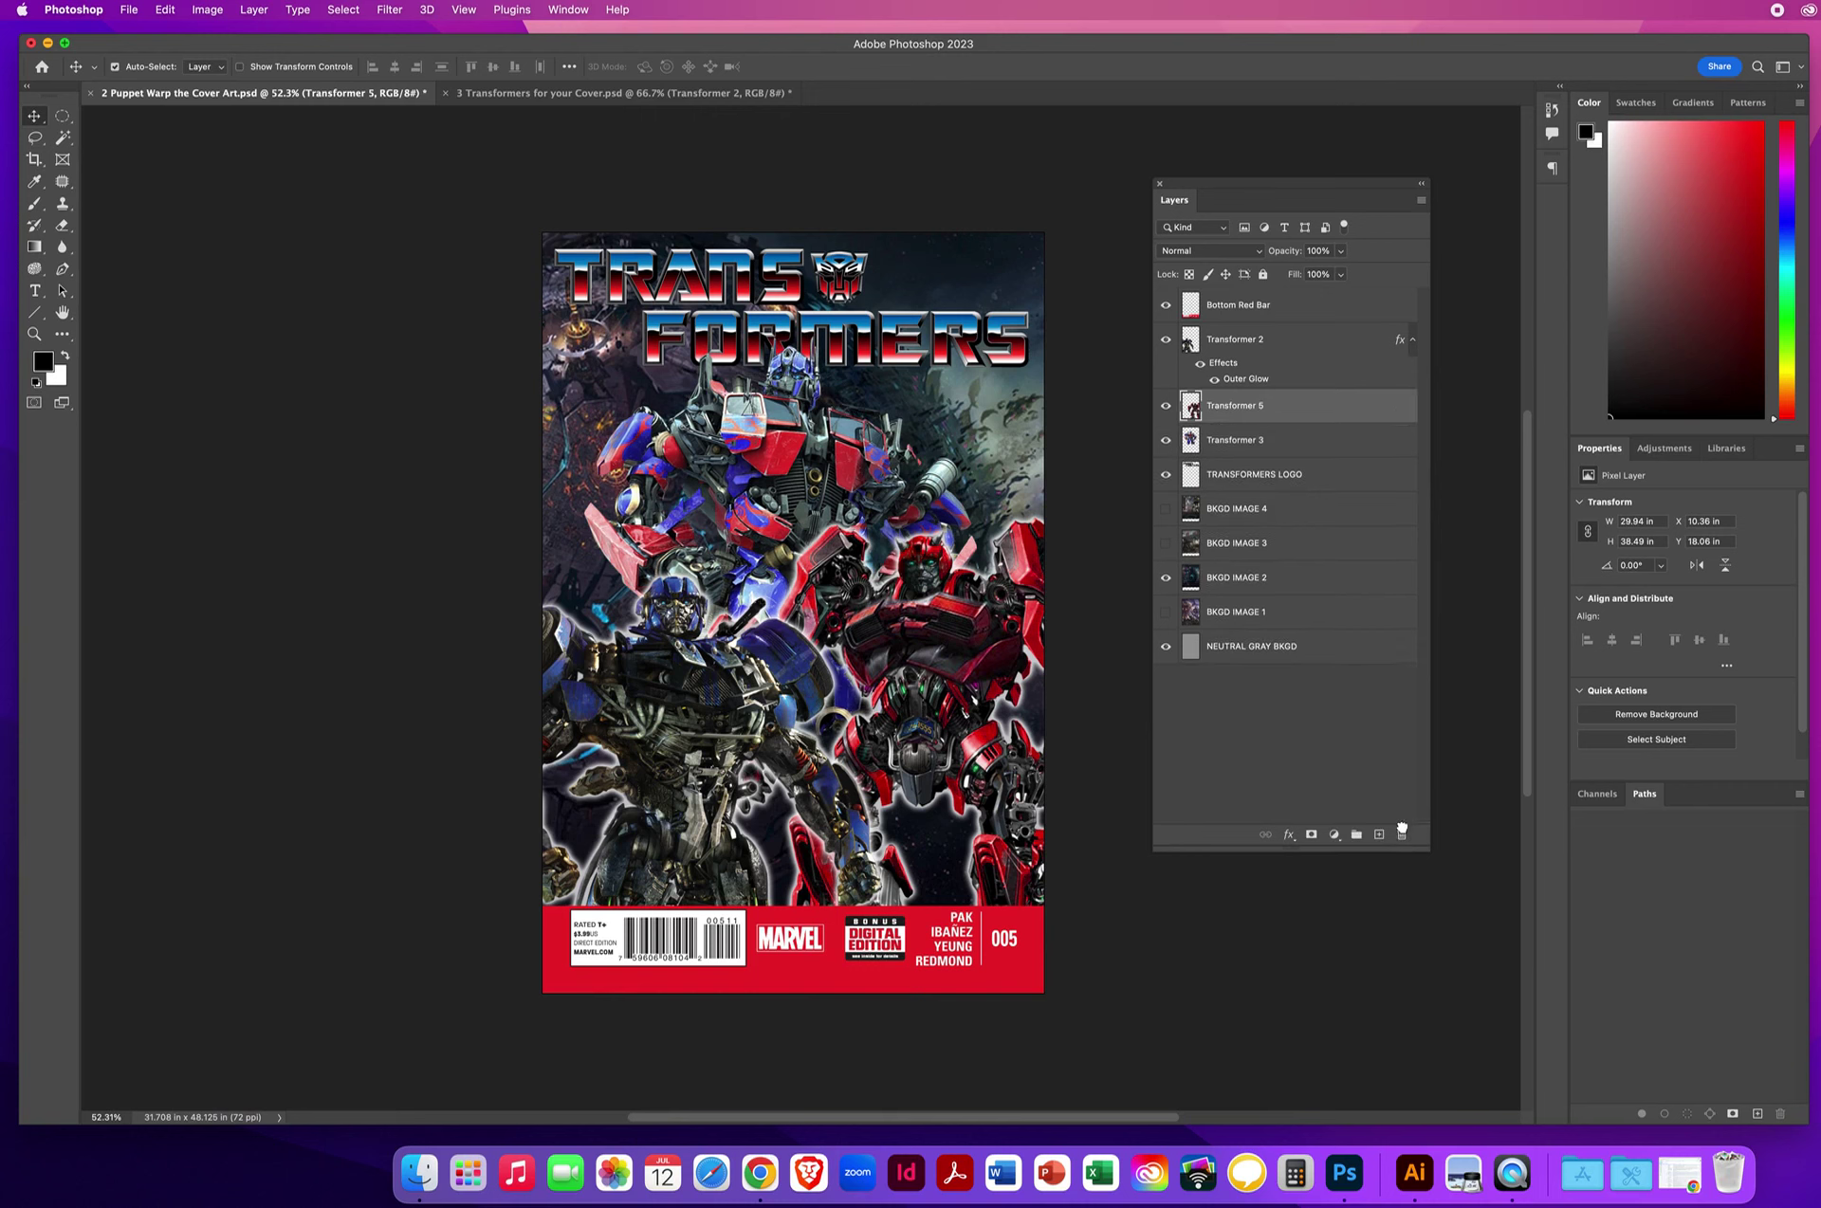
click(1220, 364)
drag(1222, 366, 1401, 834)
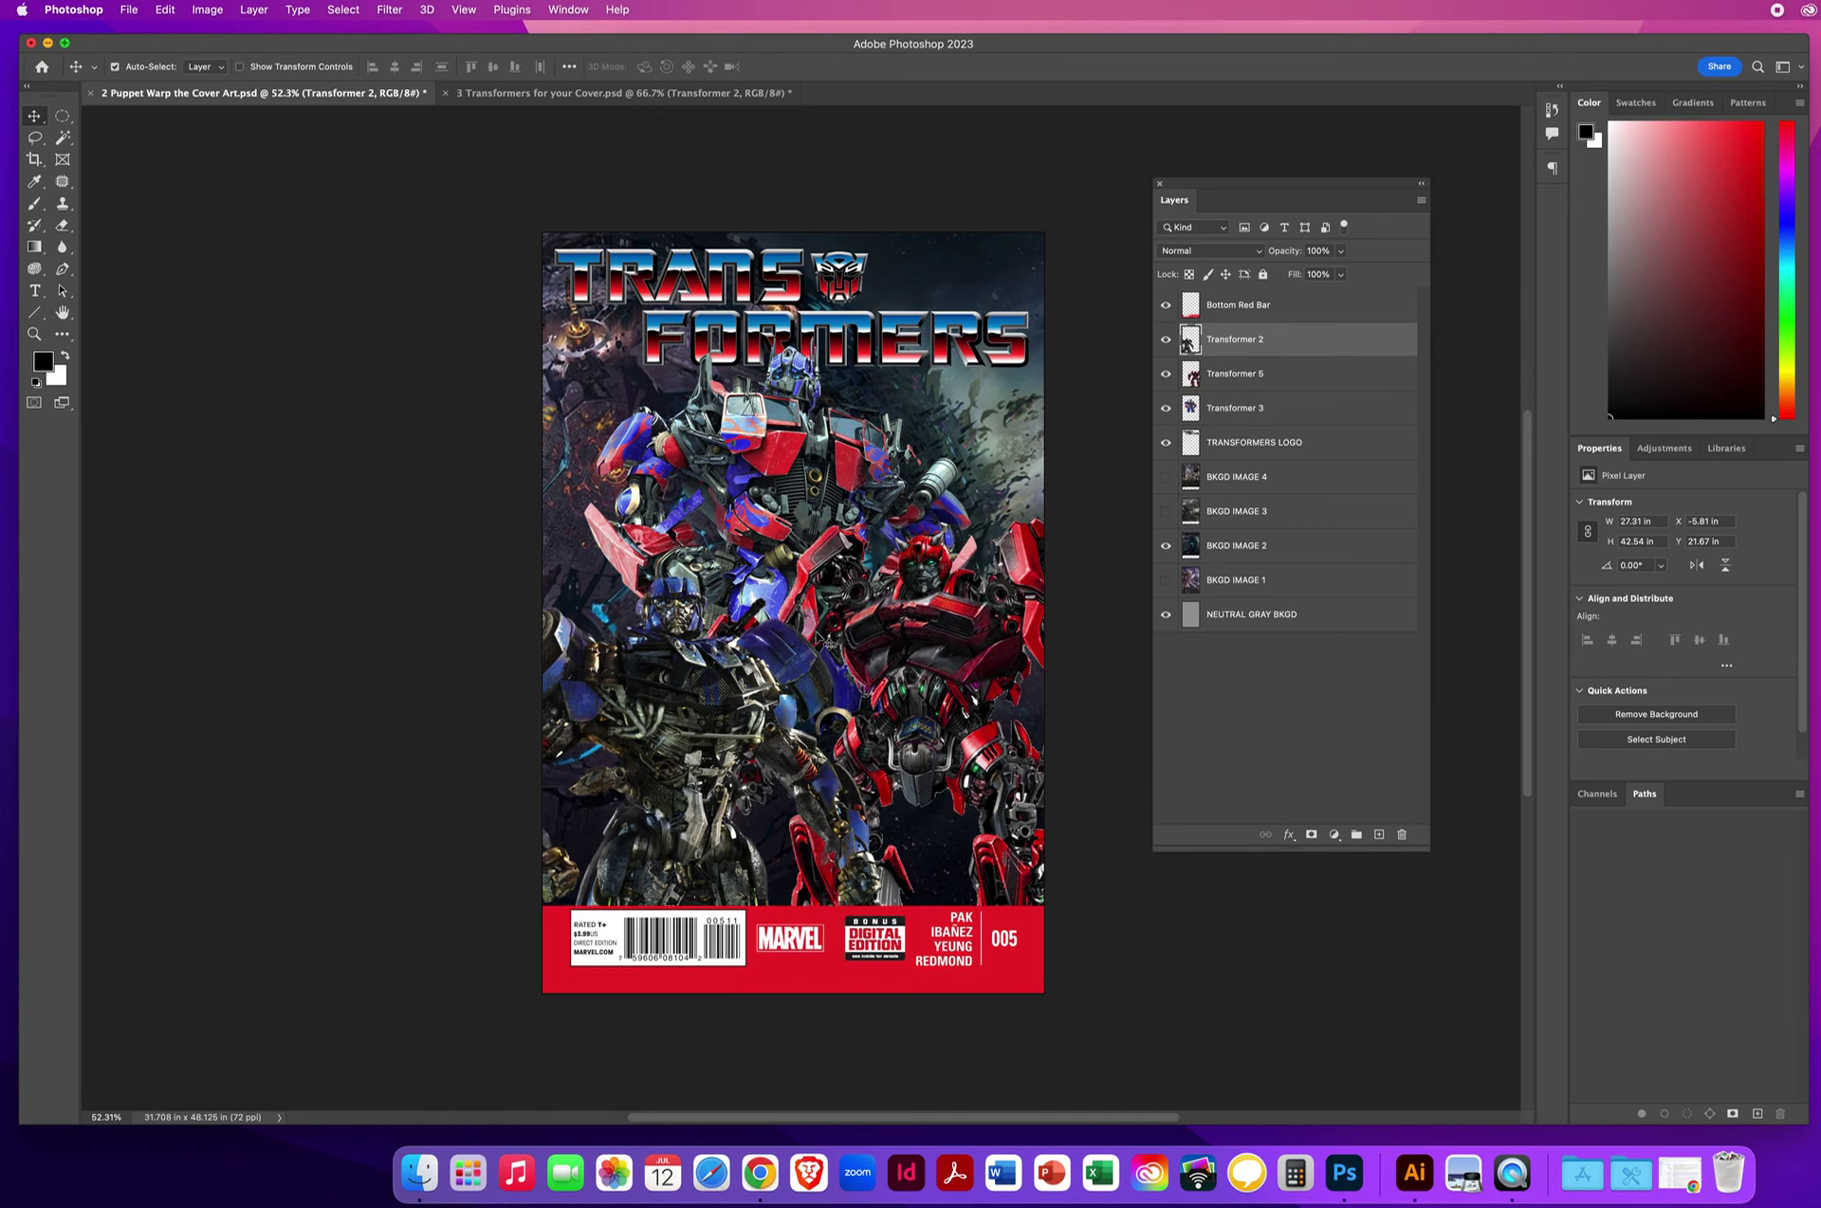
Add an Outer Glow to Transformer 2 using the Multiply blend mode
double_click(1282, 341)
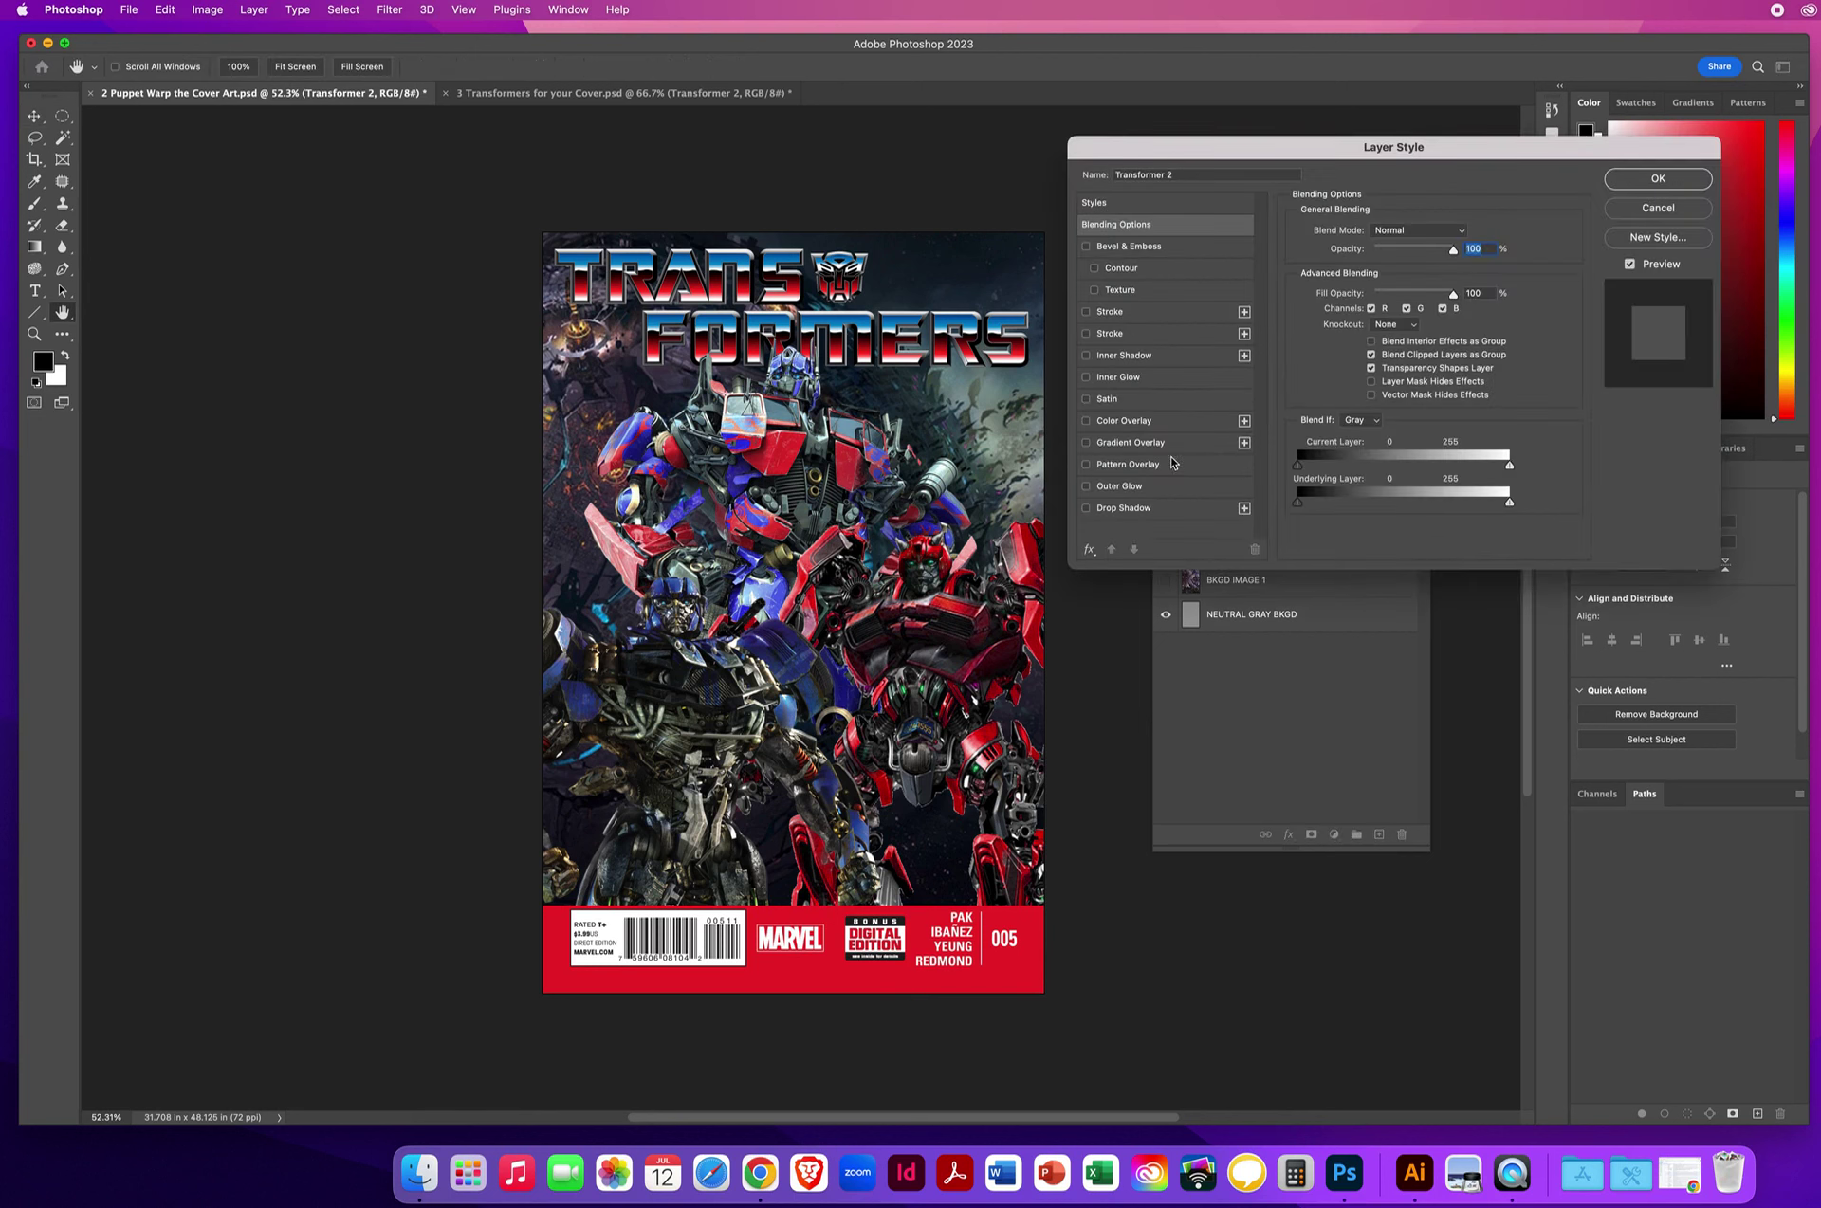
click(1119, 486)
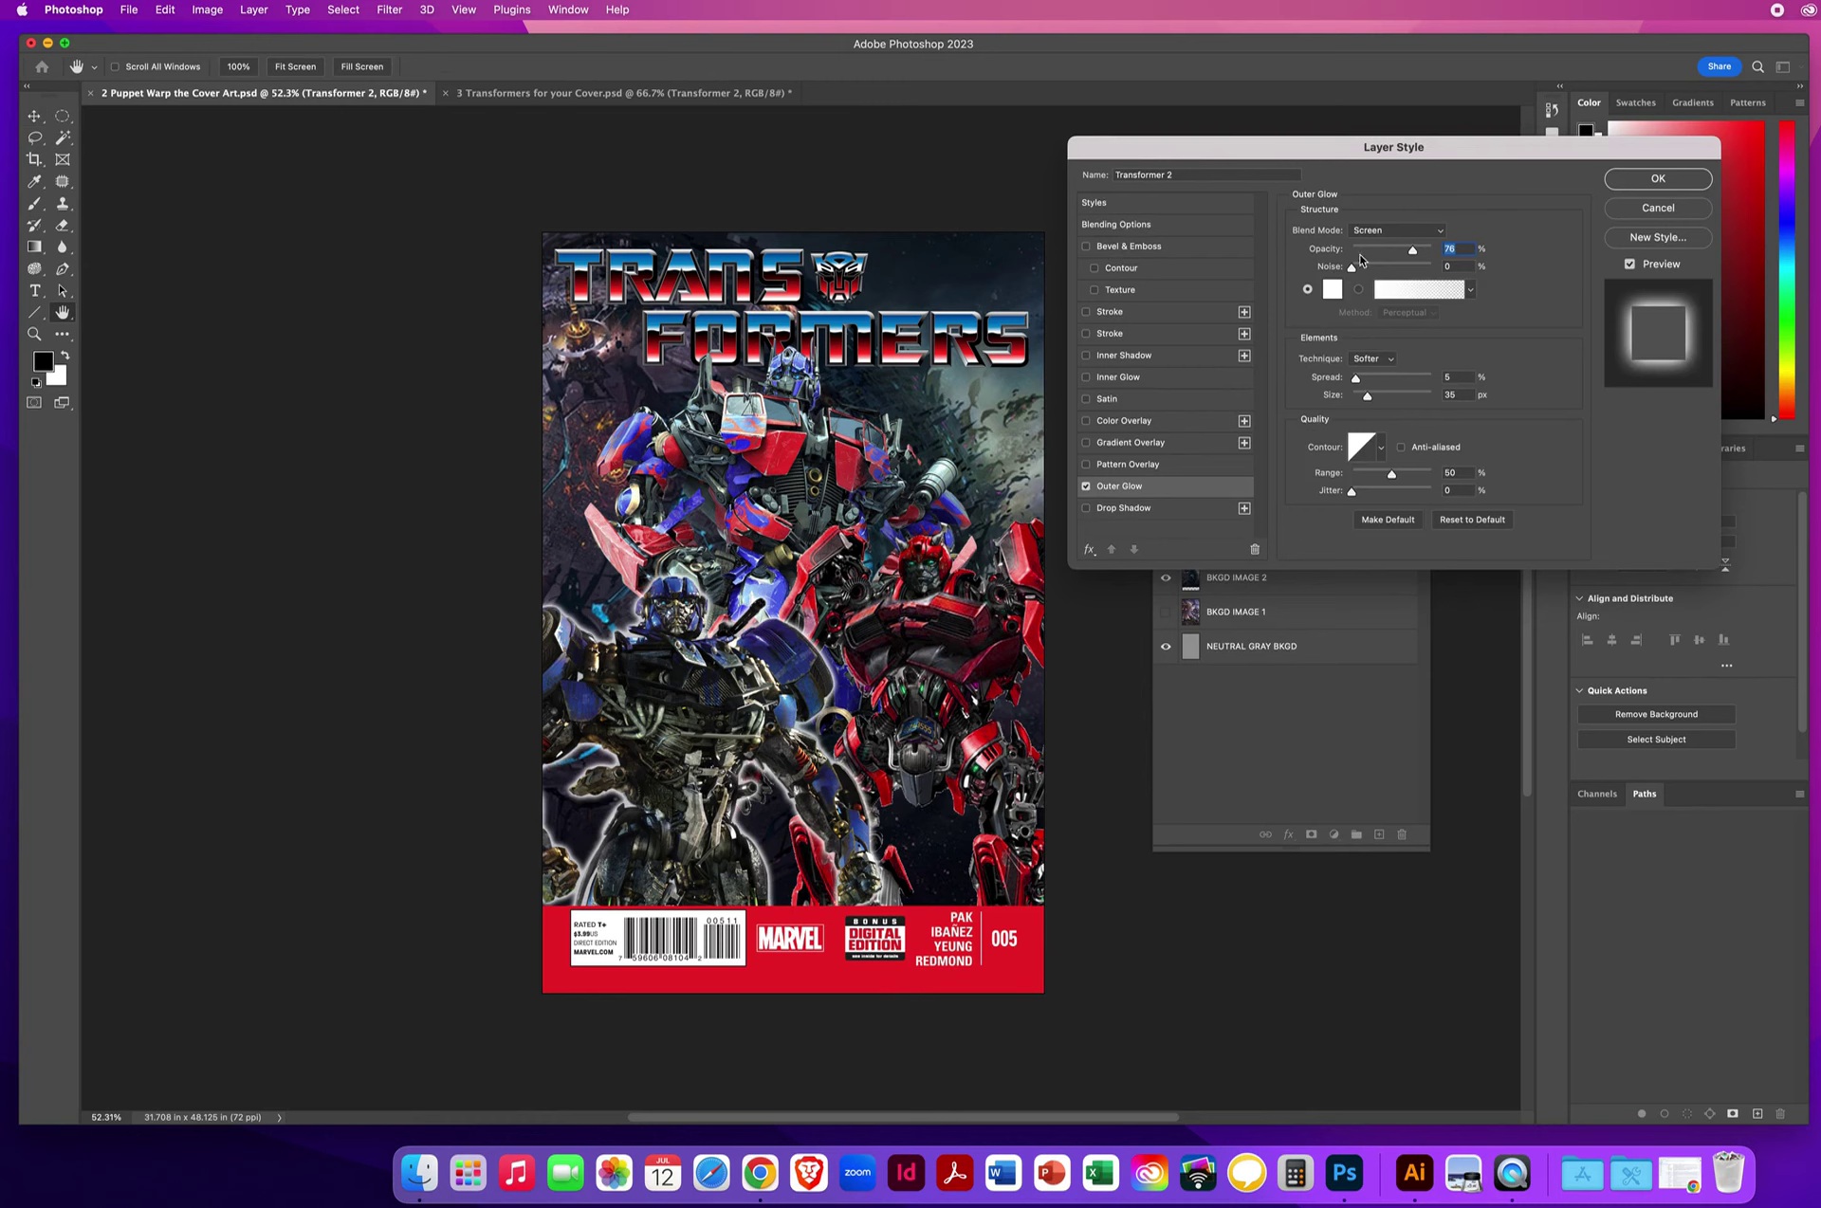
click(1381, 231)
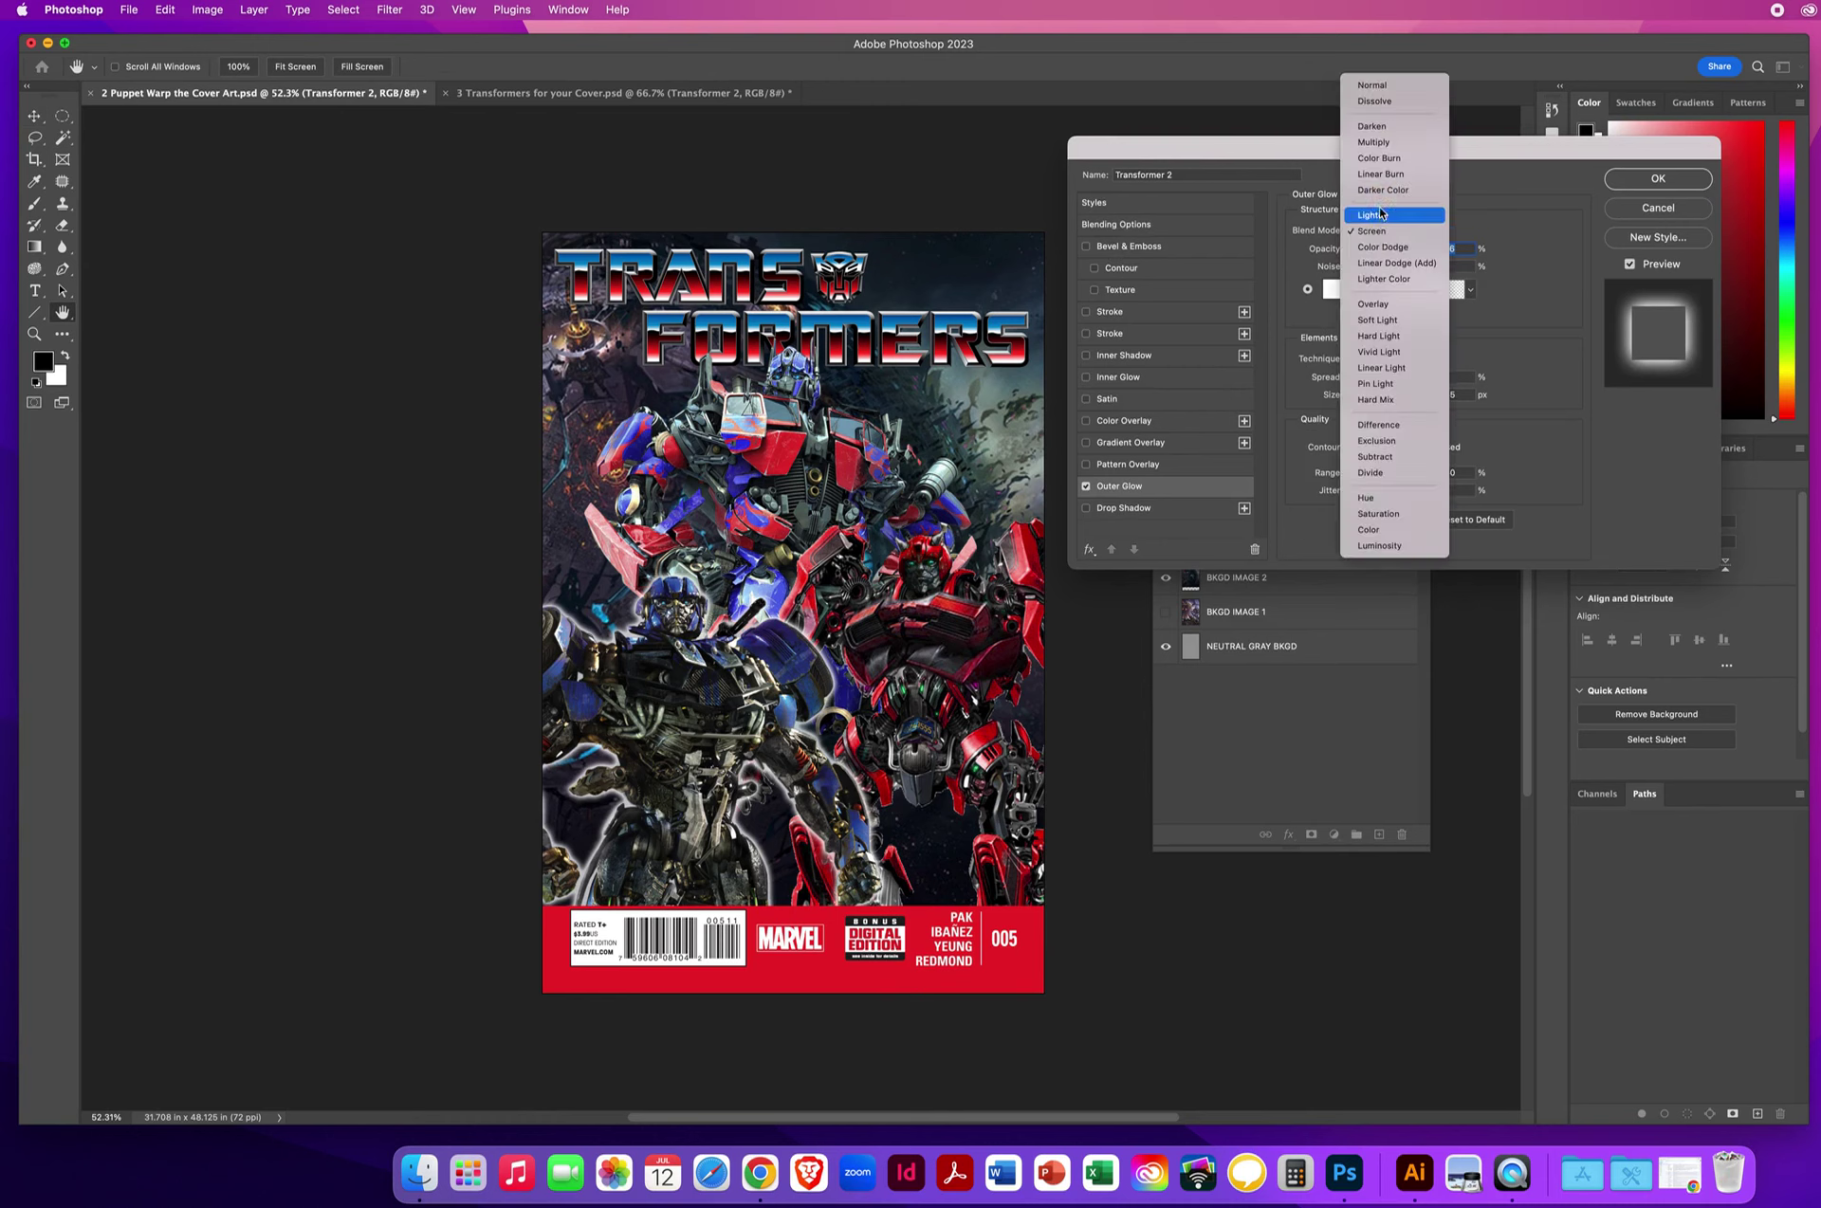
click(1378, 144)
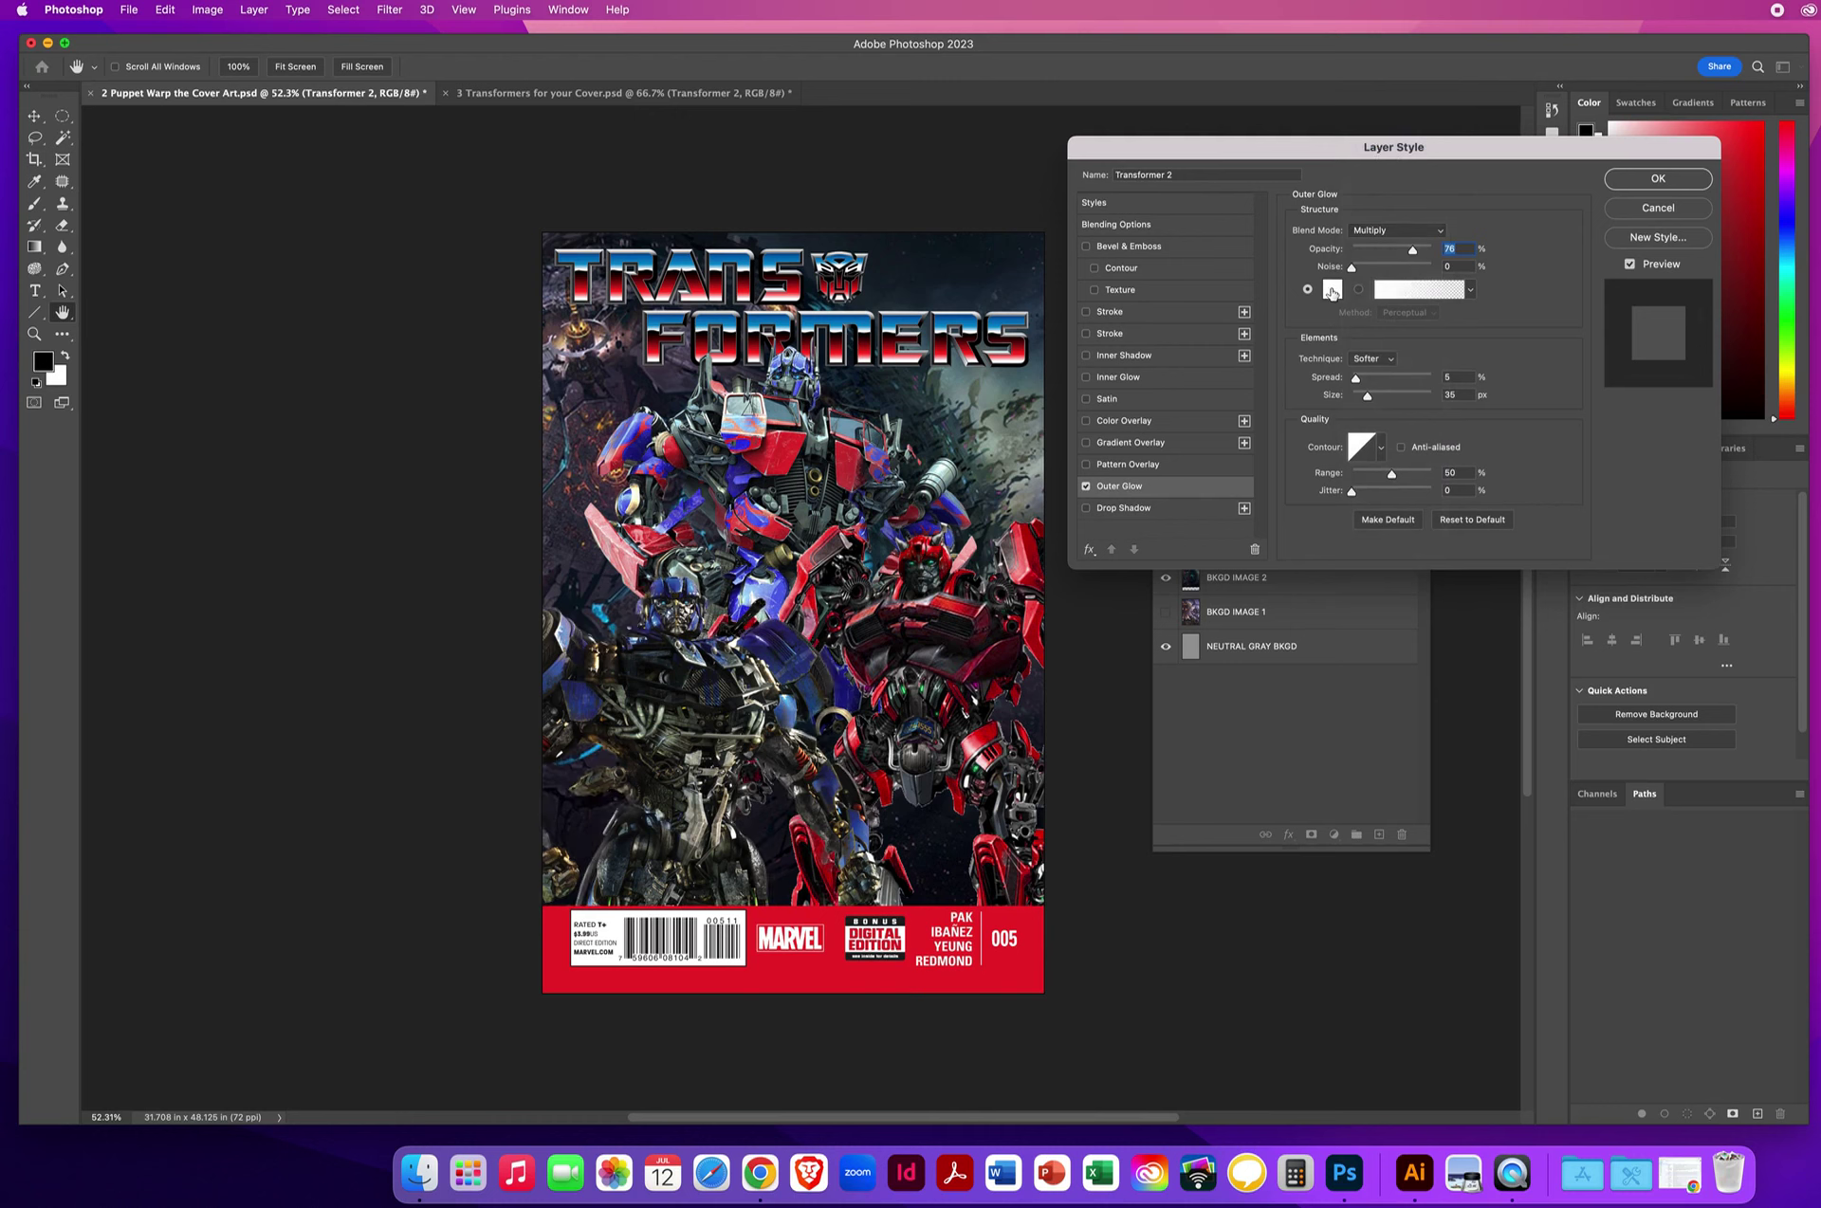
Make the glow black with 6% spread, apply it, and copy it onto Transformer 5
click(1333, 292)
drag(1141, 731, 1195, 785)
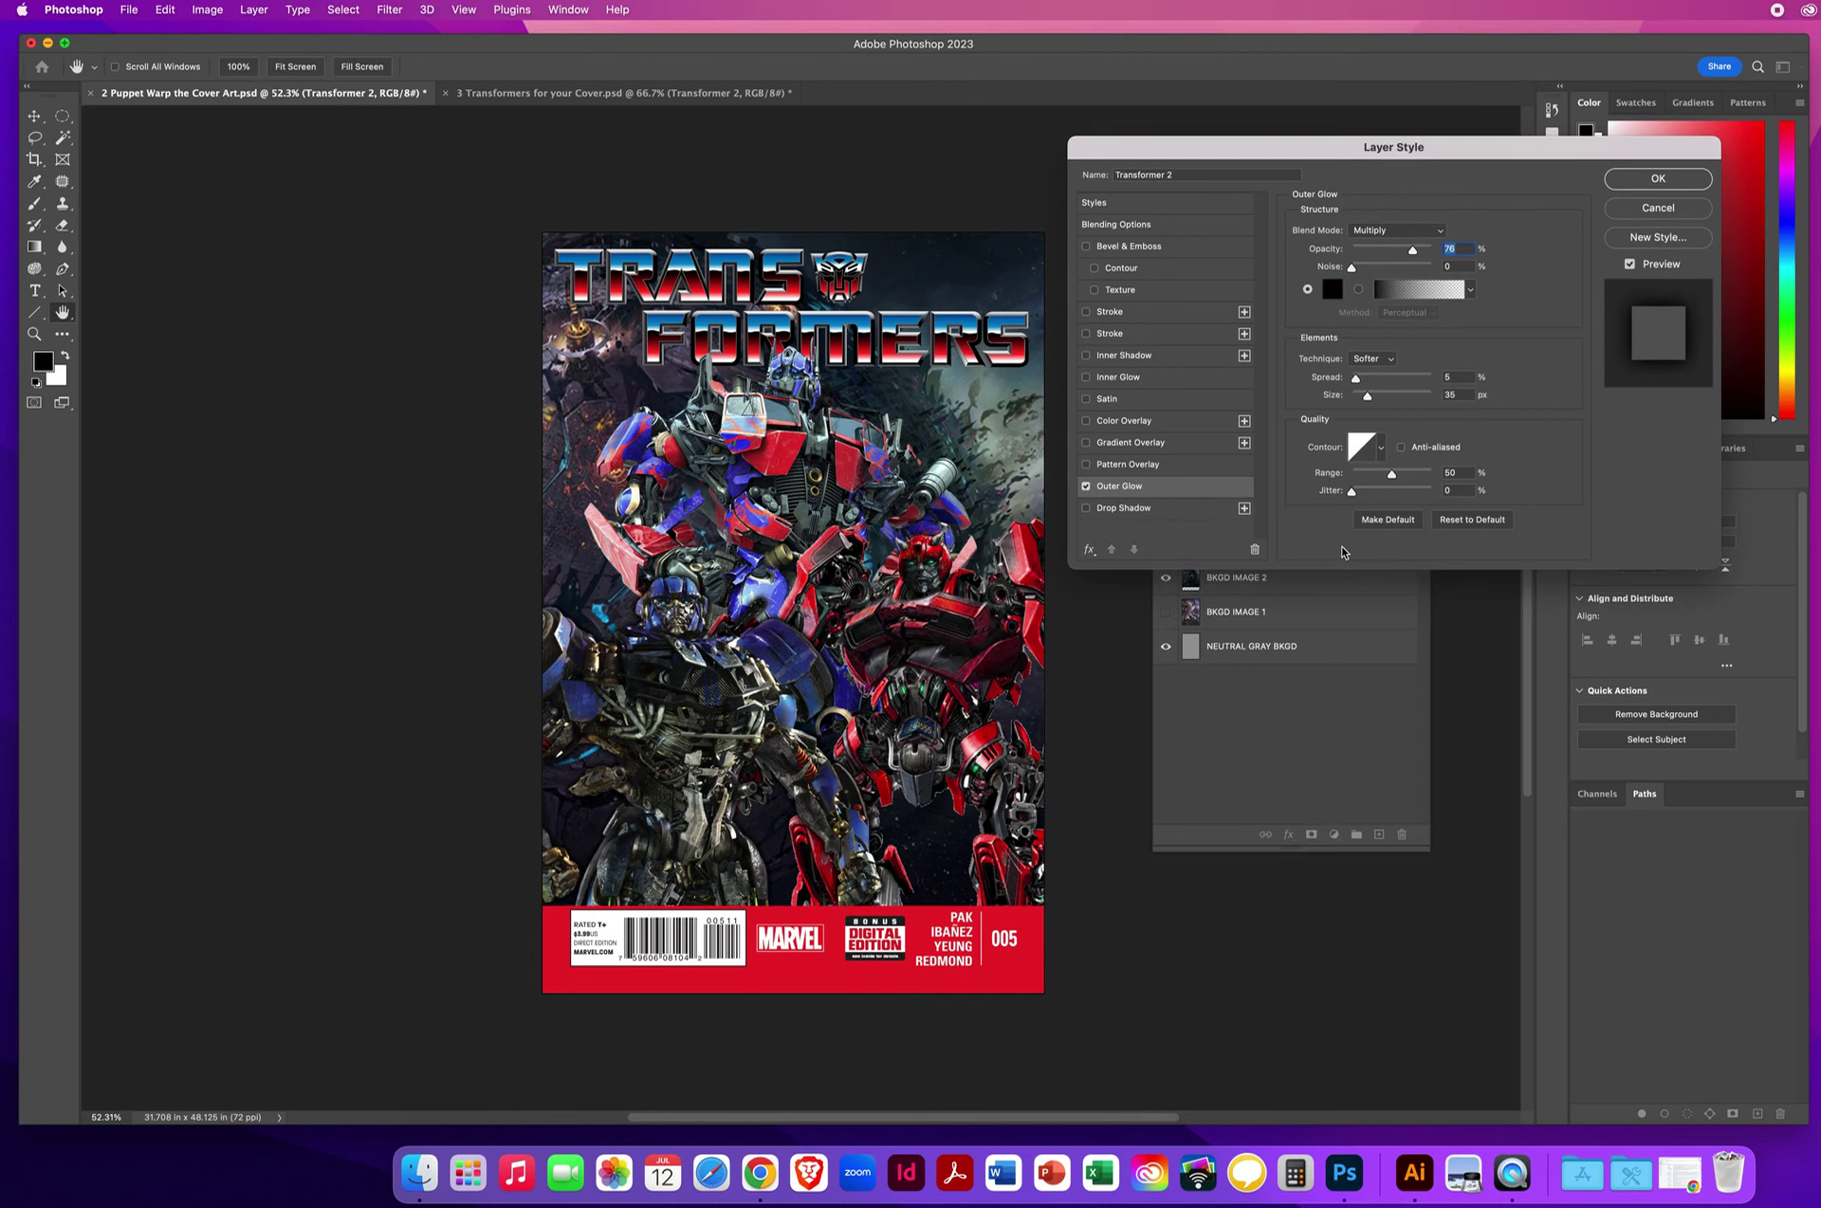
click(1348, 551)
drag(1355, 378, 1376, 401)
click(1633, 180)
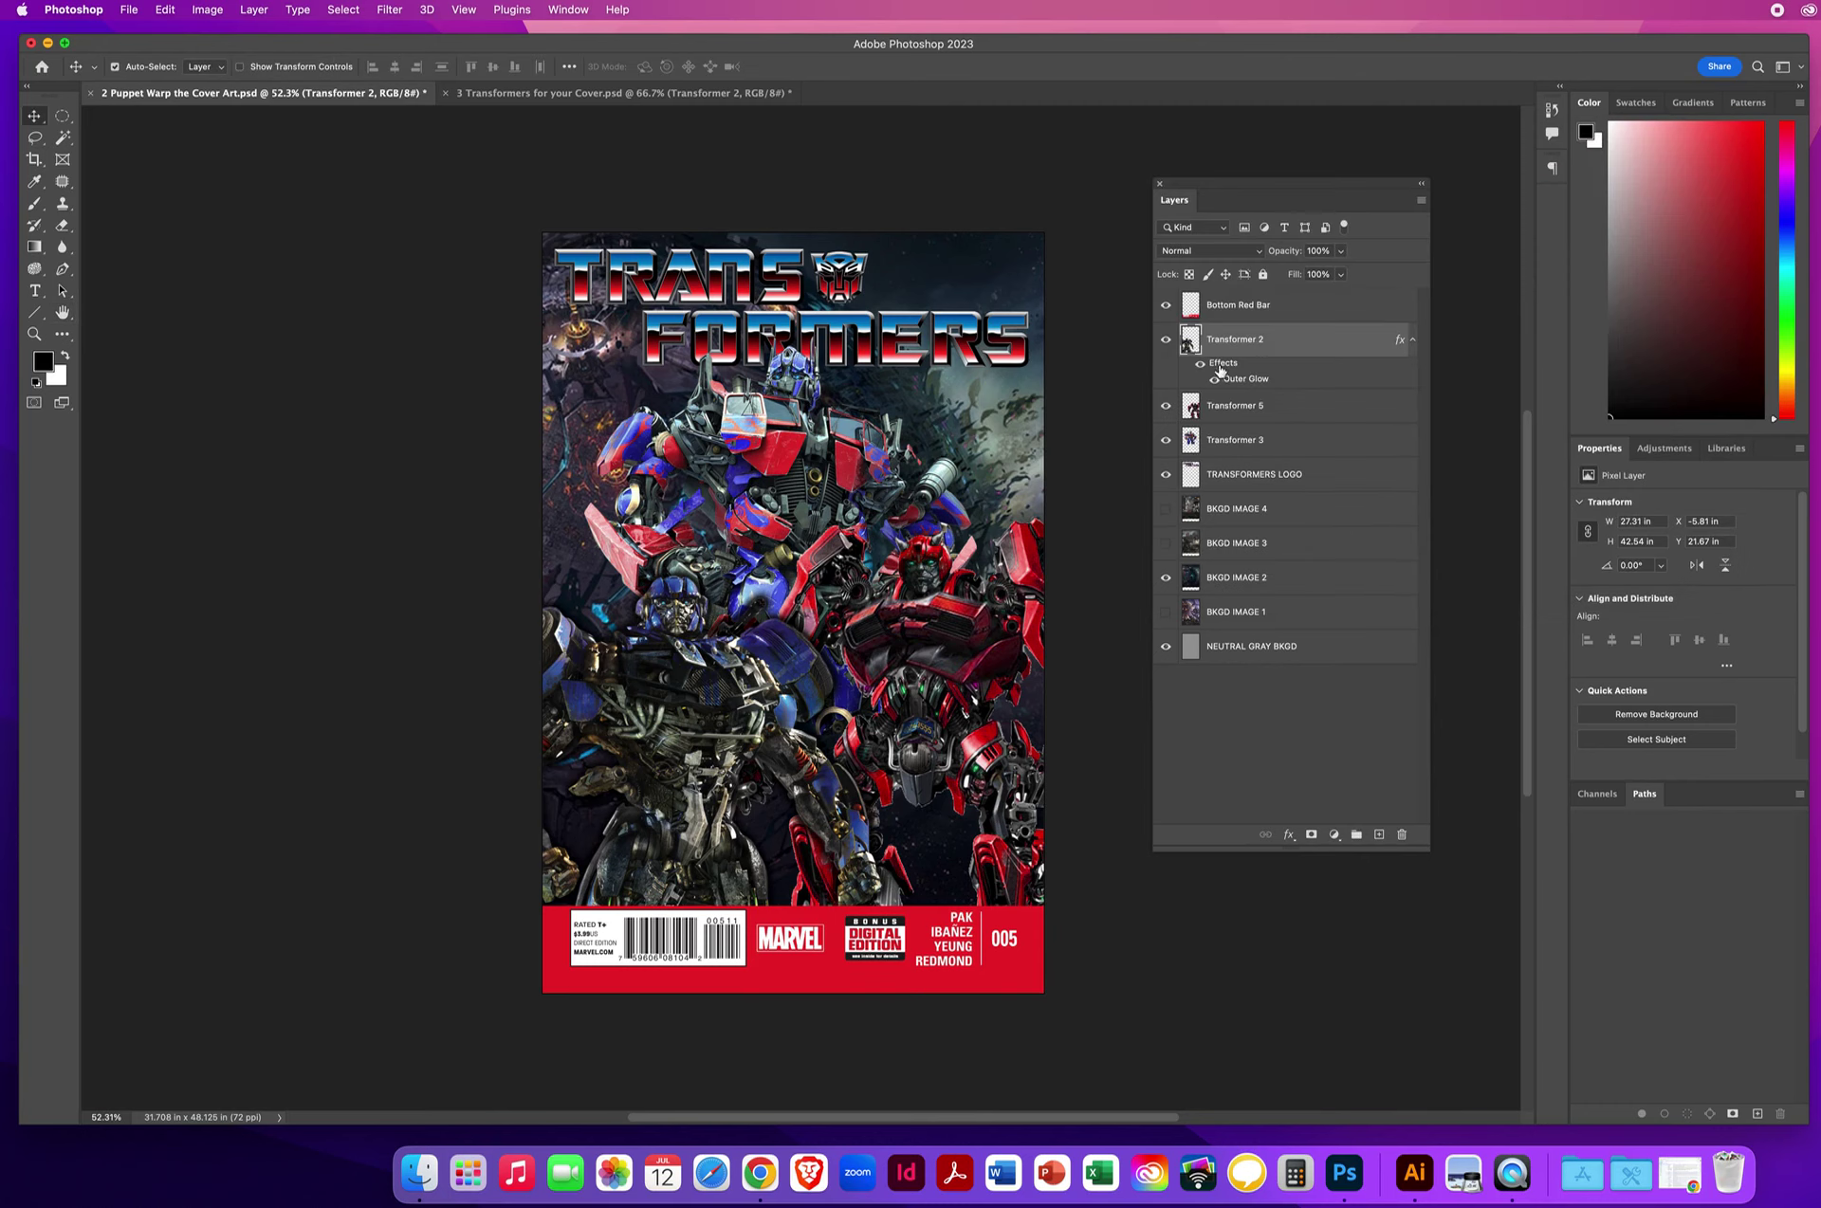
drag(1221, 367, 1231, 479)
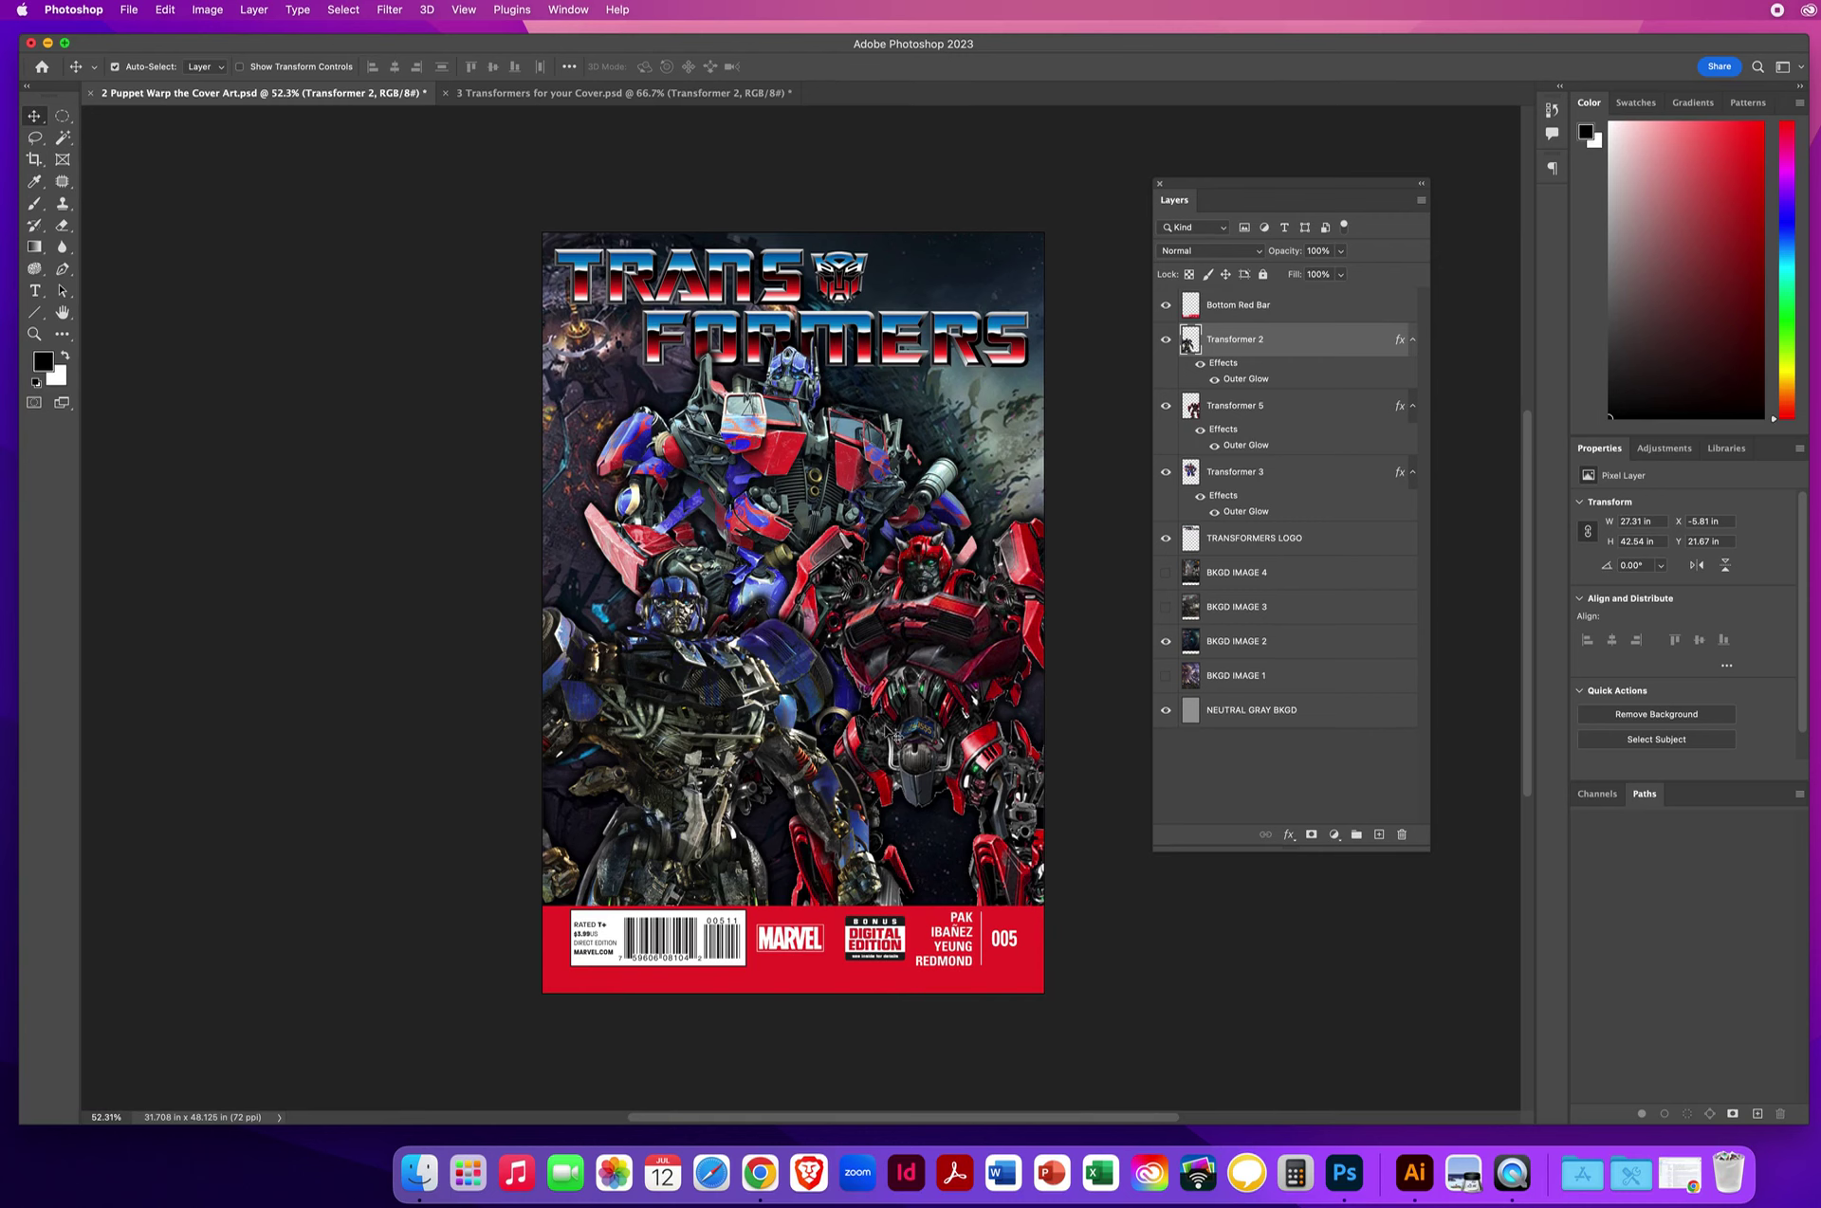
In the 3 Transformers for your Cover document, preview the Transformer 3, 4 and 5 robots
click(510, 93)
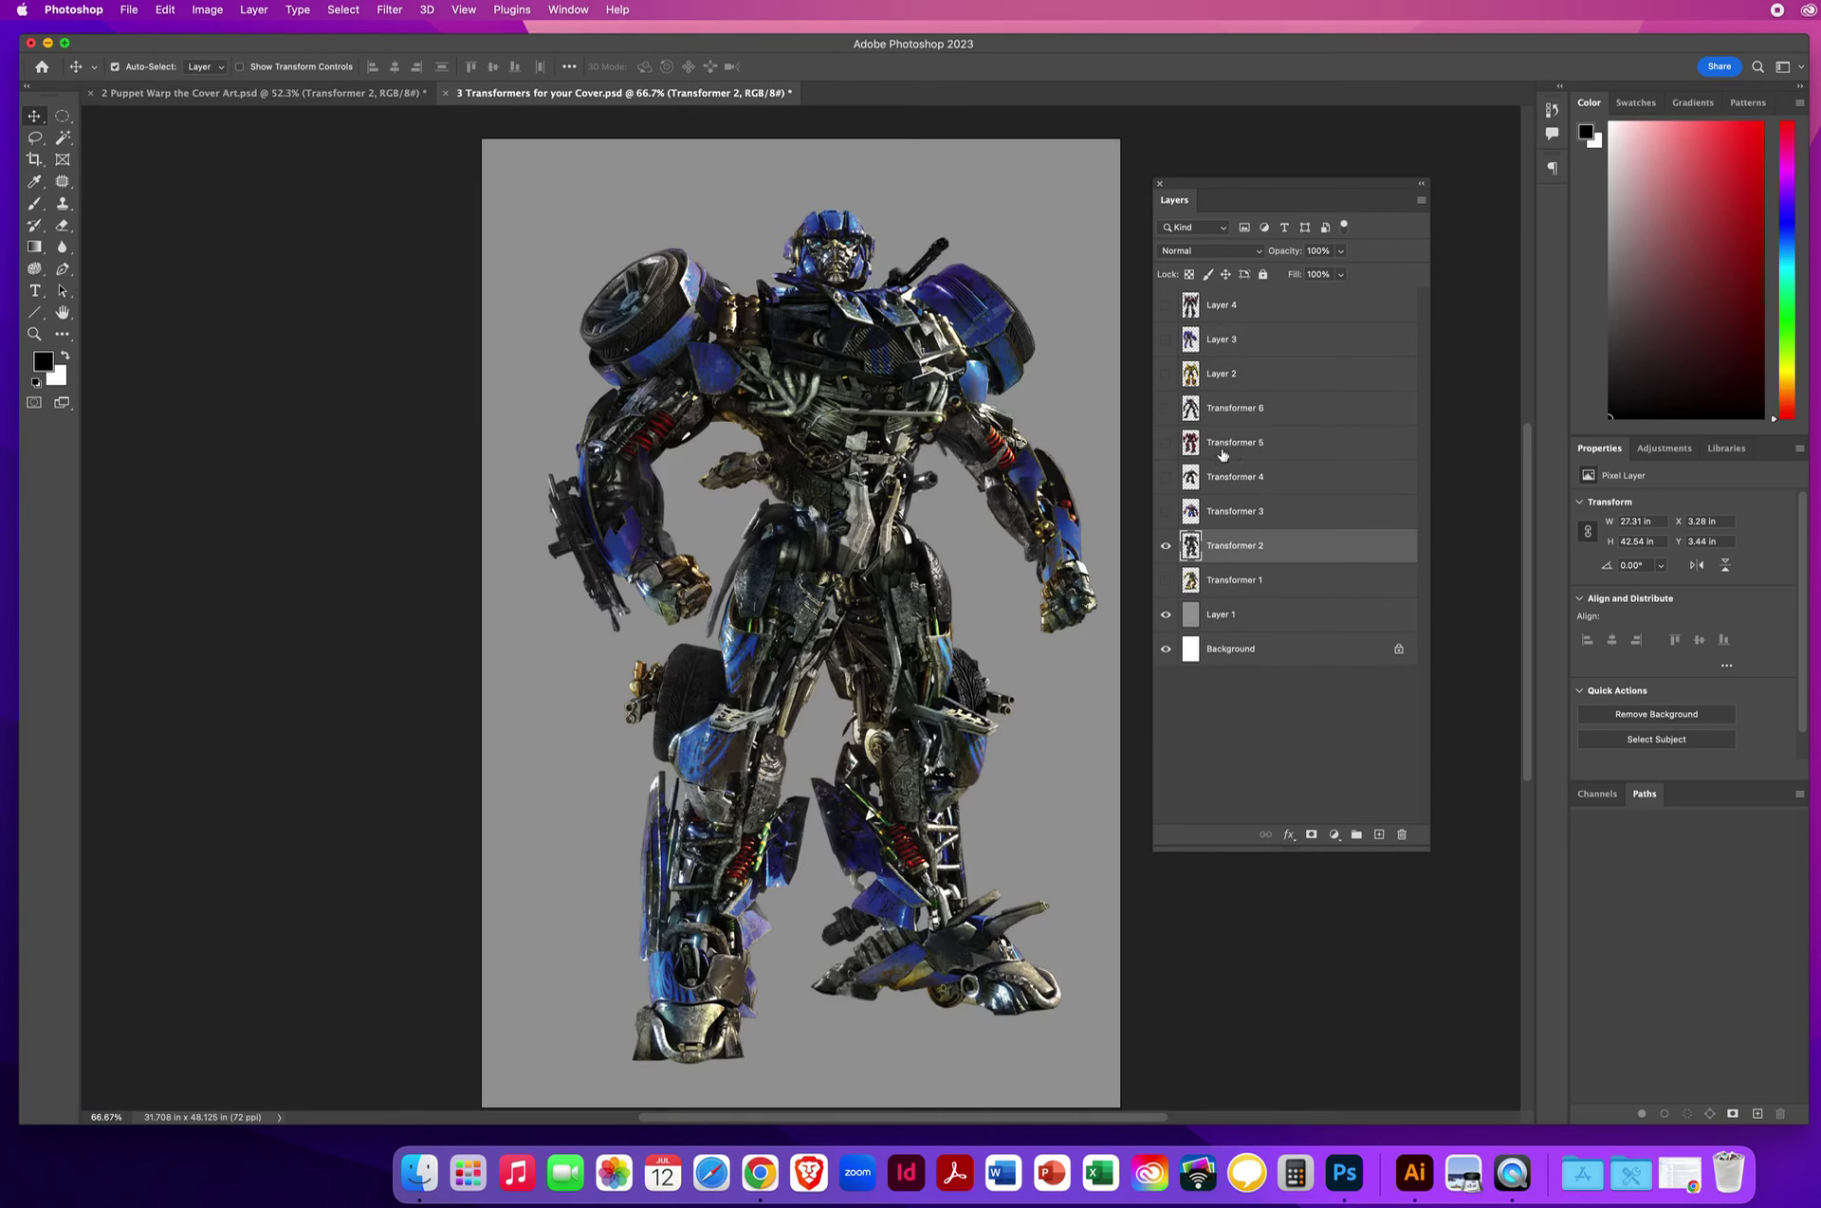
click(1166, 546)
click(1166, 512)
click(1167, 512)
click(1167, 477)
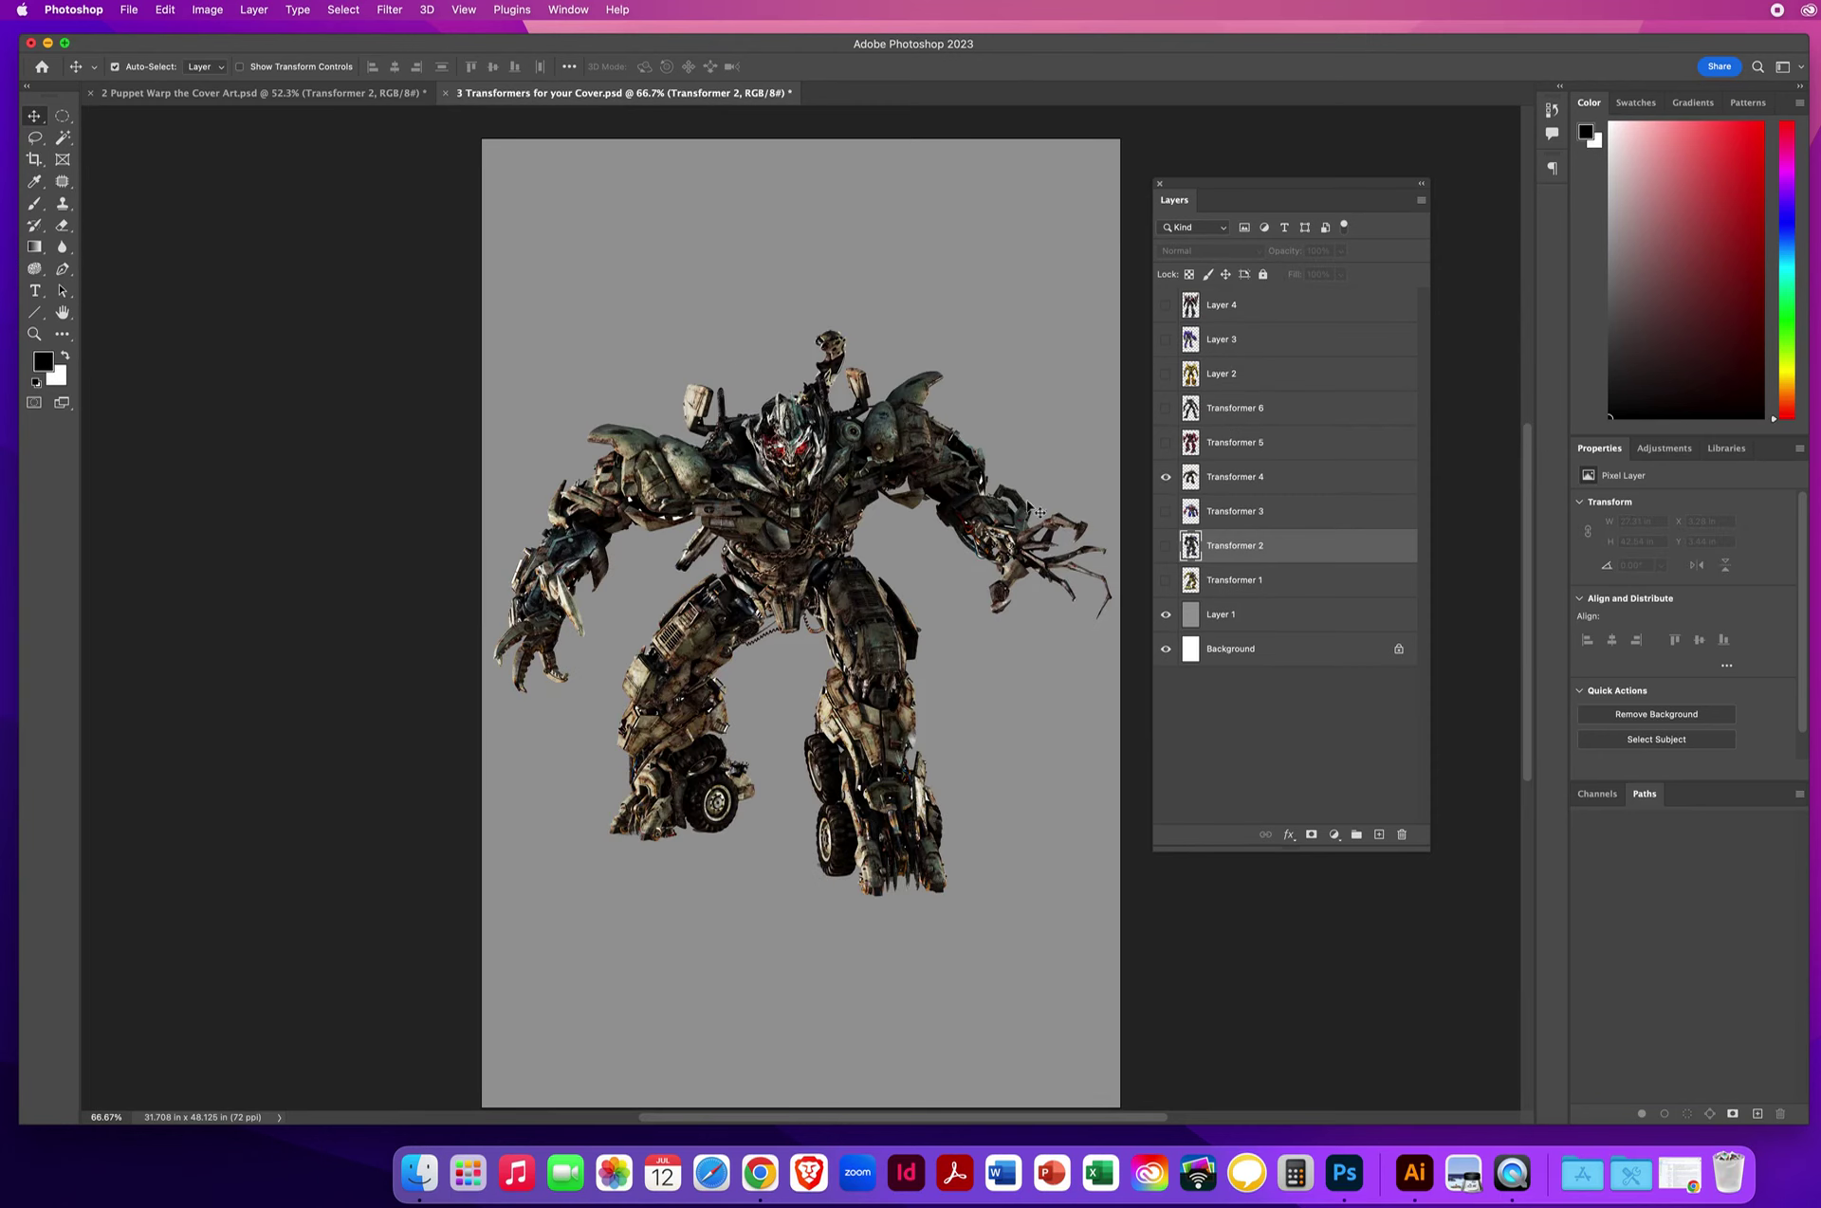
click(1166, 477)
click(1166, 442)
click(1166, 443)
Preview Transformer 6, Layer 2 and Layer 3 robots, then close the source file without saving
click(1166, 408)
click(1167, 408)
click(1166, 374)
click(1166, 373)
click(1167, 339)
click(1166, 341)
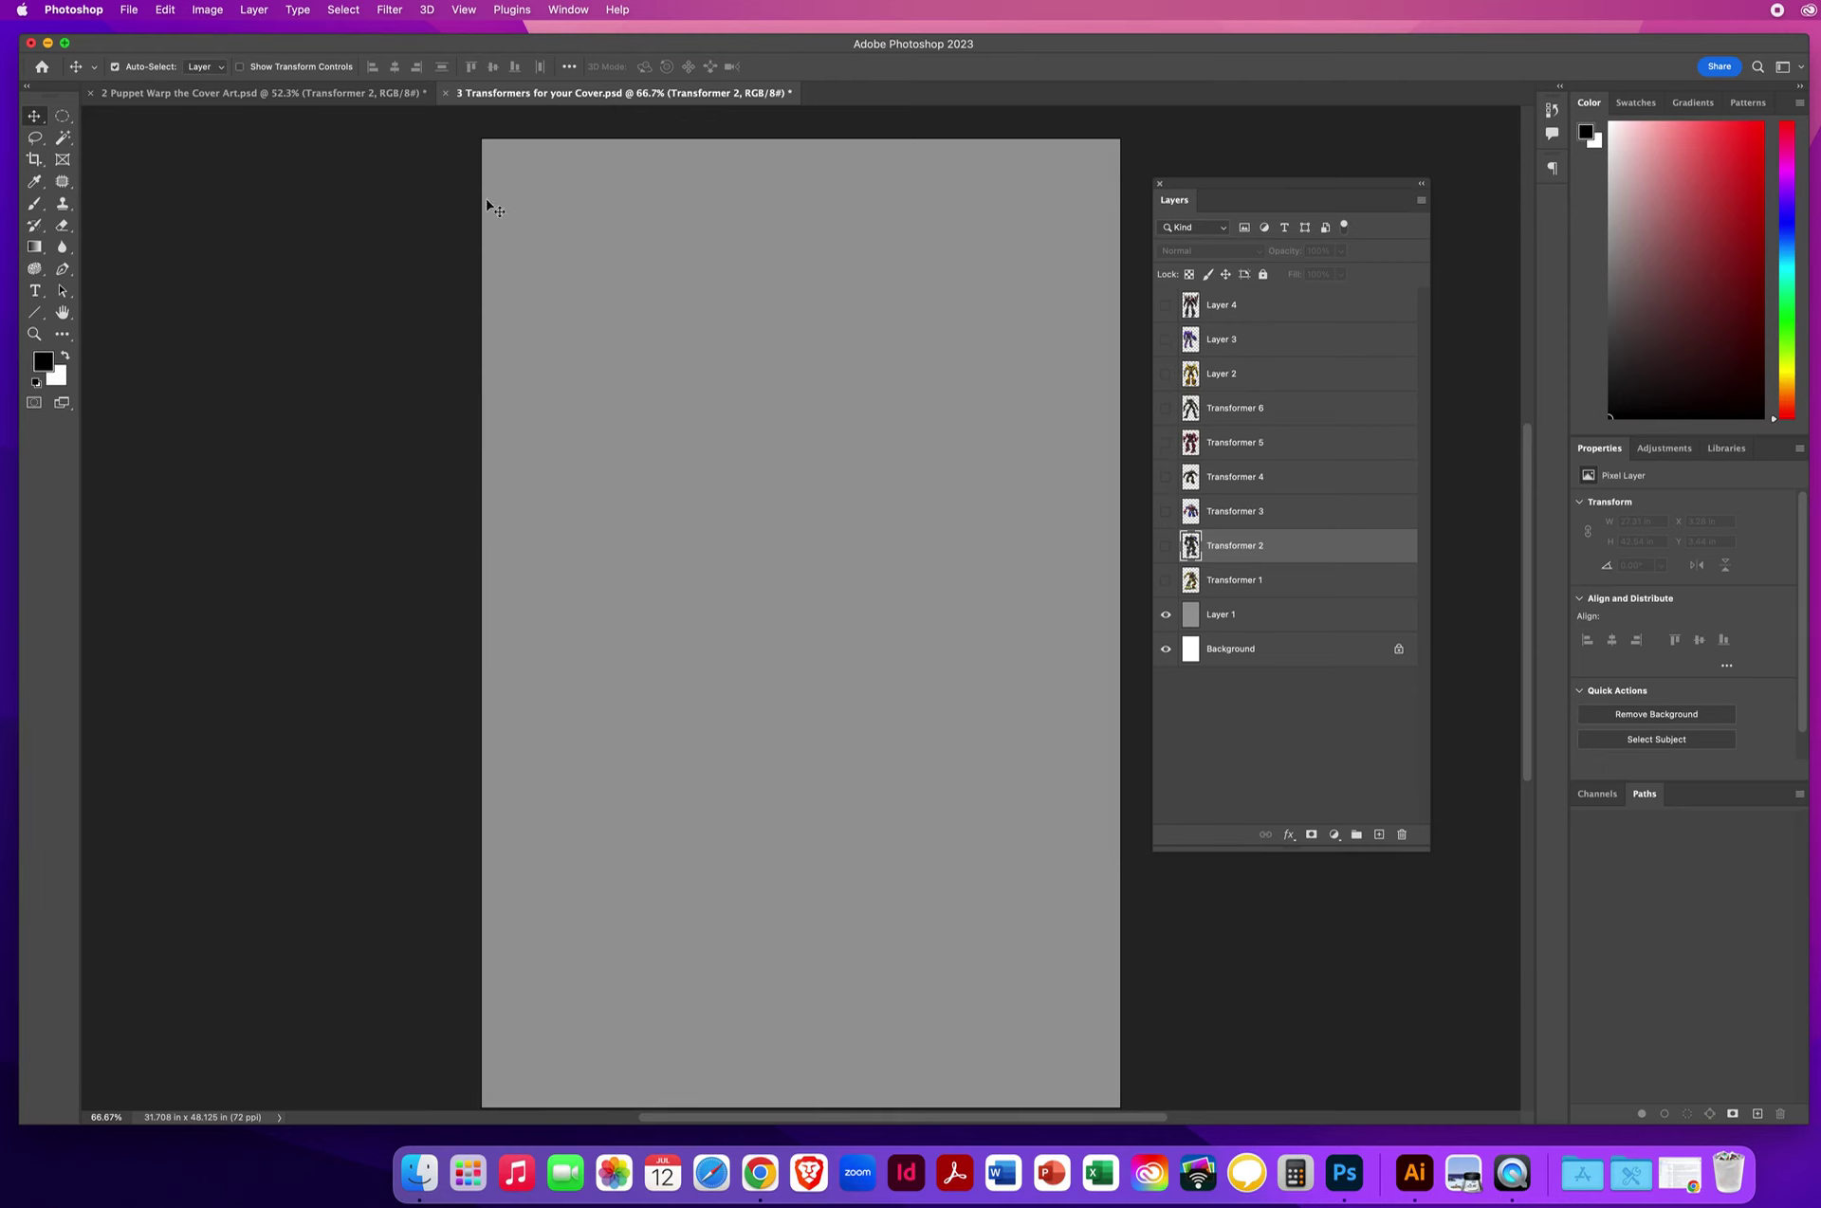
click(447, 93)
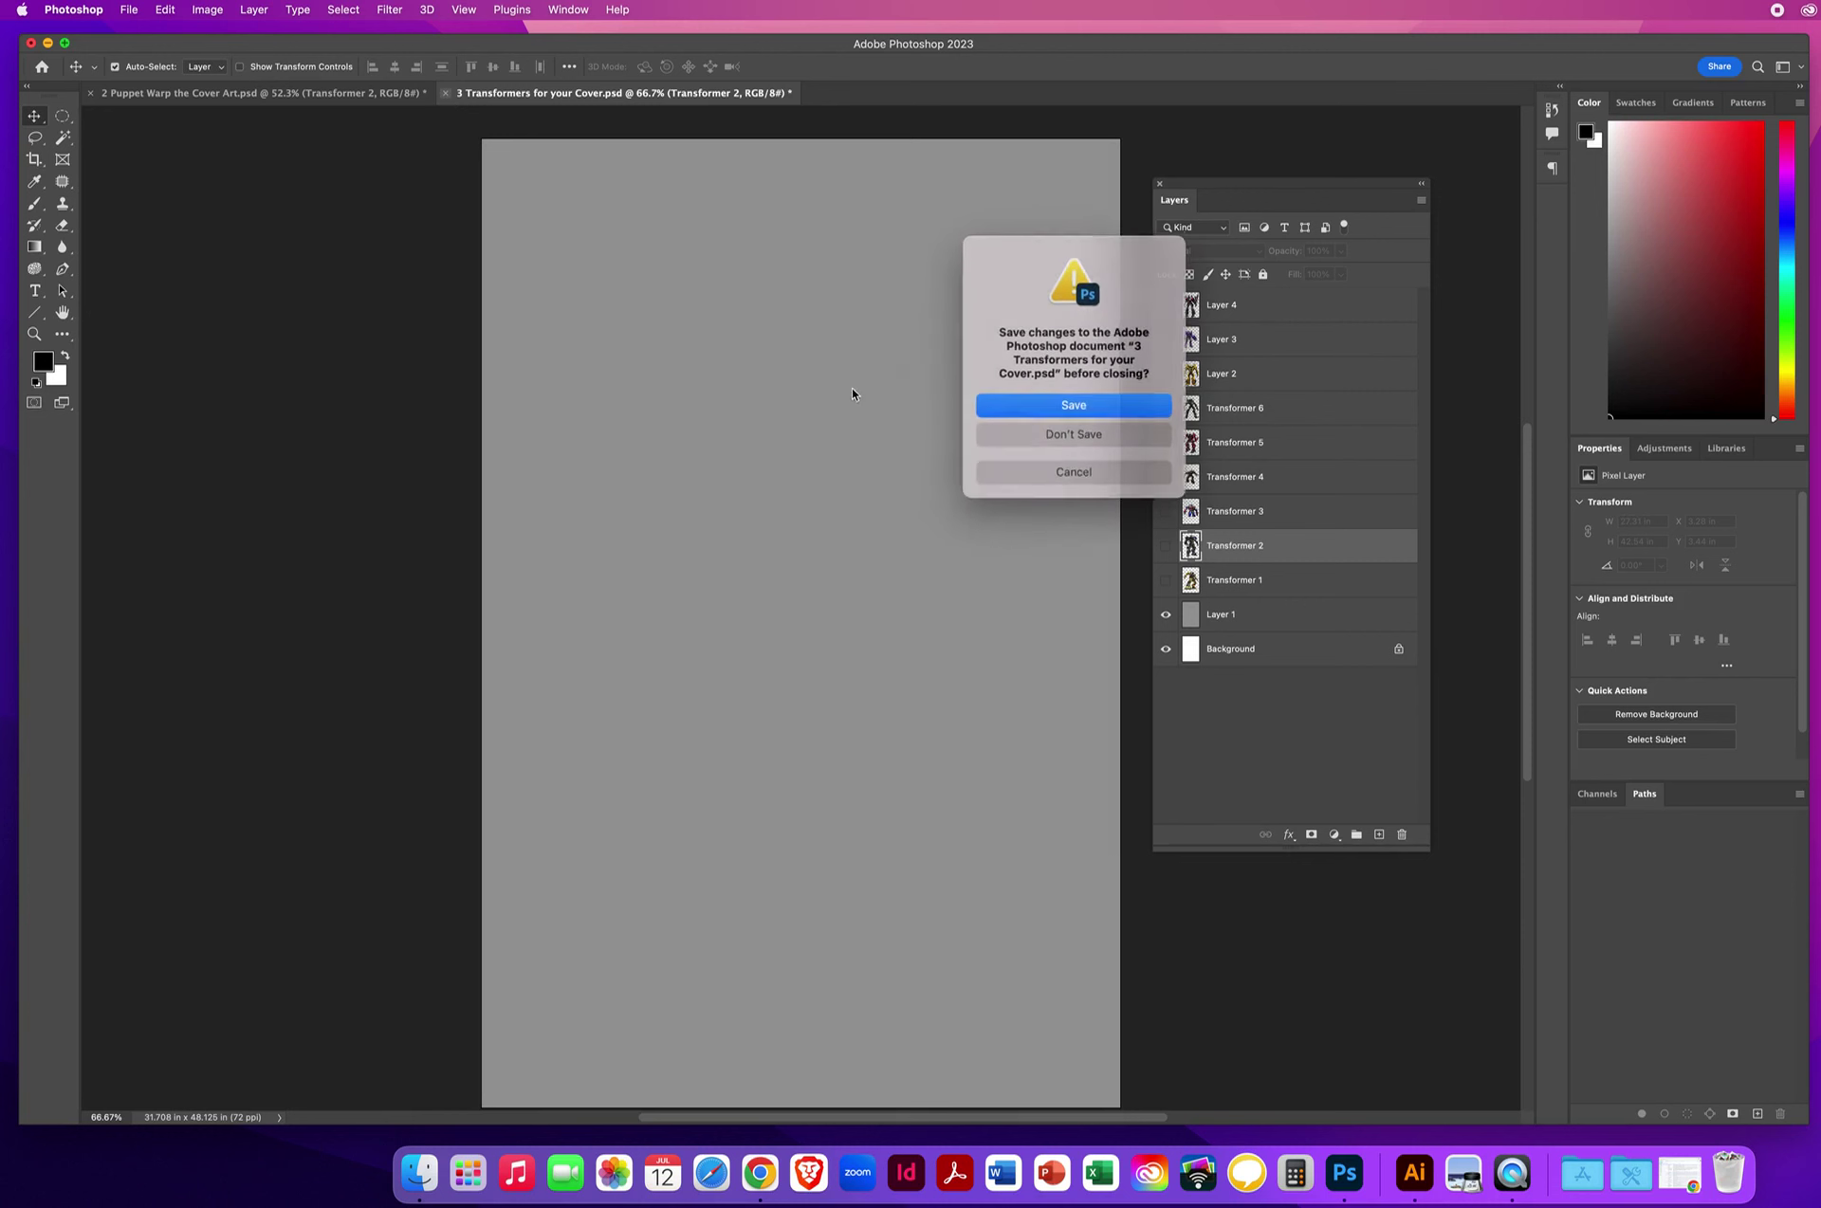
click(1032, 434)
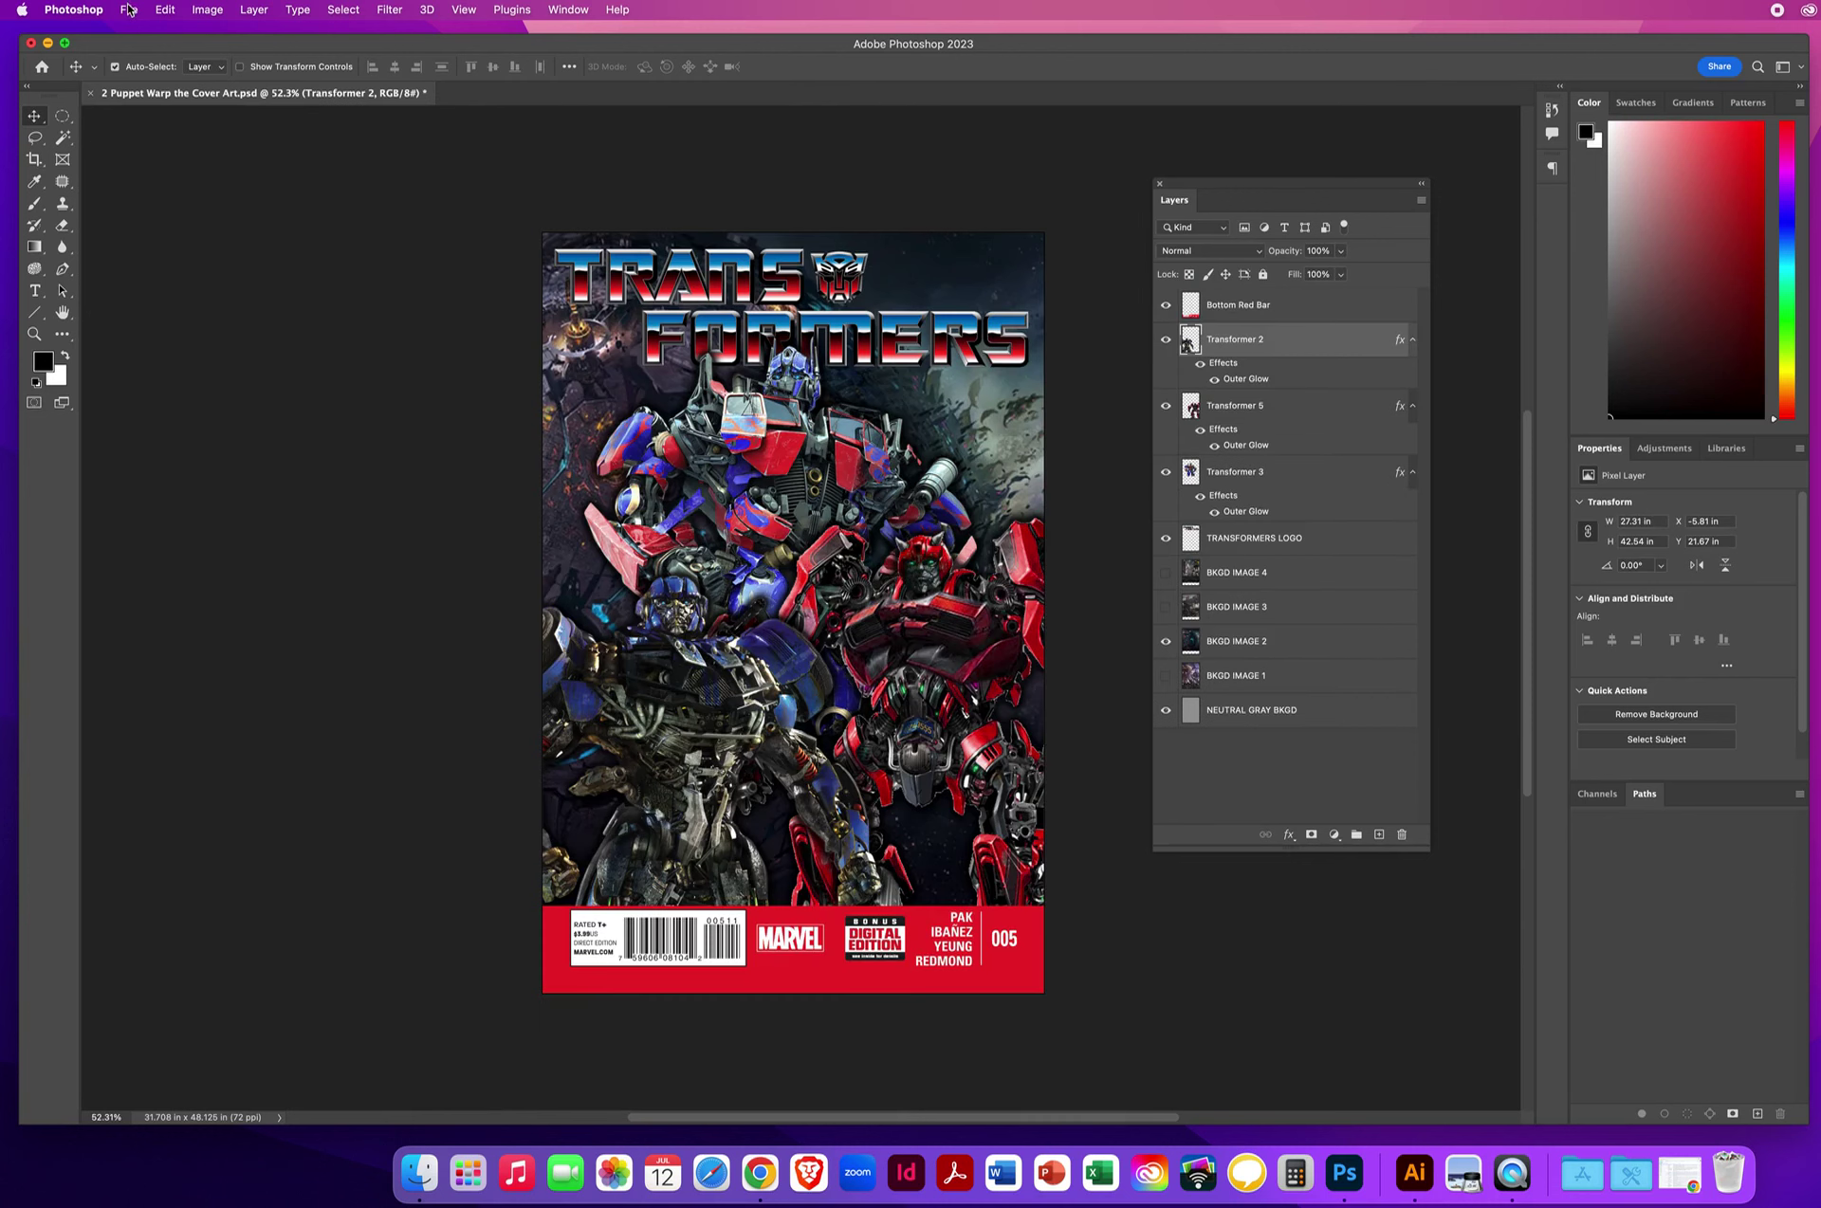
Save a JPEG copy of the cover to the Desktop under the student's name, accepting default JPEG options
click(129, 11)
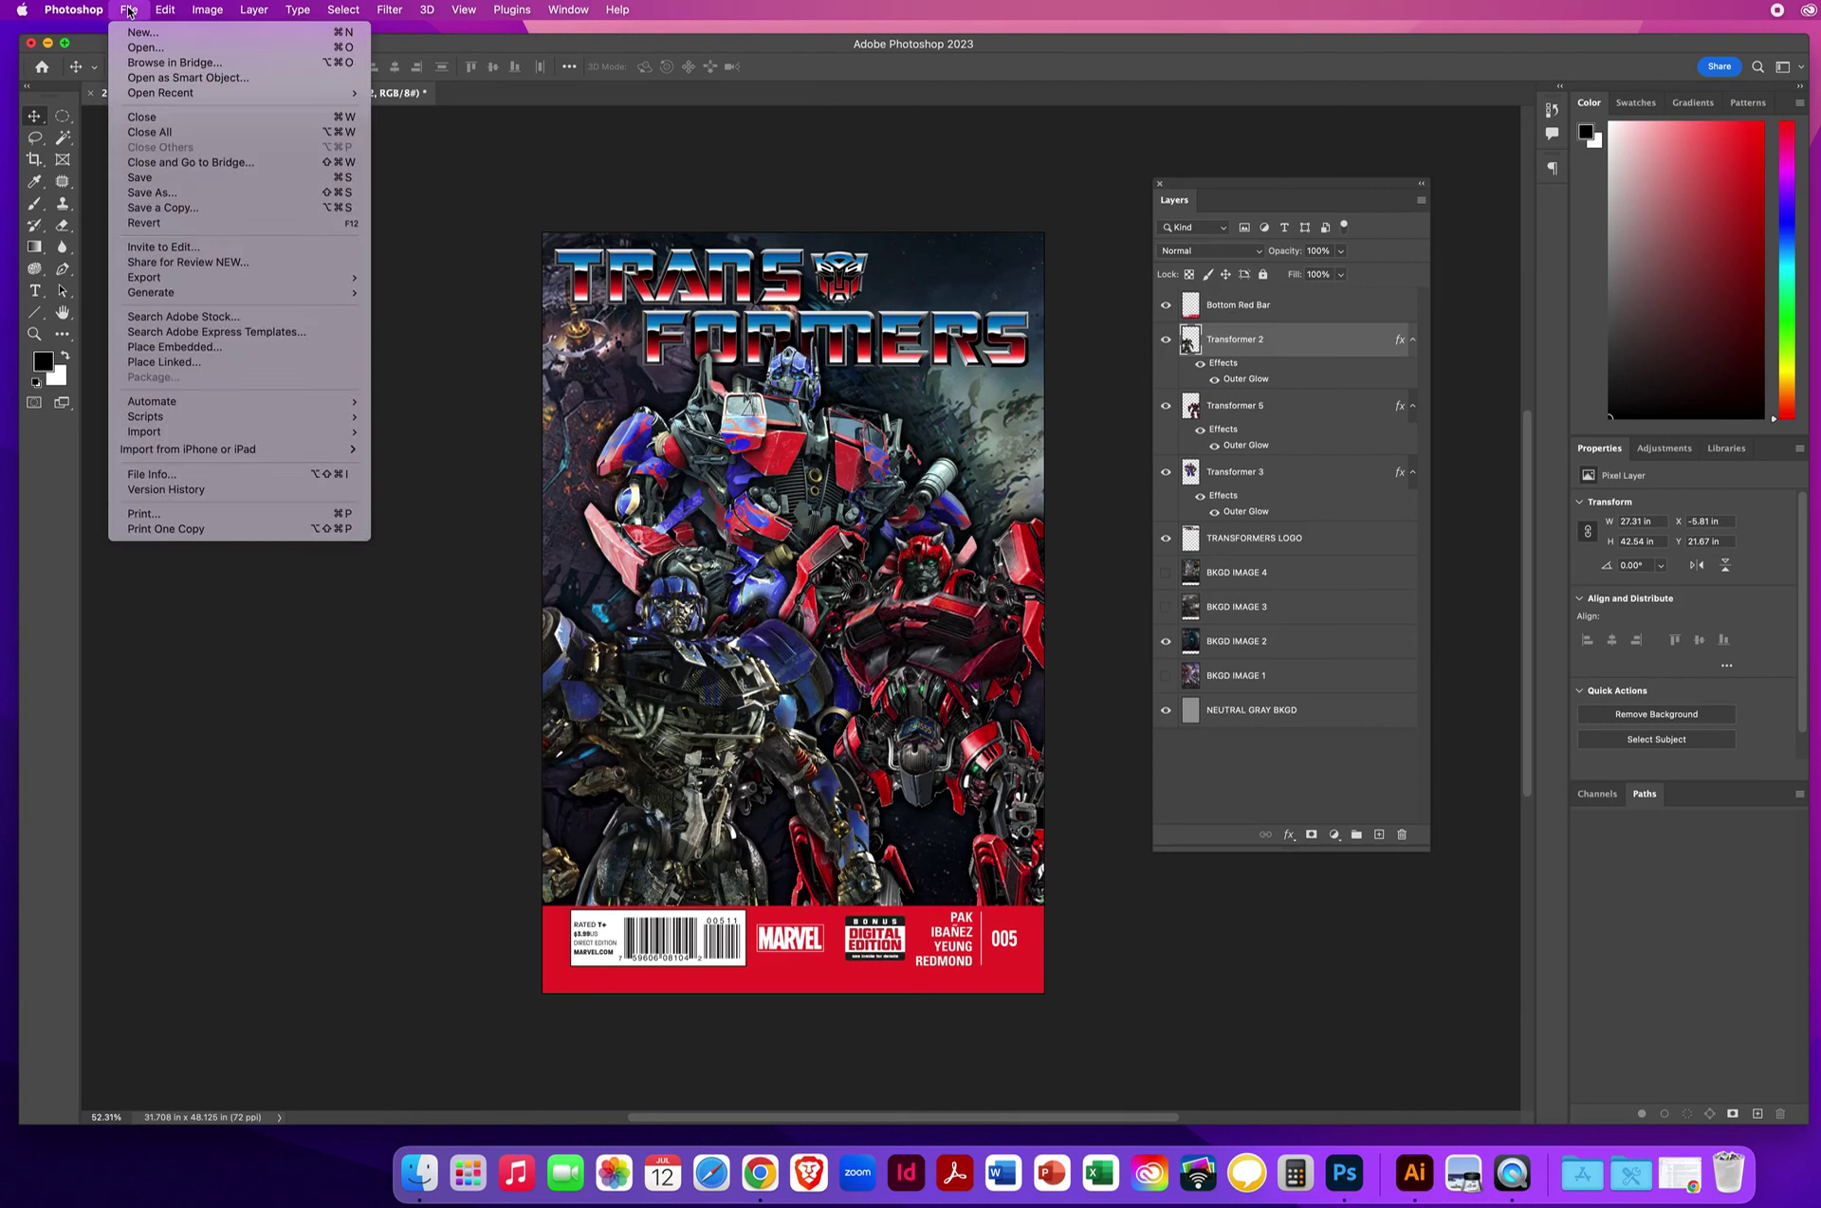
click(159, 210)
text(NielsenChrisPuppetWarp)
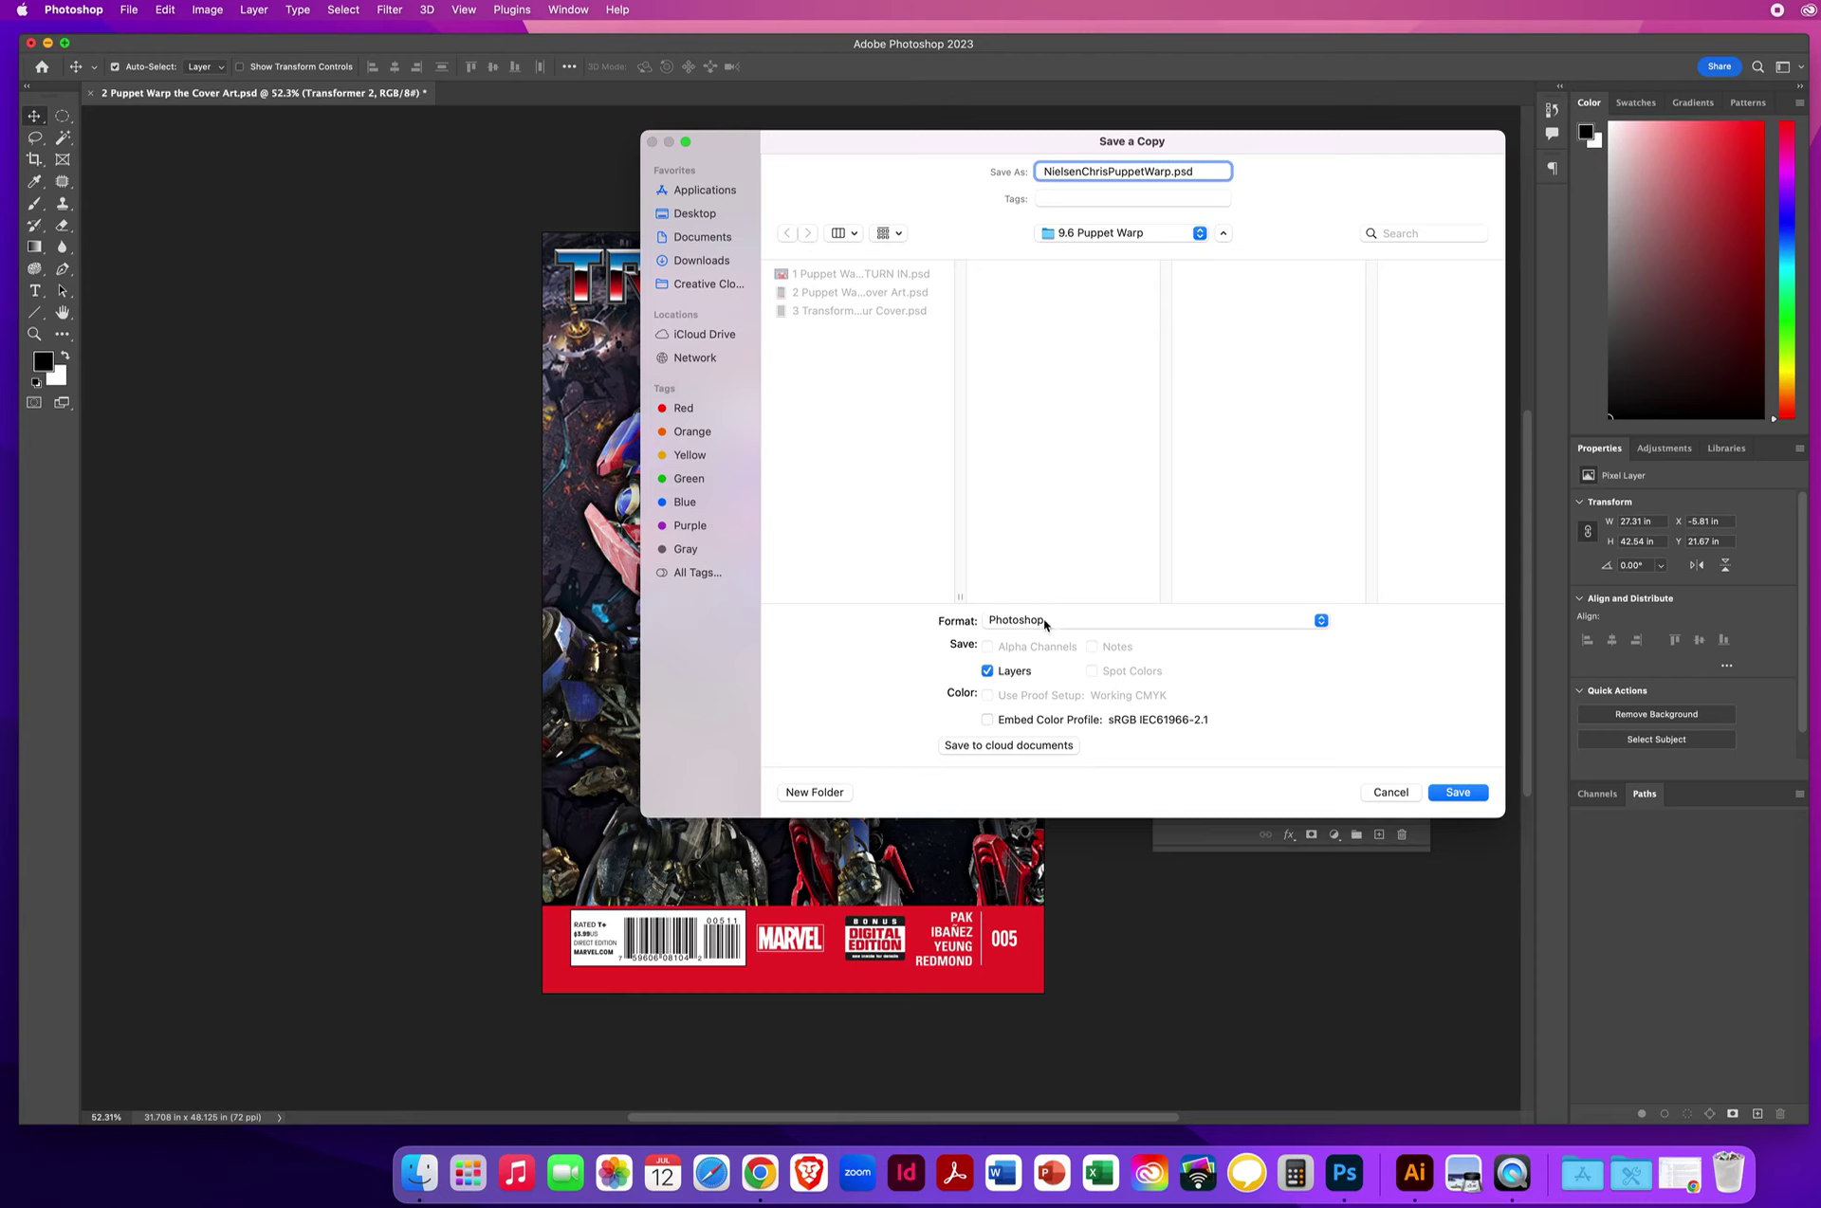
click(1043, 618)
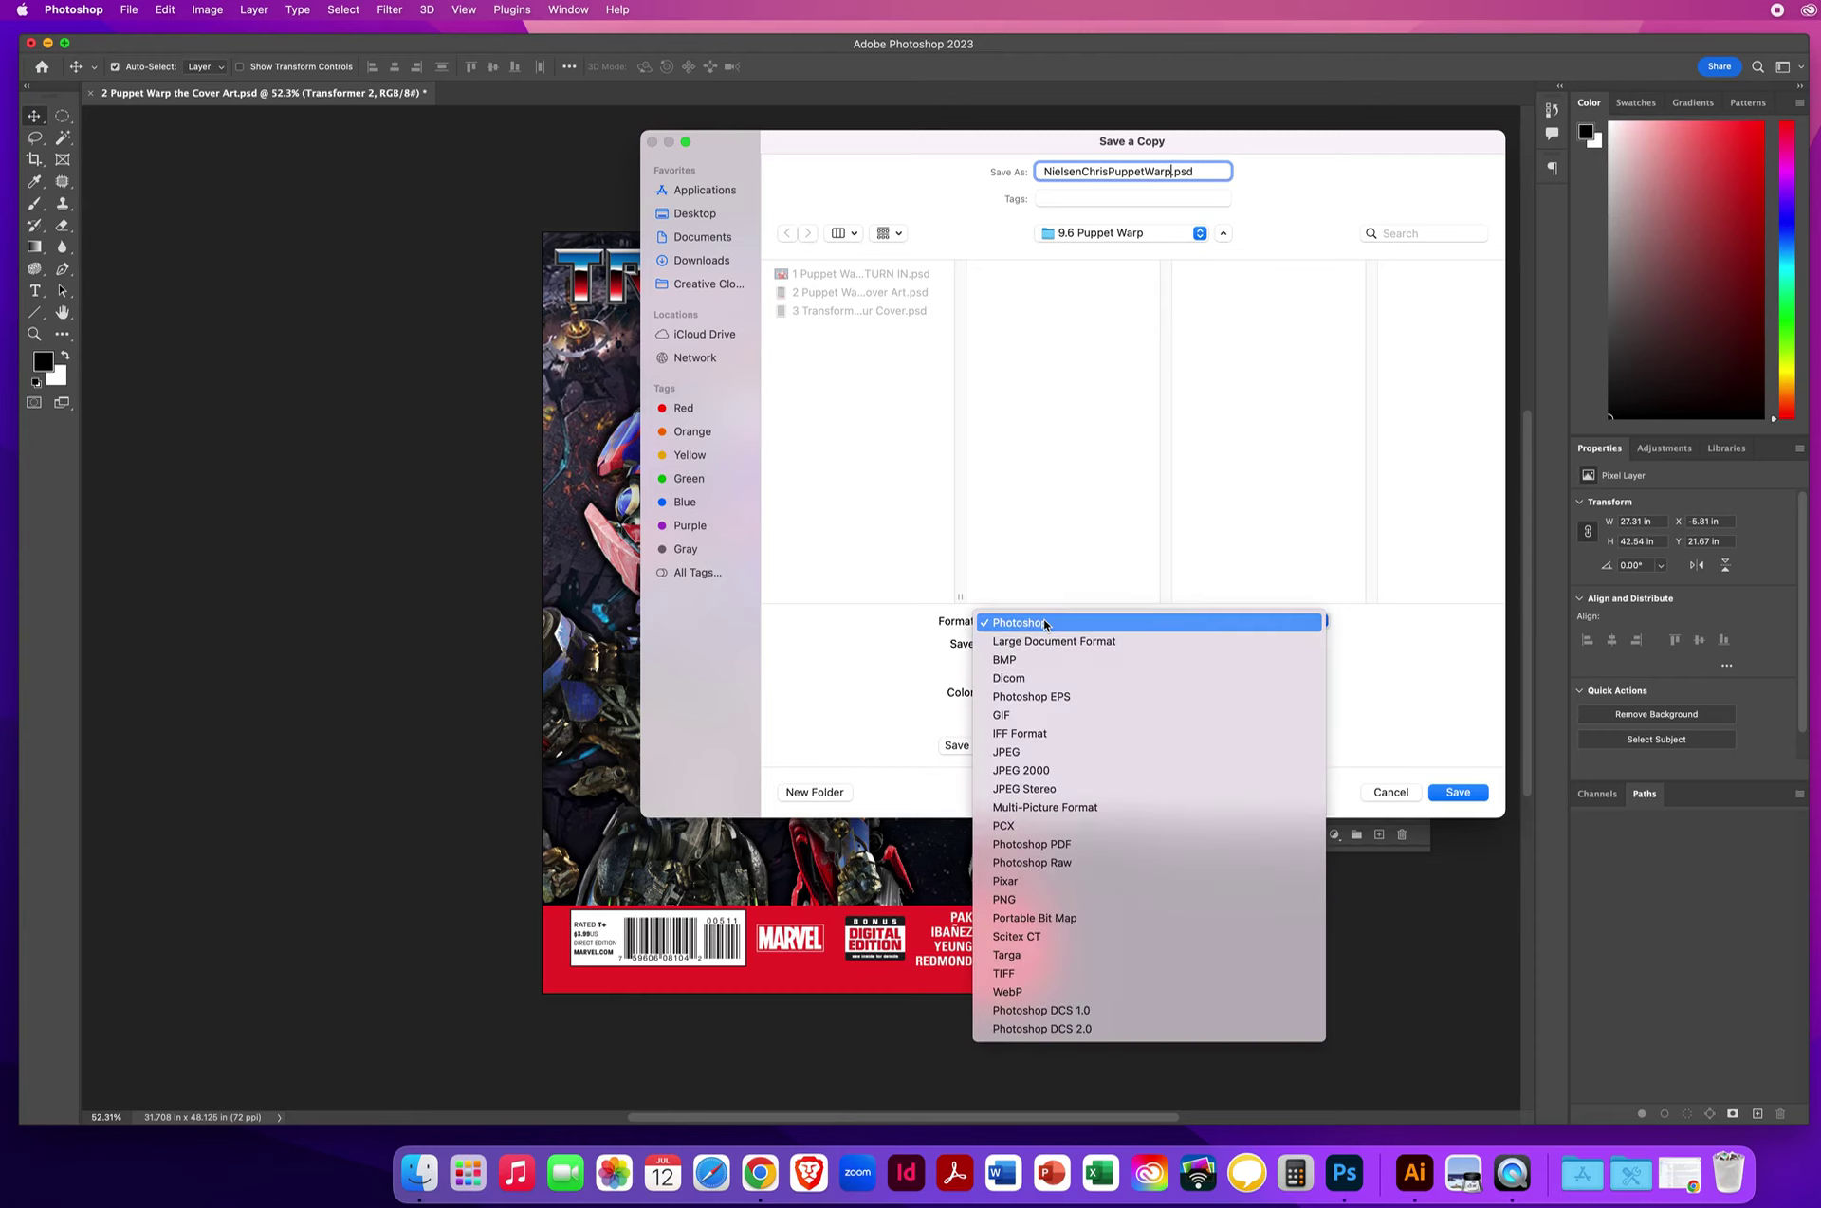
click(1034, 752)
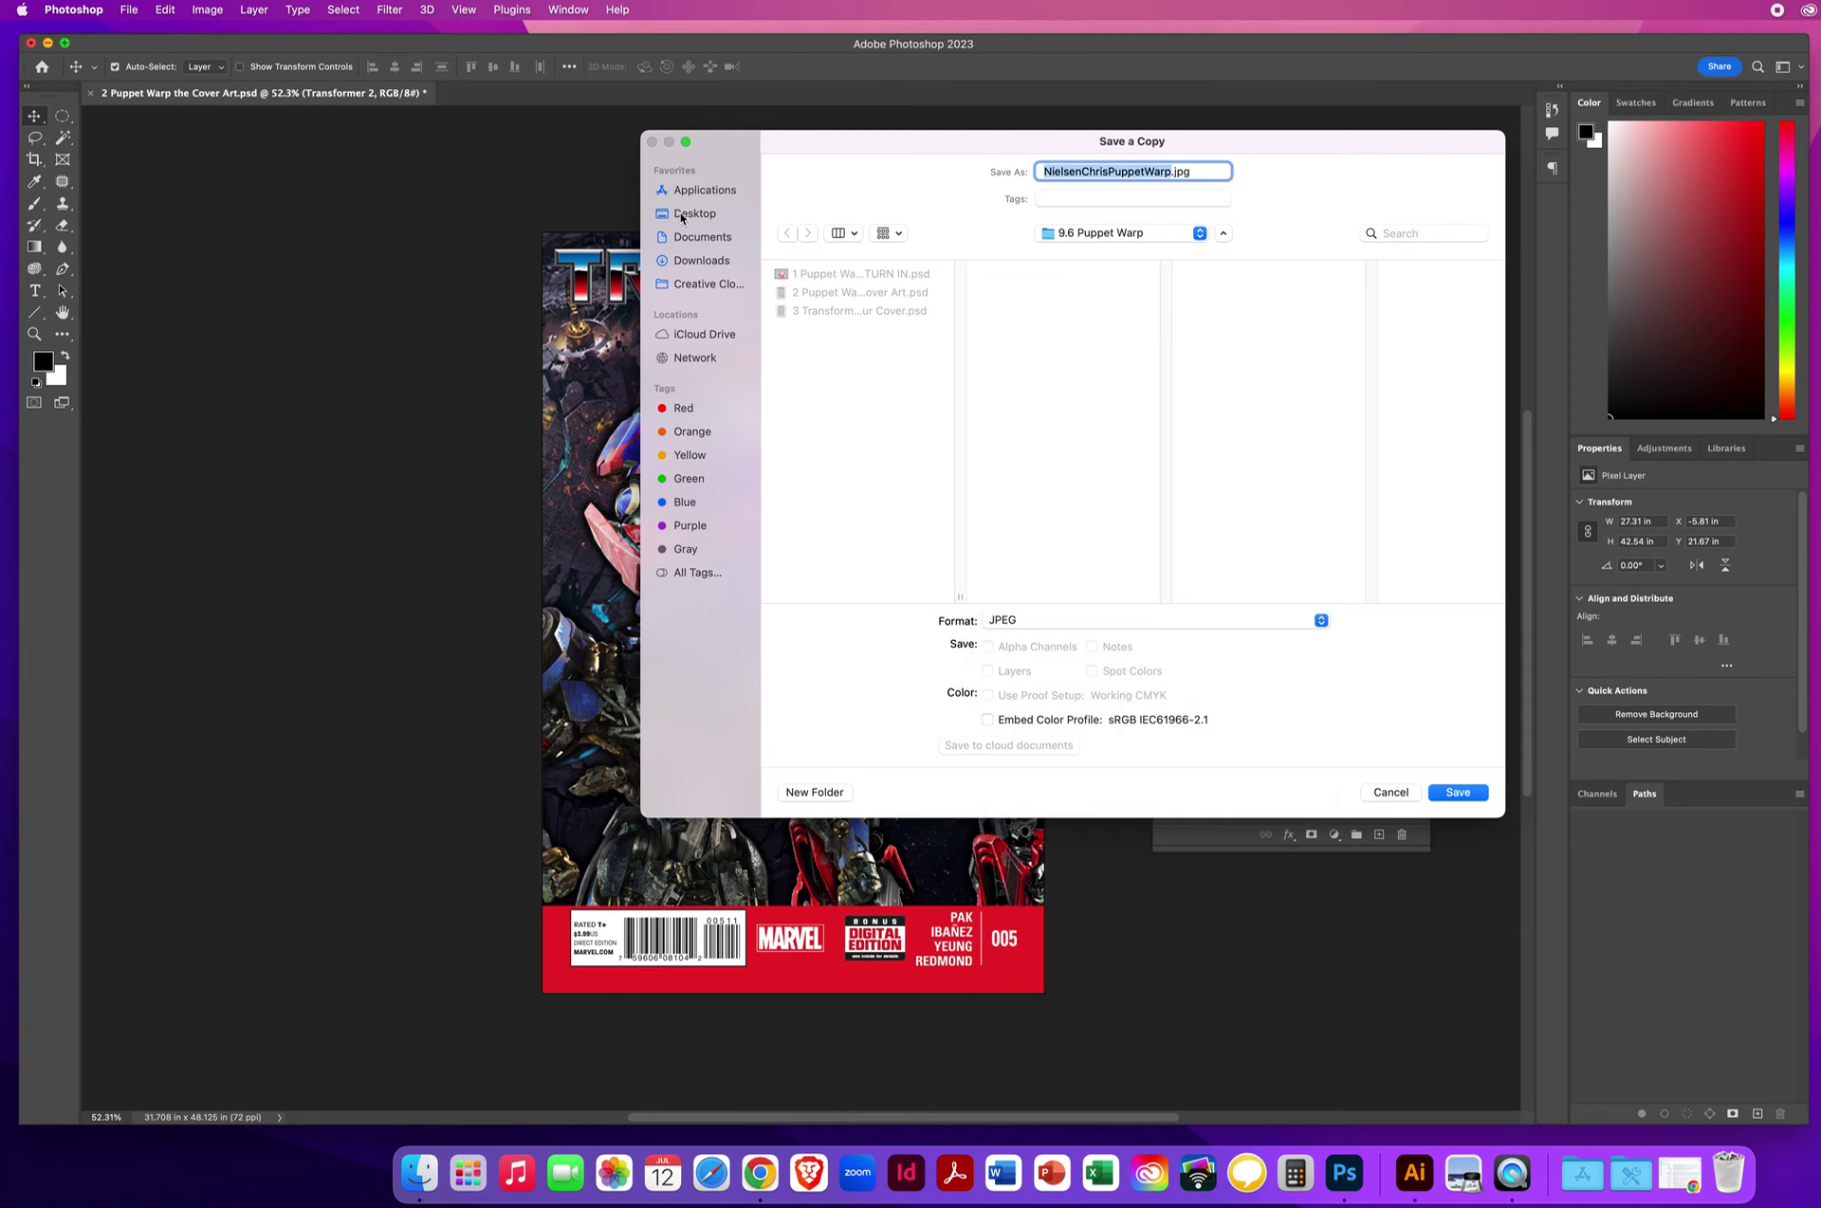
click(680, 216)
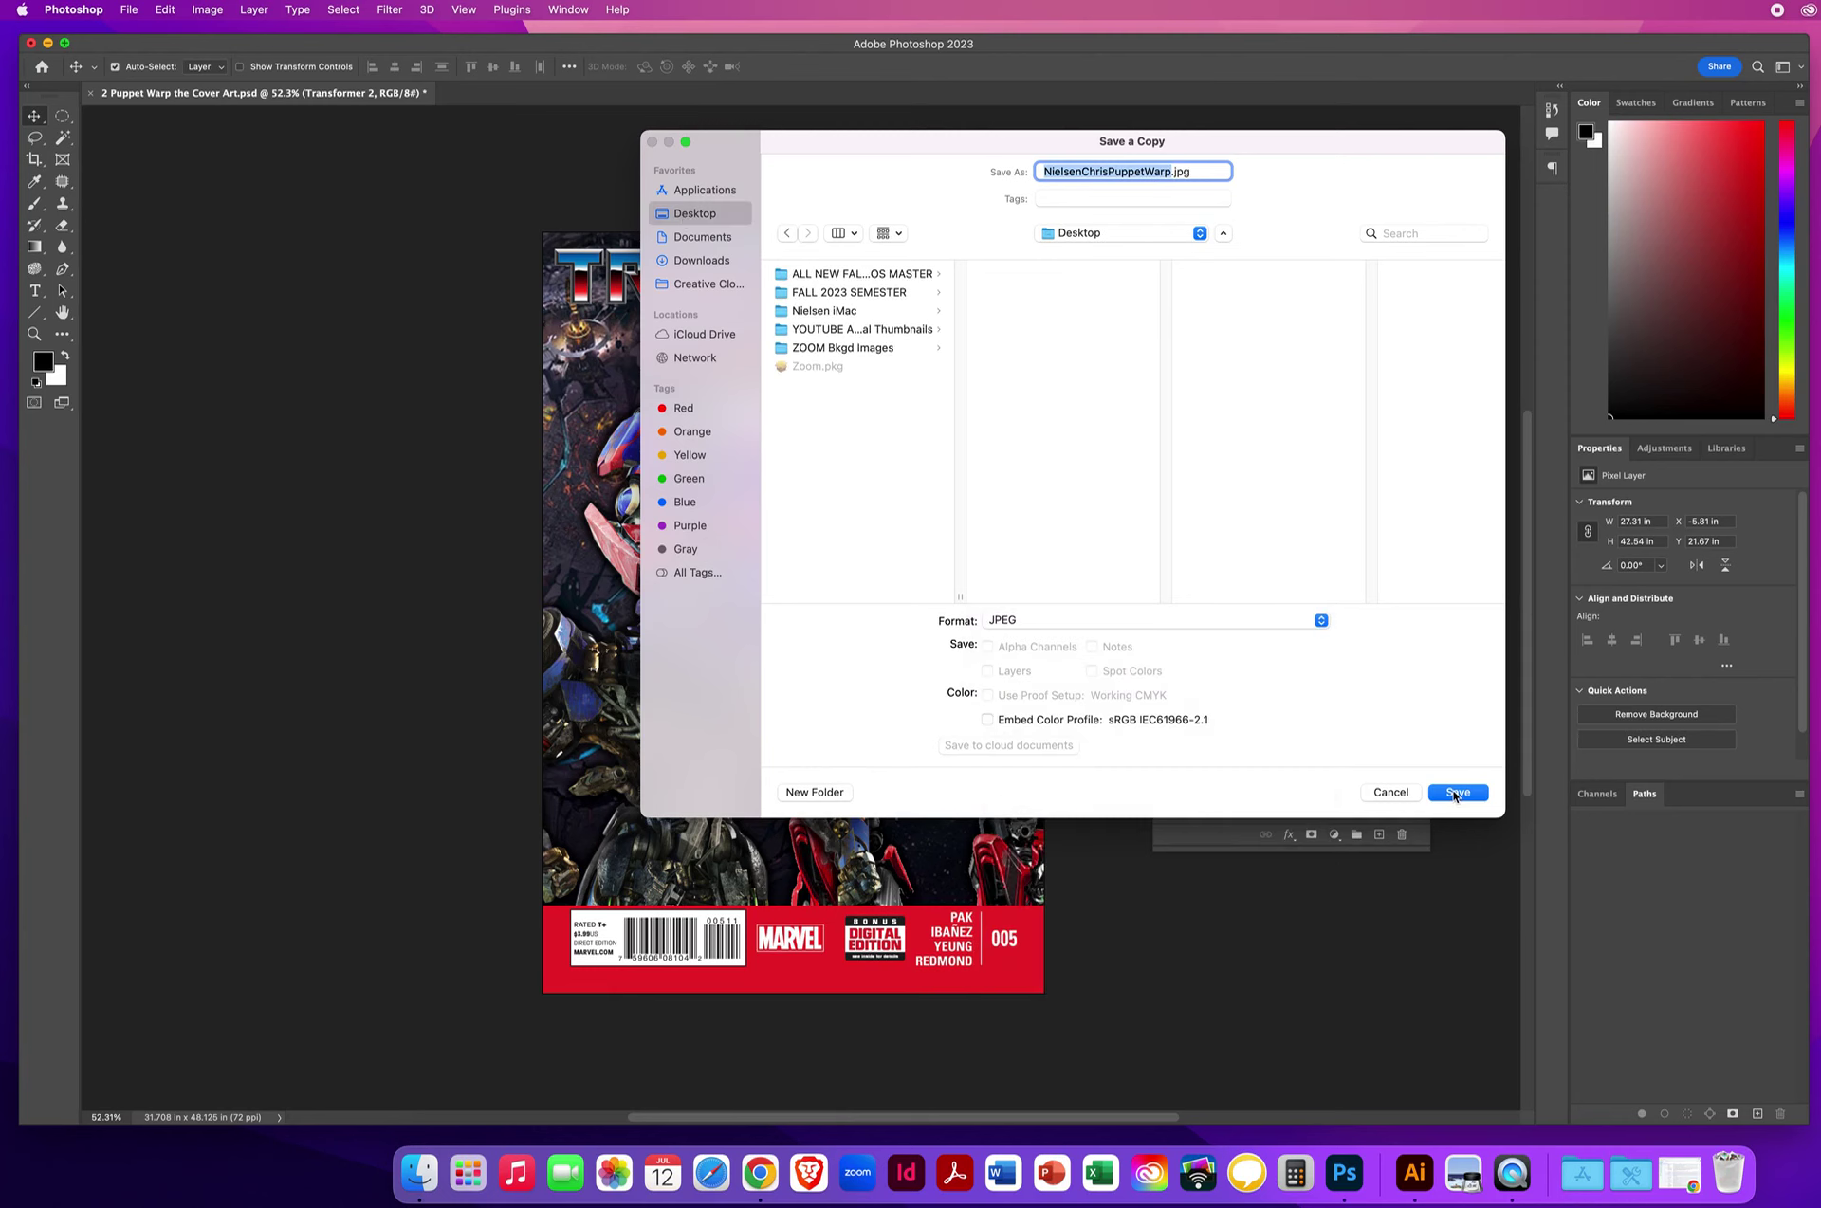
click(1456, 792)
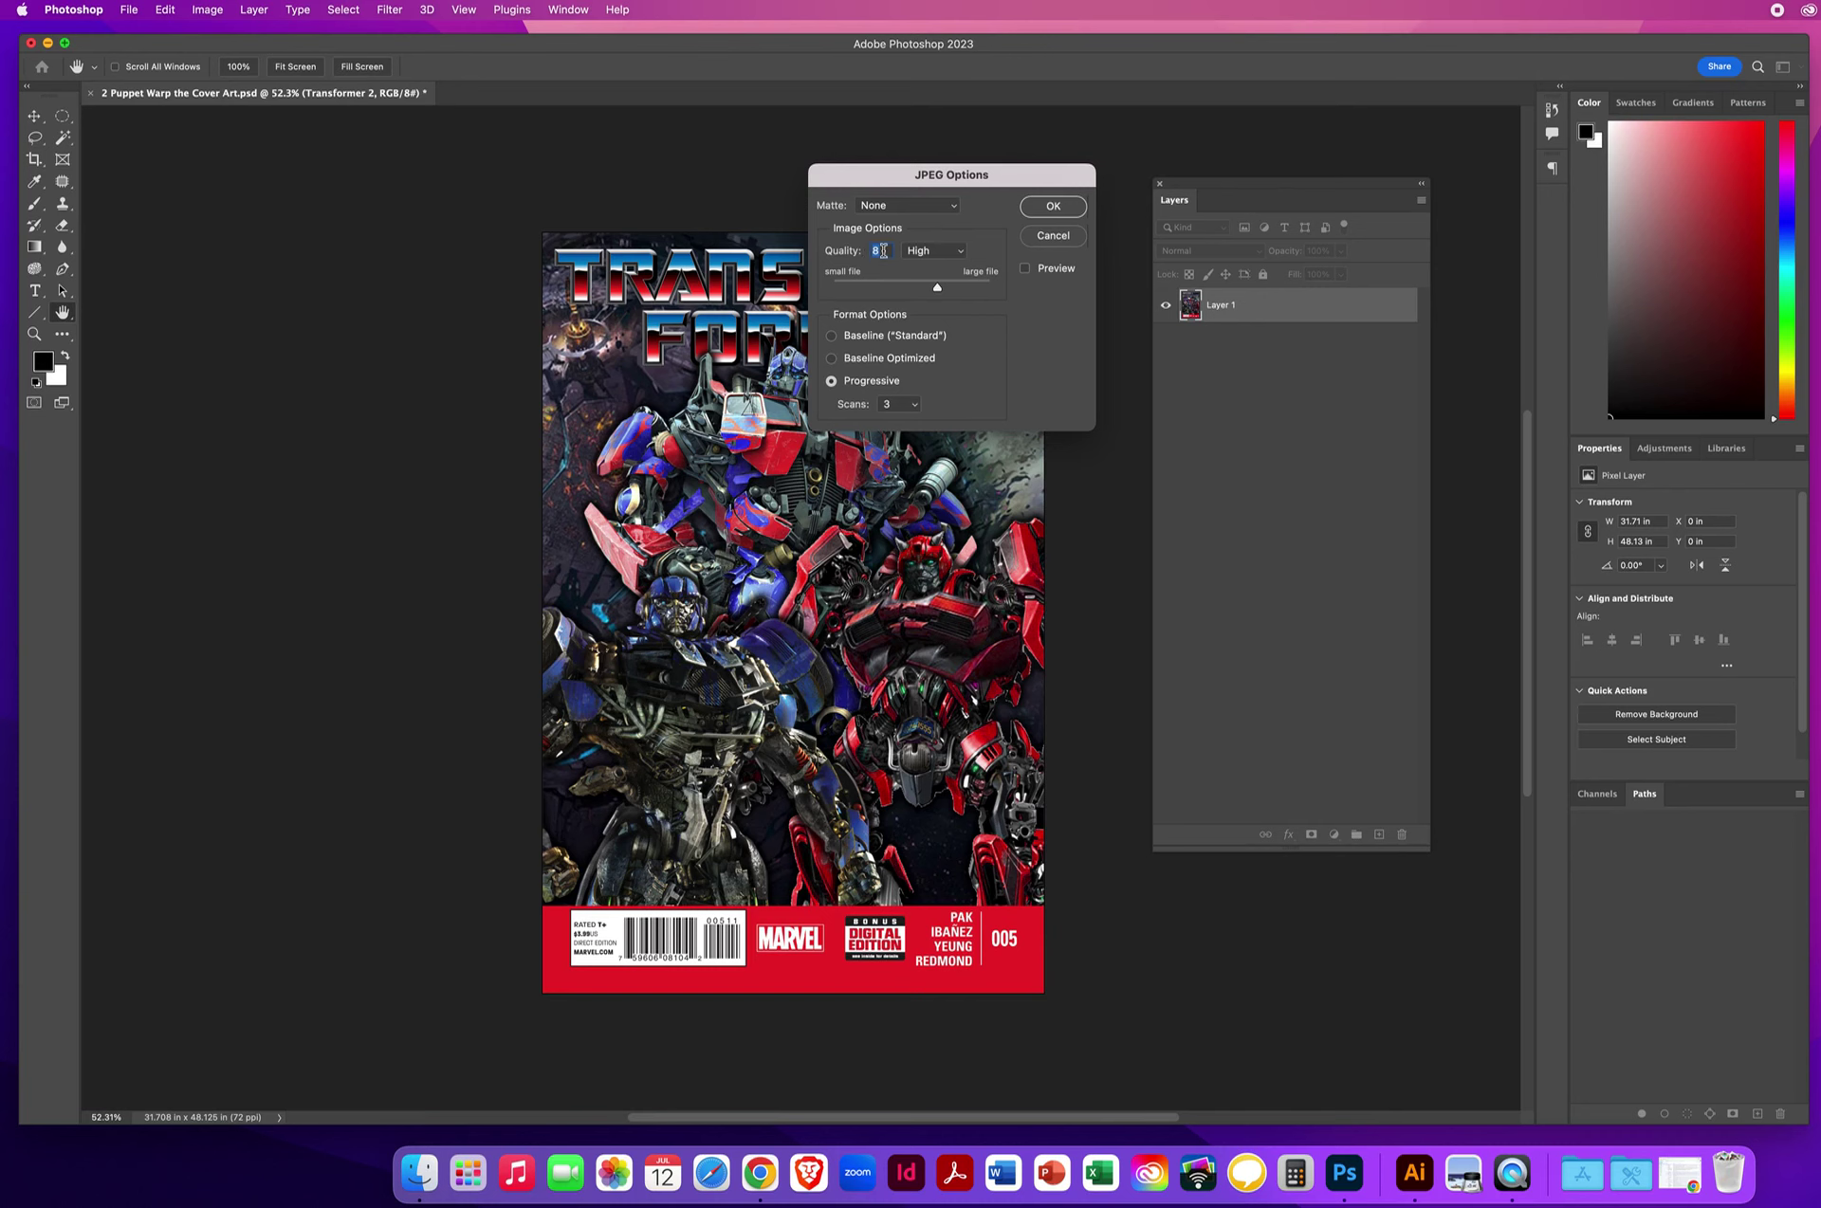
click(1050, 209)
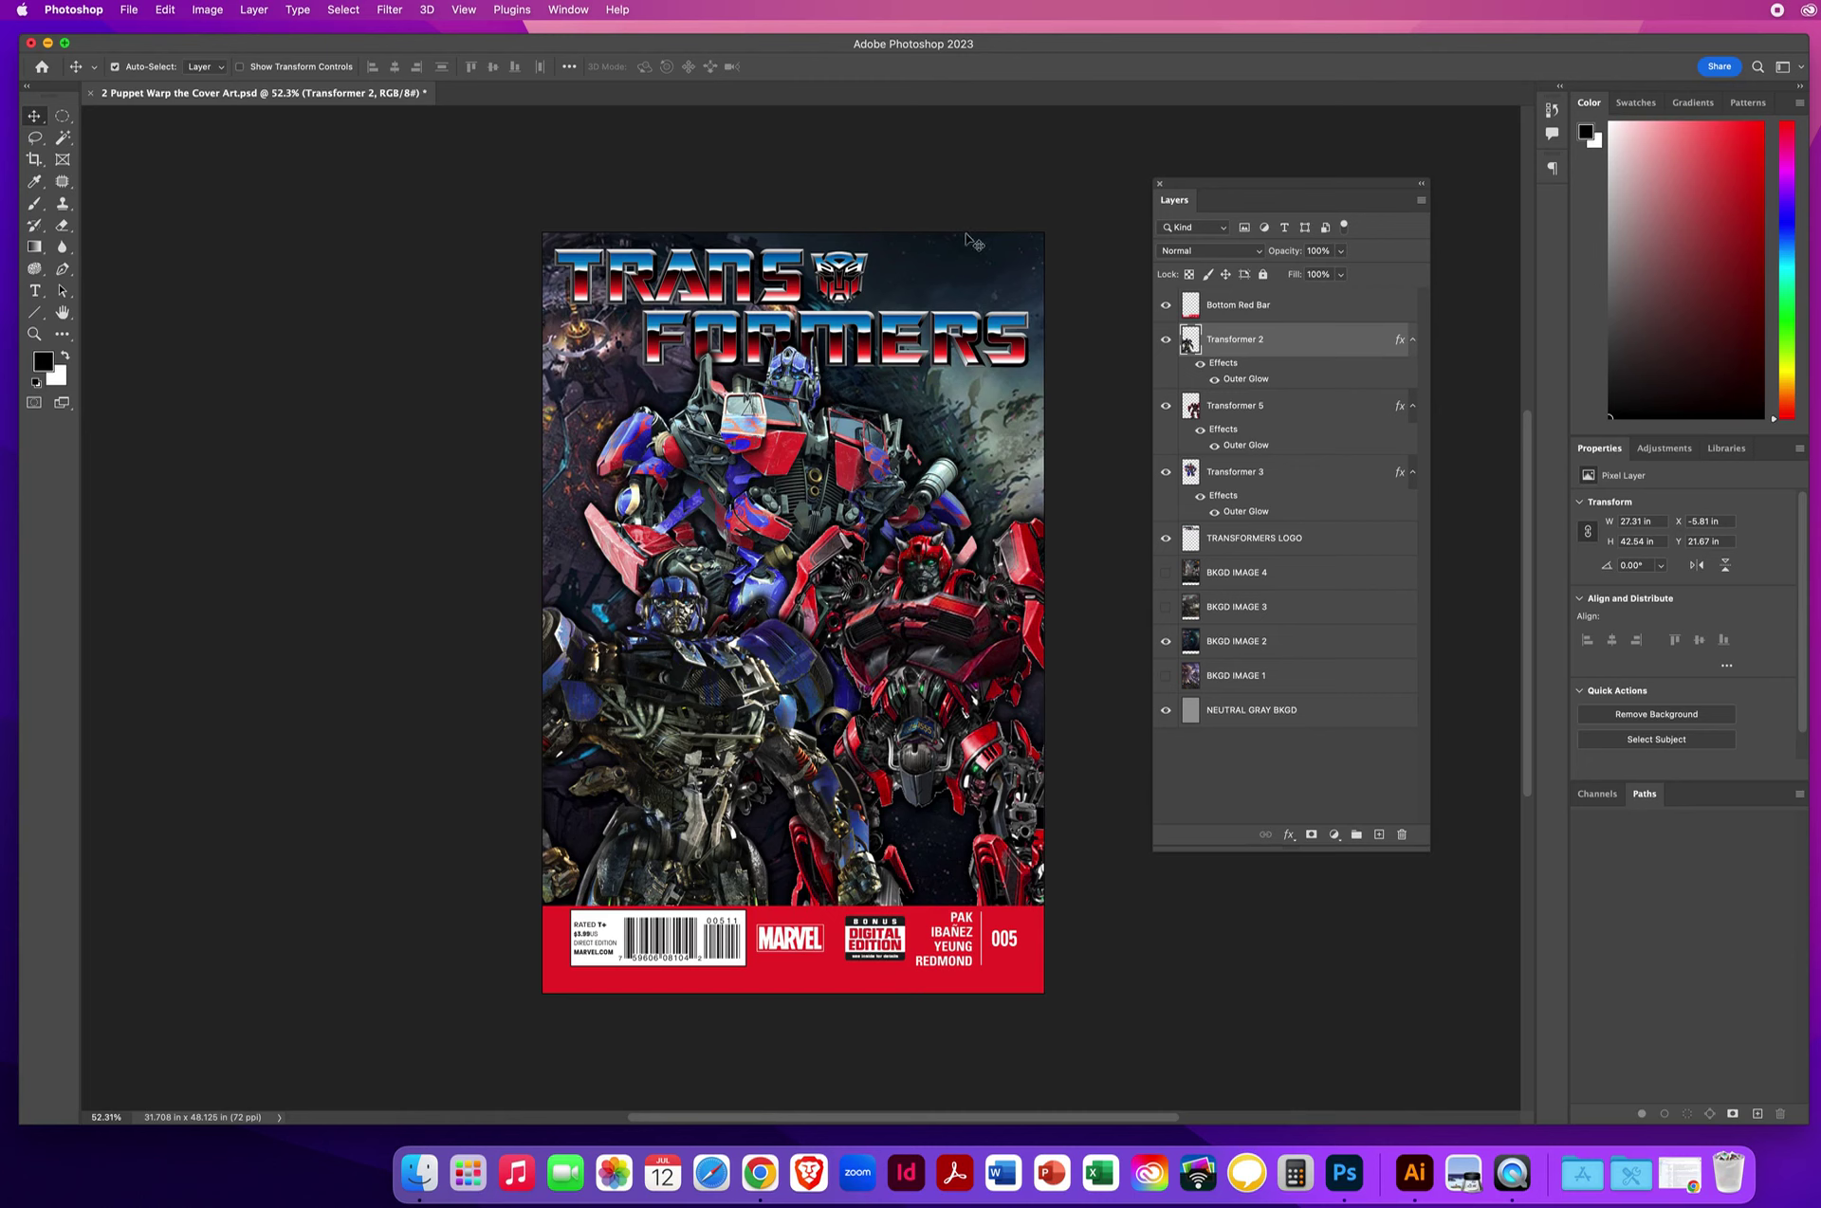
drag(1207, 188, 1185, 203)
click(164, 12)
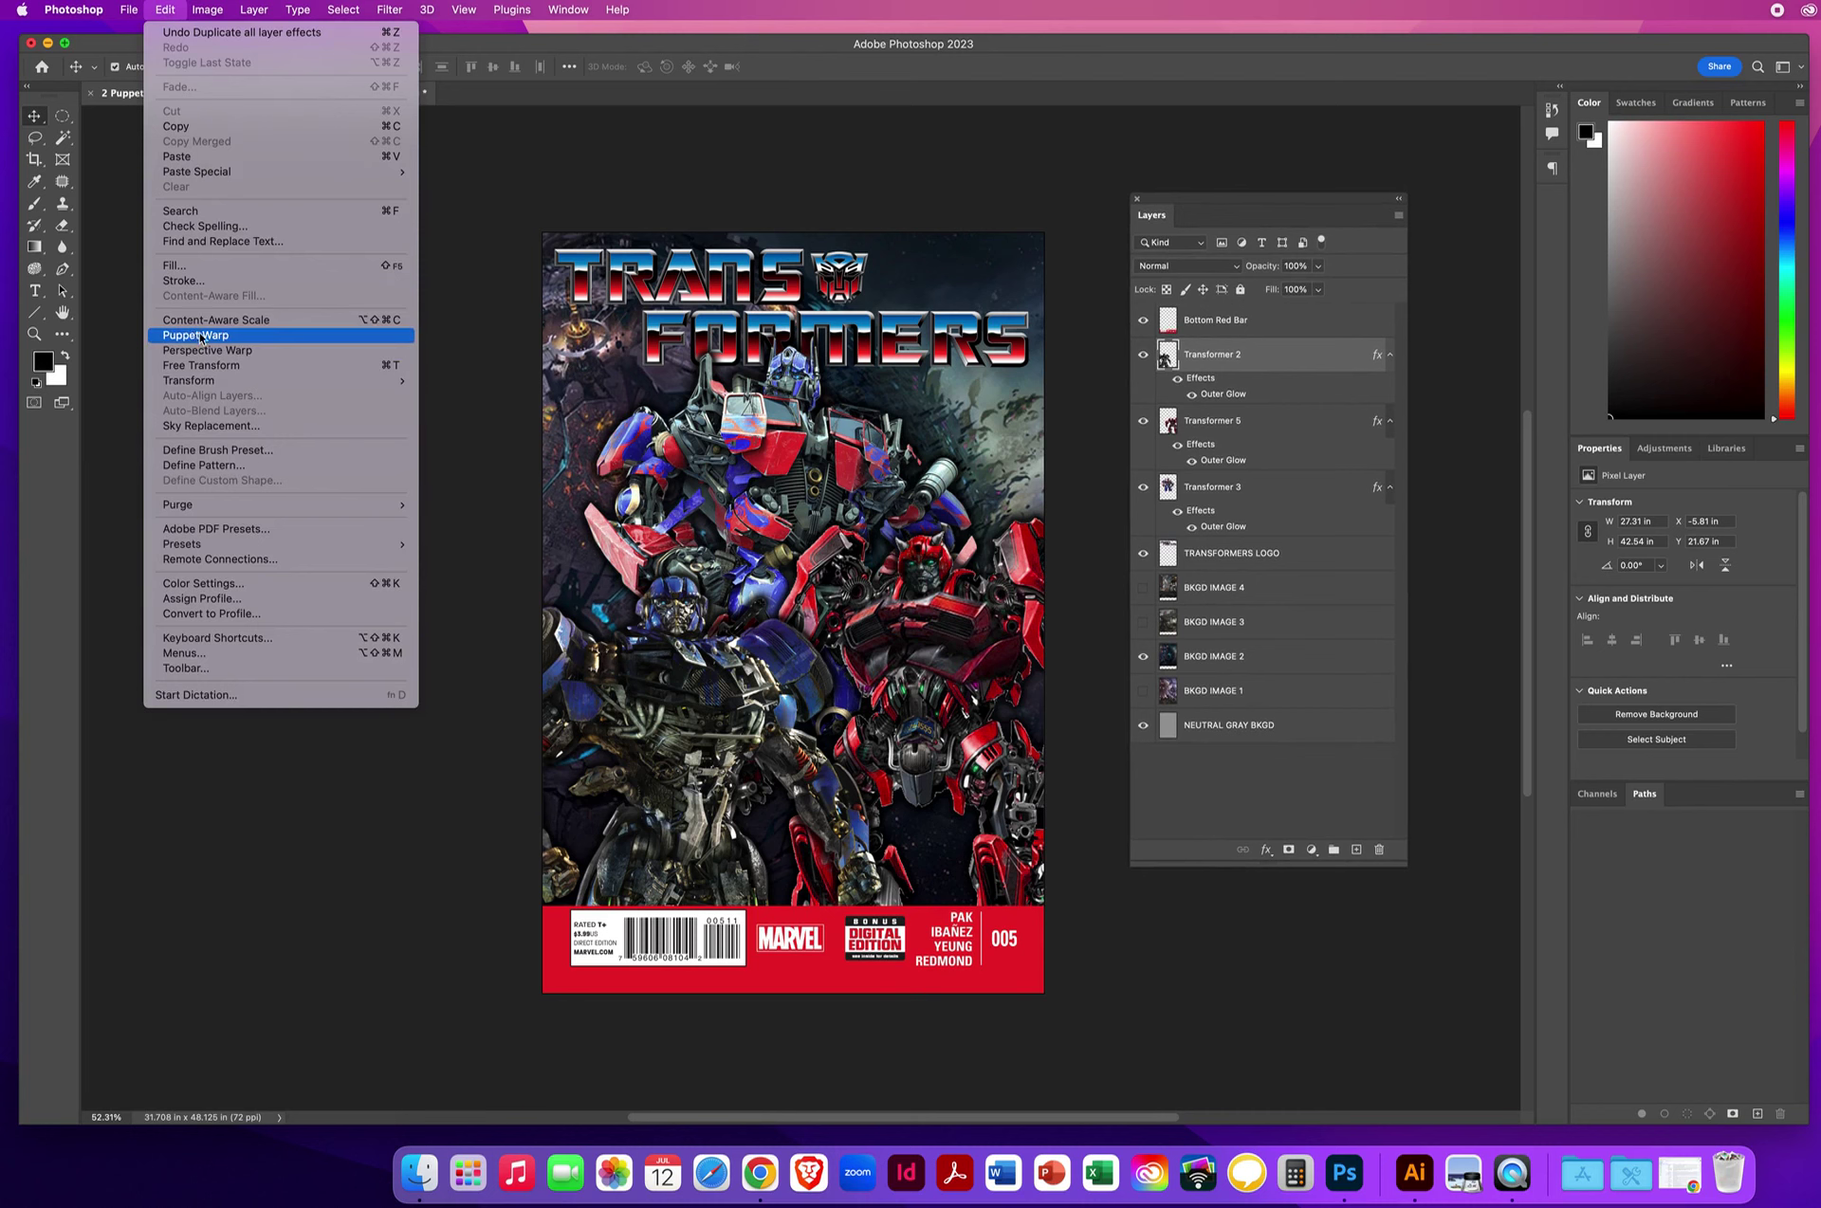
click(483, 199)
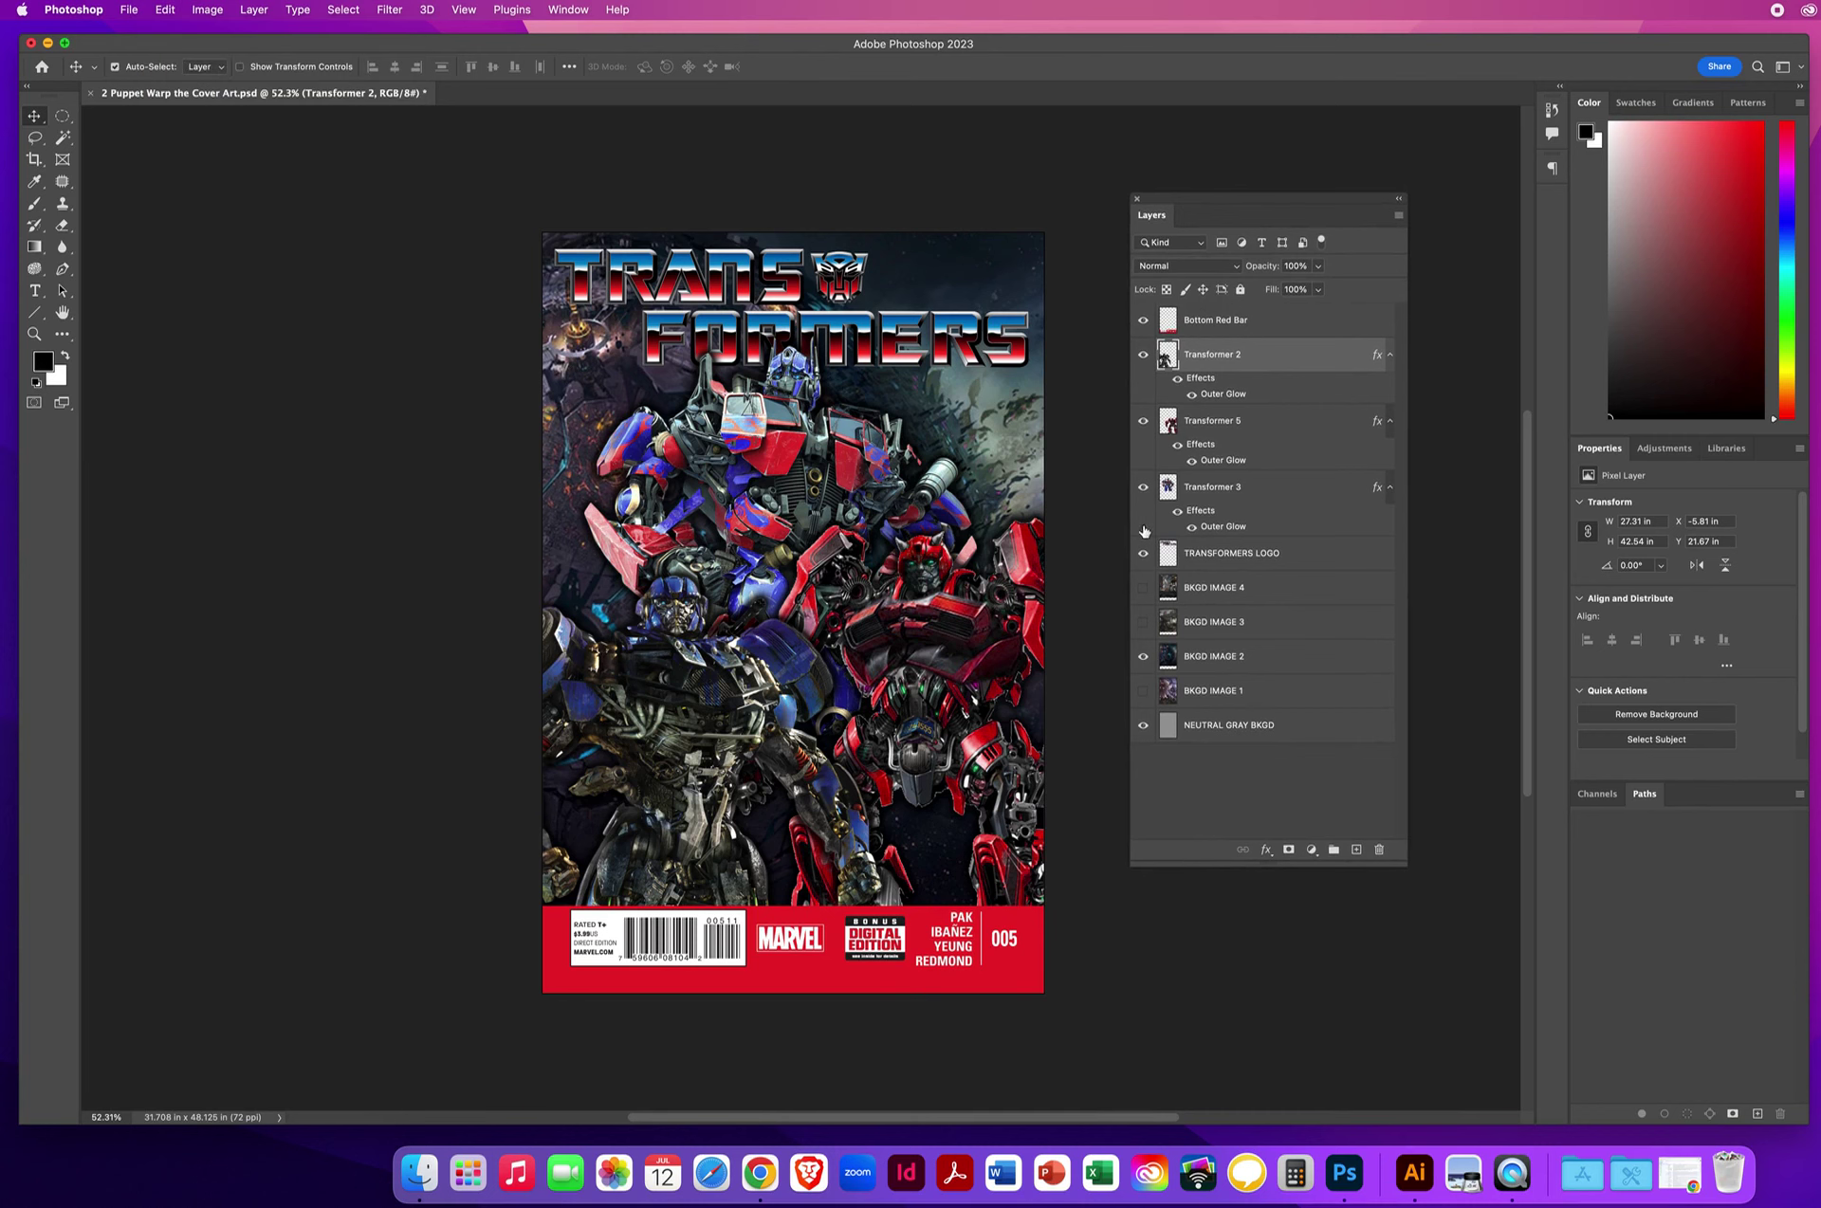